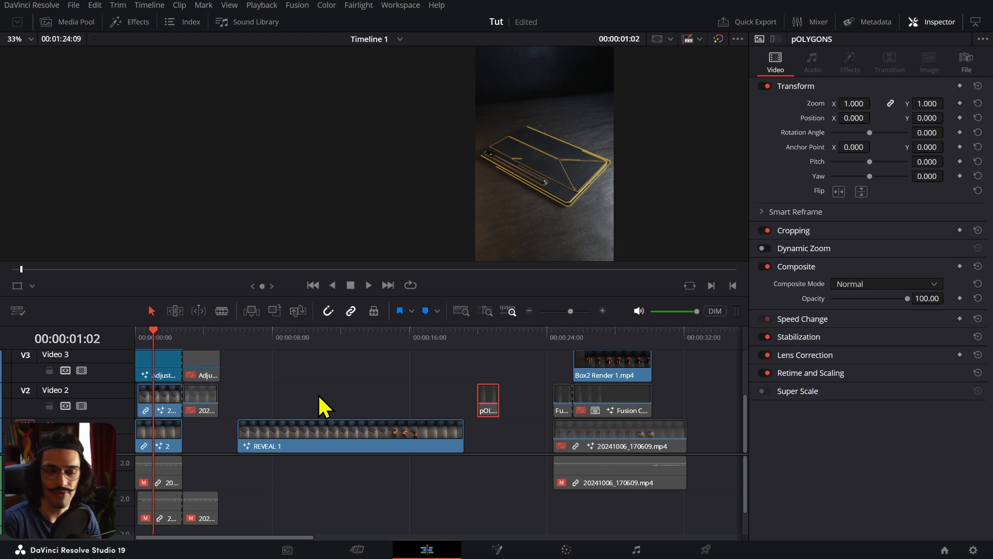
- Stabilize the REVEAL 1 clip on Video 1 in Perspective mode with a cropping ratio of 0.8
left_click(157, 379)
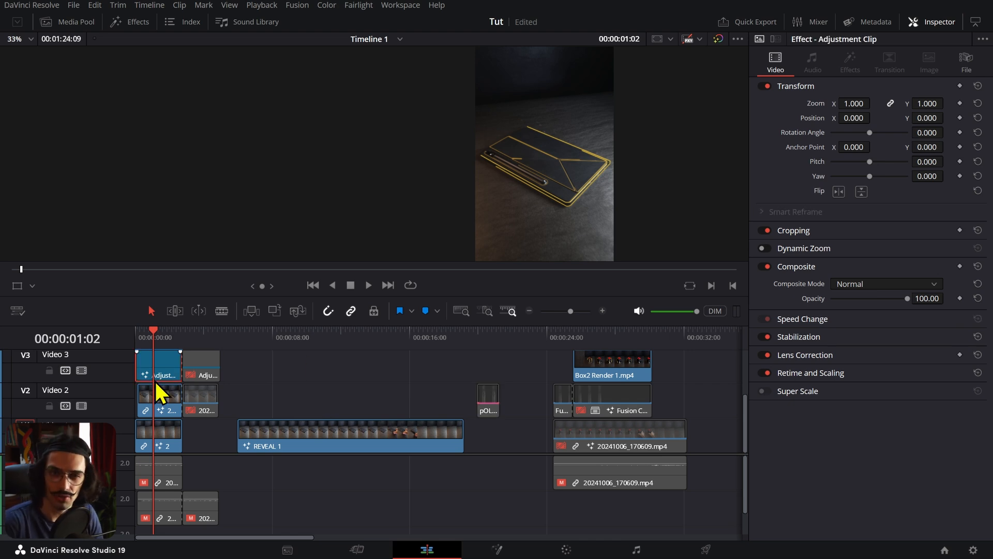
left_click(297, 336)
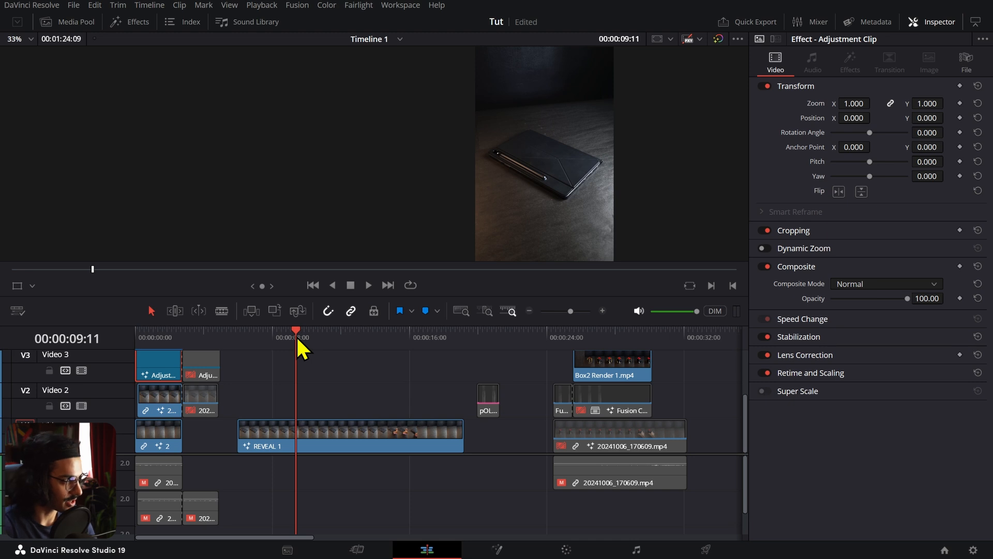
mouse_move(296, 335)
left_mouse_down()
mouse_move(256, 343)
mouse_move(291, 339)
left_mouse_up()
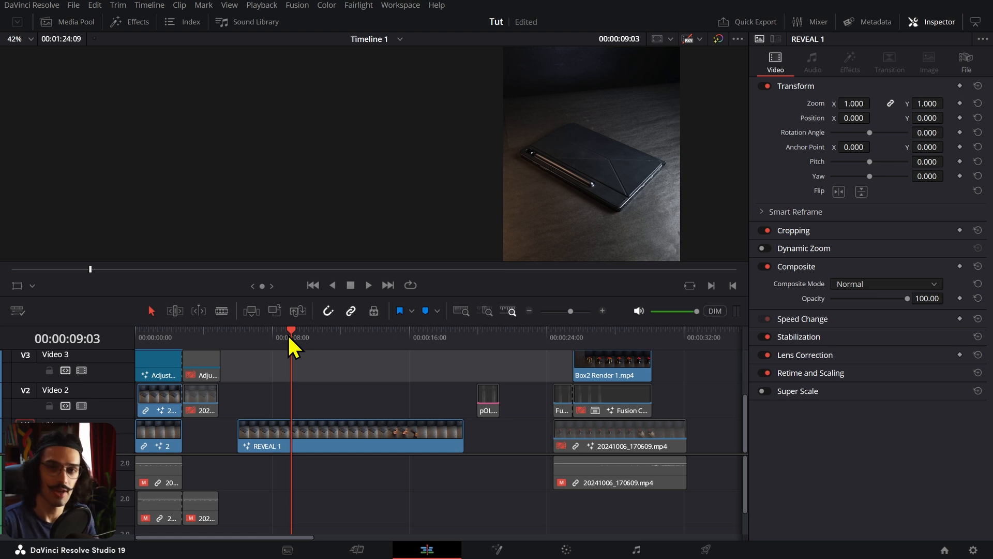
left_click(330, 445)
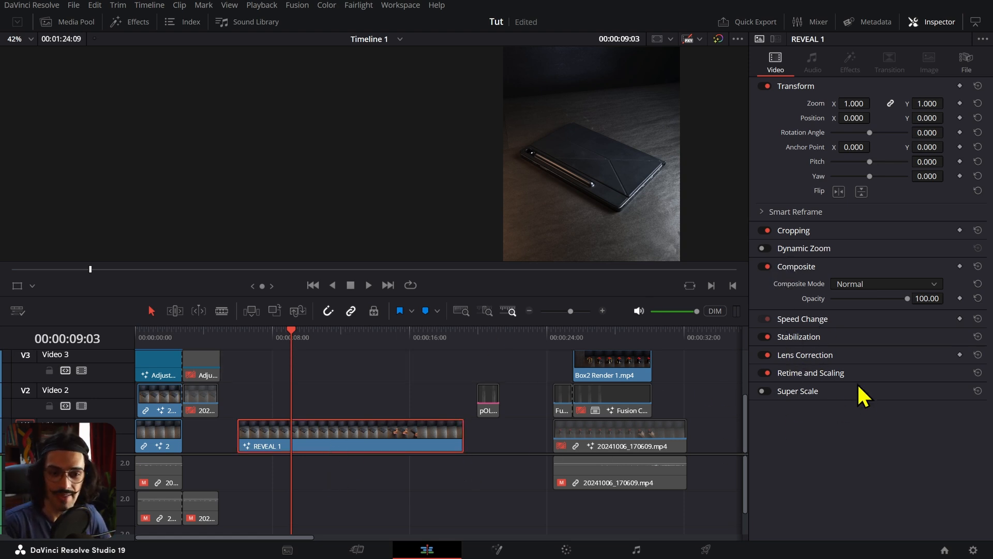
left_click(815, 337)
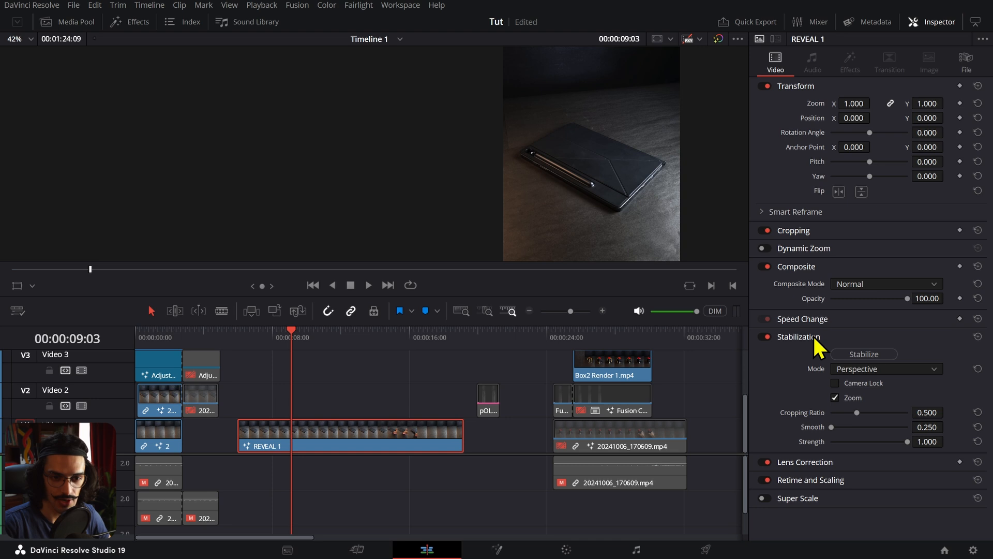
left_click(863, 354)
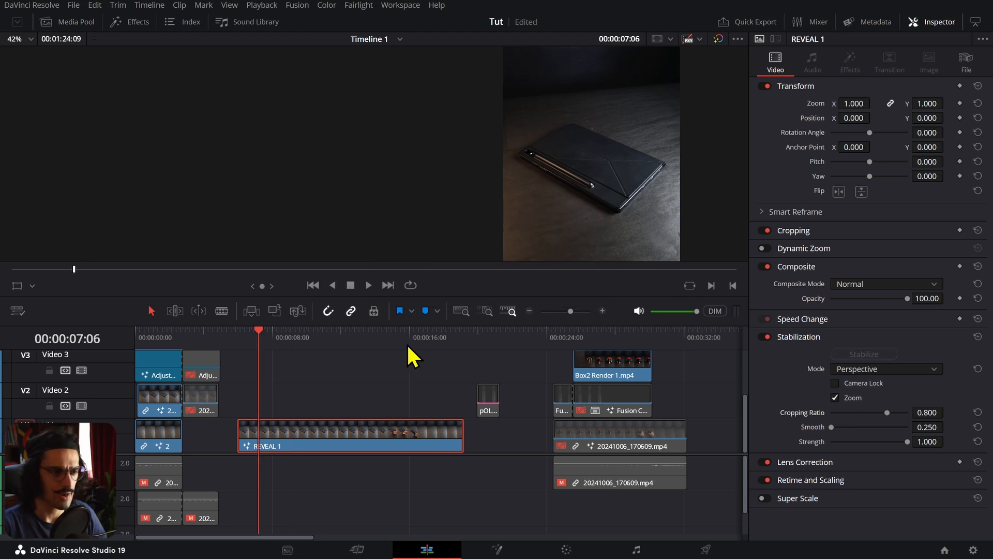
- Split the REVEAL 1 clip at 00:00:17:26, where only the empty table is in frame
left_click_drag(409, 345, 446, 346)
scroll(638, 181, "down", 3)
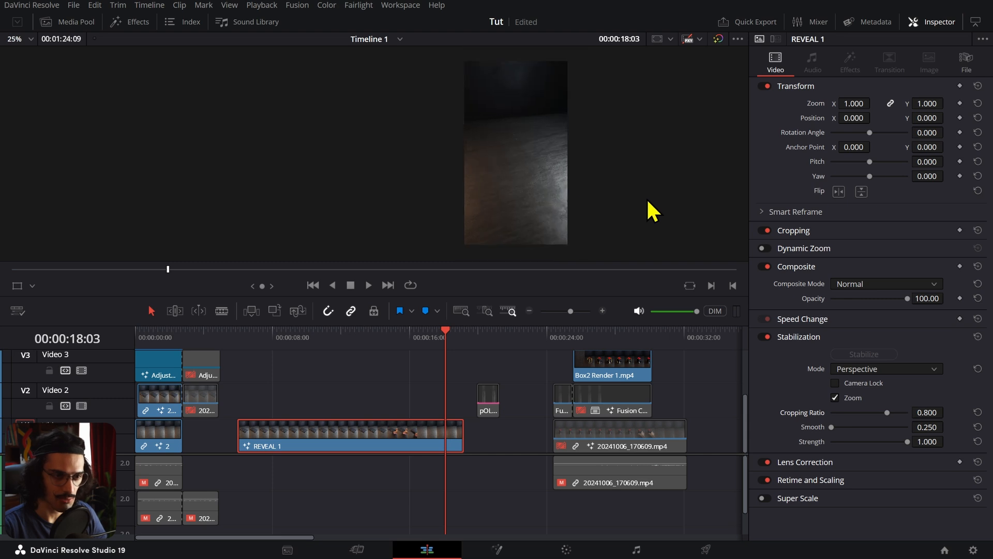
left_click(441, 348)
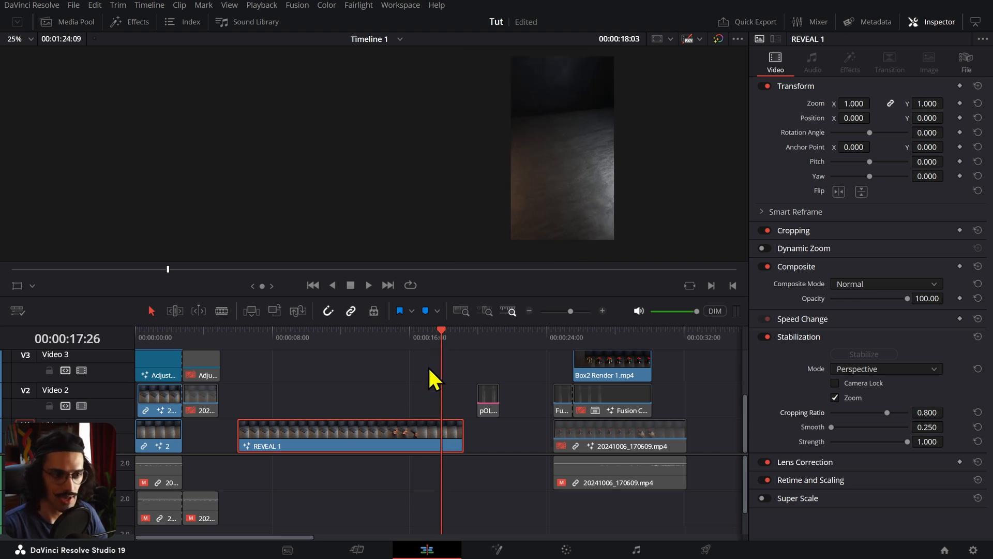
left_click(451, 439)
- Move the main REVEAL 1 piece to Video 2 and lay the extended empty-table piece beneath its start on Video 1
left_click_drag(413, 439, 417, 410)
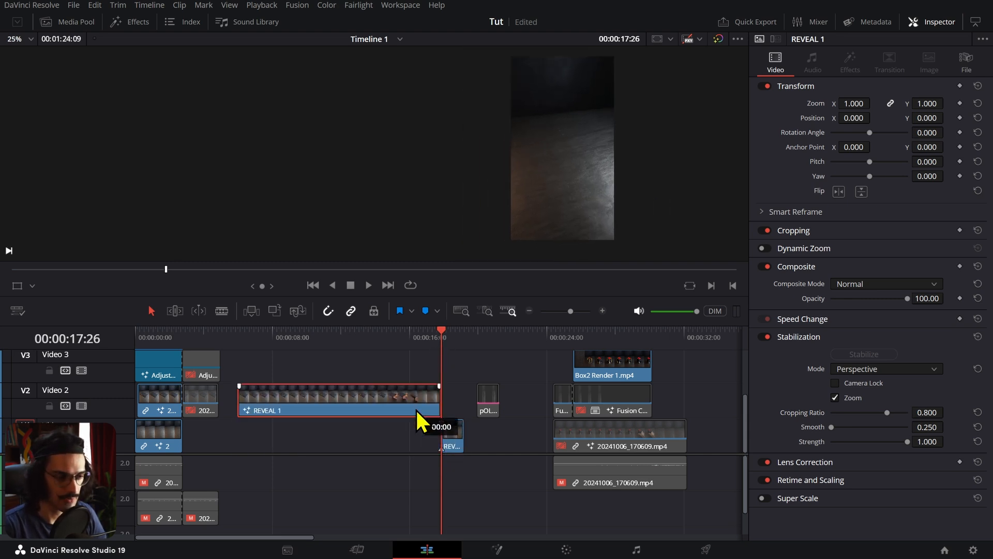
left_click_drag(457, 439, 246, 444)
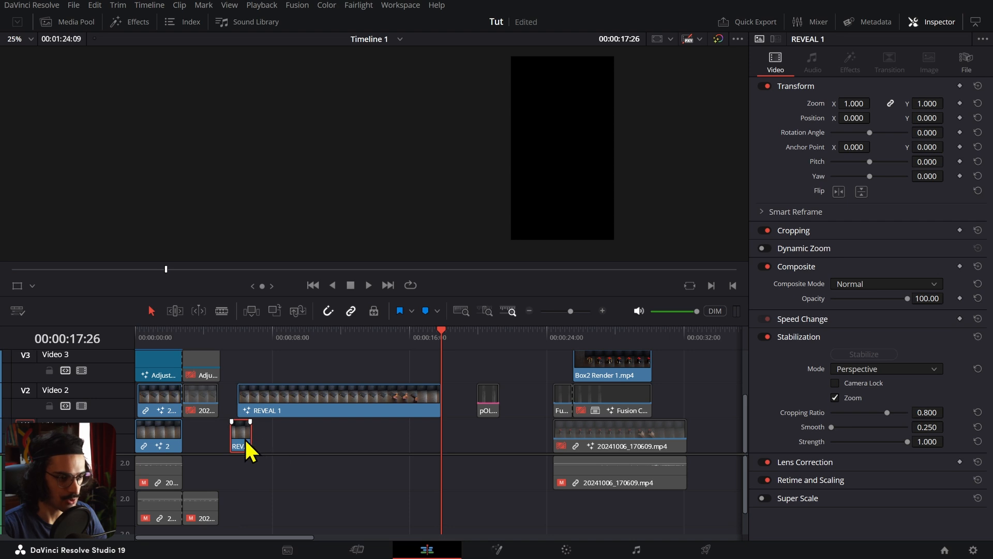
left_click_drag(260, 409, 301, 436)
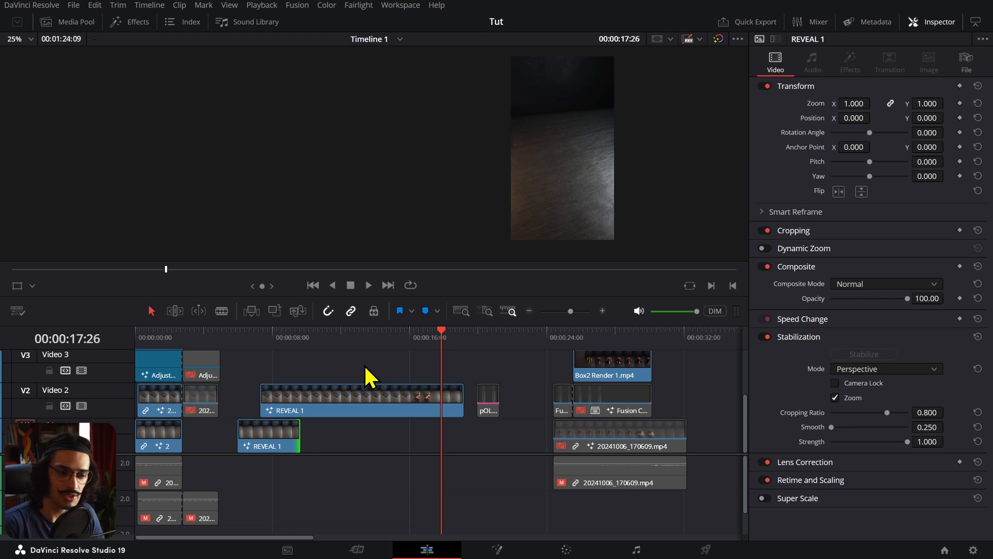
- Combine the two overlapping REVEAL 1 pieces on Video 1 and Video 2 into a new Fusion clip
left_click(288, 337)
left_click(301, 410)
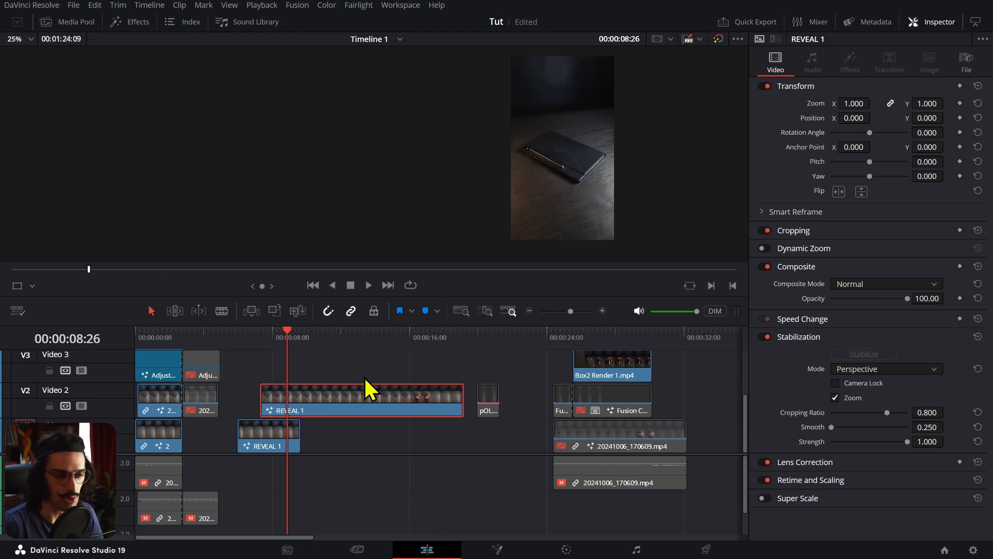
left_click_drag(395, 355, 274, 437)
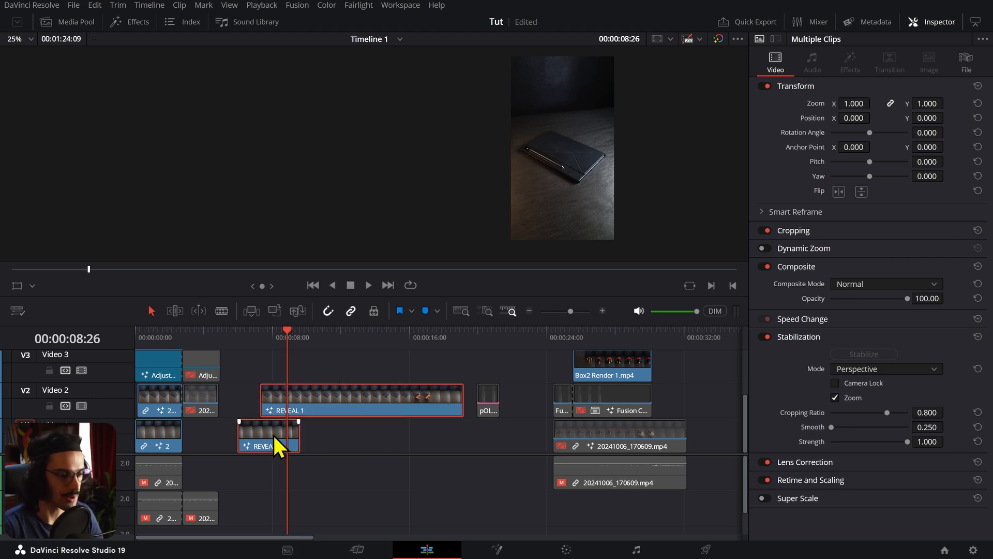
right_click(274, 436)
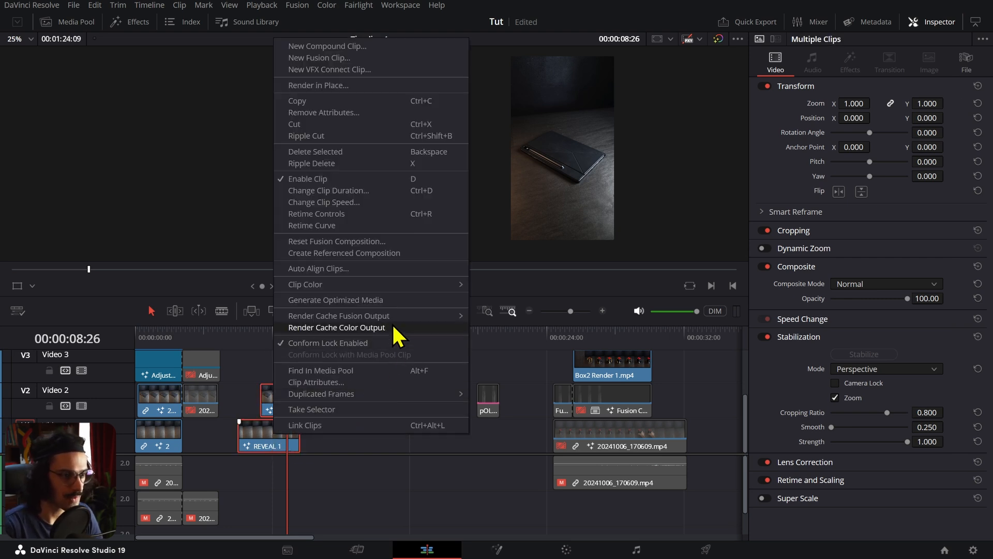
left_click(374, 58)
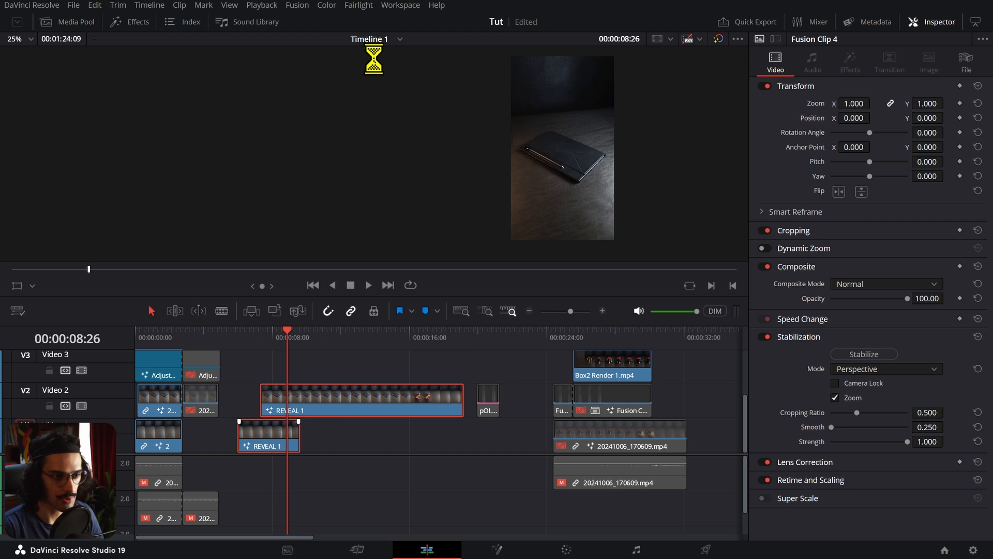
- Rename the new Fusion clip as REVEAL 1 in its file metadata
left_click(966, 62)
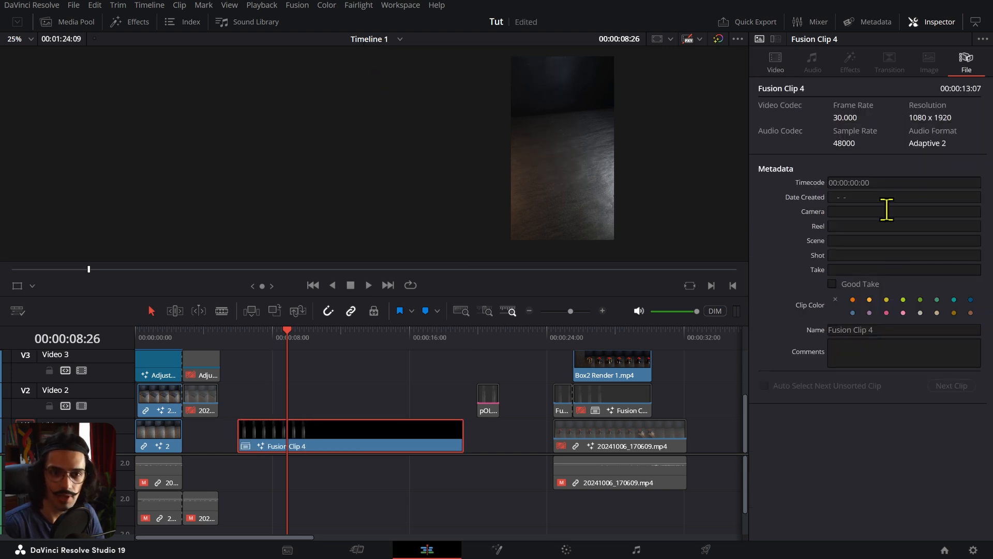
left_click(875, 331)
type("REVEAL 1")
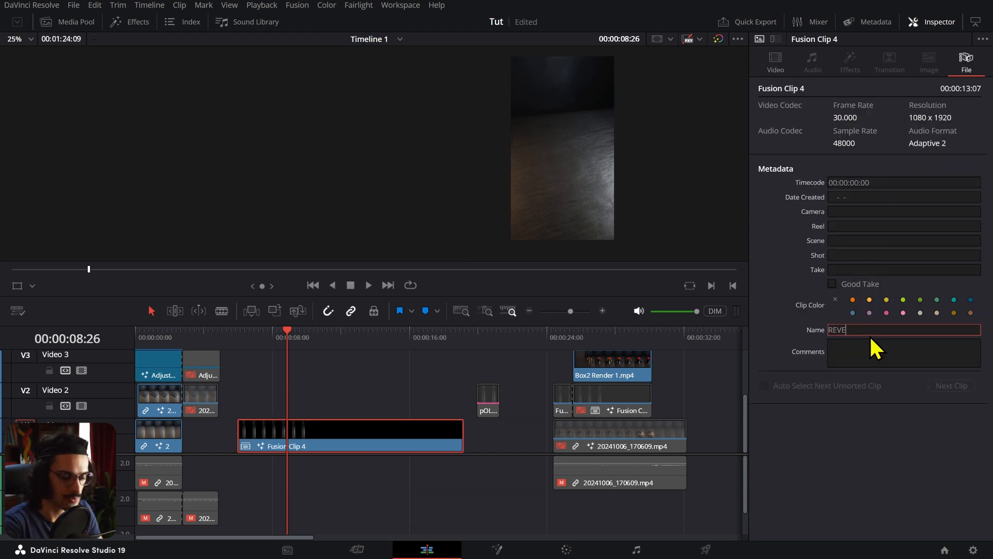
key("Return")
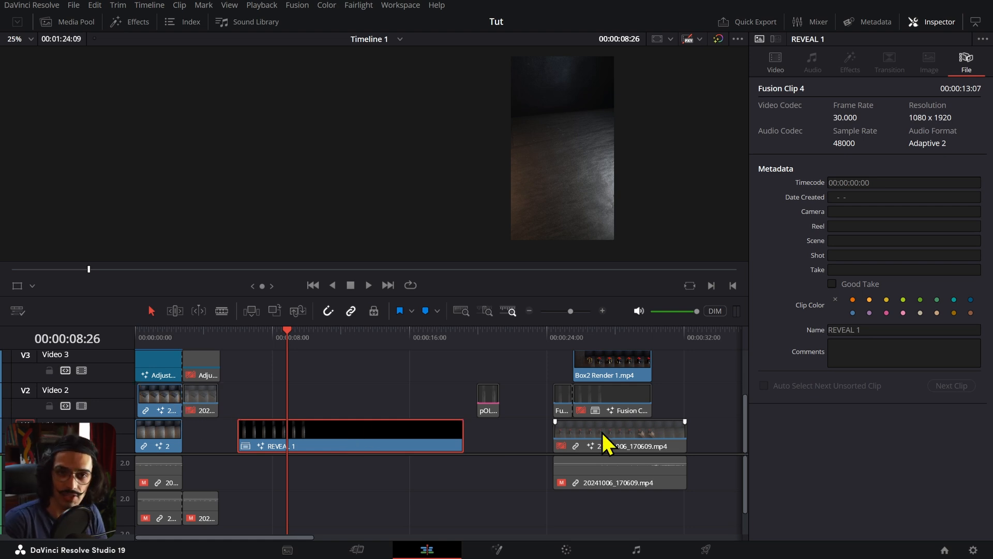
- Examine the color-grading node chain of the first timeline clip on the Color page
left_click(161, 343)
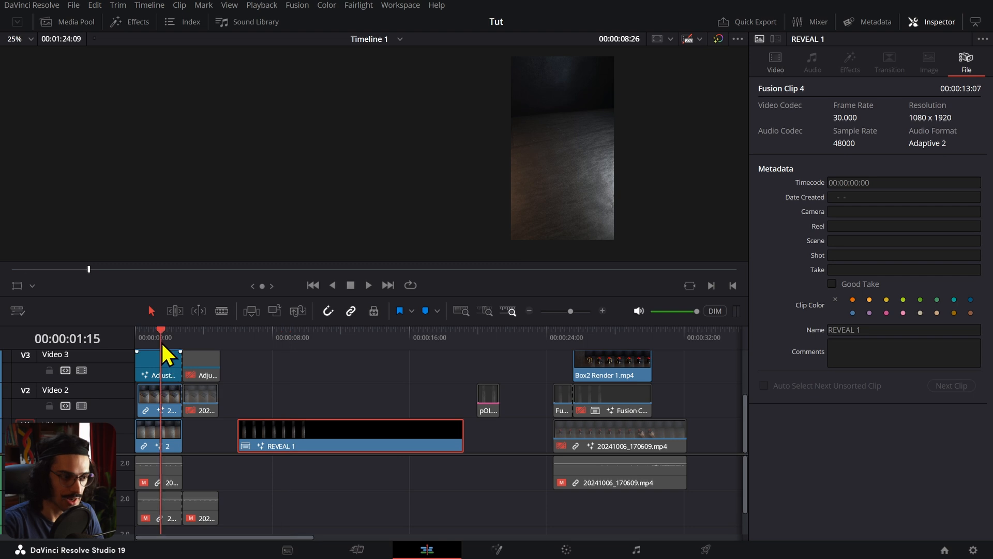
left_click(160, 406)
left_click(566, 550)
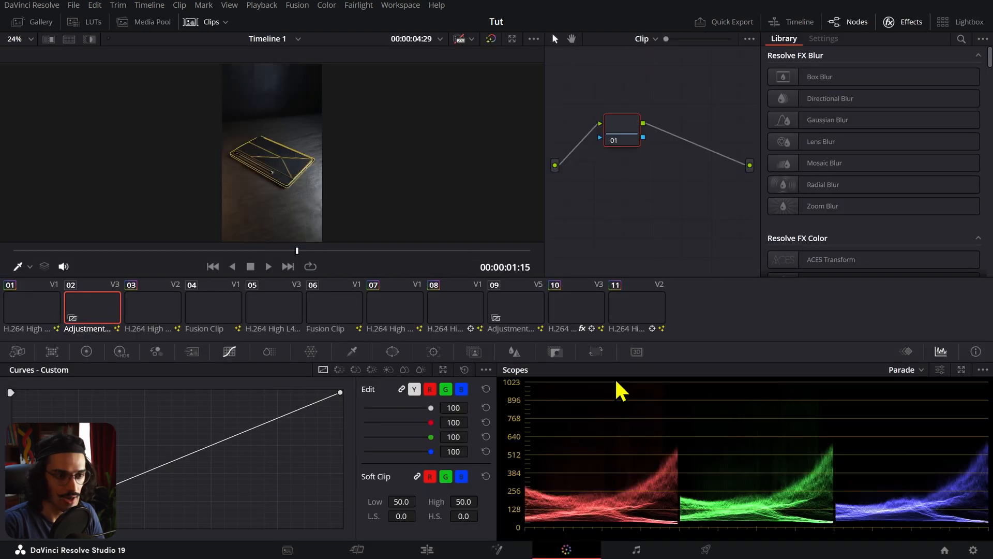
left_click(48, 317)
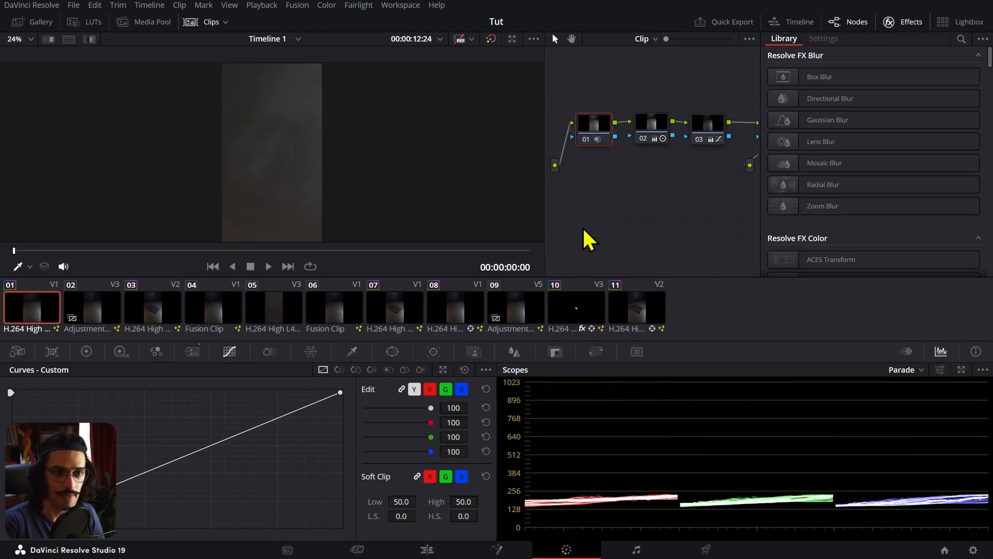
scroll(640, 191, "down", 2)
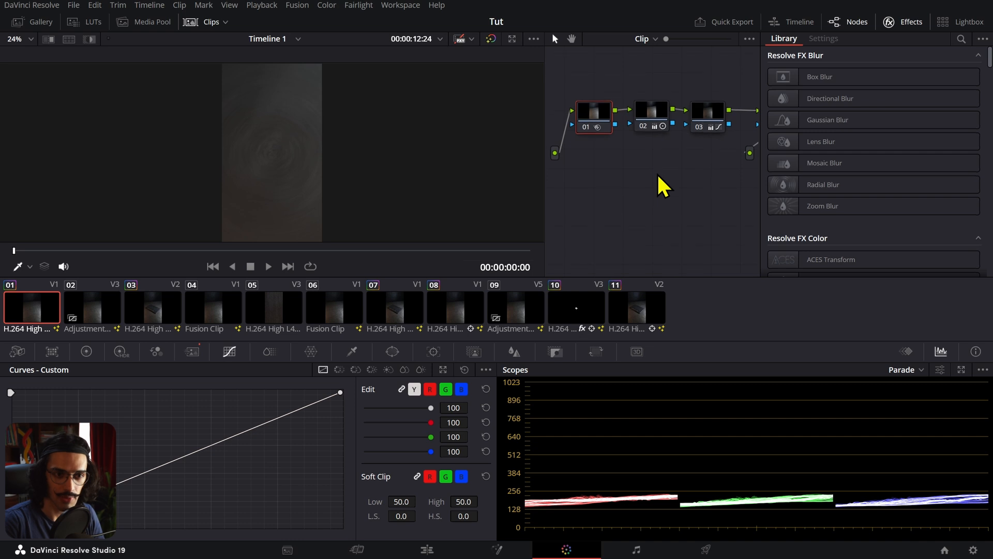
left_click_drag(652, 179, 632, 195)
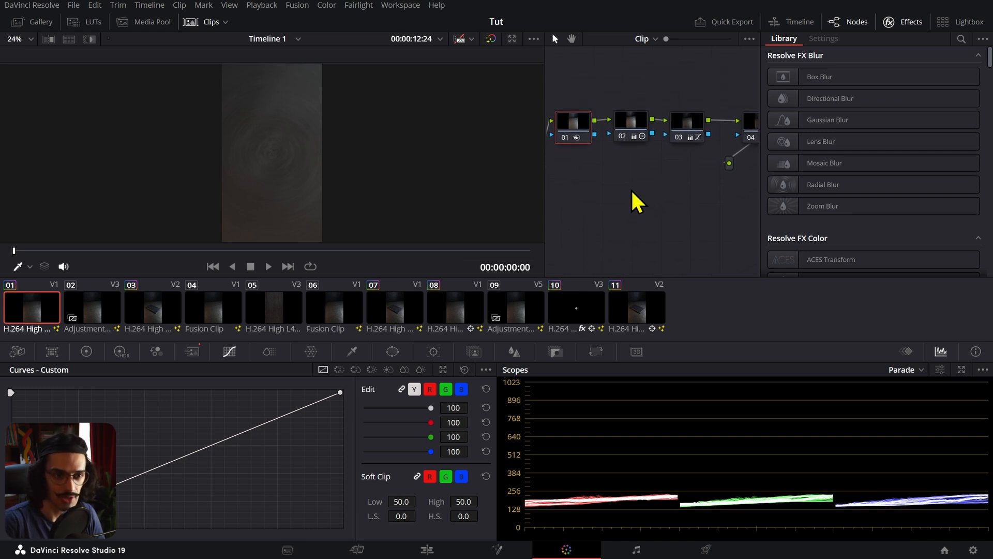
scroll(665, 182, "down", 2)
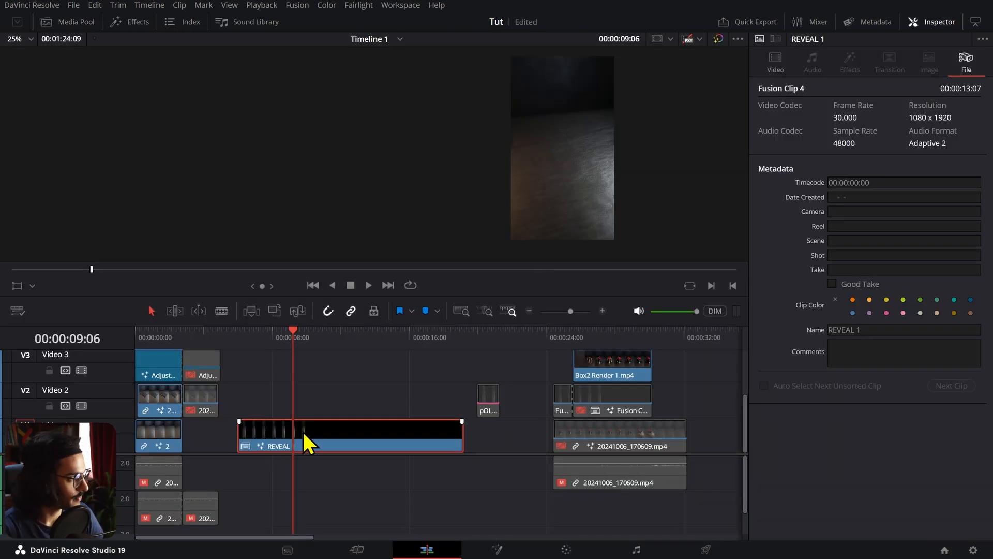
- Open the REVEAL 1 clip's Fusion composition and add a Background node between Merge2 and MediaOut1
left_click(508, 555)
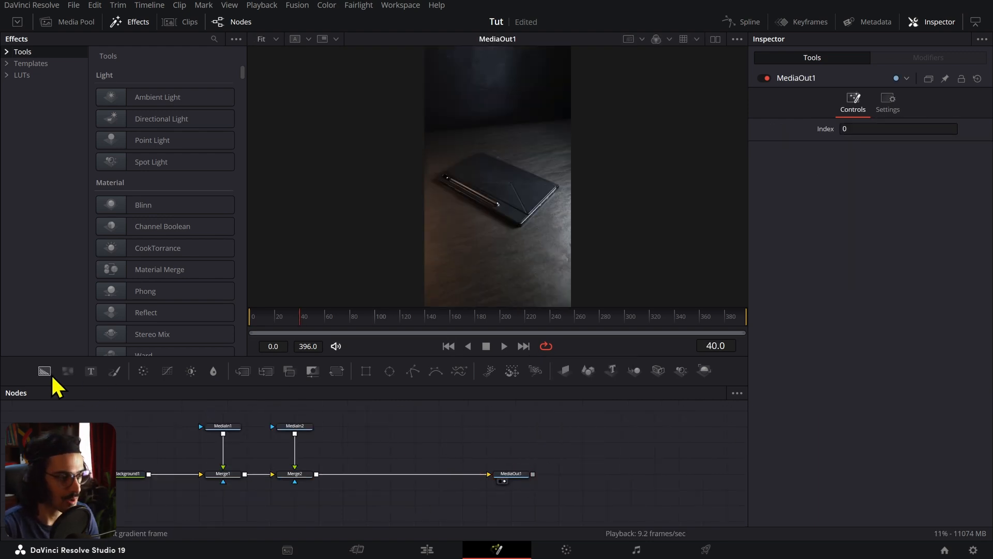
left_click_drag(47, 373, 401, 439)
left_click_drag(475, 421, 454, 429)
left_click(658, 454)
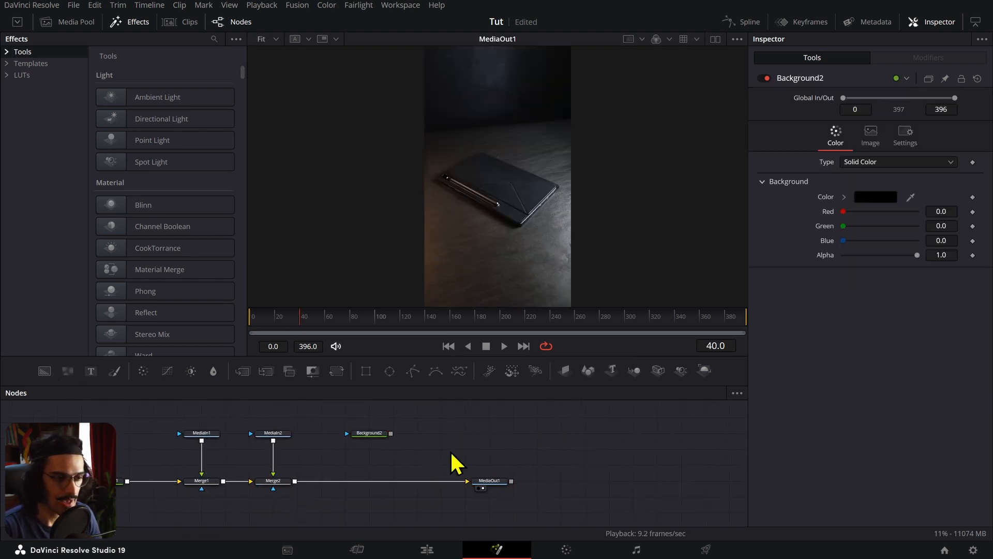
- Mask the new Background node with a Polygon node and merge the background over the Merge2 output
left_click_drag(414, 374, 369, 418)
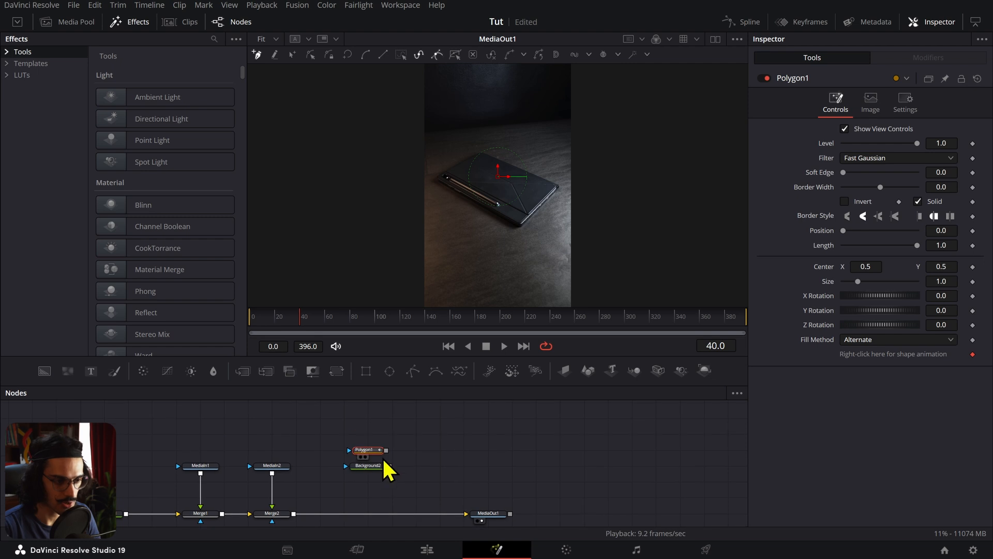
left_click_drag(383, 465, 296, 515)
left_click(383, 469)
left_click(379, 450)
- Set the masked Background node's color to the custom yellow #f4c32d
left_click(374, 455)
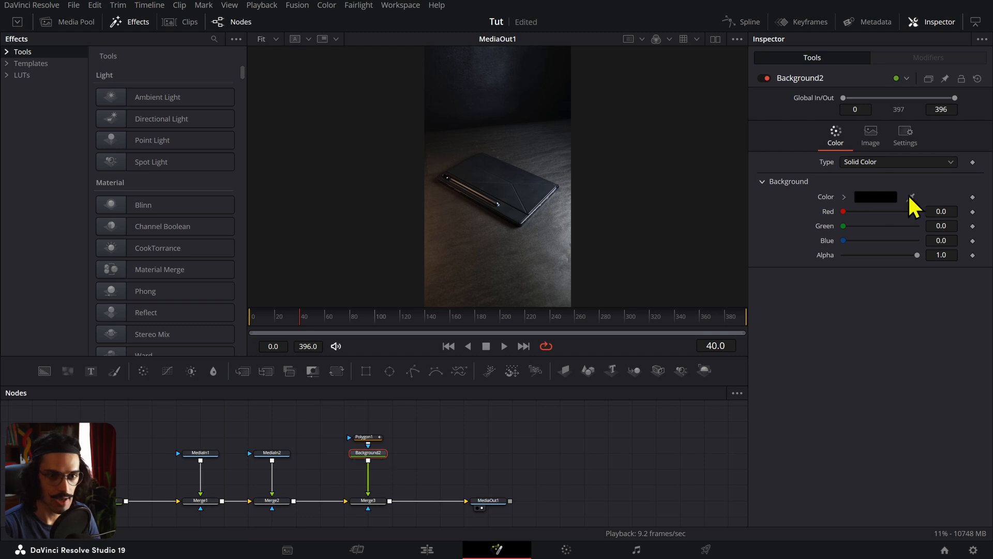
left_click(883, 199)
left_click(377, 343)
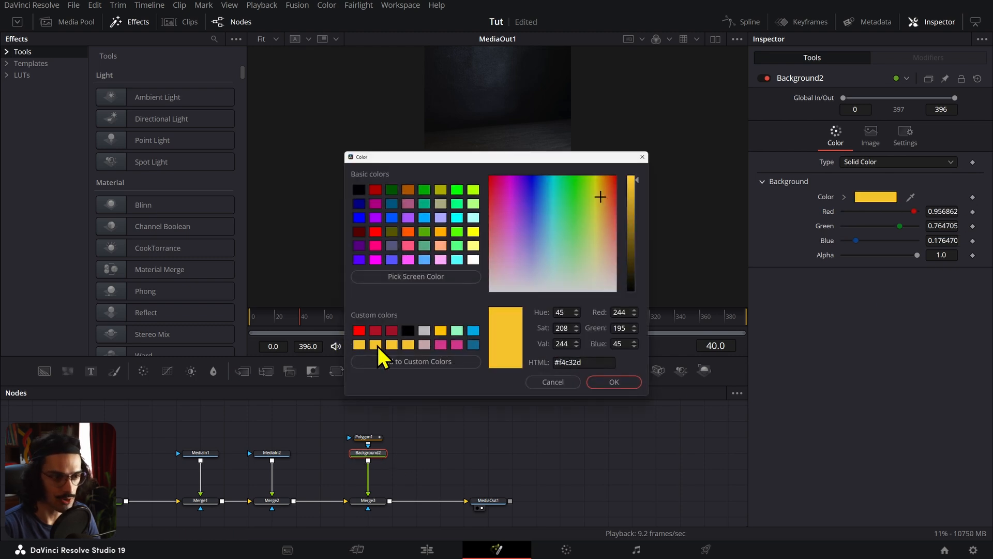
left_click(606, 383)
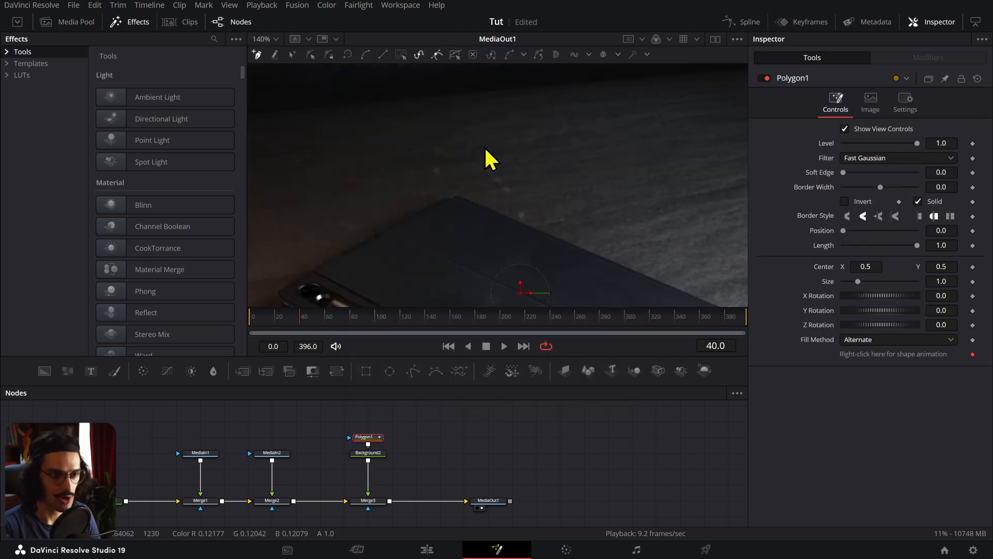
- Trace the tablet's outer outline with the Polygon mask, starting at its far corner and following the edges around
scroll(479, 133, "down", 2)
scroll(466, 150, "up", 6)
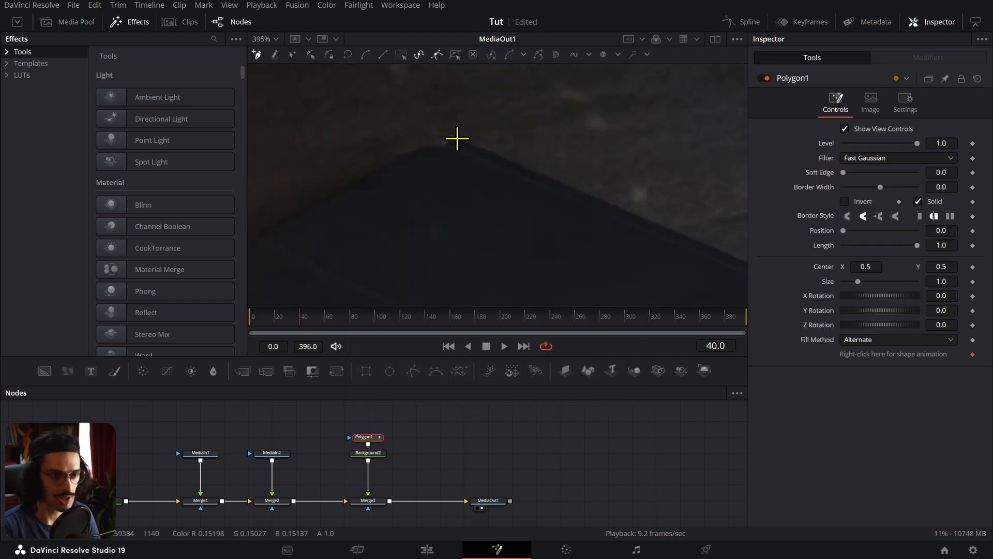
left_click(458, 138)
scroll(466, 174, "down", 3)
left_click_drag(595, 233, 161, 150)
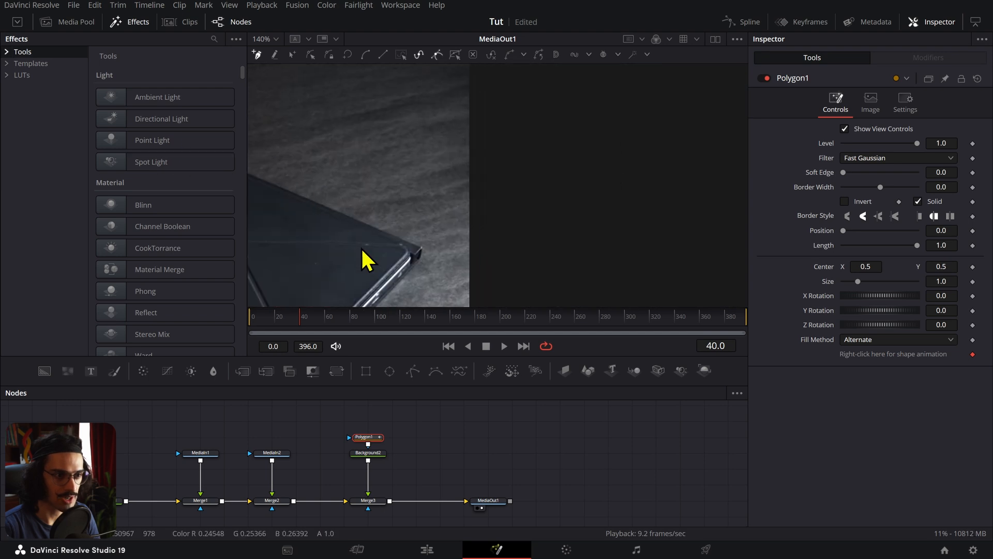
scroll(361, 260, "up", 2)
left_click(483, 239)
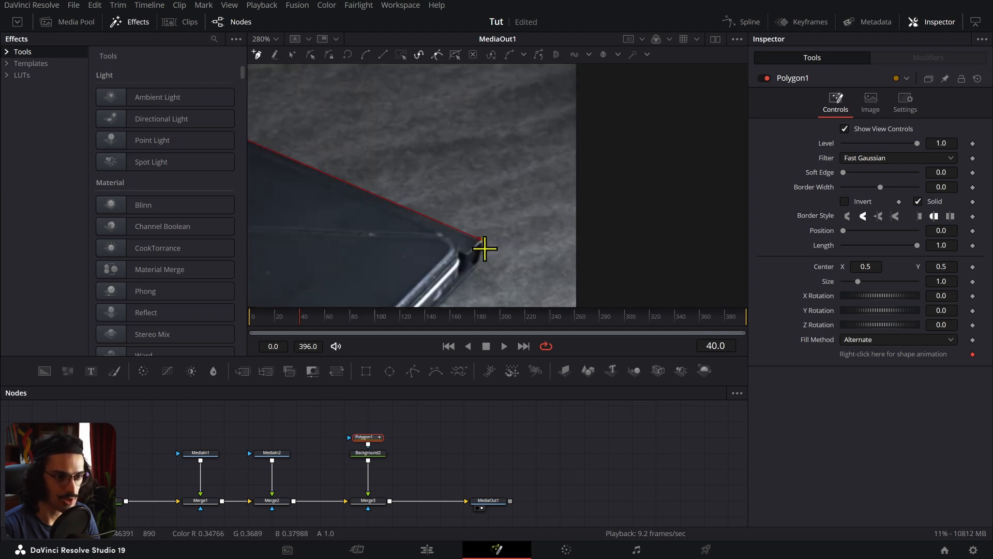
scroll(451, 272, "down", 1)
scroll(450, 272, "down", 2)
left_click_drag(518, 246, 697, 68)
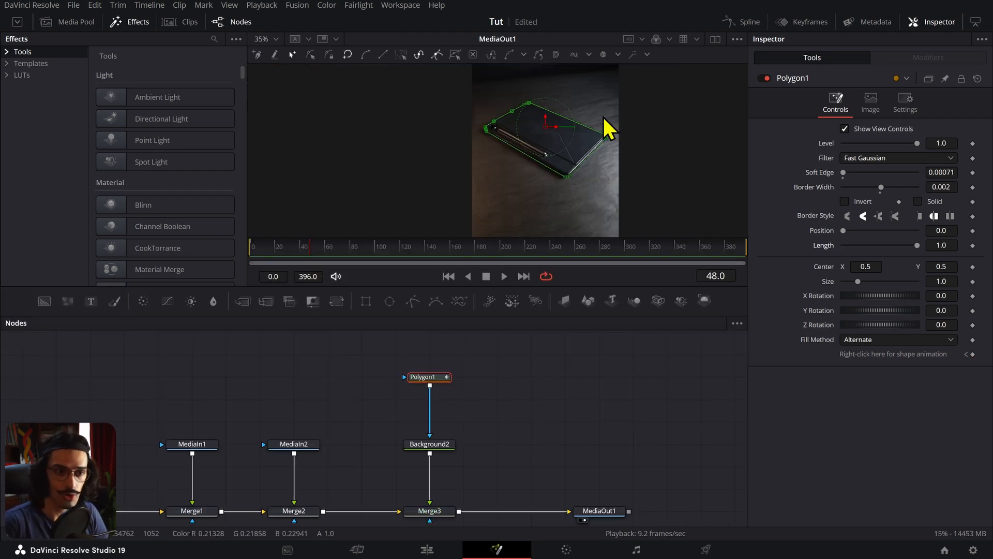
scroll(563, 169, "up", 5)
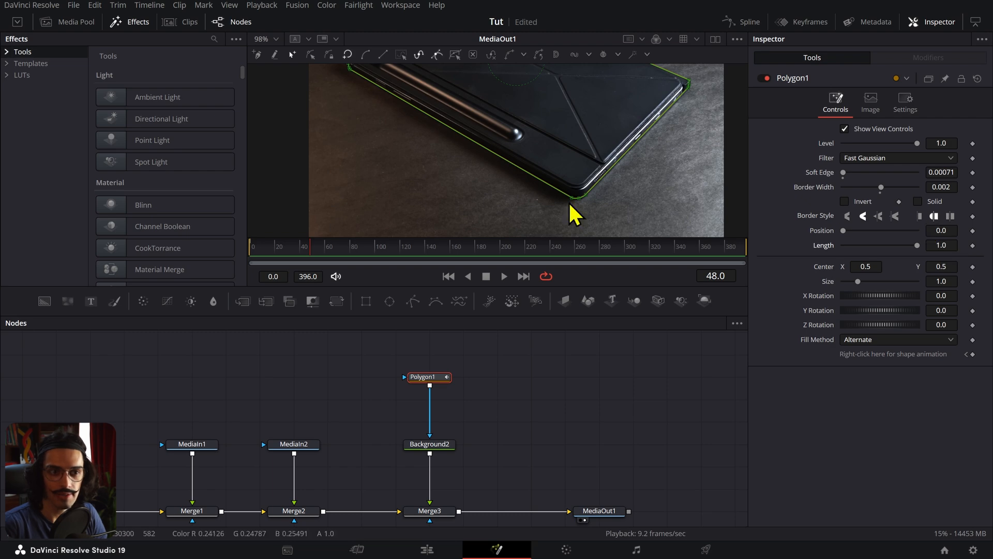
- Set the tablet outline polygon's border width to 0.0034 and its soft edge to 0.0032
scroll(575, 213, "up", 5)
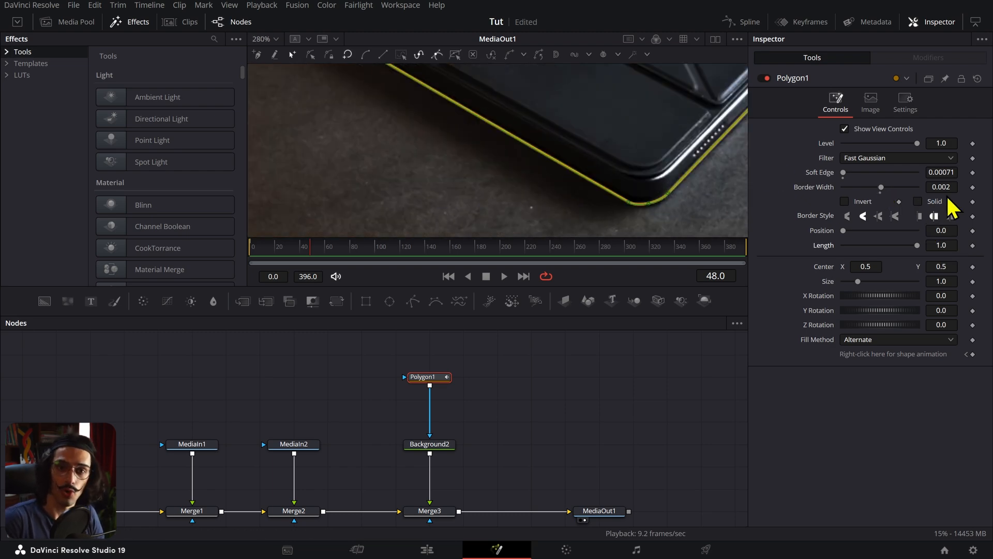
mouse_move(940, 191)
left_mouse_down()
mouse_move(952, 189)
mouse_move(934, 175)
left_mouse_up()
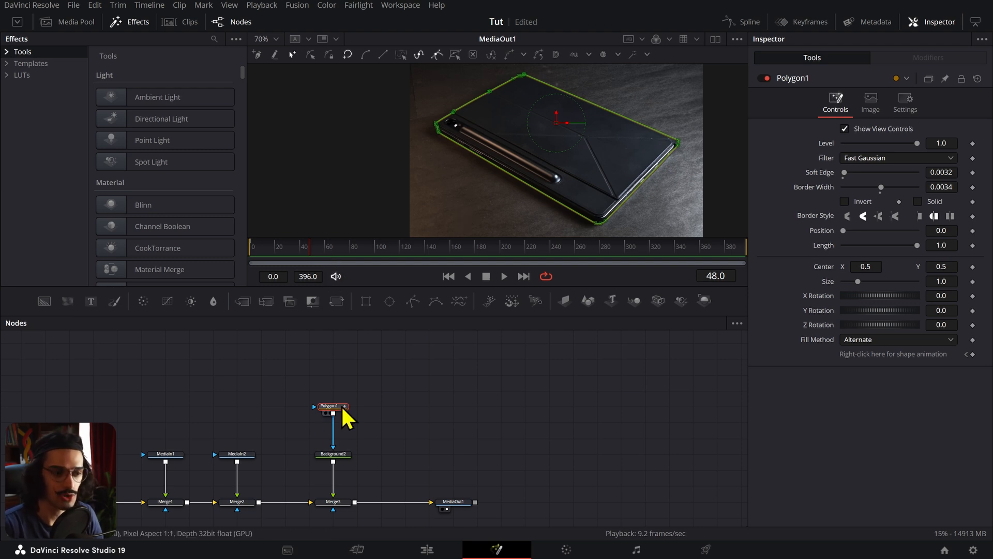
left_click_drag(344, 407, 346, 391)
key("ctrl+c")
key("ctrl+v")
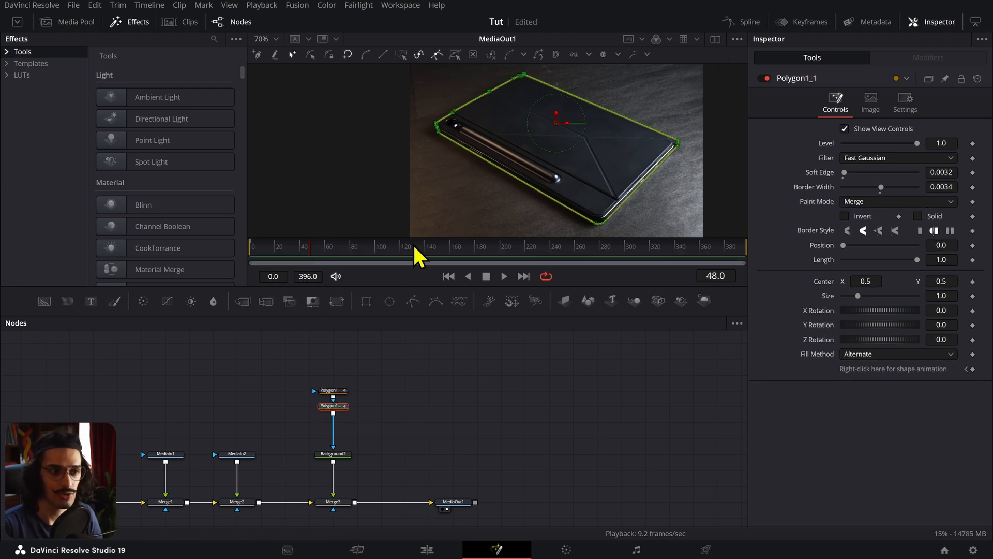
key("ctrl+z")
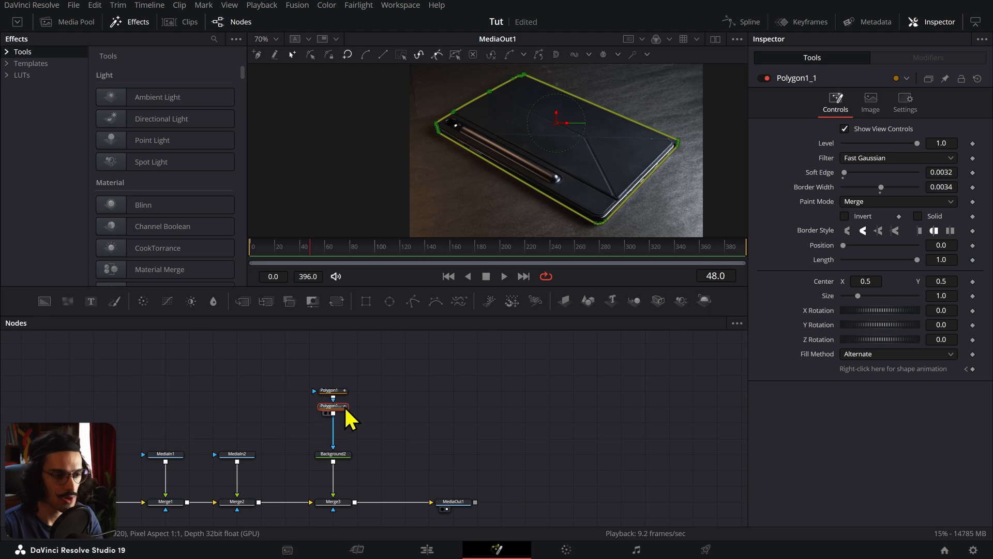
left_click(343, 400)
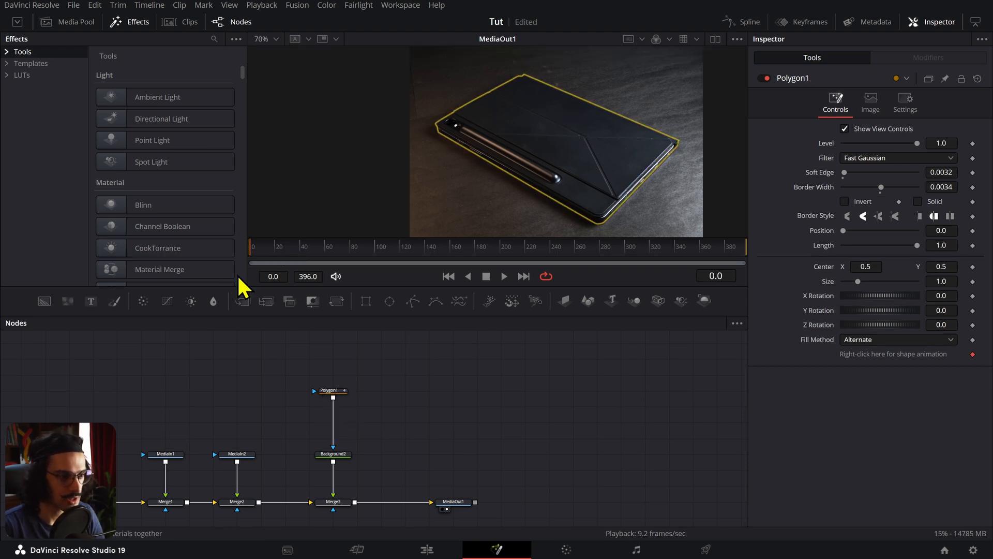
- Keyframe Polygon1's Length from 0.0 at frame 0 to 1.0 at frame 48 and preview the outline drawing on
left_click(334, 392)
left_click_drag(943, 244, 880, 243)
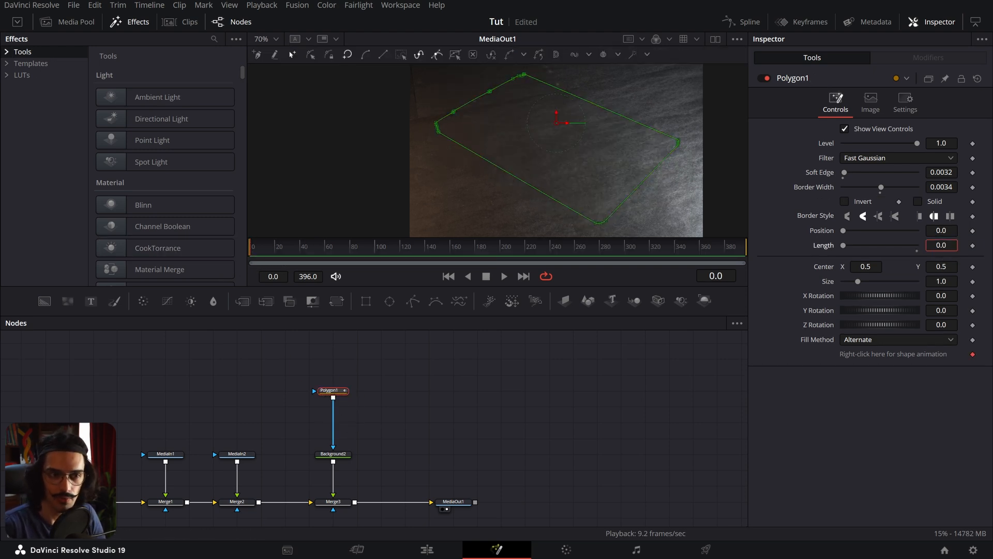
left_click(973, 246)
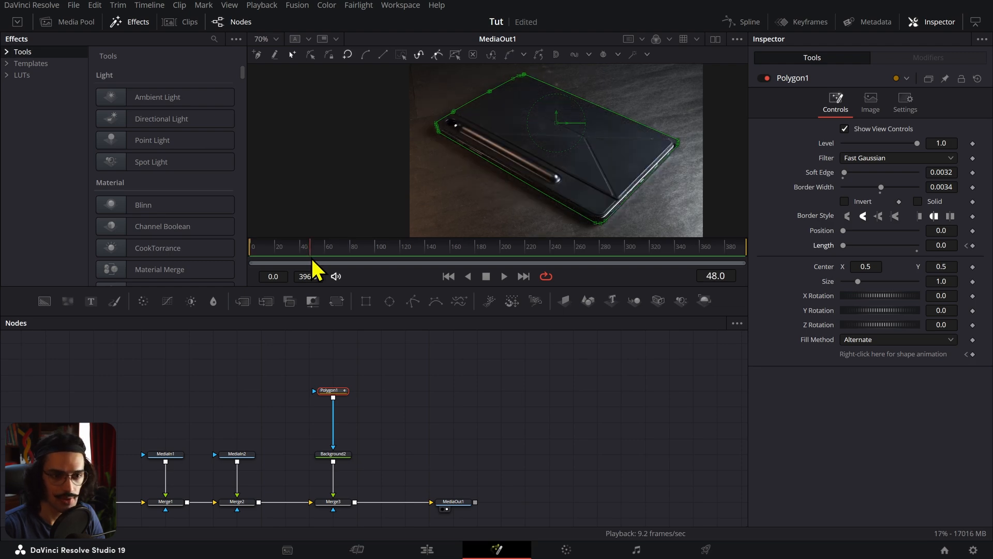
left_click_drag(939, 243, 992, 243)
left_click(594, 381)
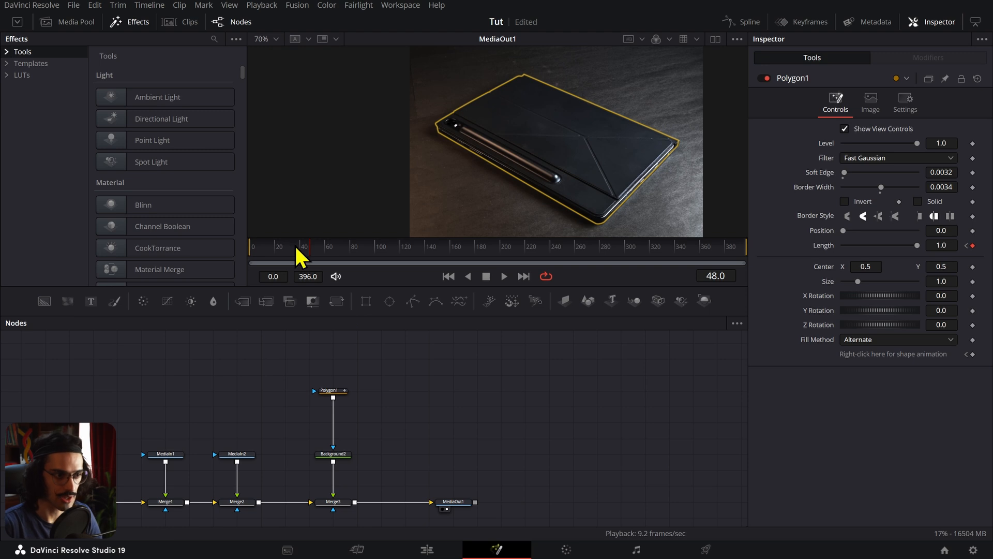
left_click(311, 250)
left_click(345, 391)
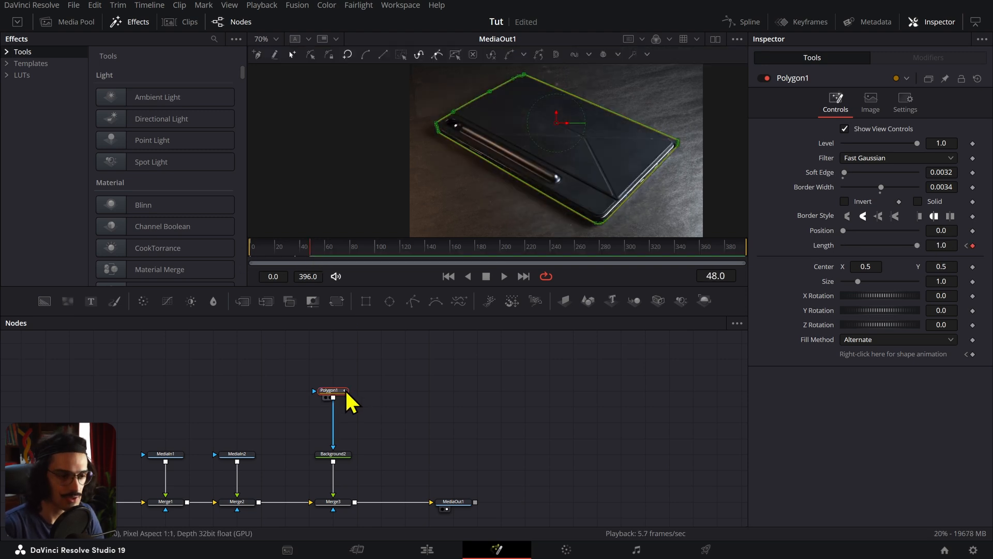
key("ctrl+v")
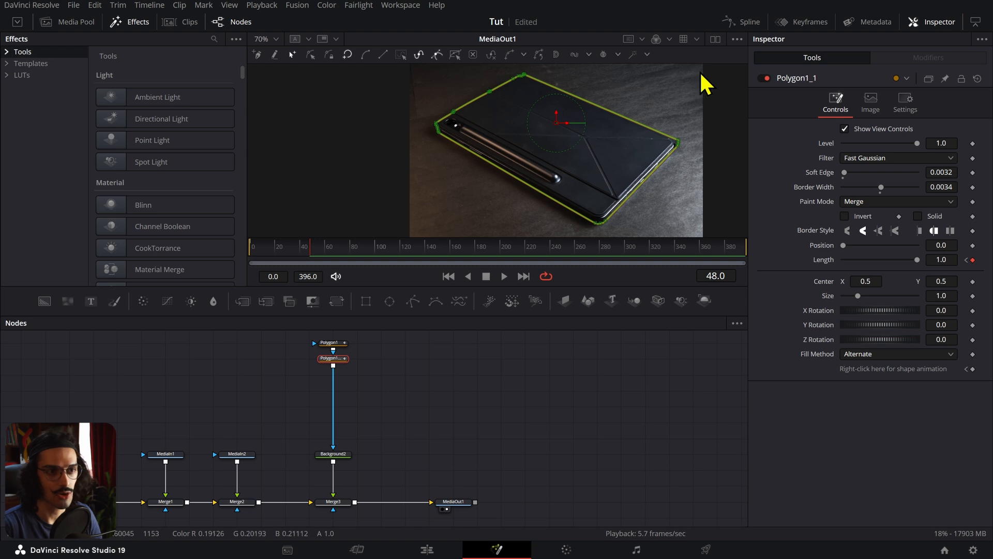
scroll(630, 207, "up", 3)
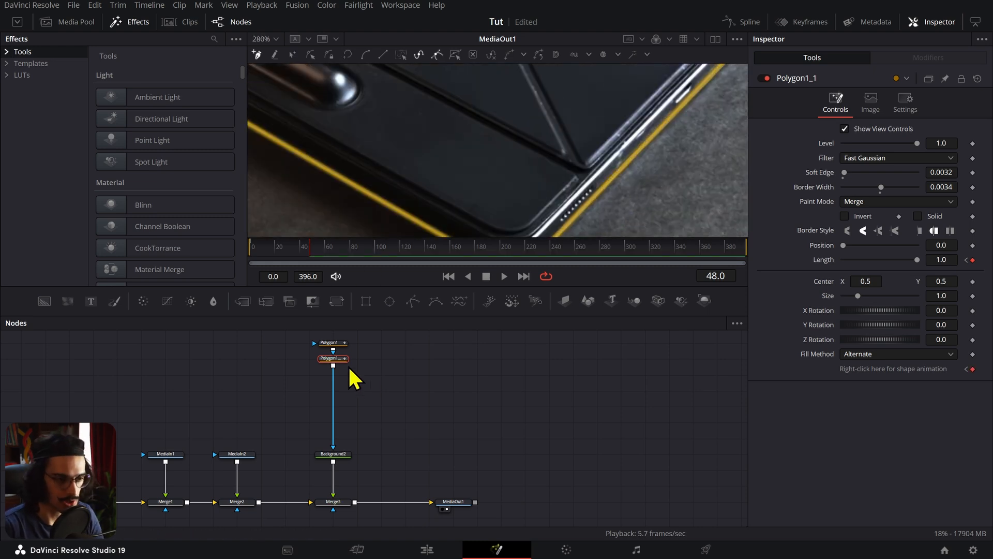
key("ctrl+z")
- Paste the prepared Polygon2 to Polygon7 detail masks and chain them between Polygon1 and Background2
key("ctrl+v")
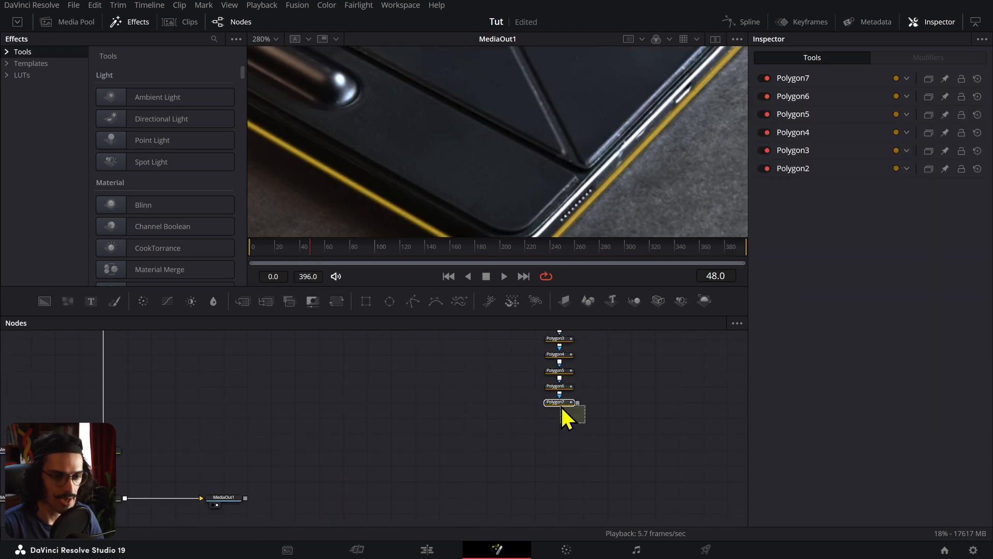
key("ctrl+z")
key("ctrl+v")
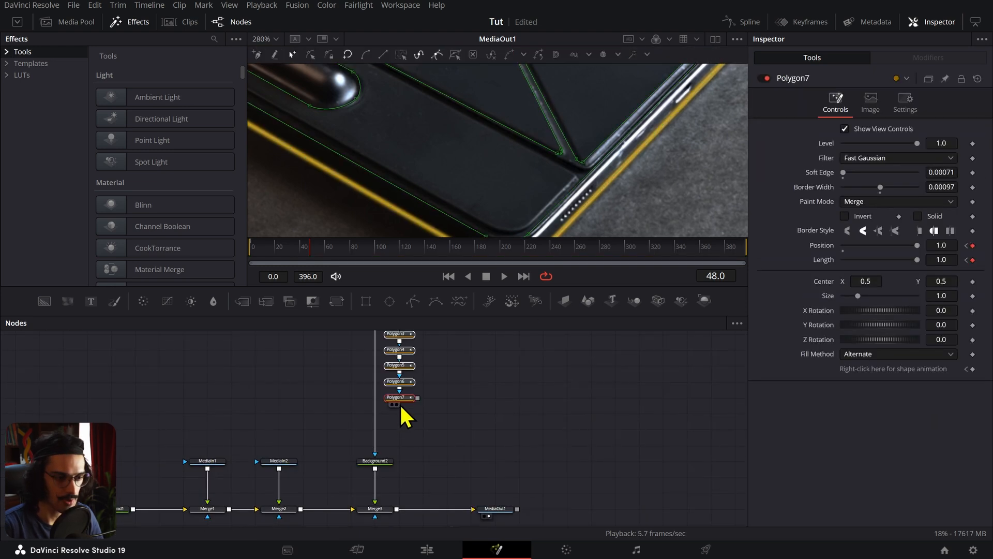
scroll(536, 117, "down", 2)
scroll(524, 176, "down", 5)
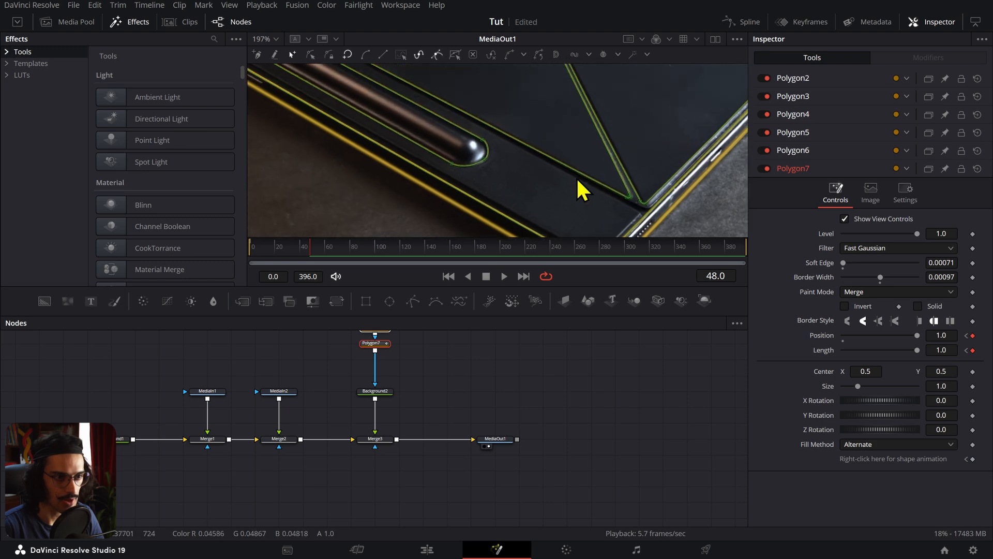
scroll(424, 409, "up", 3)
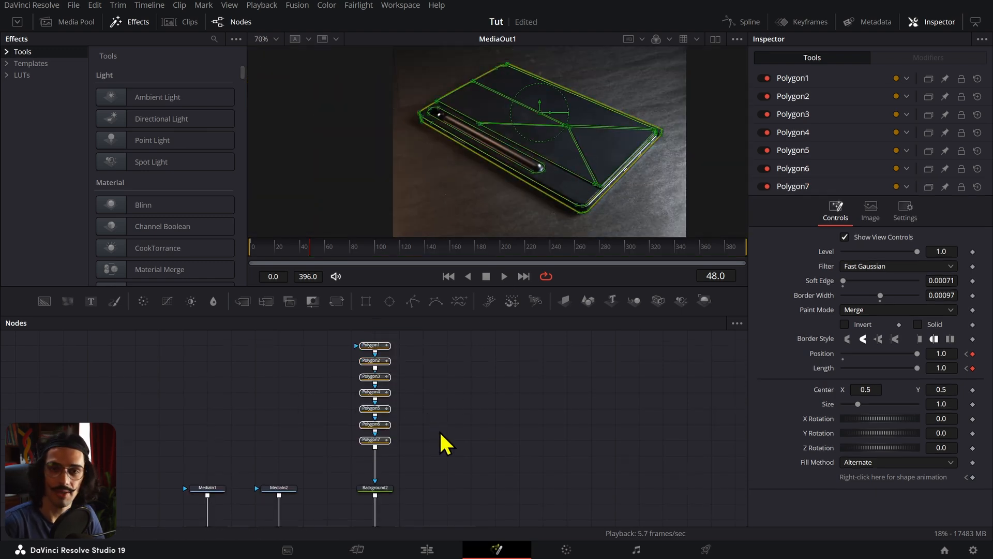
- Set Polygon6's Position to 0.342 and check where its line starts drawing at frame 23
left_click(375, 425)
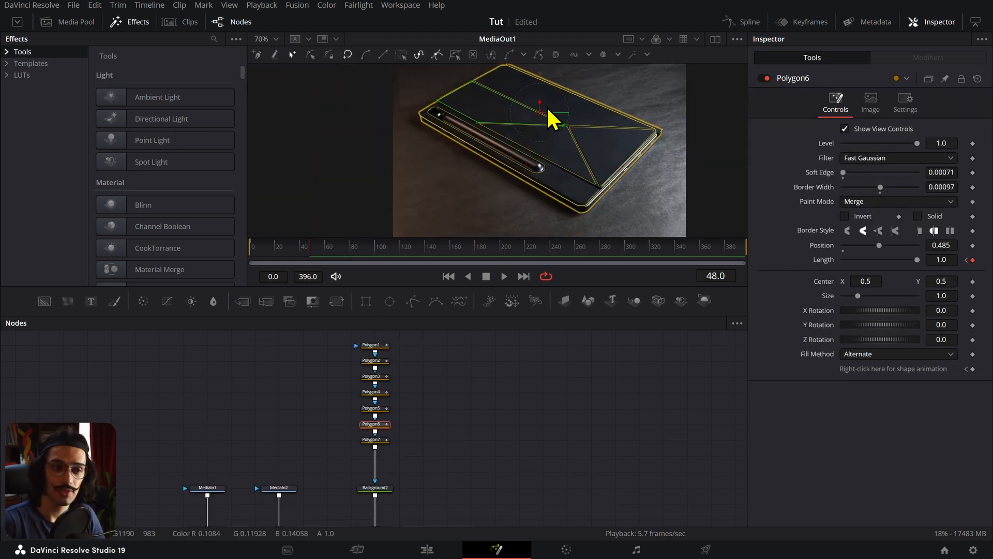
scroll(552, 109, "up", 3)
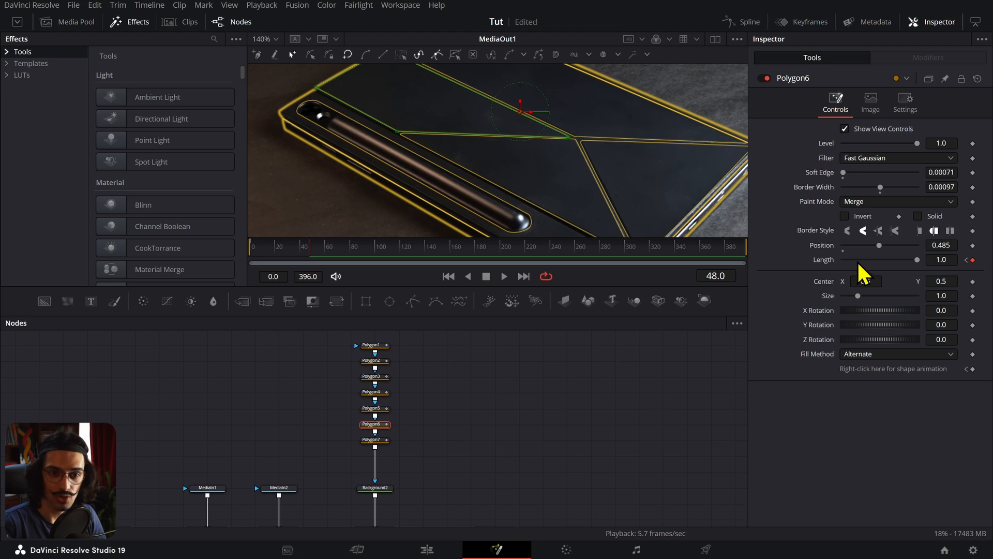
left_click_drag(939, 244, 923, 245)
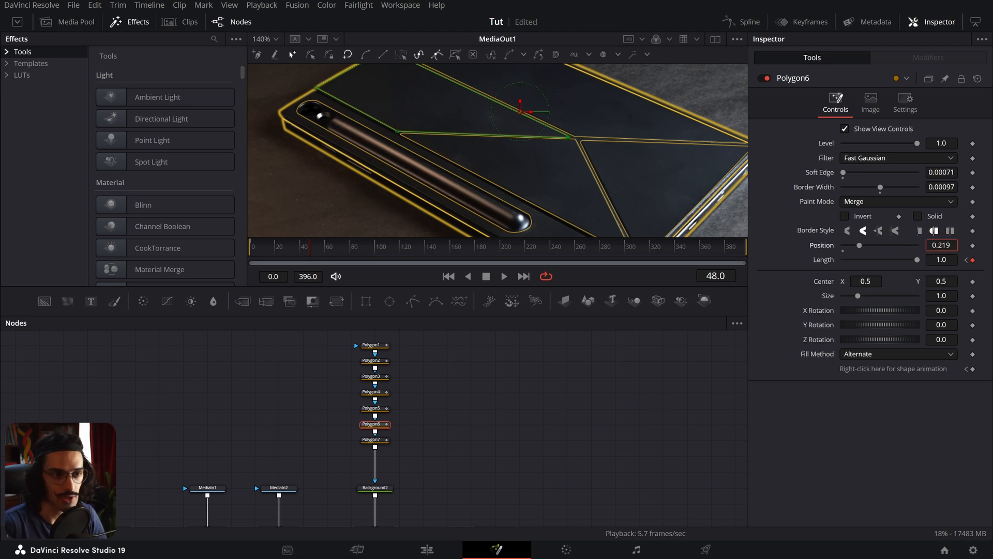
left_click(624, 404)
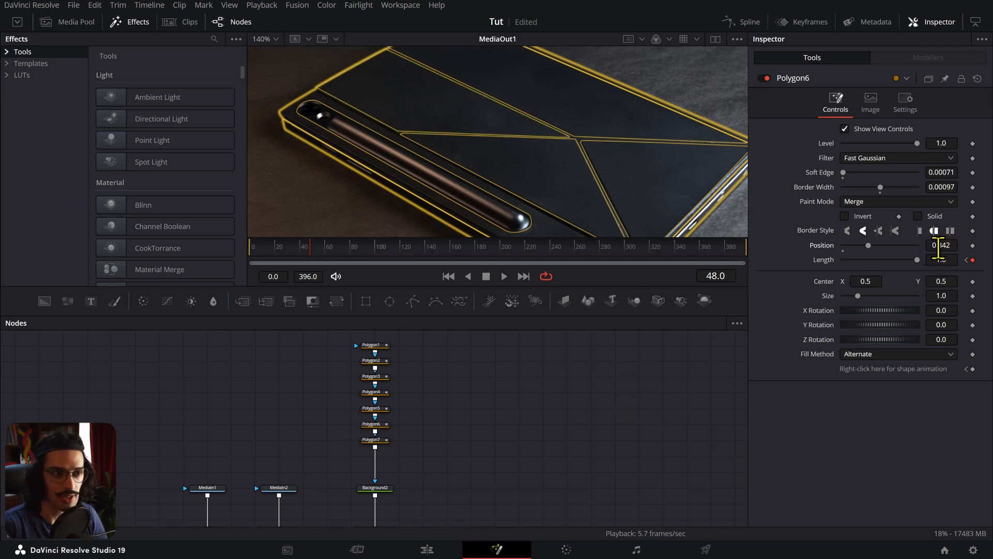
left_click(278, 253)
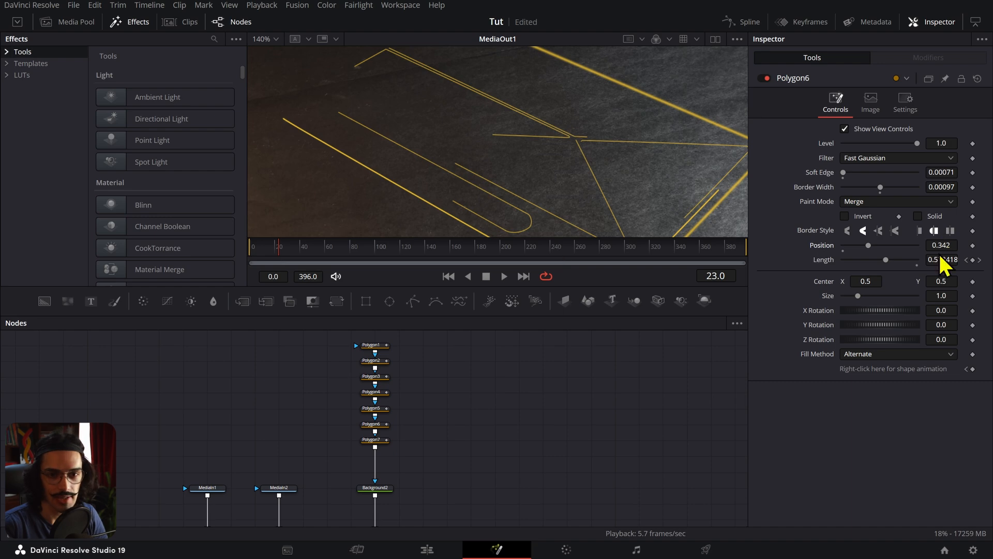
mouse_move(941, 245)
left_mouse_down()
mouse_move(967, 245)
mouse_move(926, 254)
left_mouse_up()
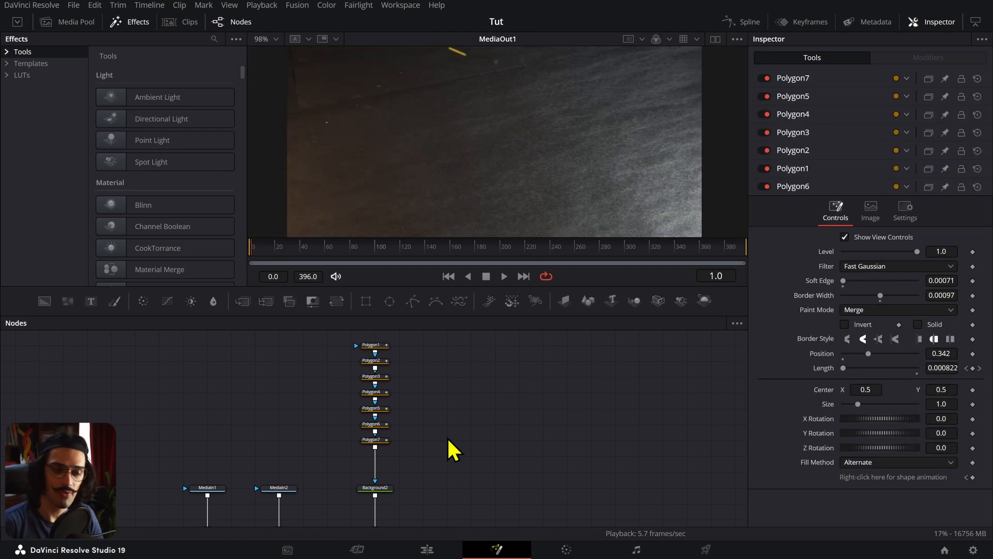
- Select all seven polygon nodes and show all of their animation curves in the Spline editor
left_click_drag(429, 468, 370, 337)
left_click(743, 23)
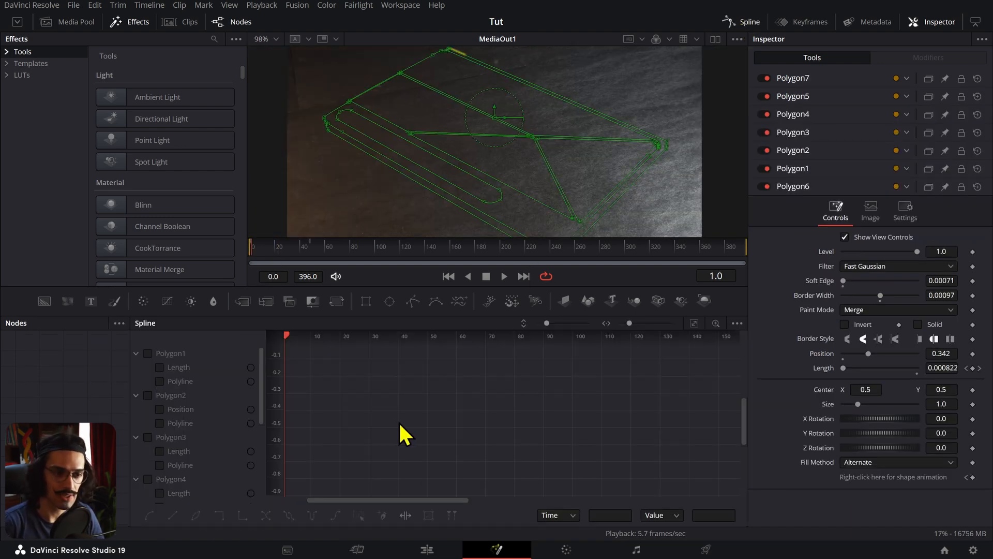
left_click(738, 324)
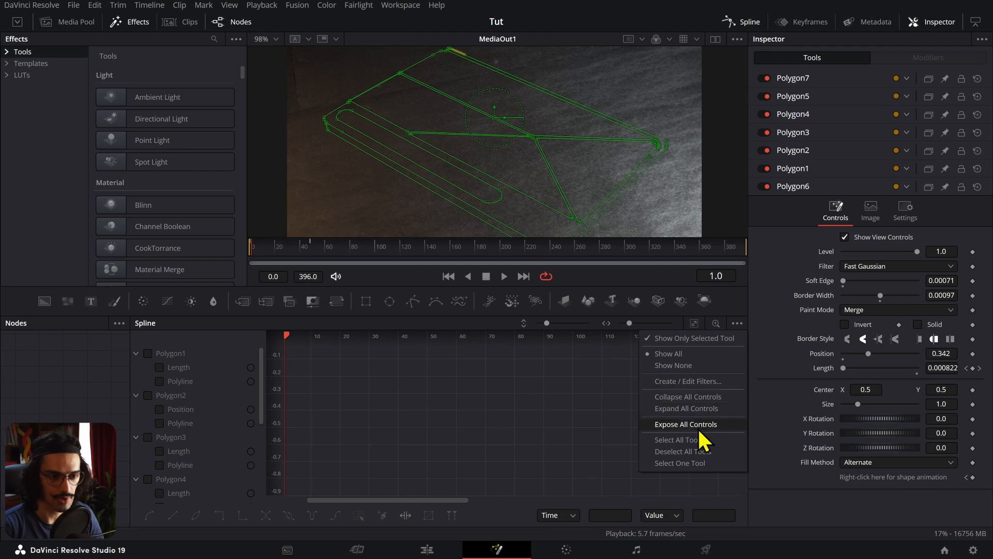
left_click(693, 439)
scroll(478, 414, "down", 2)
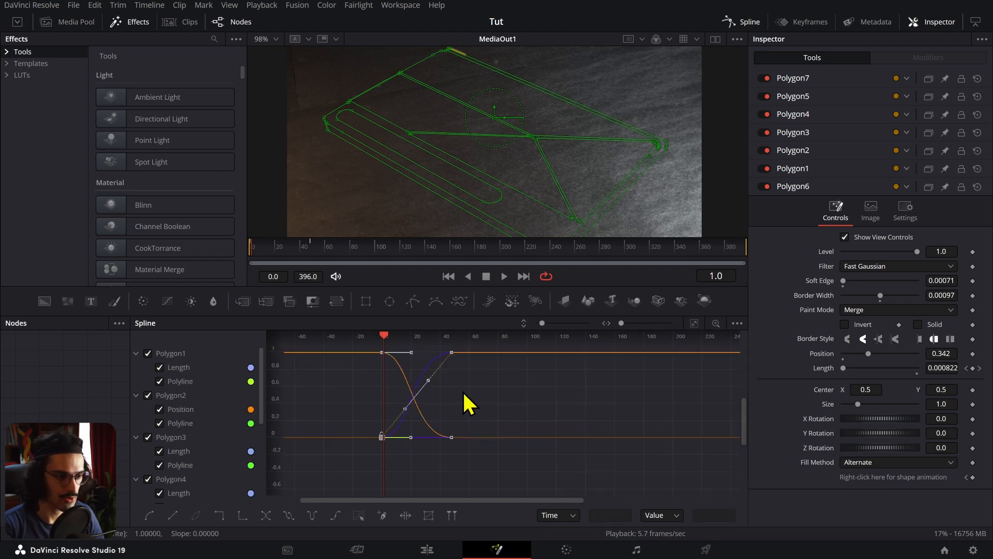
- Smooth the polygons' animation keyframes and set Ease In to 72.8 and Ease Out to 55.6
left_click_drag(463, 398, 574, 439)
scroll(515, 460, "up", 1)
key("f")
key("t")
left_click_drag(609, 337, 627, 336)
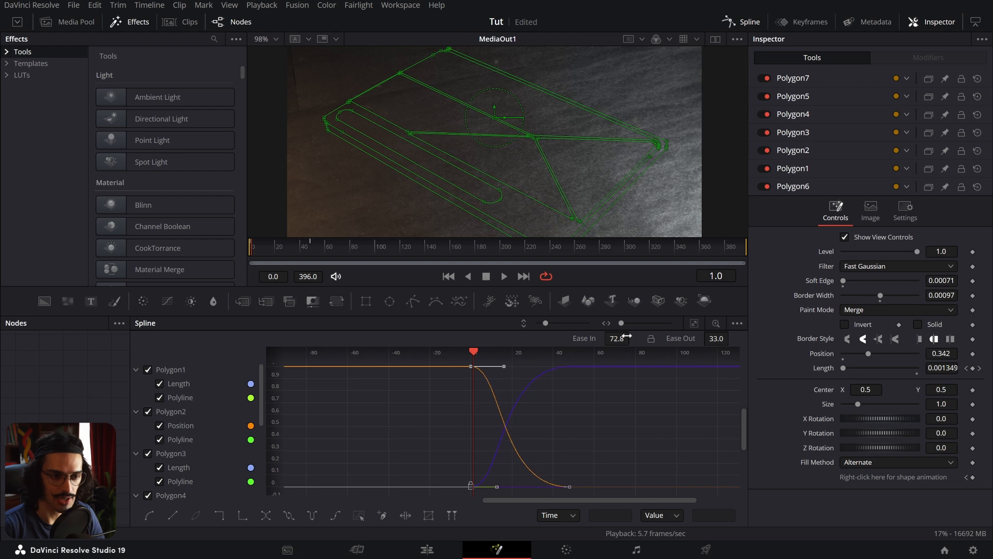
left_click_drag(733, 337, 745, 337)
- Hide the viewer's on-screen controls, preview the eased outline animation and close the Spline editor
key("space")
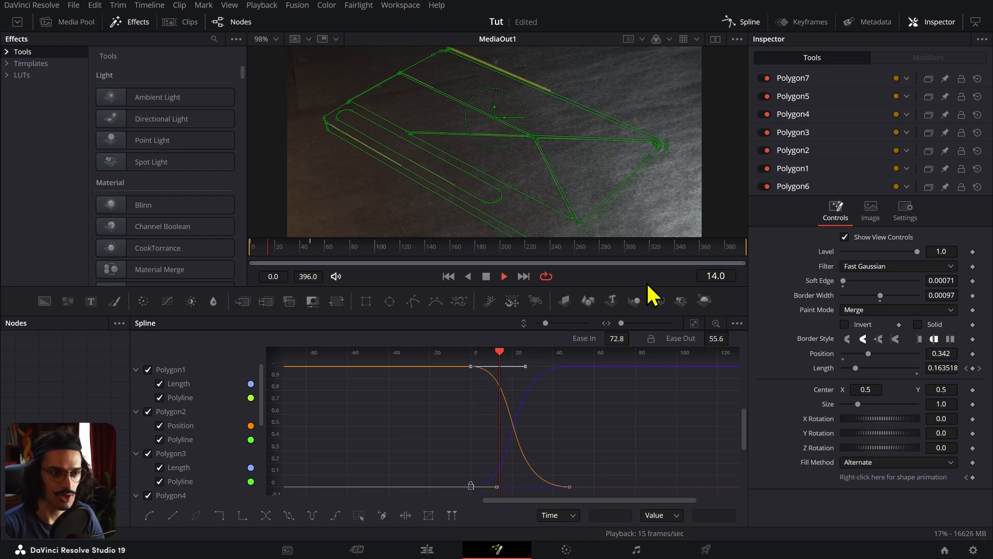
key("space")
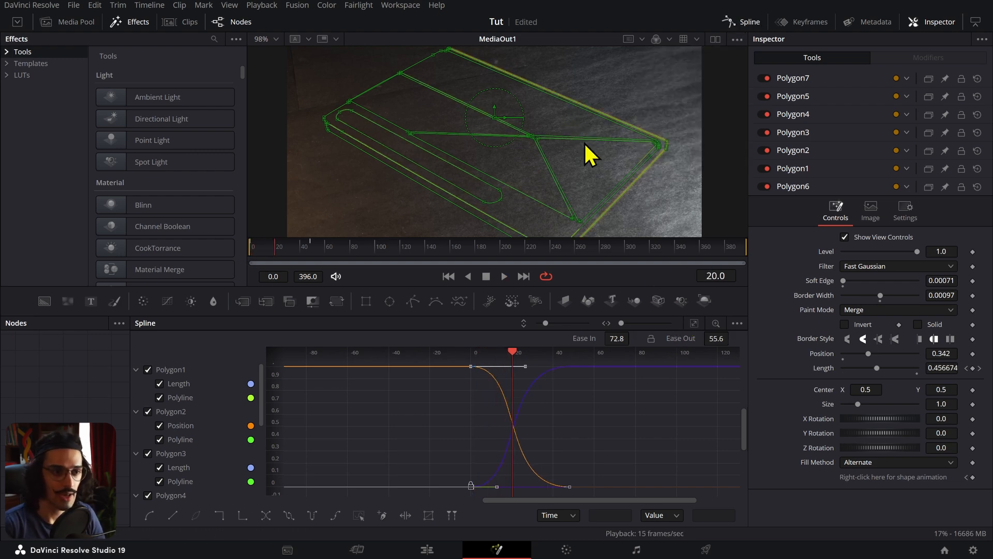
left_click(738, 40)
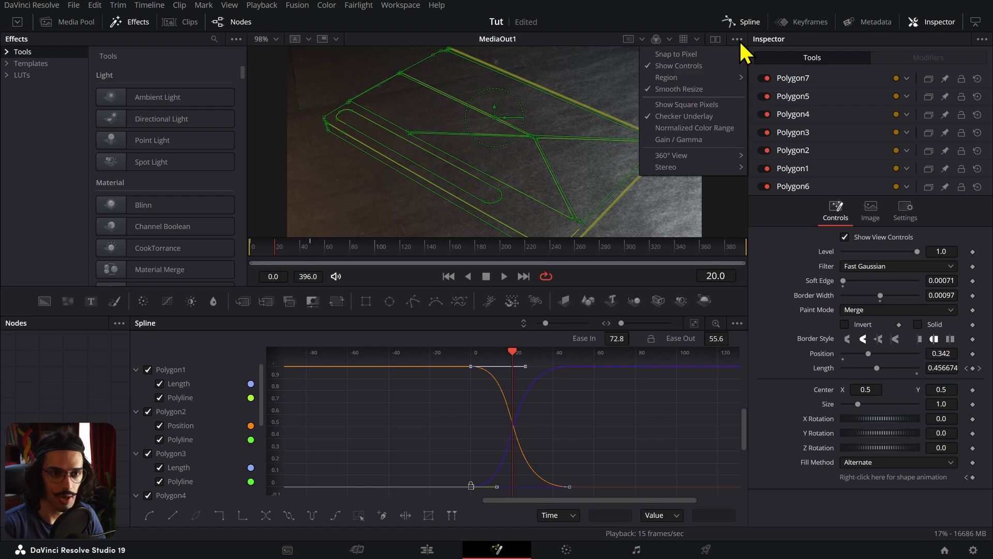
left_click(719, 66)
left_click(288, 253)
mouse_move(288, 253)
left_mouse_down()
mouse_move(304, 254)
mouse_move(269, 249)
left_mouse_up()
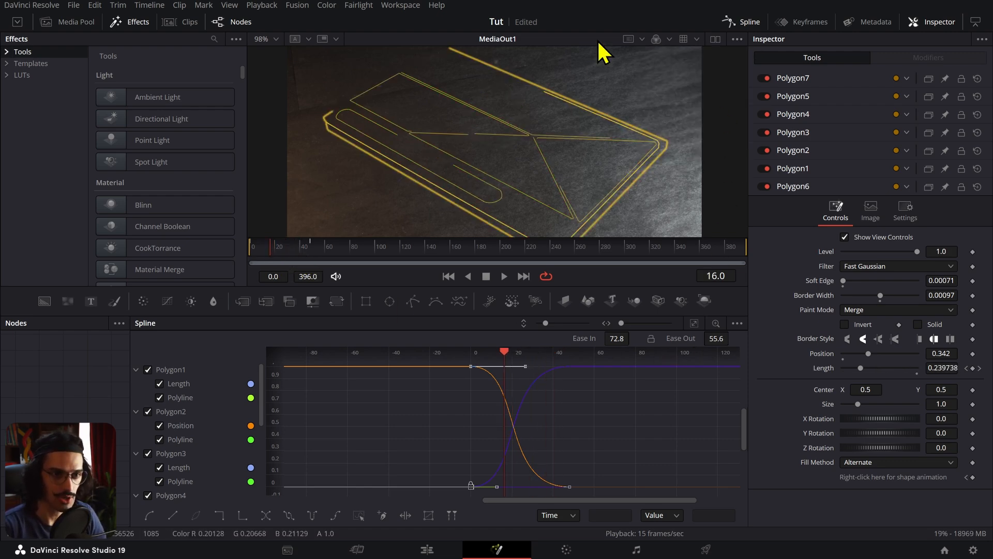
left_click(753, 20)
- Add a Glow node between Background2 and Merge3
left_click(450, 453)
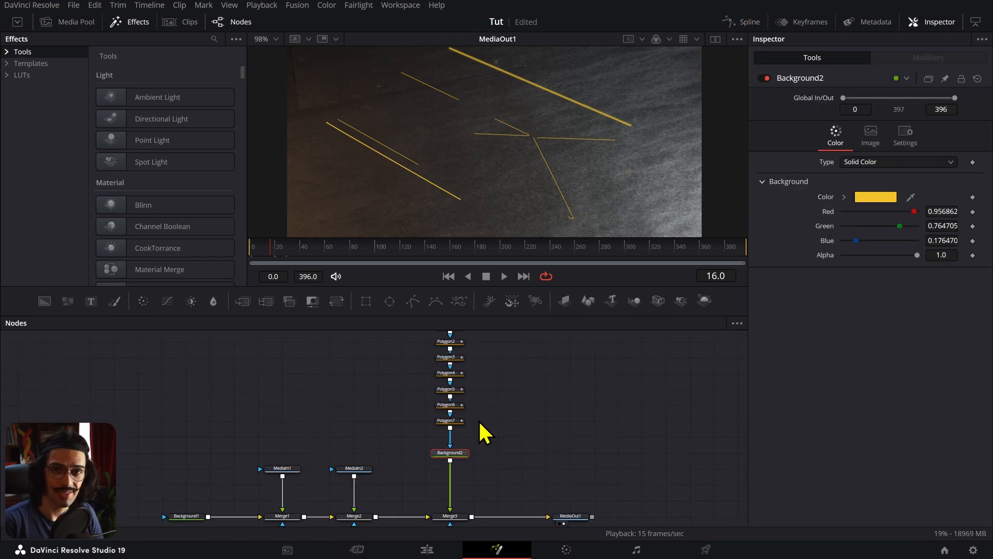
key("shift+space")
type("Glow")
left_click(479, 420)
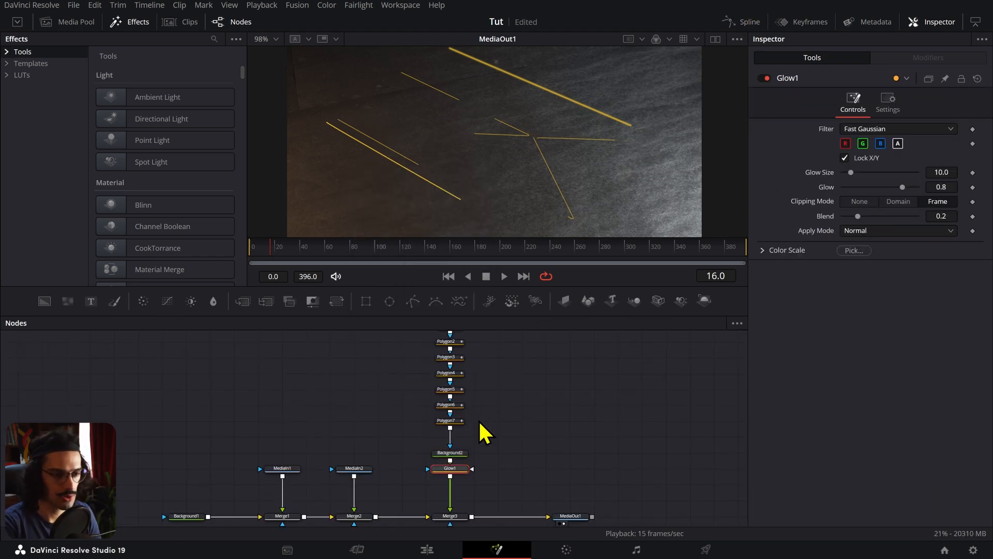
- Add a Shake modifier to Glow1's Glow parameter and show the modifier's settings
right_click(828, 187)
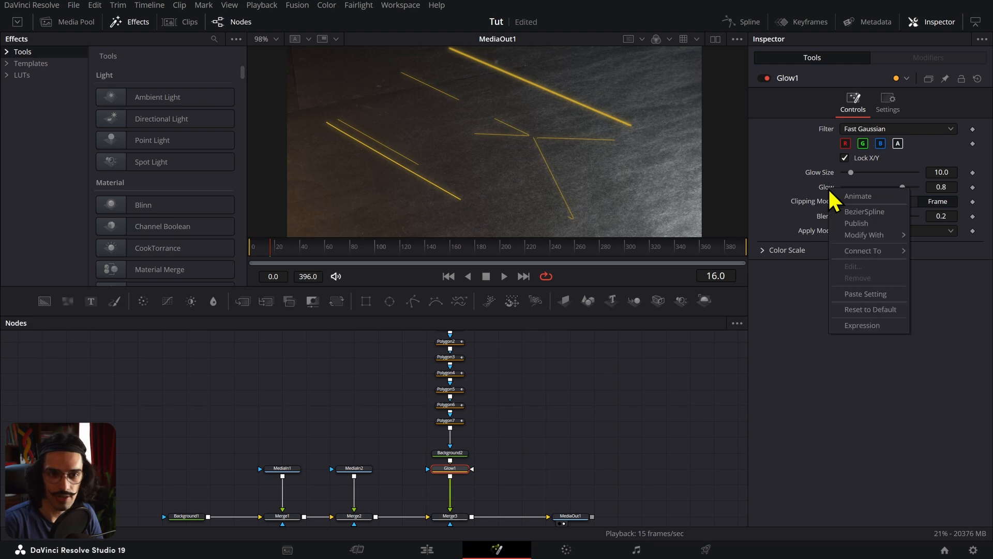
mouse_move(864, 235)
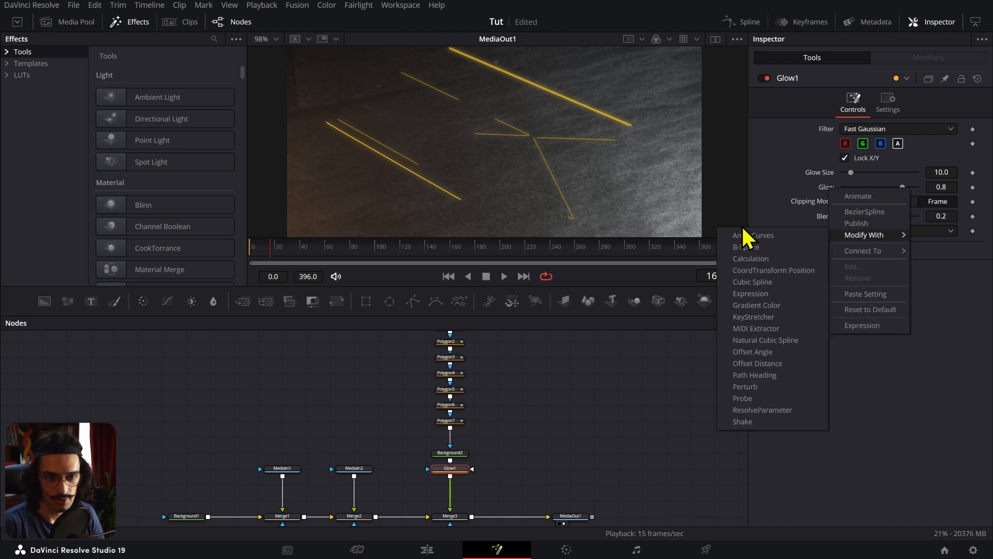
left_click(761, 421)
left_click(936, 63)
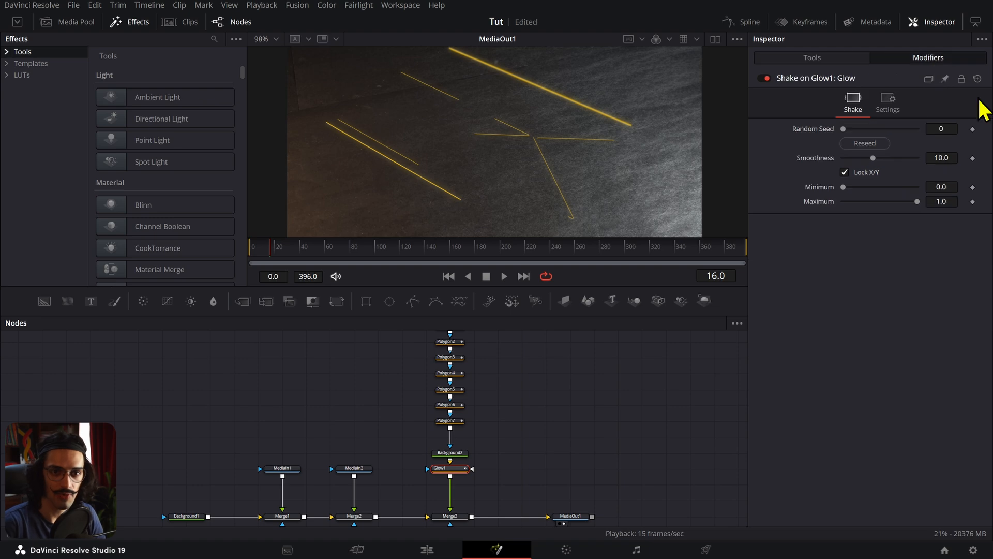
- Set the Glow shake's Minimum to 0.818 and Maximum to about 0.93
left_click(942, 187)
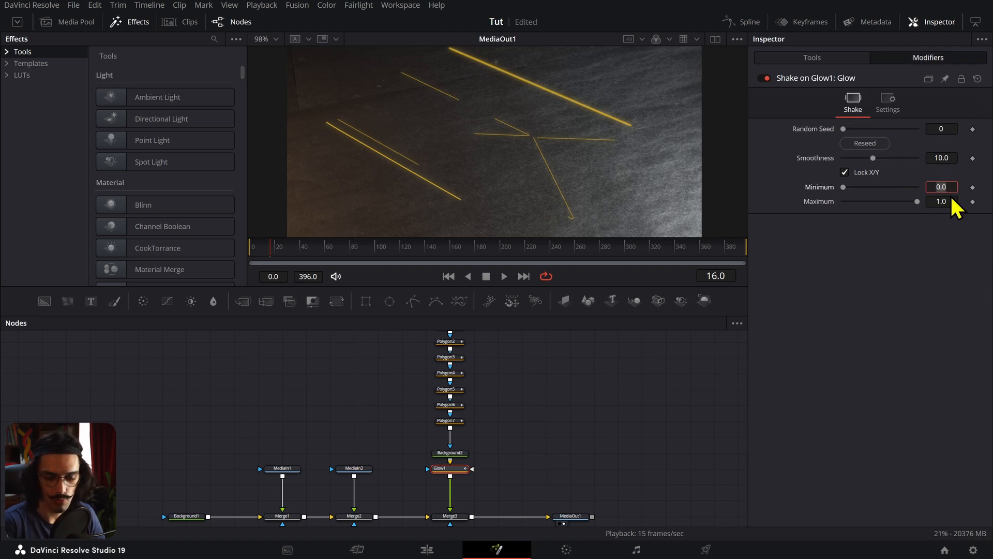
type(".816")
key("Return")
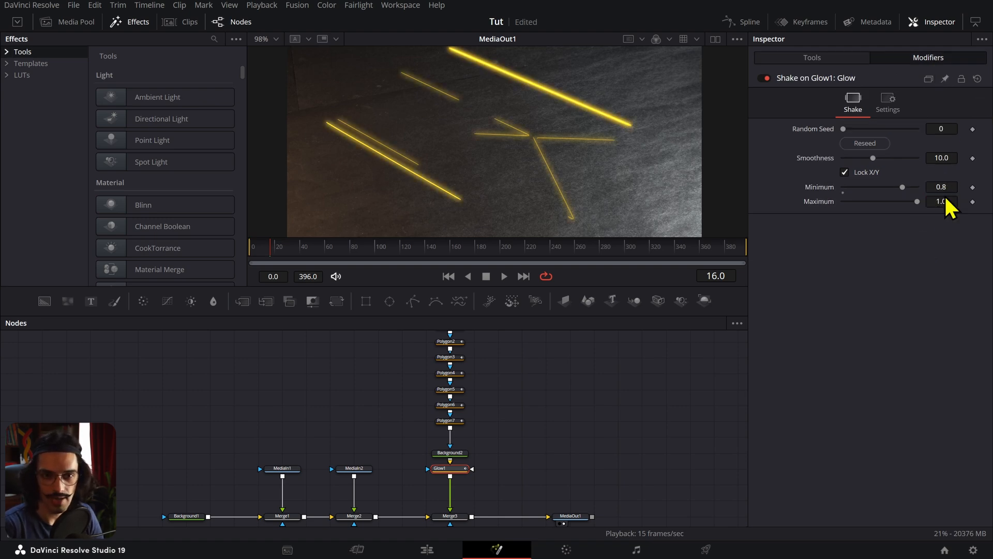
left_click(942, 202)
type(".946")
key("Return")
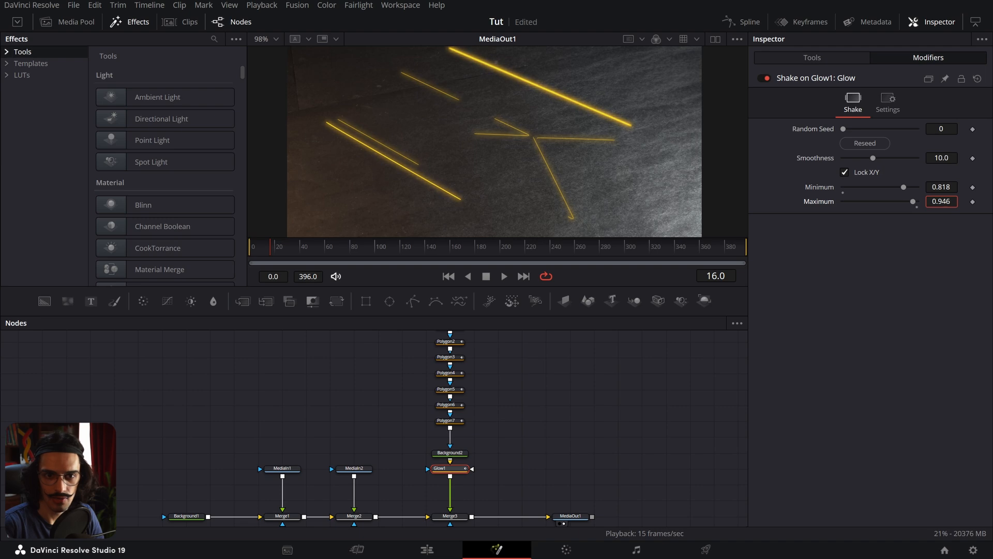
- Preview the flickering glow on the outlines and inspect the tablet reveal up to frame 41
scroll(409, 228, "up", 2)
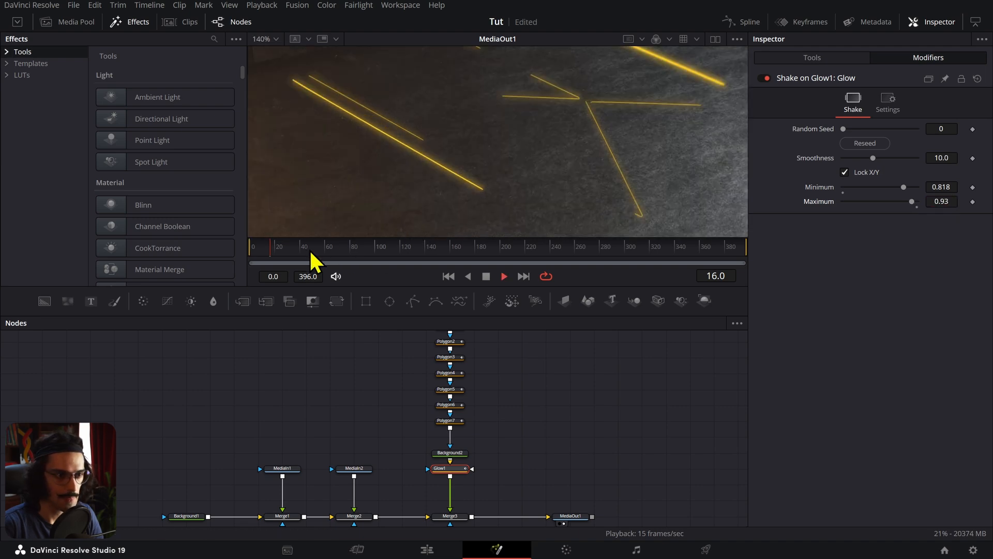
left_click_drag(268, 251, 276, 251)
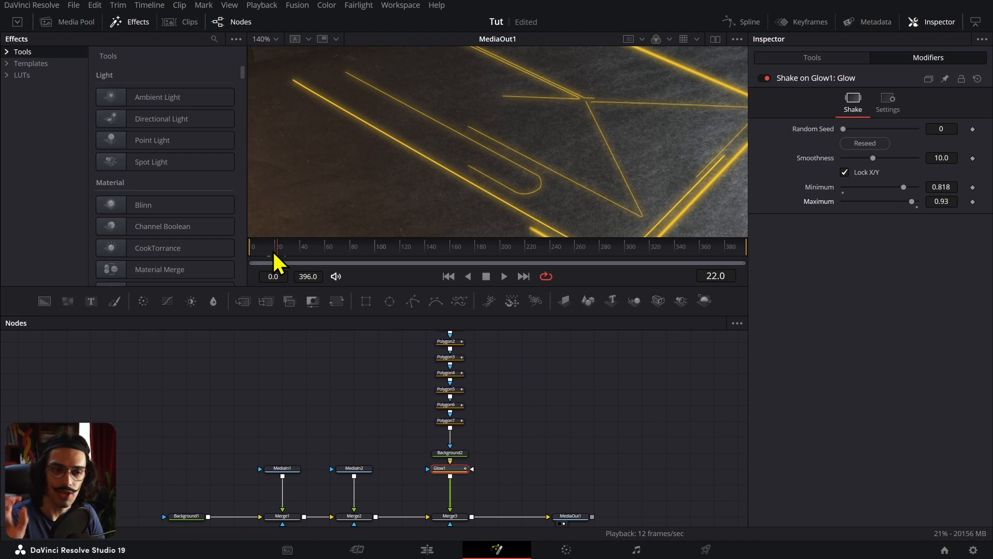
key("space")
key("space")
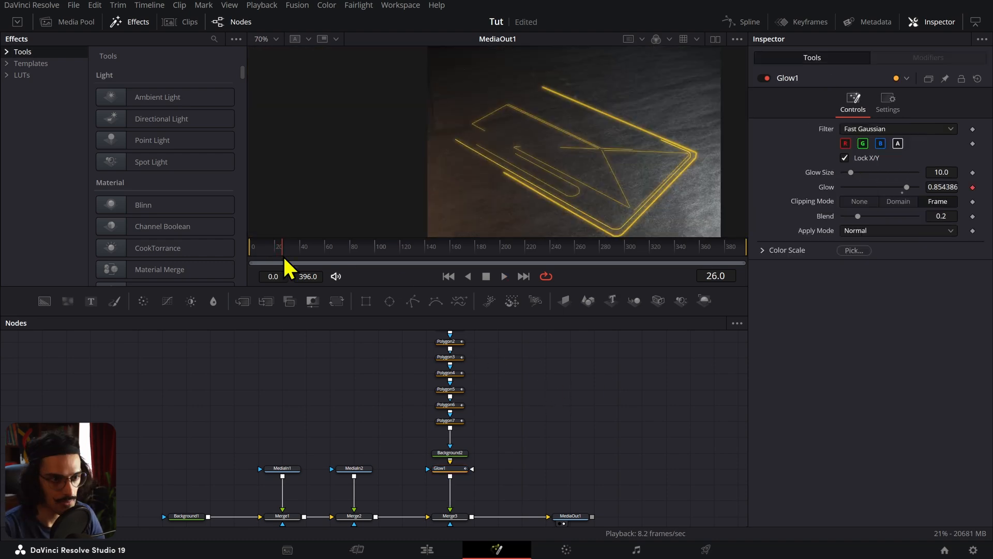
left_click_drag(284, 254, 303, 250)
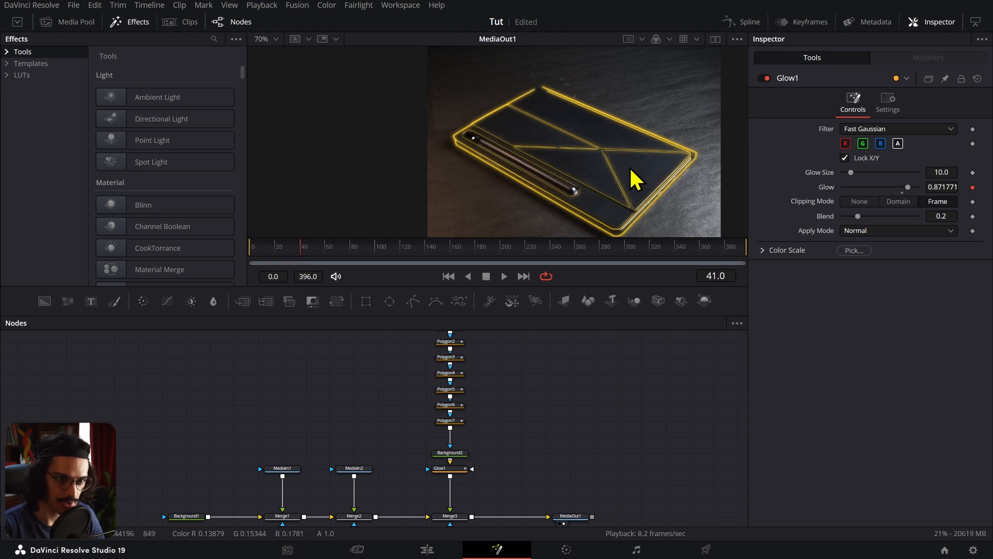
scroll(668, 187, "up", 2)
scroll(664, 162, "down", 2)
scroll(572, 173, "up", 2)
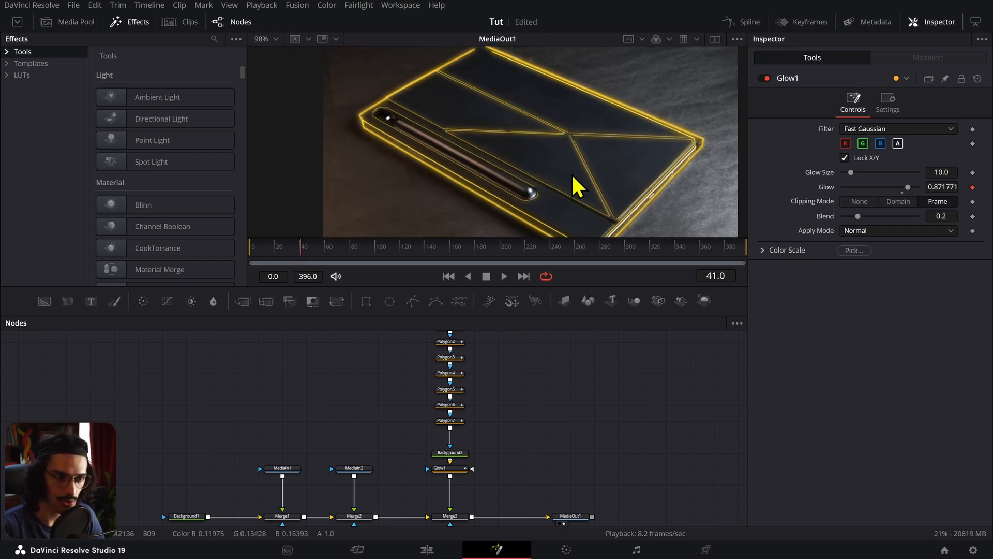
- Shift all polygon animation curves in the Spline editor so the outlines start drawing at about frame 20
left_click_drag(492, 488, 428, 331)
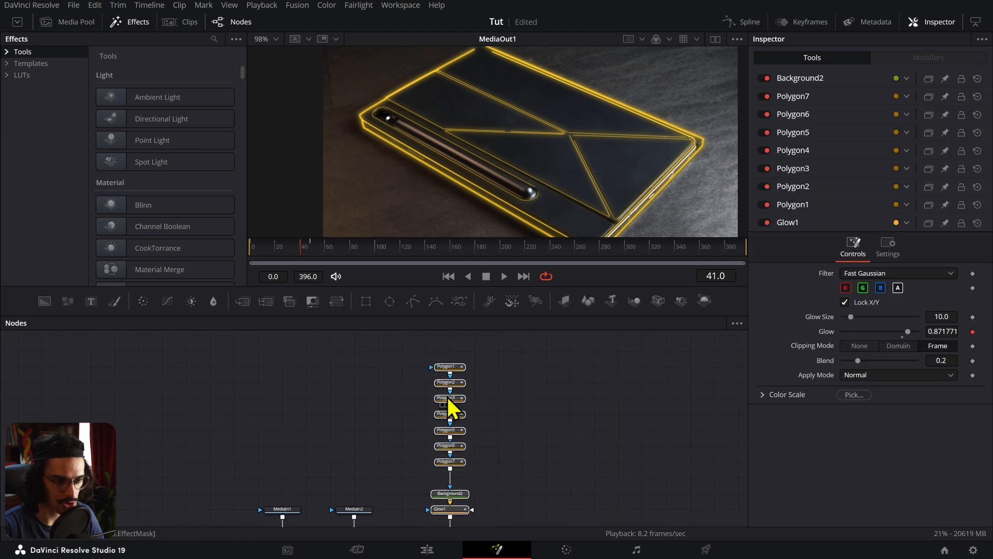
left_click(744, 22)
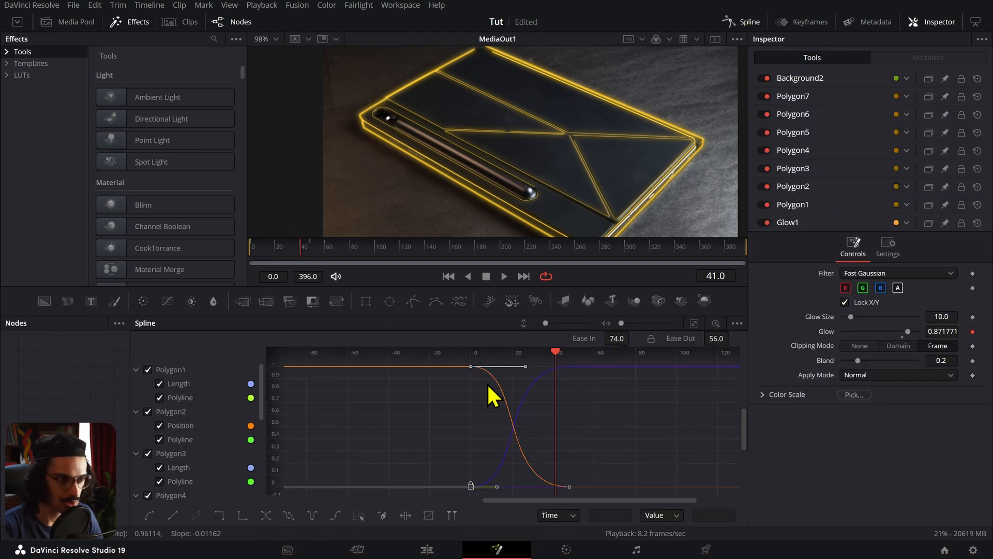
left_click(470, 368)
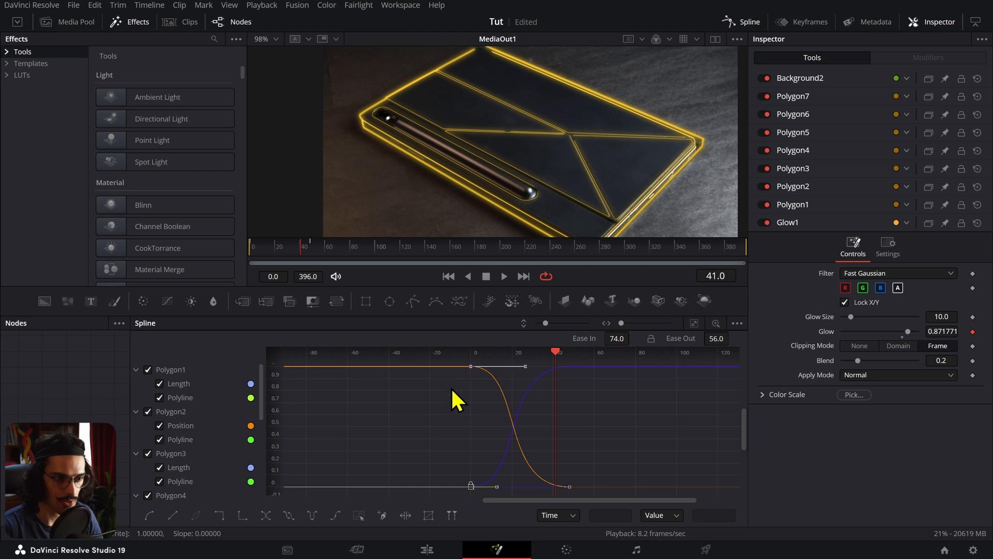
left_click_drag(470, 368, 496, 374)
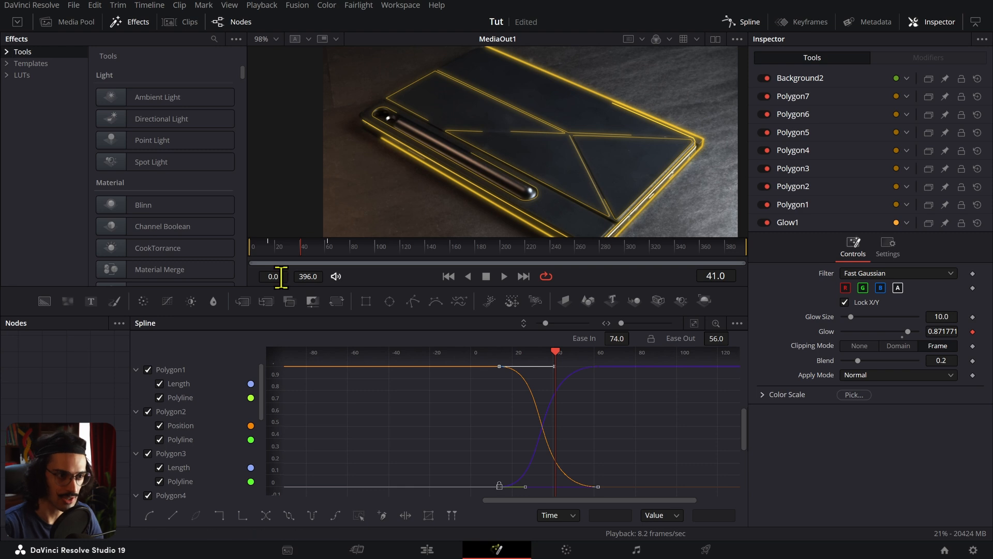
mouse_move(289, 252)
left_mouse_down()
mouse_move(310, 252)
mouse_move(299, 253)
left_mouse_up()
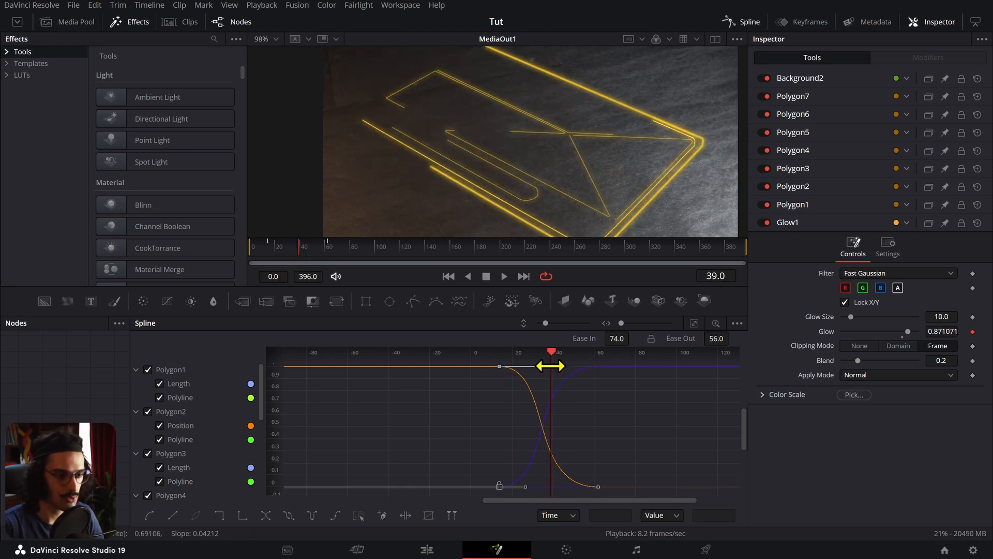
left_click_drag(494, 369, 510, 368)
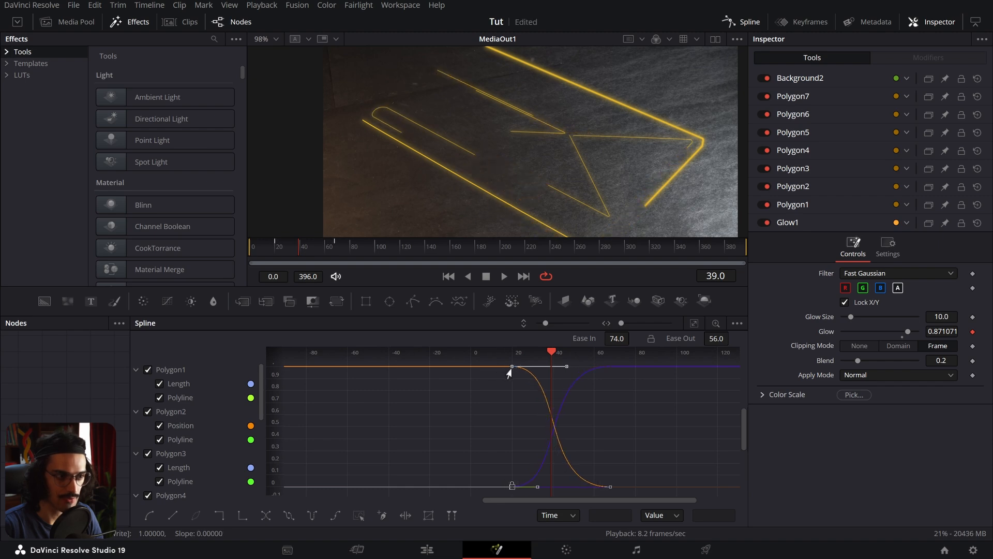
left_click(745, 23)
- Go to frame 40 and set Merge2's Blend to 0 to hide the tablet
left_click(354, 487)
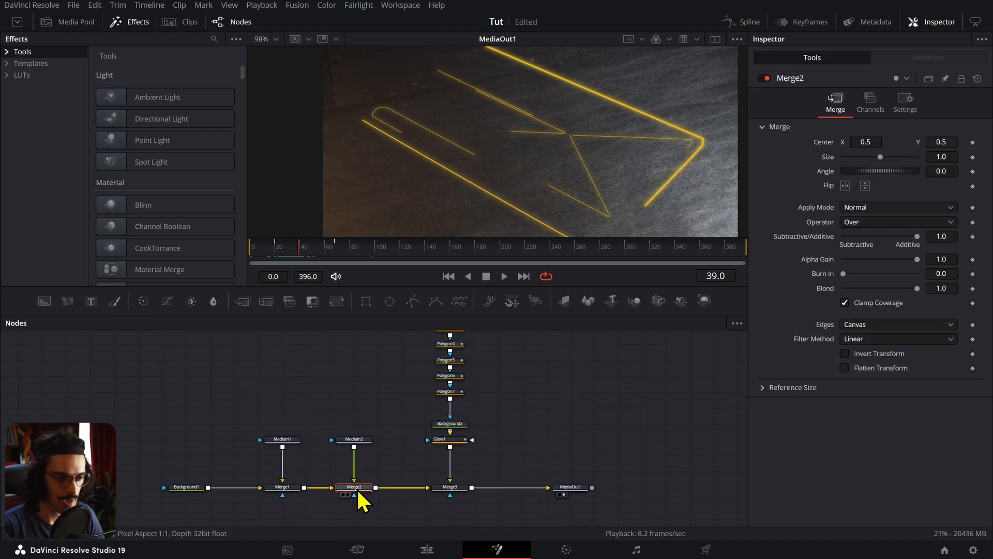
left_click_drag(308, 253, 302, 252)
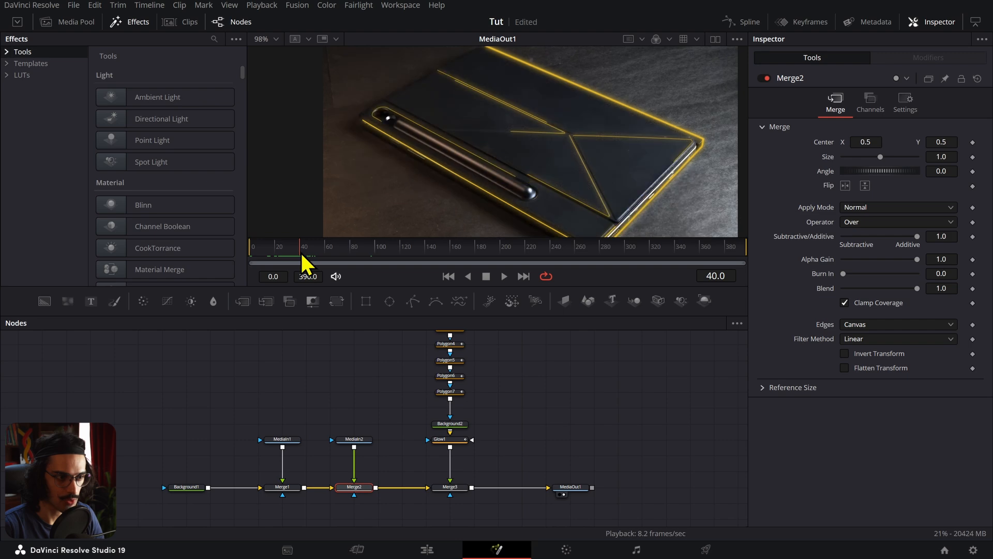
scroll(660, 148, "down", 5)
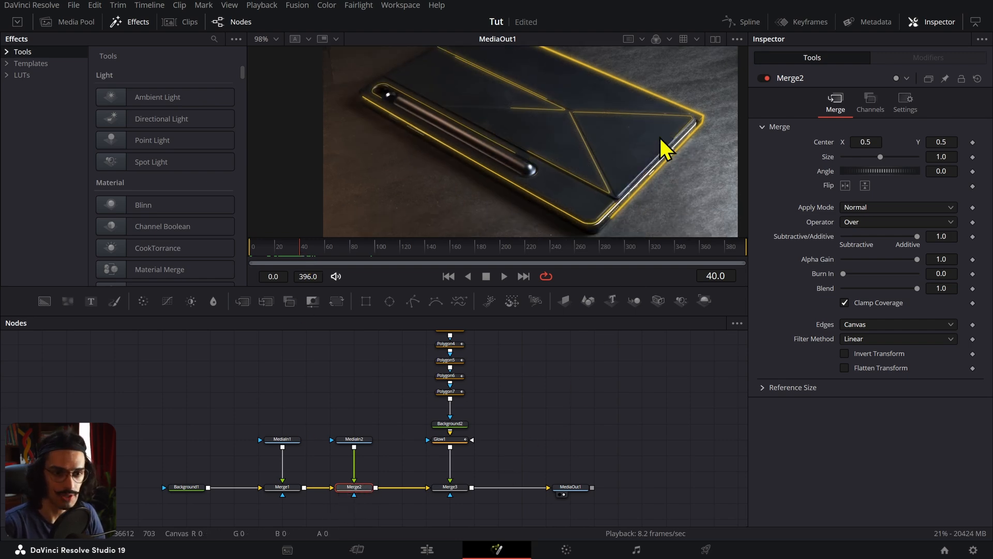
double_click(941, 289)
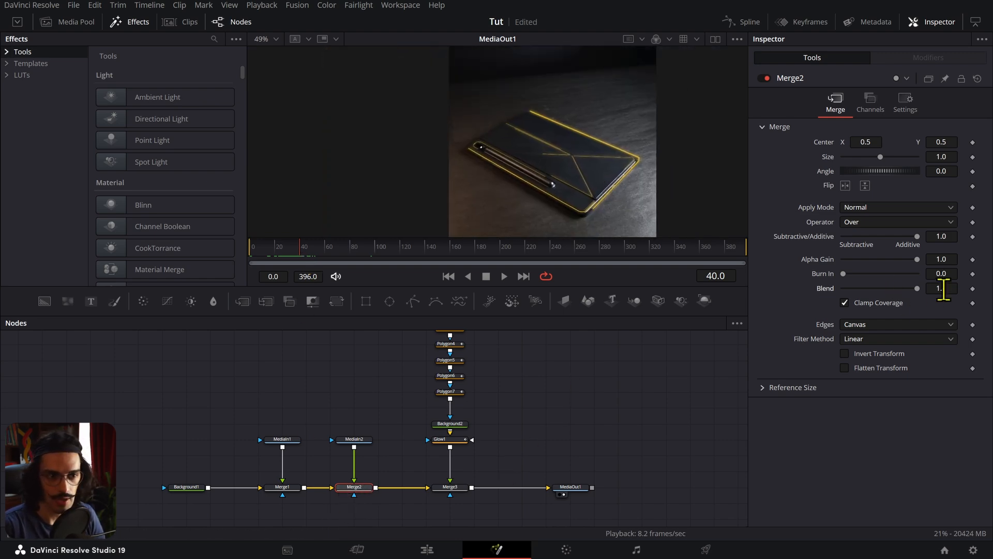
type("0")
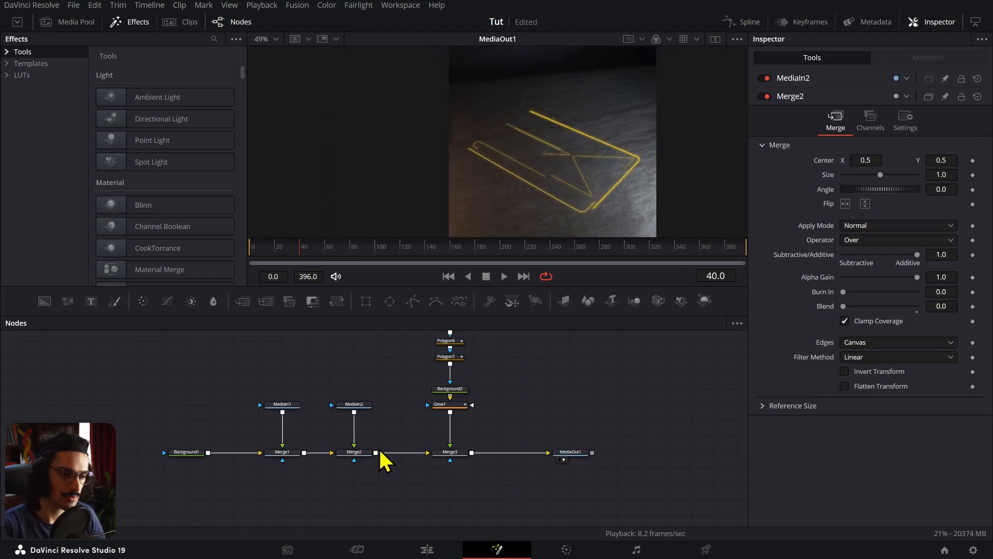
- Check the polygons' keyframe timing and add a keyframe to Merge2's Blend at frame 40
left_click(365, 454)
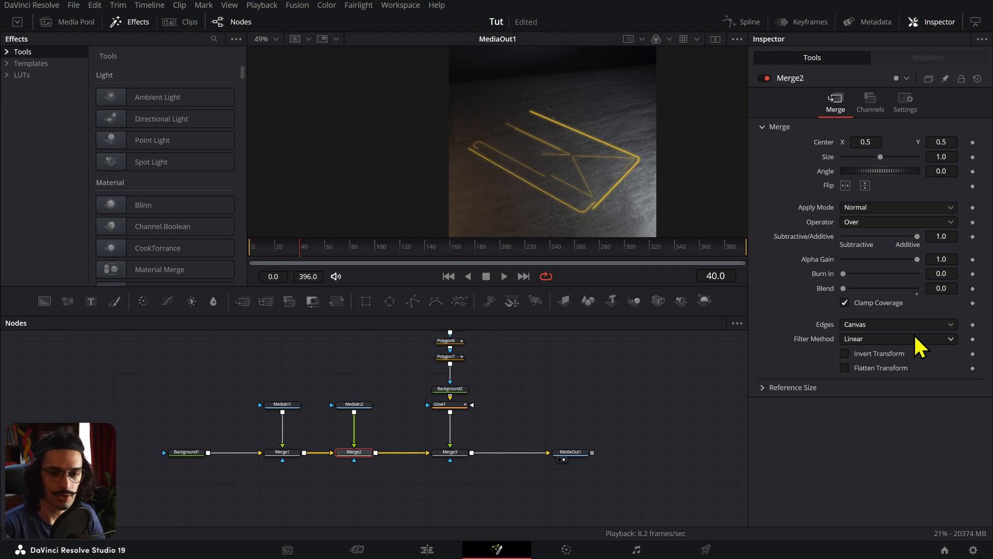
left_click_drag(938, 288, 955, 288)
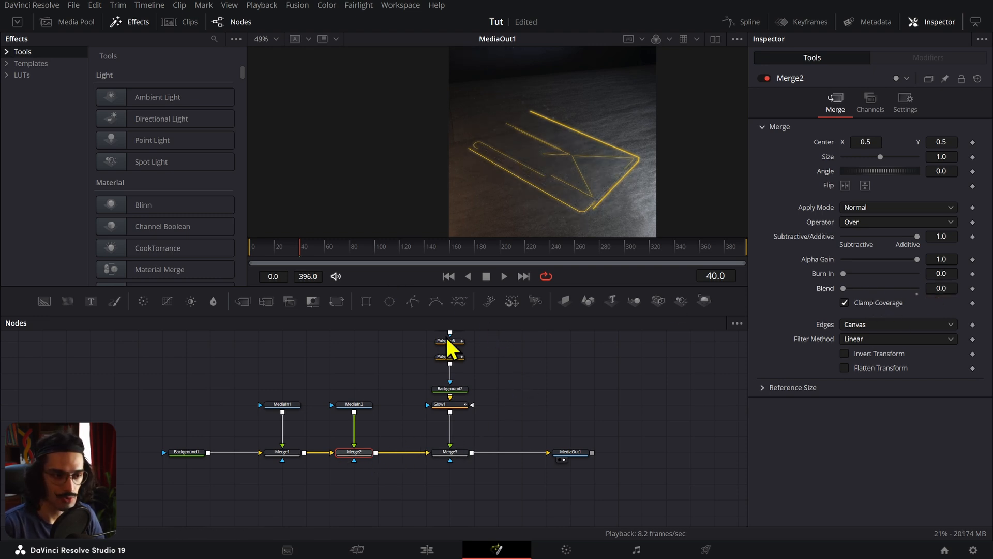
scroll(450, 348, "up", 3)
left_click_drag(499, 466, 433, 318)
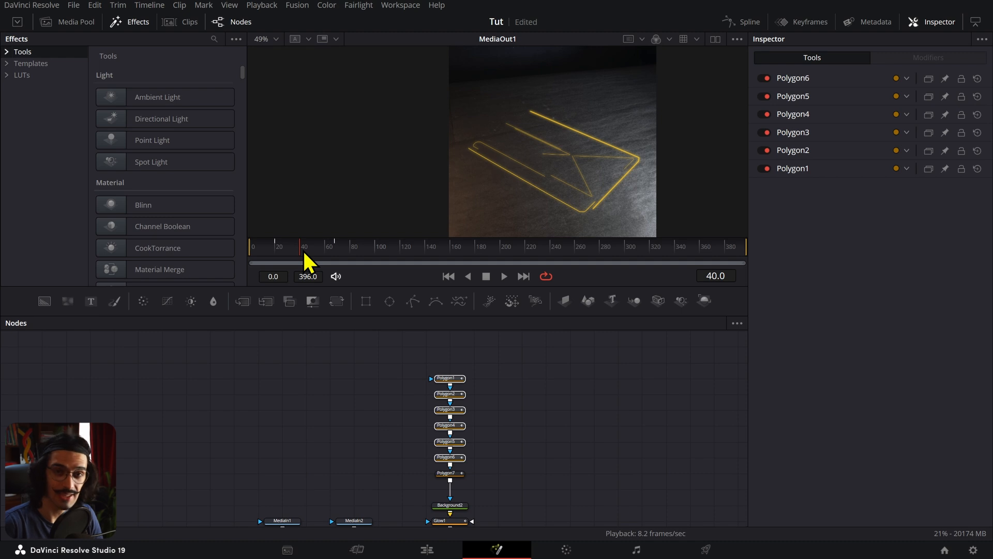
scroll(352, 469, "down", 3)
scroll(350, 459, "down", 2)
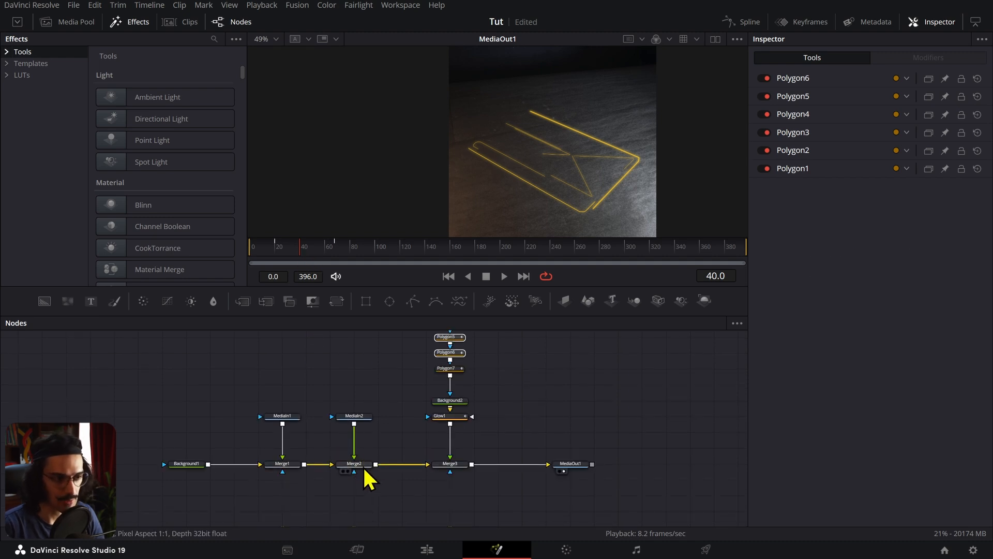
left_click(362, 465)
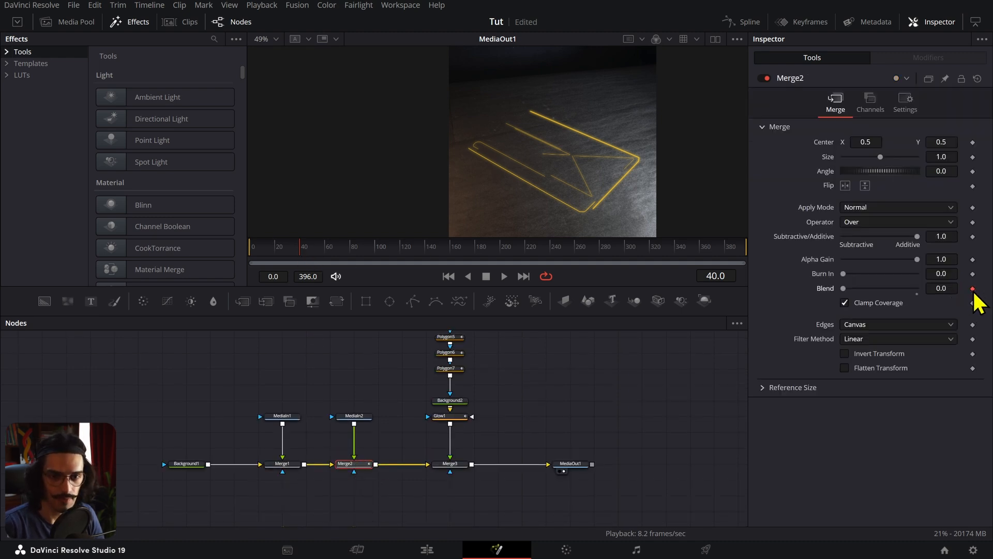
- Find where the outlines are nearly complete and keyframe Merge2's Blend at 1 on frame 62
scroll(460, 457, "up", 3)
left_click_drag(487, 359, 430, 425)
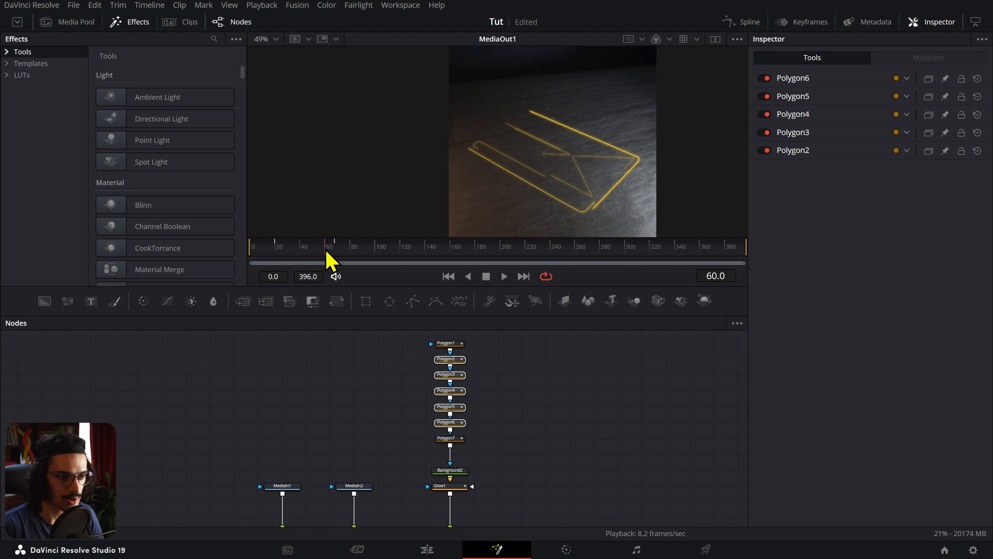
left_click_drag(327, 253, 332, 253)
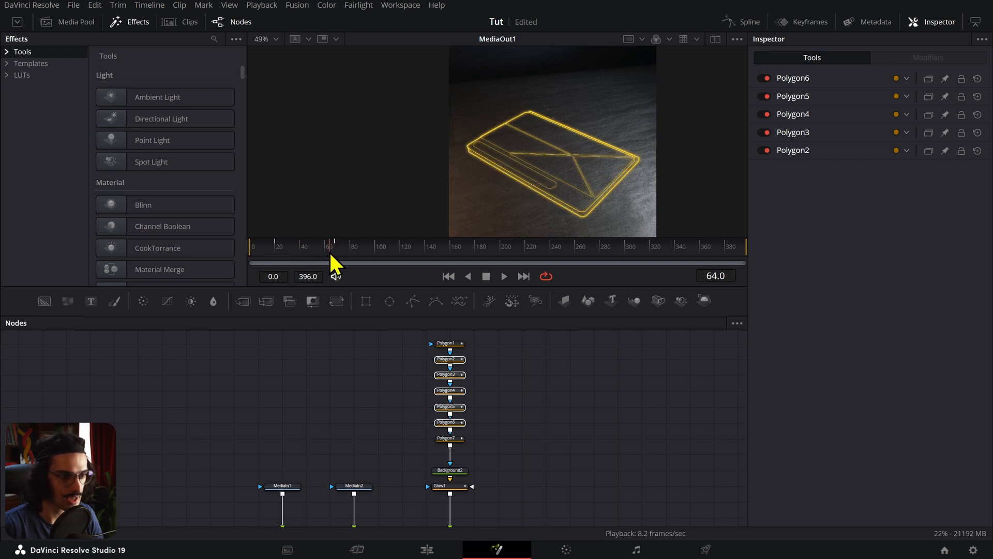
scroll(381, 406, "down", 4)
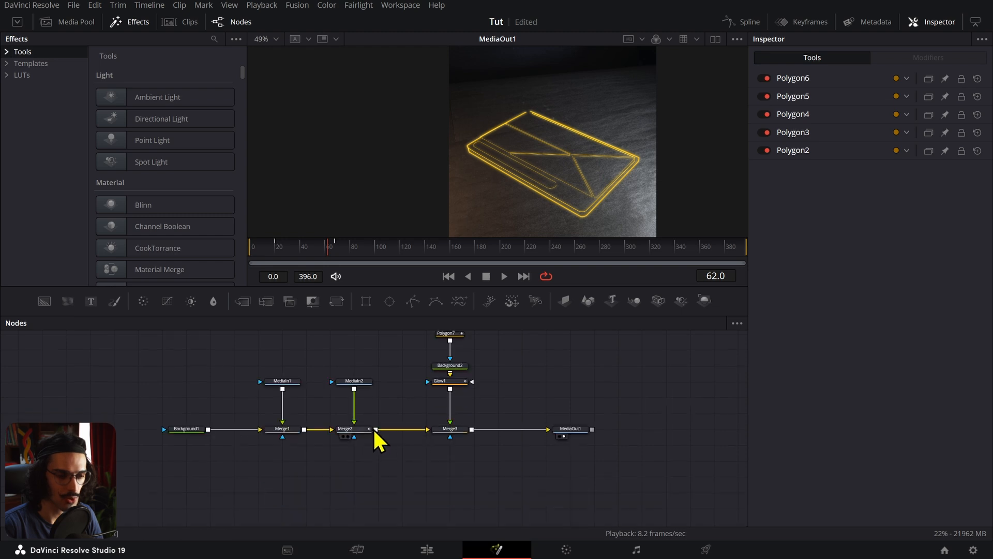
left_click(365, 430)
left_click(931, 285)
type("1")
key("Return")
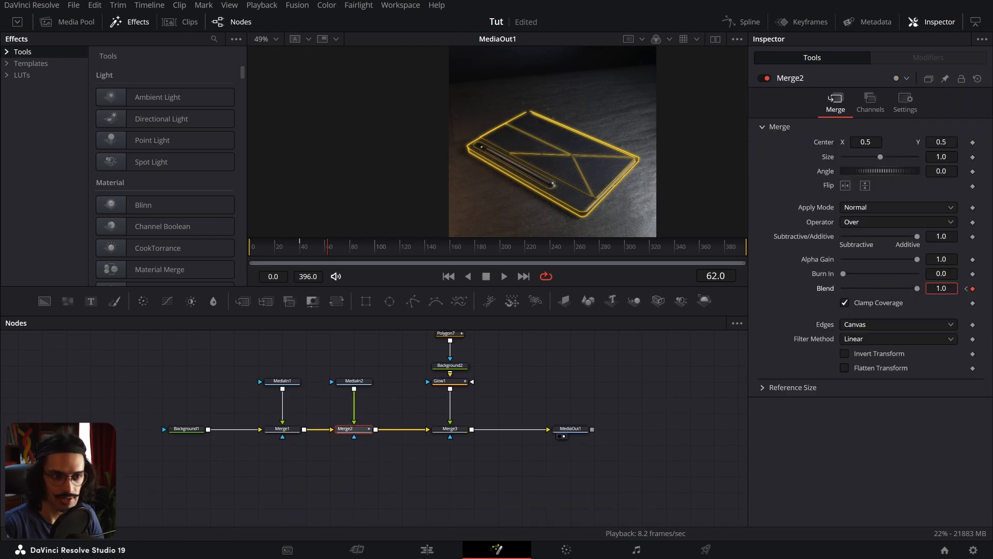
left_click_drag(396, 360, 335, 481)
left_click(346, 436)
left_click(355, 430)
left_click(567, 431)
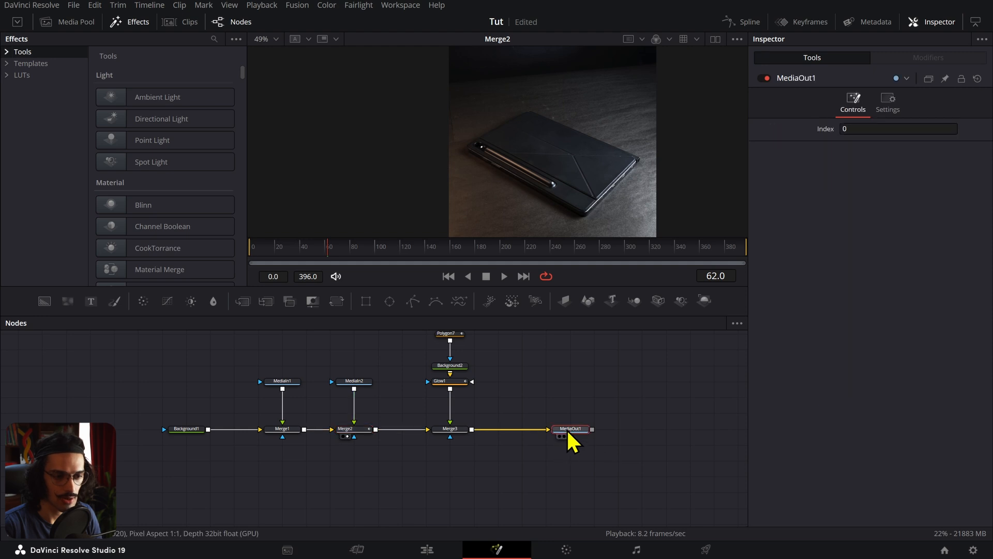
key("2")
- Smooth Merge2's Blend keyframes in the Spline editor and adjust their easing
left_click(363, 431)
left_click(753, 27)
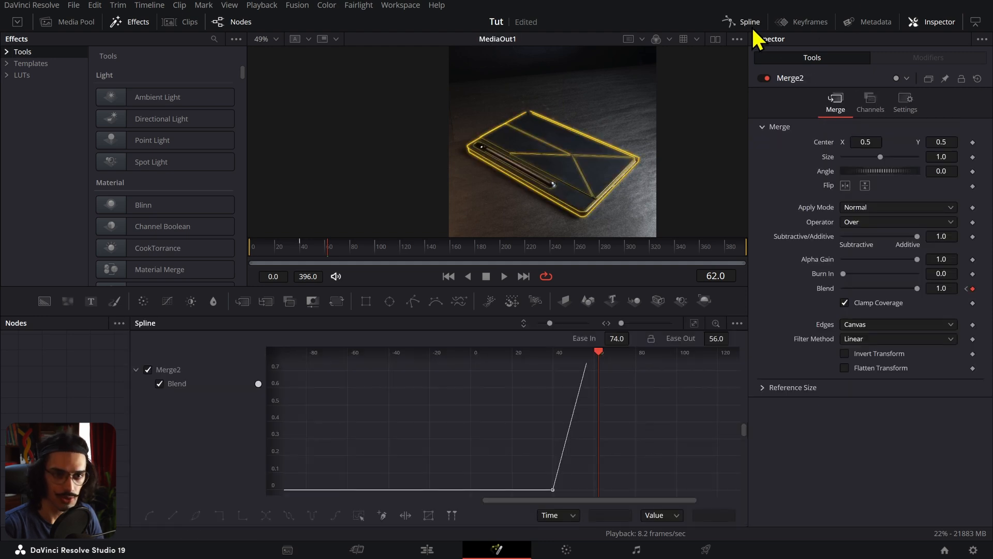
key("s")
key("t")
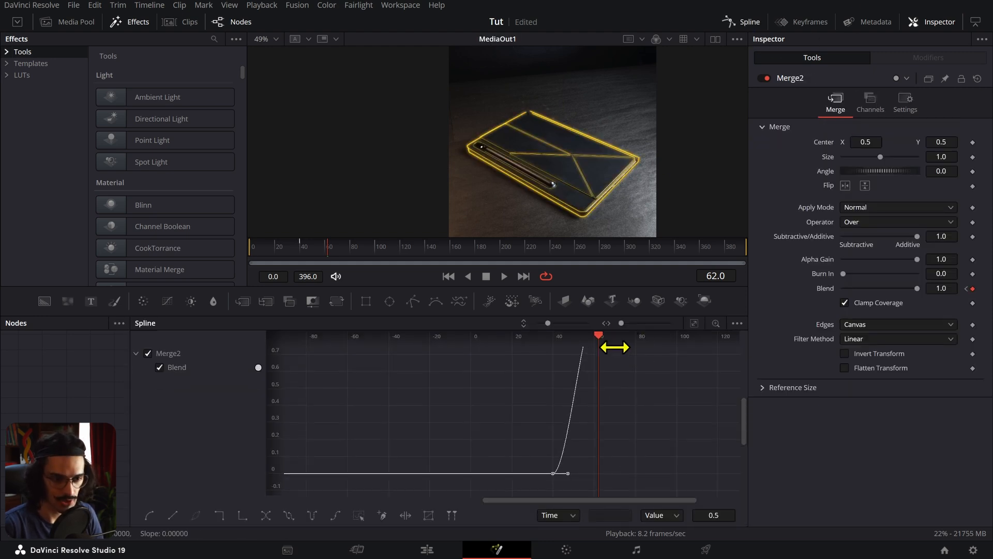
scroll(595, 393, "down", 2)
key("t")
left_click_drag(622, 337, 702, 342)
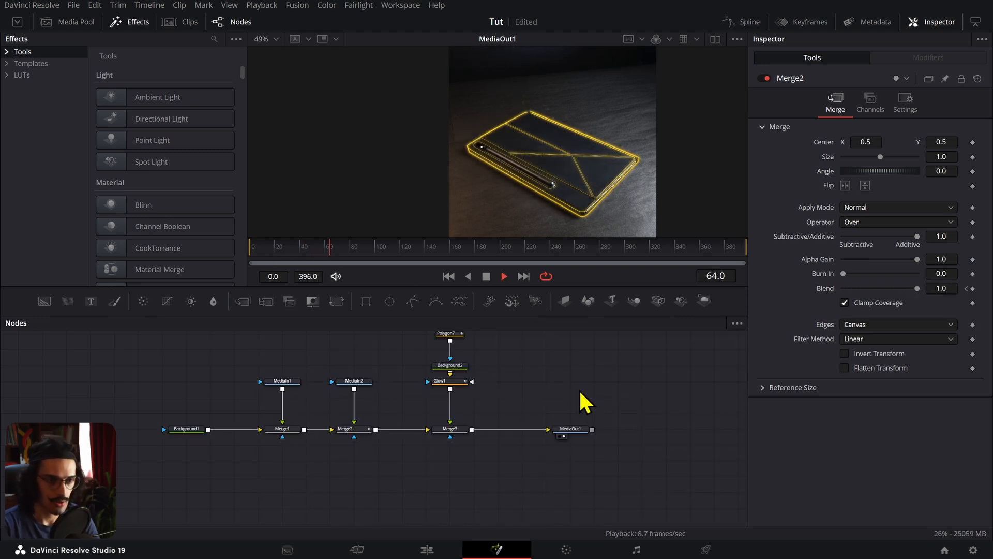
- Check the polygons' keyframe timing, go to frame 88 and keyframe Merge3's Blend at 1
scroll(605, 419, "up", 2)
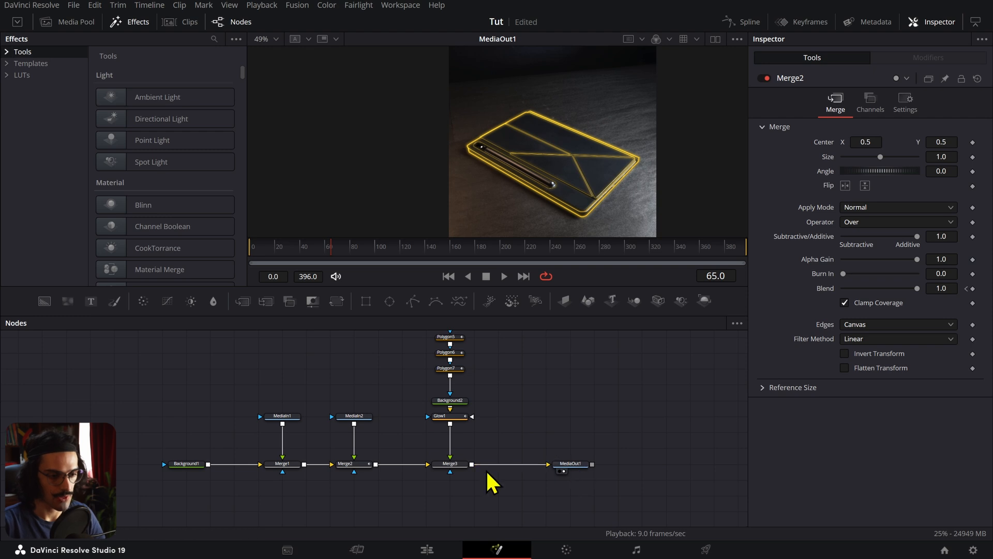
left_click(463, 465)
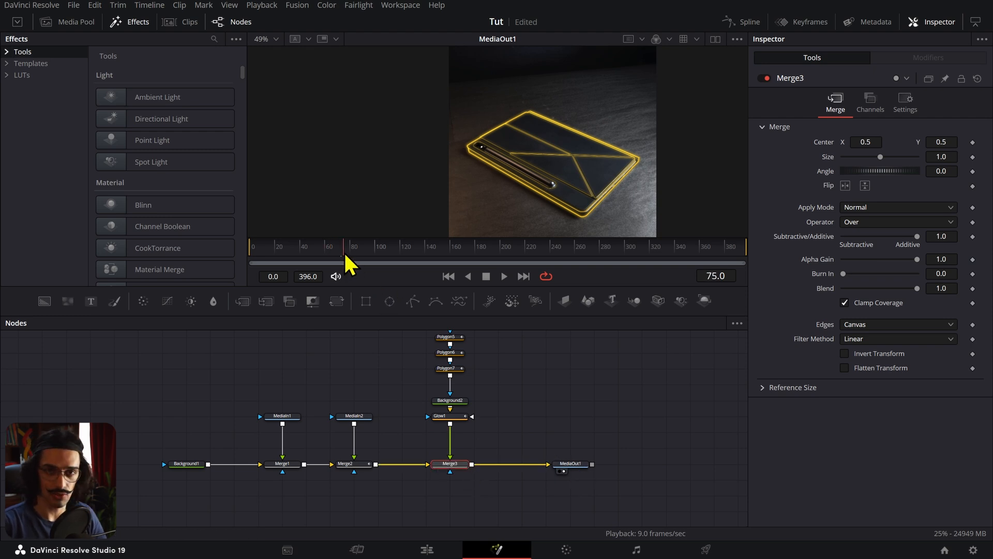
left_click_drag(487, 383, 350, 246)
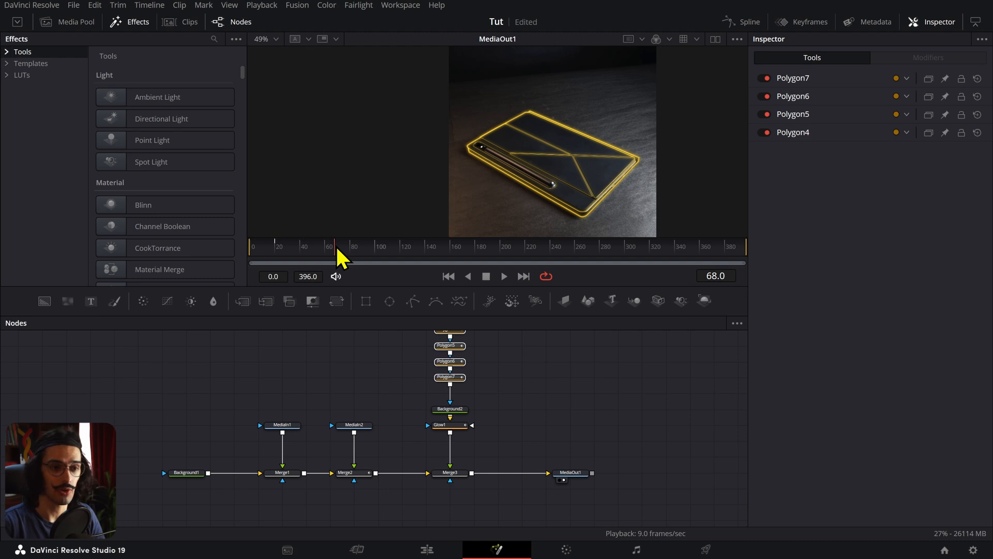
left_click(721, 275)
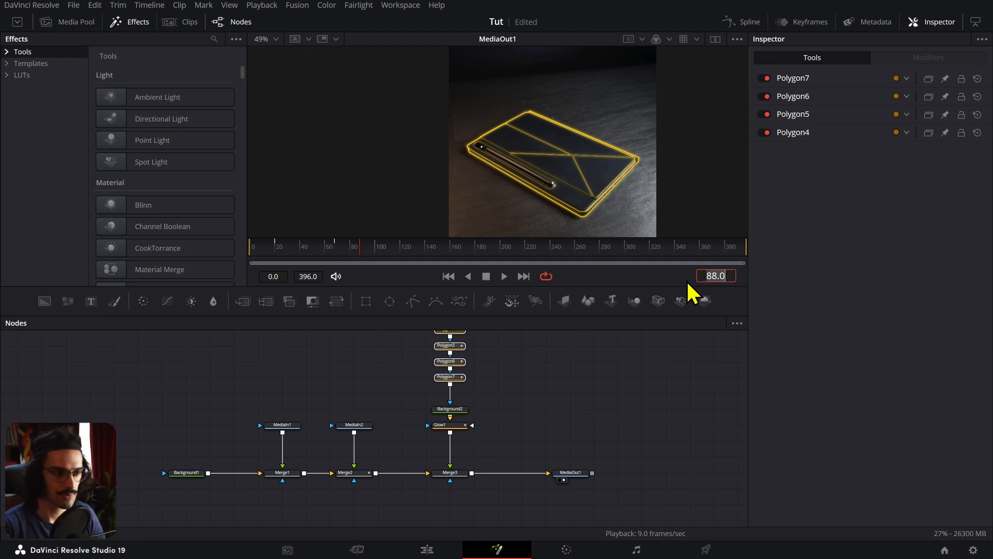
left_click(449, 473)
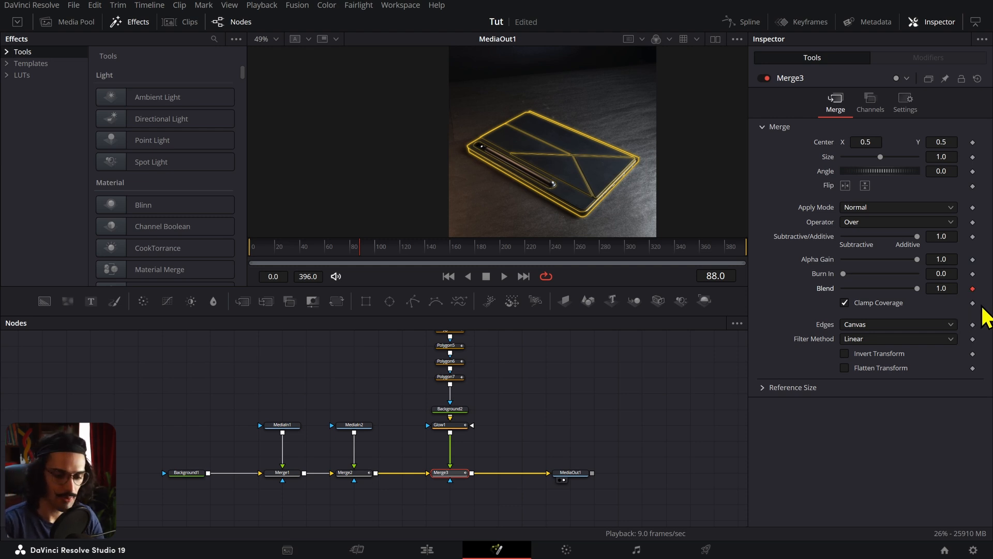
- Keyframe Merge3's Blend down and up every few frames from frame 90 onward so the glowing outlines flicker out
left_click_drag(950, 288, 947, 288)
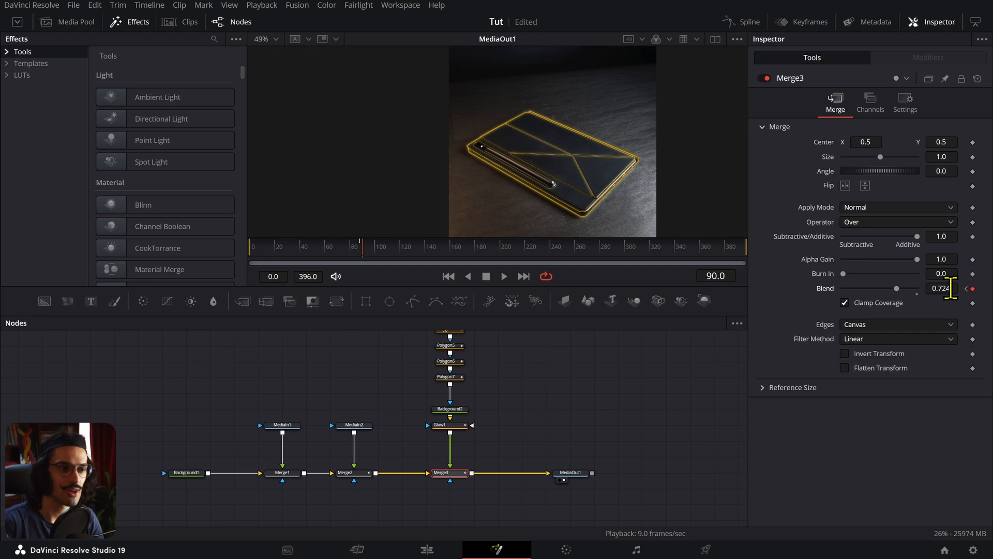
left_click_drag(951, 288, 953, 288)
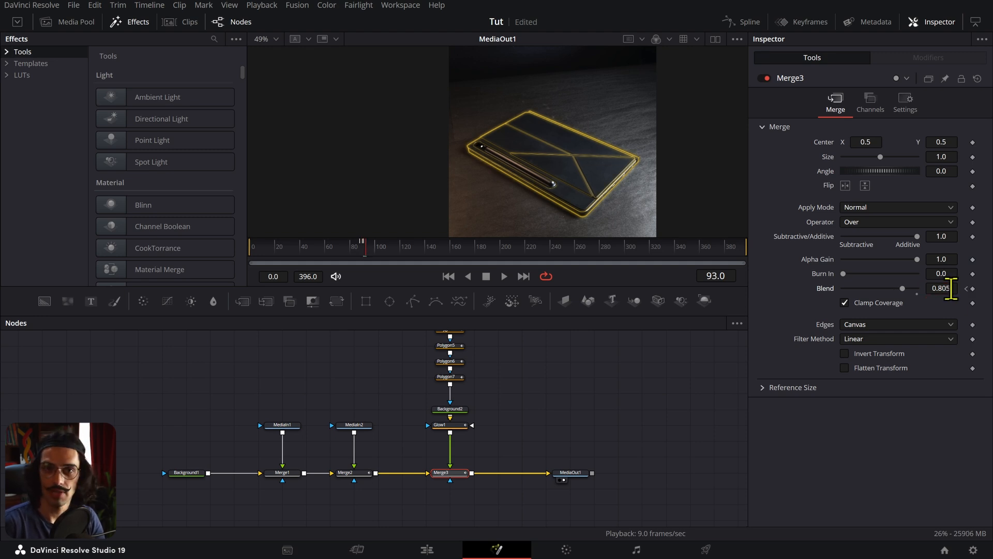
left_click_drag(951, 288, 745, 295)
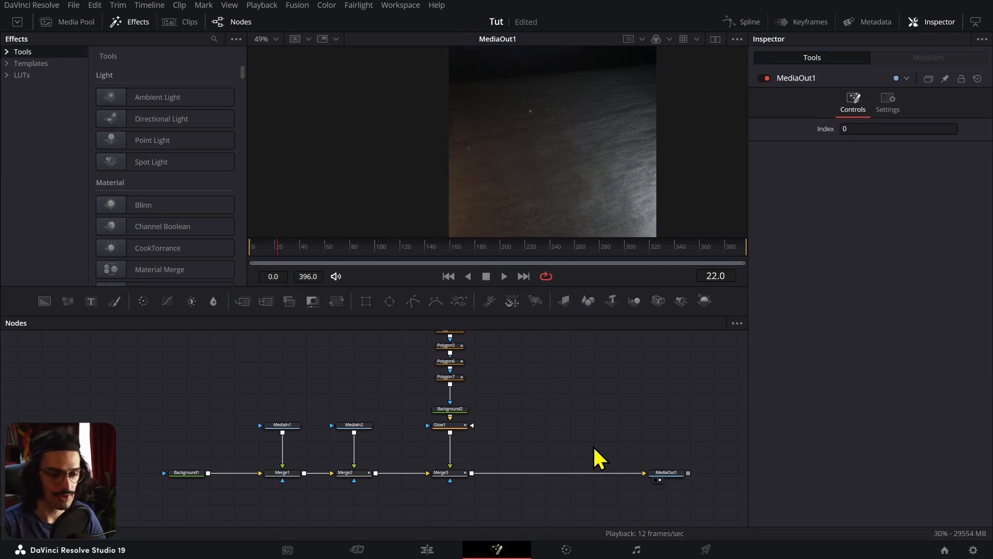
- Add a Transform node between Merge3 and MediaOut1 and give it some space after Merge3
left_click(454, 474)
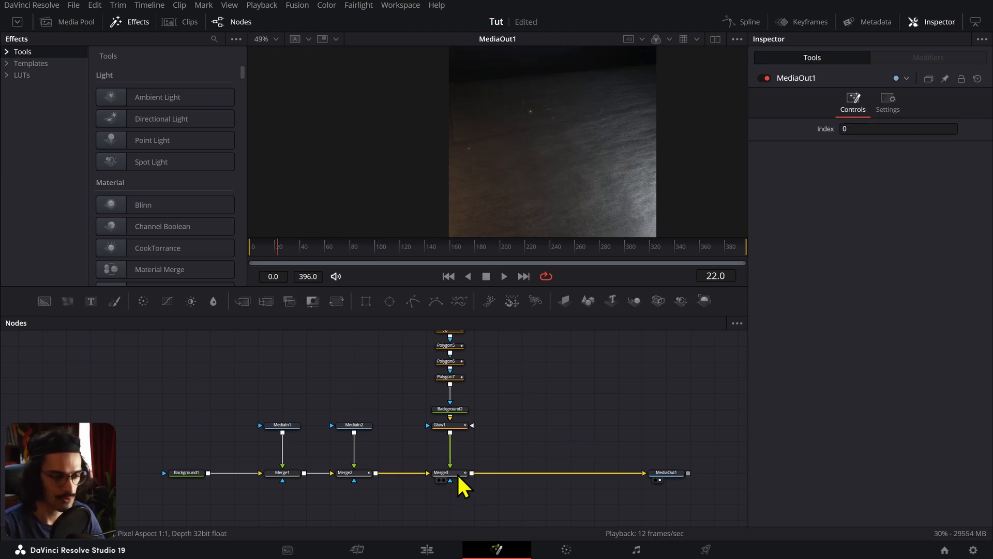
key("shift+space")
type("GLOTRANS")
key("Return")
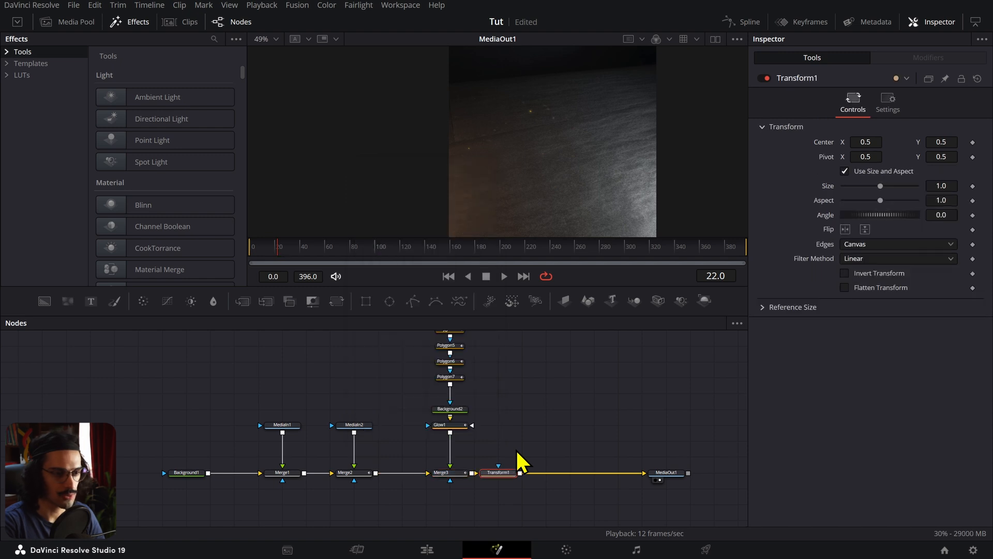
left_click_drag(517, 473, 539, 474)
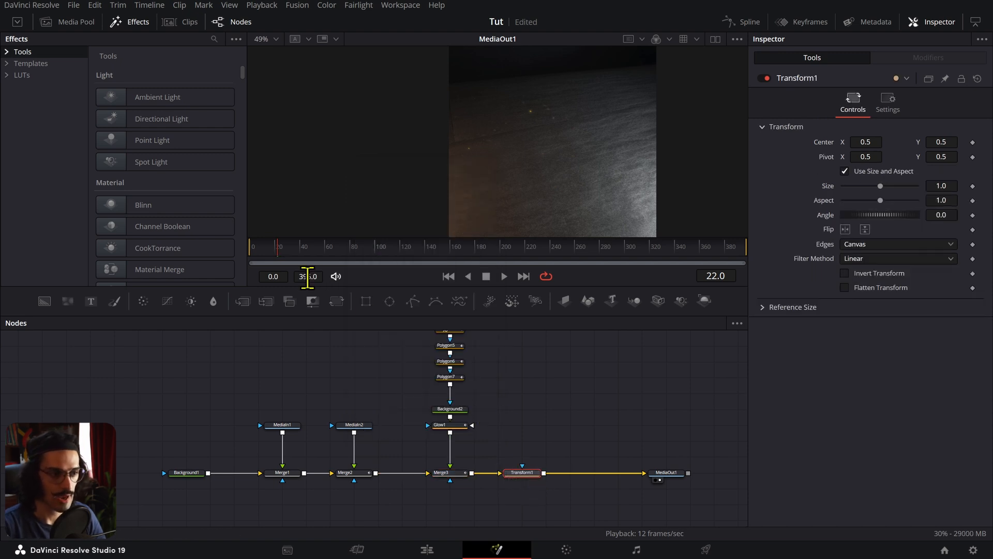
- Go to frame 46, show the viewer's on-screen controls and set Transform1's Pivot Y to 0.48
left_click(285, 253)
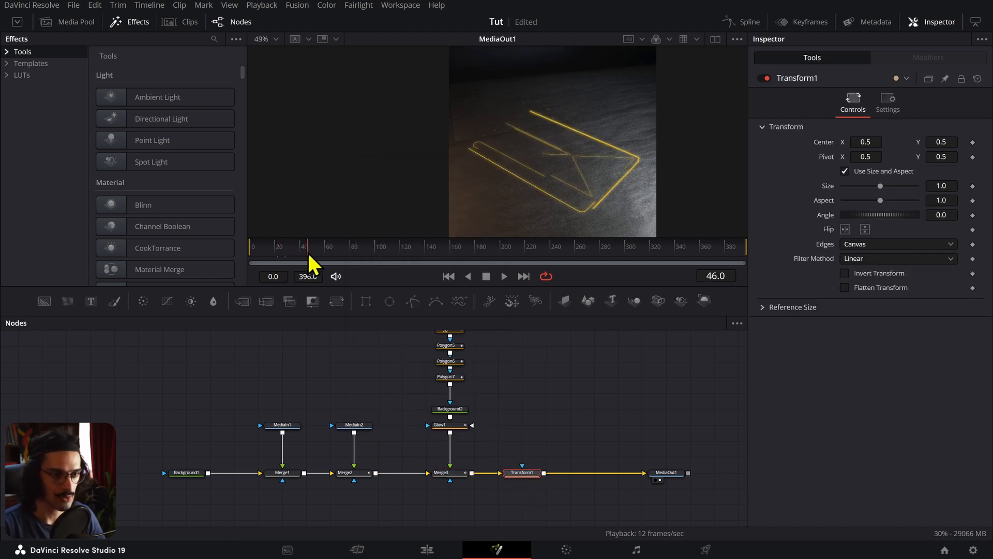
left_click(737, 39)
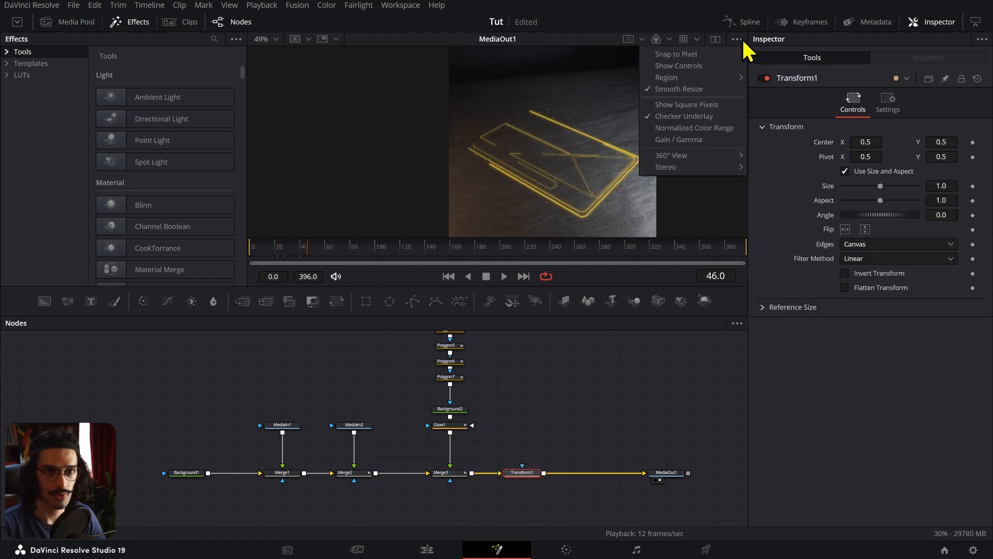
left_click(722, 66)
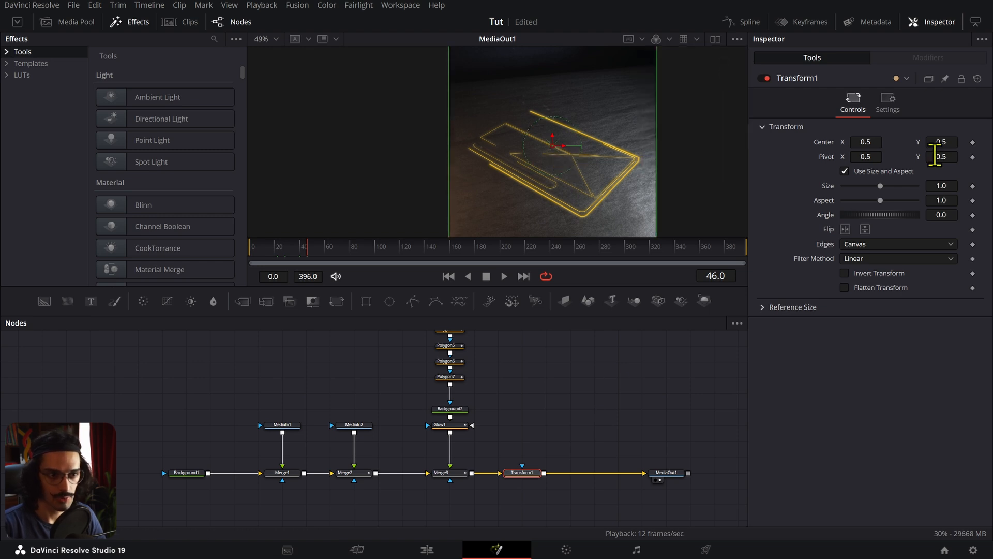
left_click_drag(941, 157, 936, 157)
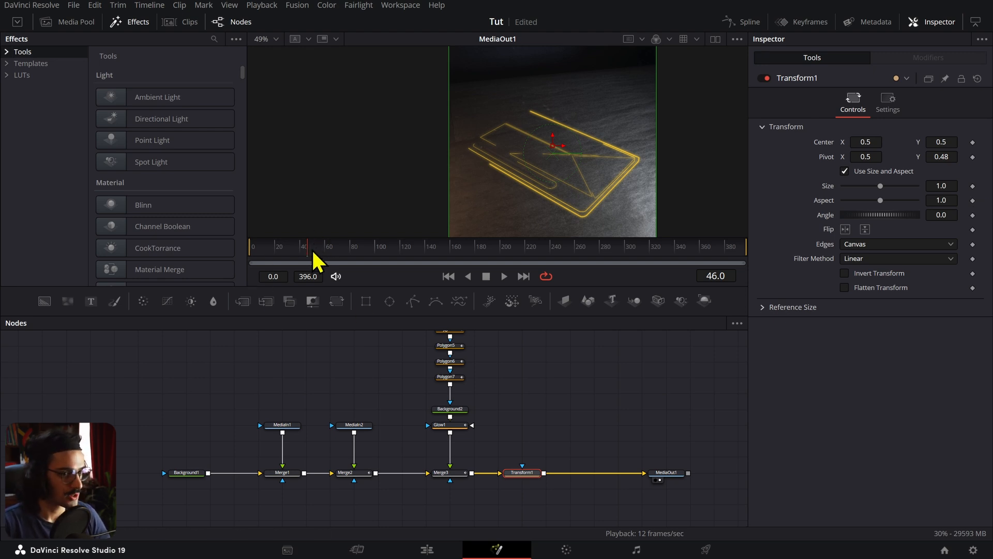
- At frame 25, set Transform1's Size to 3.959 and Angle to 95.7 and keyframe both
left_click_drag(305, 254, 286, 249)
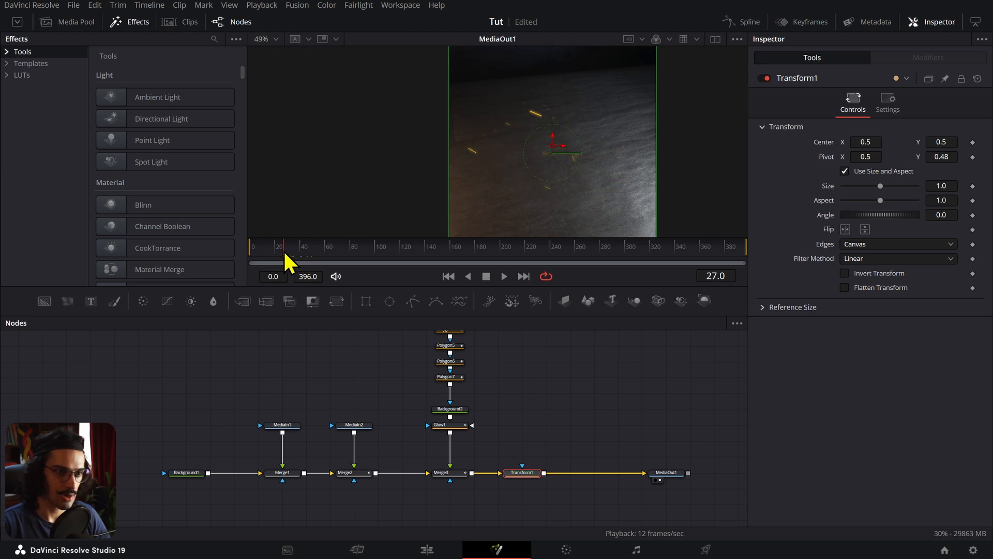
left_click_drag(937, 185, 992, 186)
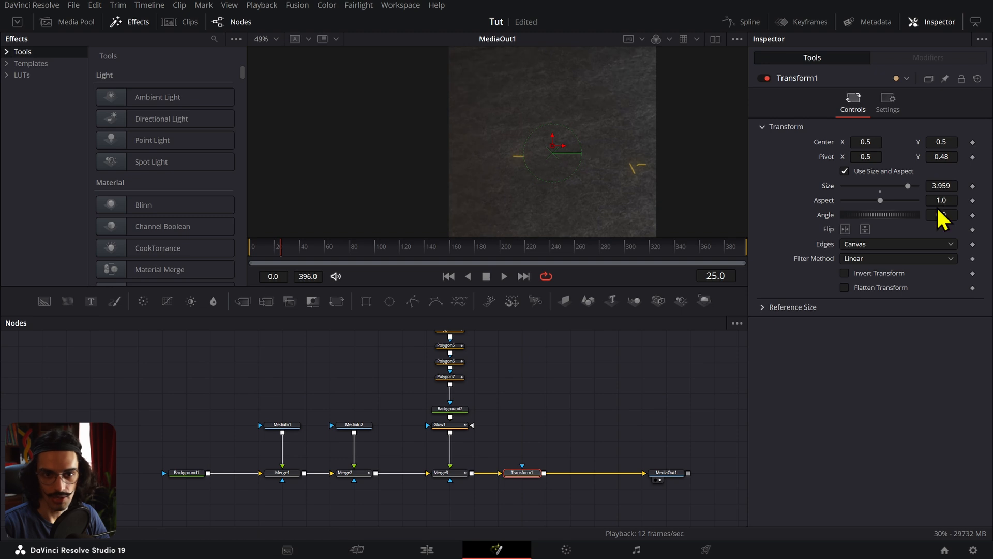
mouse_move(941, 214)
left_mouse_down()
mouse_move(929, 214)
mouse_move(992, 214)
mouse_move(941, 214)
left_mouse_up()
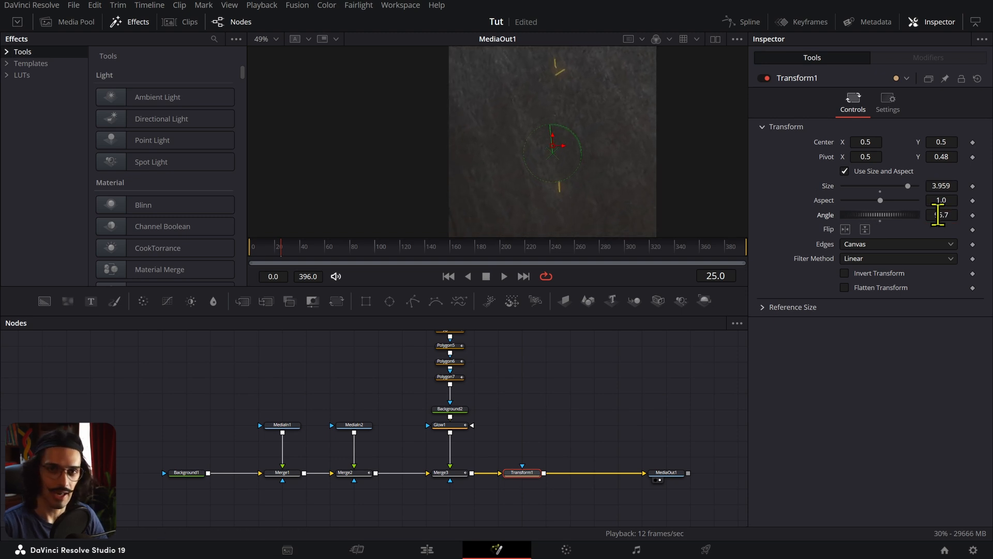
scroll(621, 155, "down", 2)
scroll(619, 162, "down", 1)
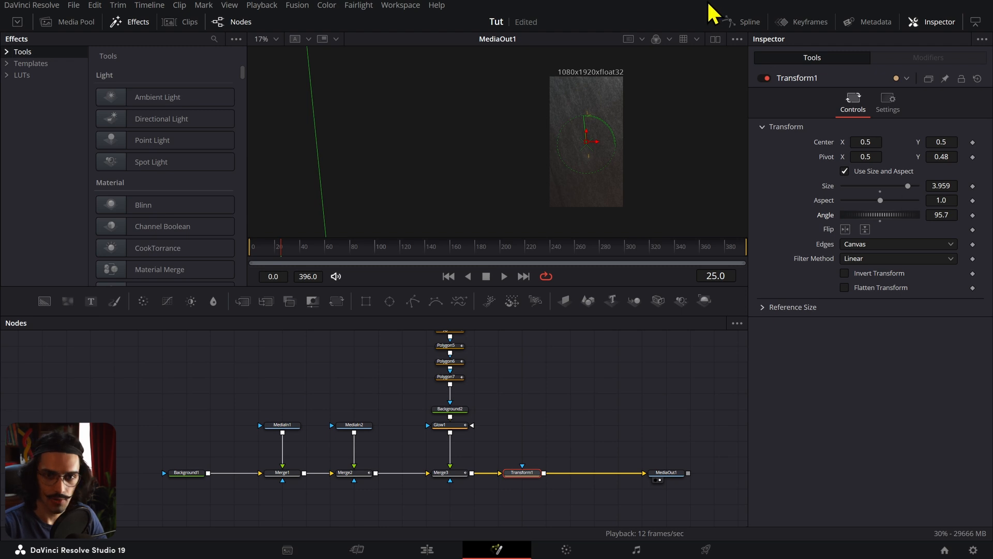
left_click(973, 186)
left_click(972, 215)
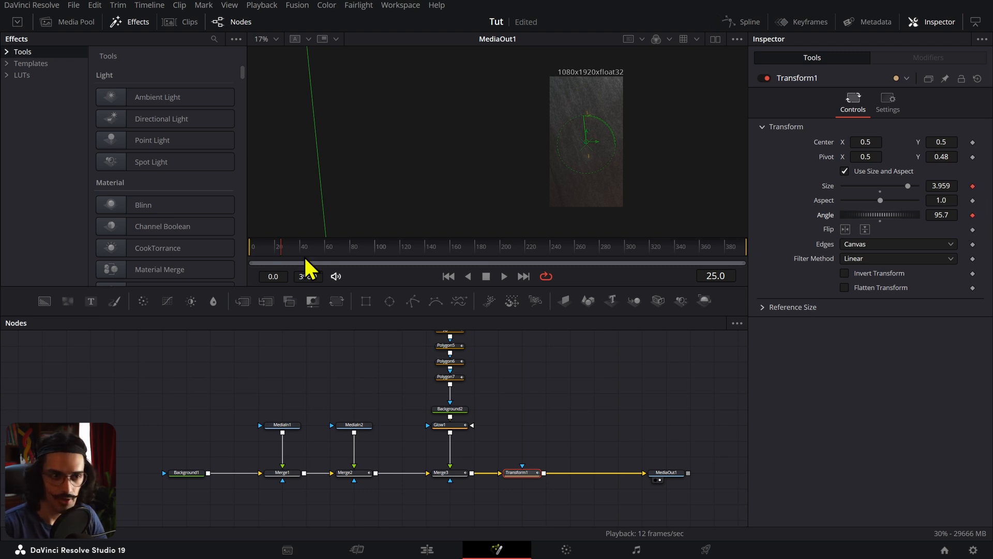
- Move 12 frames ahead to frame 37 and keyframe Transform1's Size at 1 and Angle at 0
left_click(294, 249)
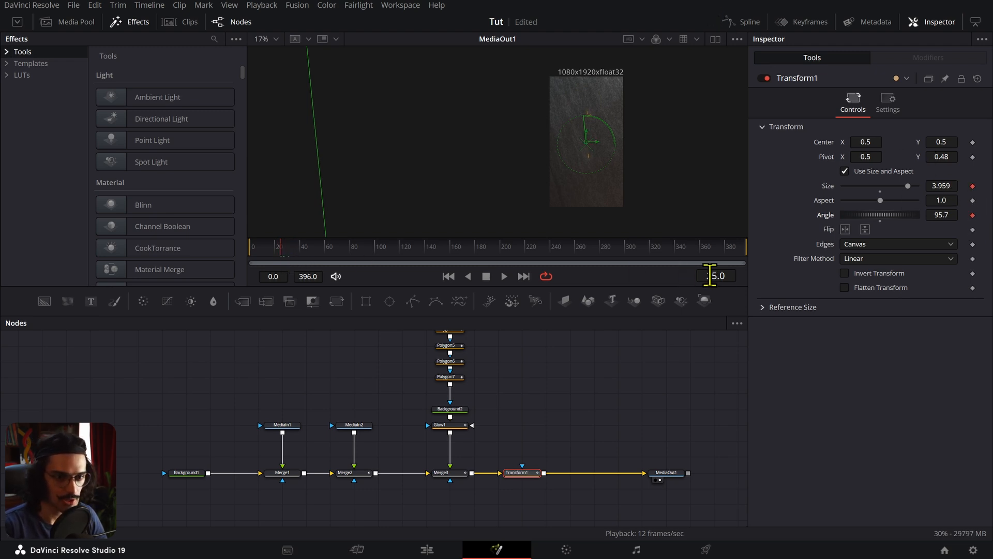
left_click(735, 274)
type("+1")
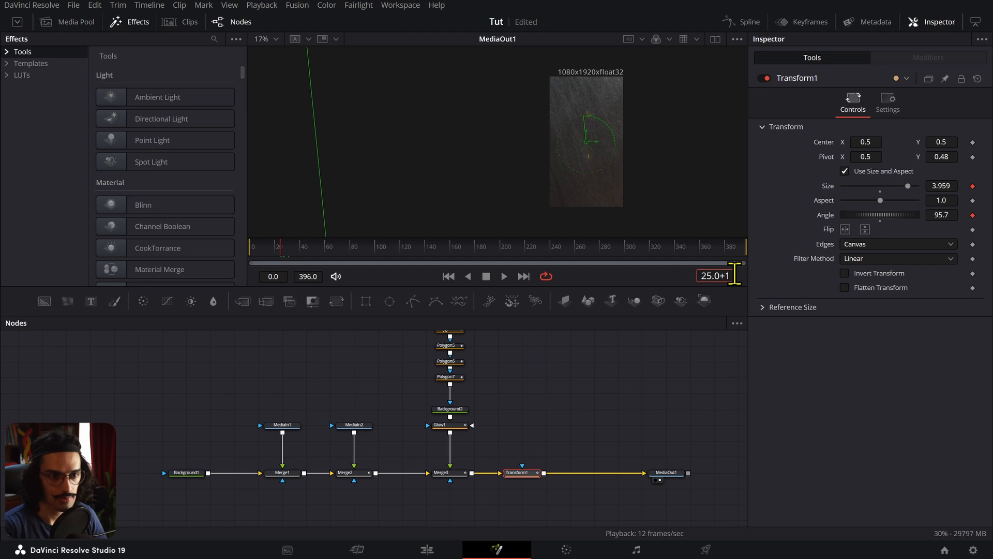
type("2")
key("Return")
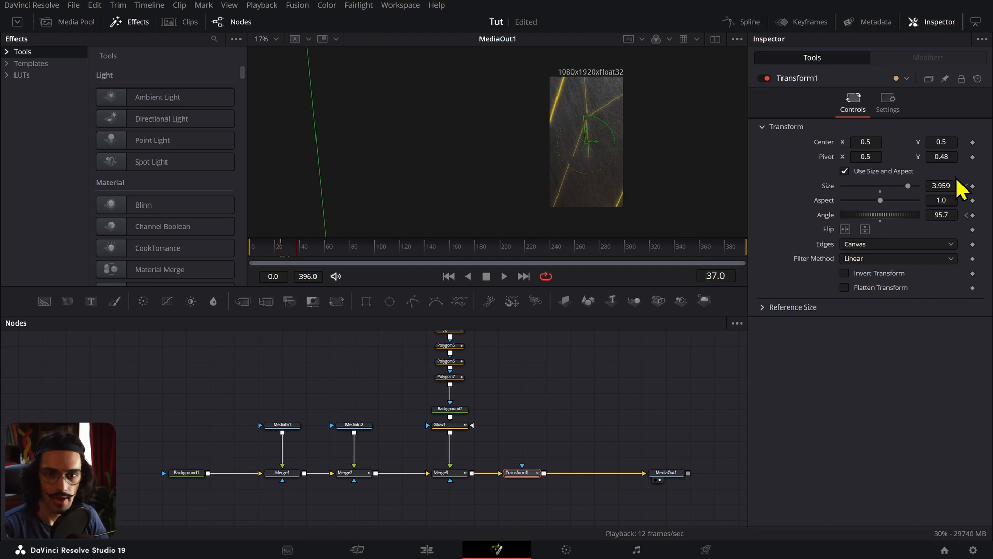
type("1")
key("Return")
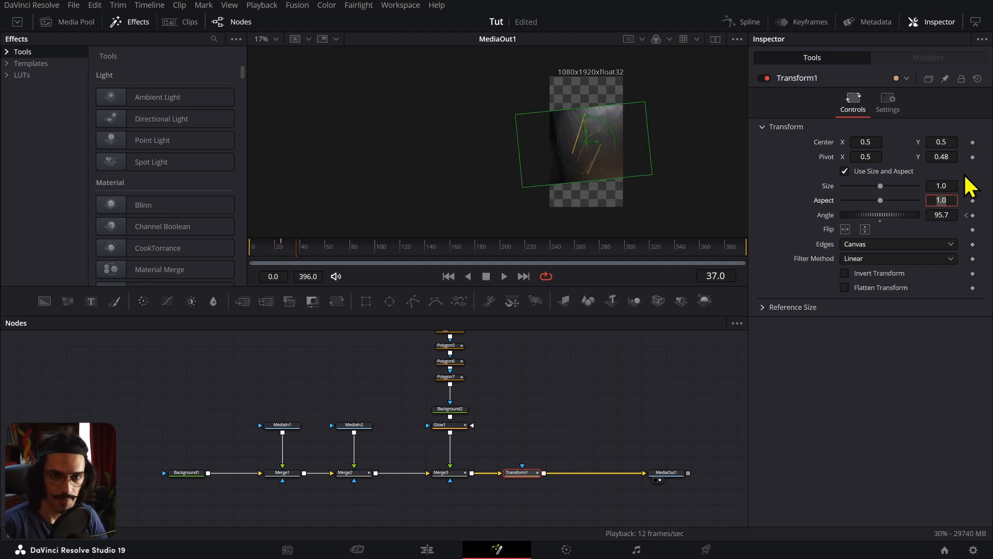
type("0")
key("Tab")
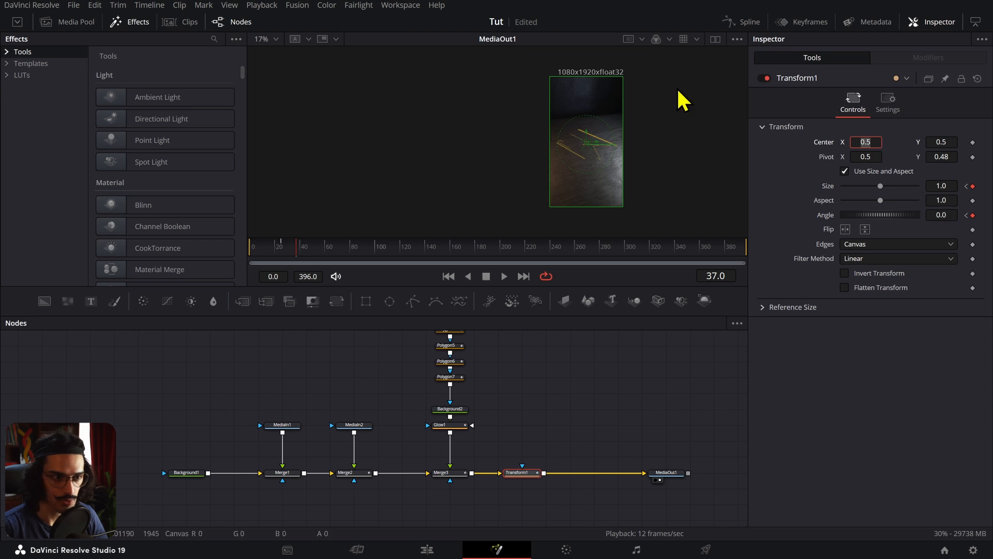
- Smooth Transform1's Size and Angle keyframes in the Spline editor with Ease In 81.6 and Ease Out 0, and preview the move
left_click_drag(281, 250, 292, 251)
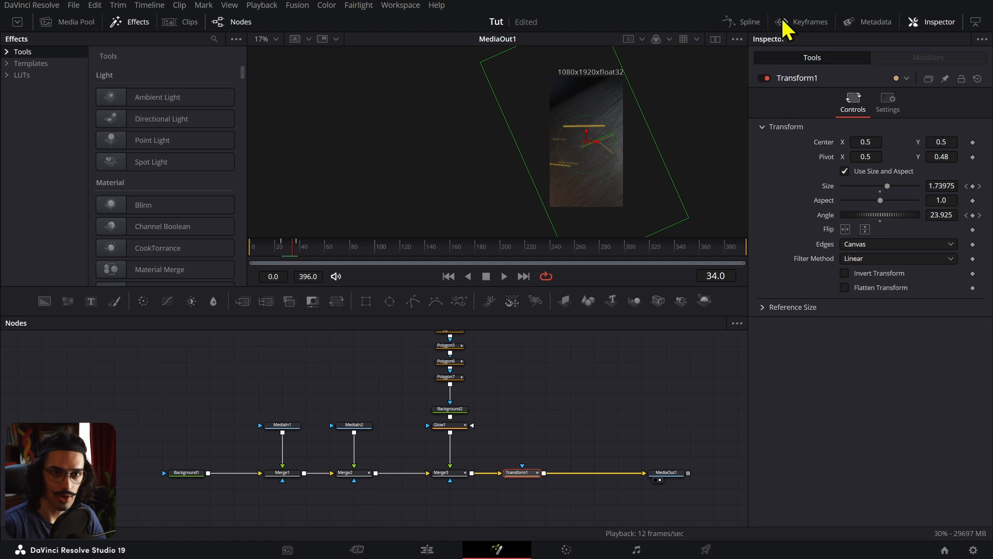
left_click(757, 22)
key("ctrl+a")
key("f")
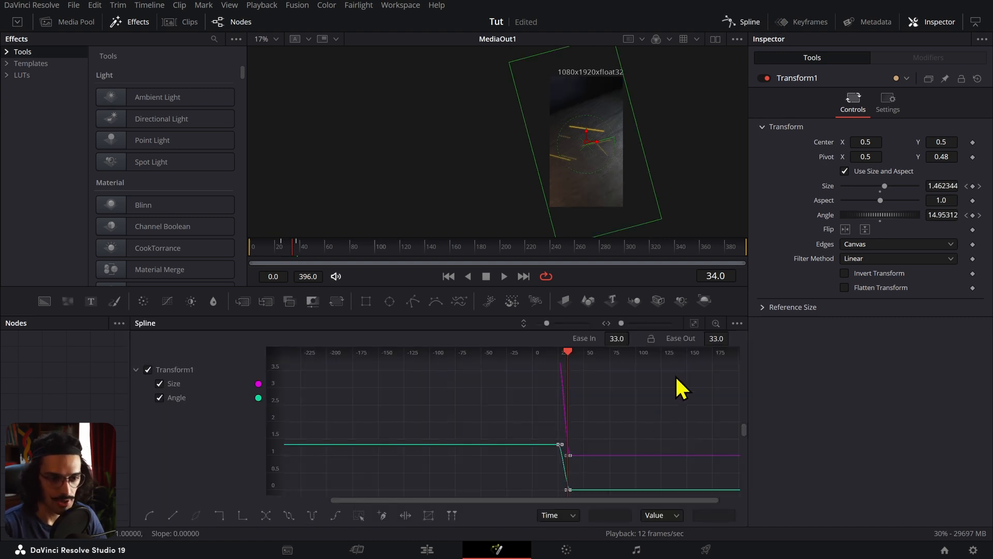
left_click_drag(681, 338, 638, 337)
left_click(281, 249)
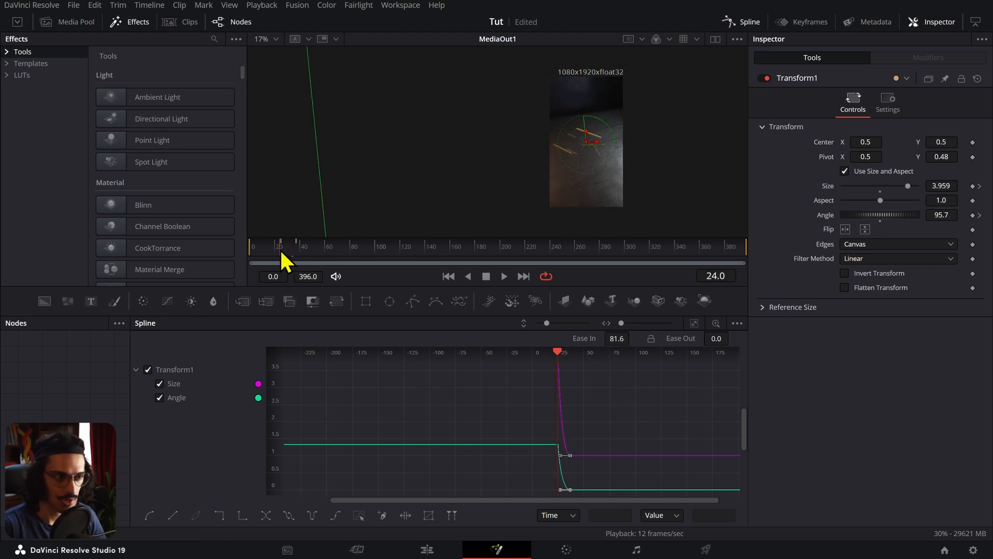
left_click(284, 250)
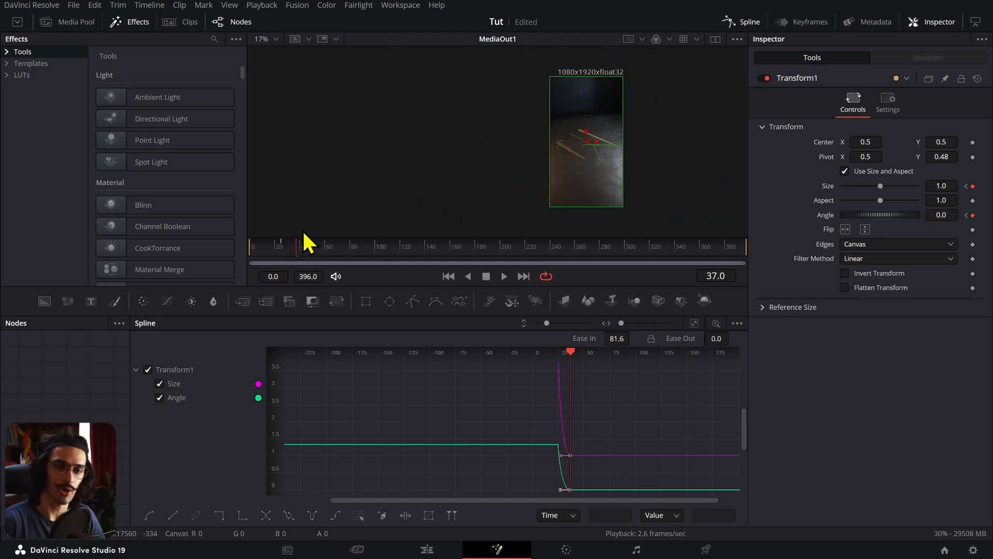
left_click(284, 248)
- Enable Motion Blur on Transform1 with Quality 4, Shutter Angle 280, Center Bias 0.2 and Sample Spread 3.41, then play the animation
left_click(741, 21)
scroll(605, 152, "up", 2)
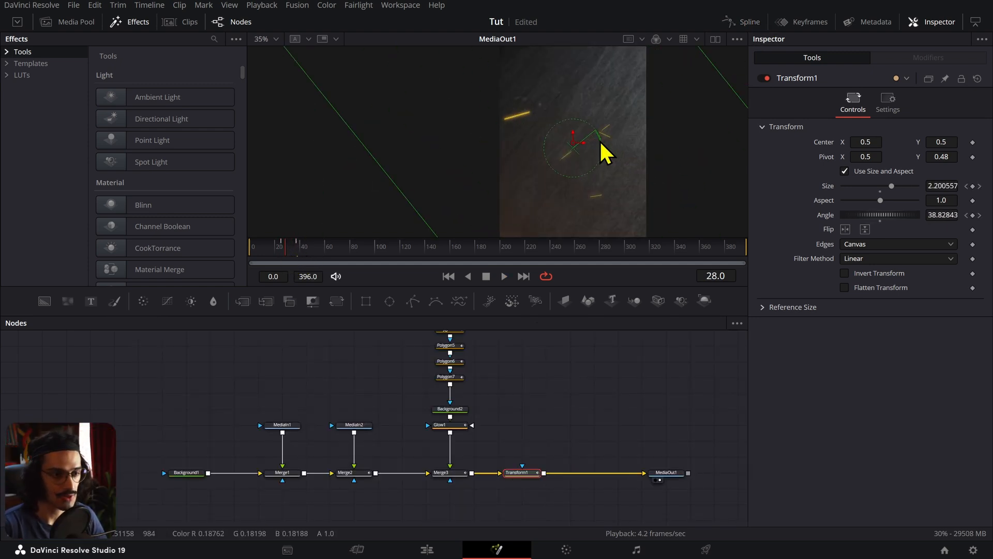
scroll(605, 153, "down", 1)
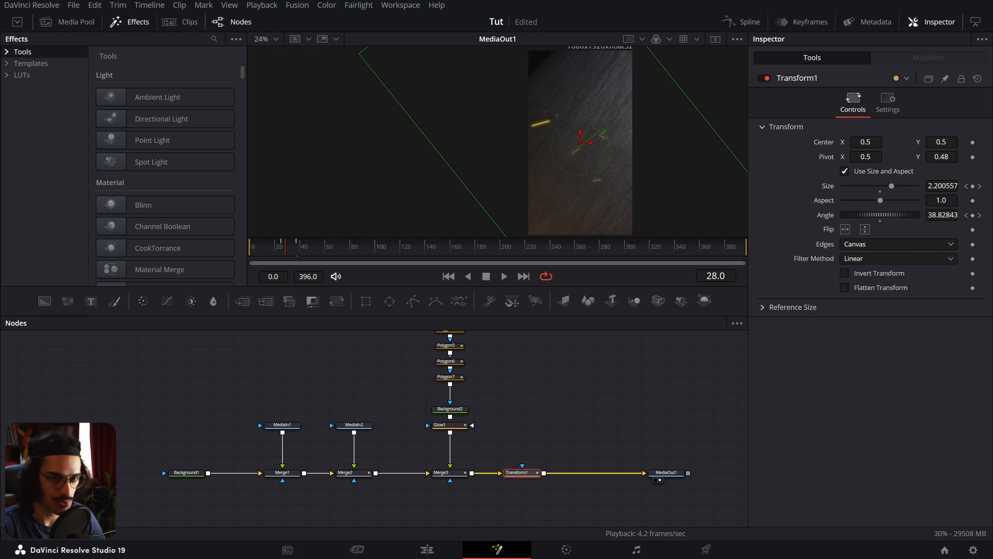
left_click(887, 106)
left_click(872, 251)
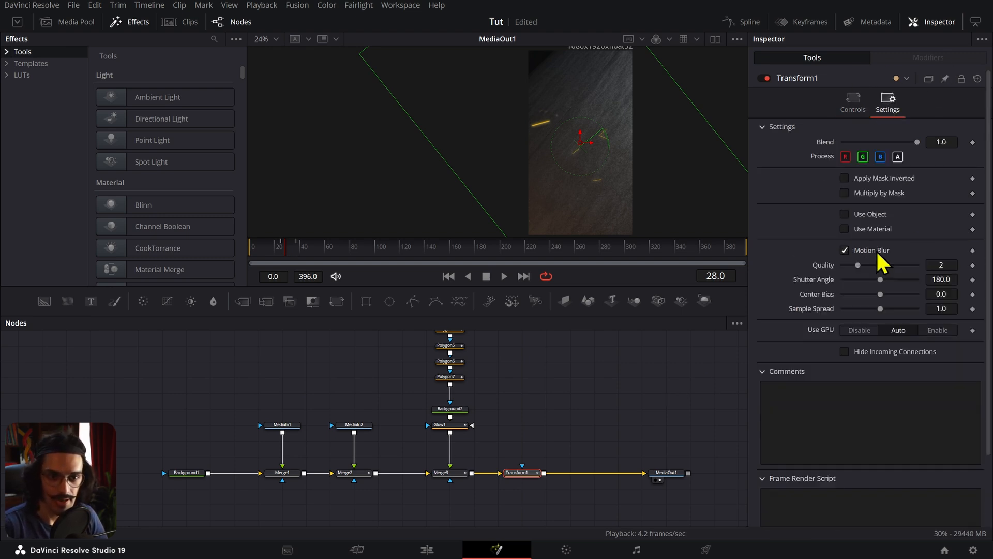
left_click_drag(890, 276, 901, 283)
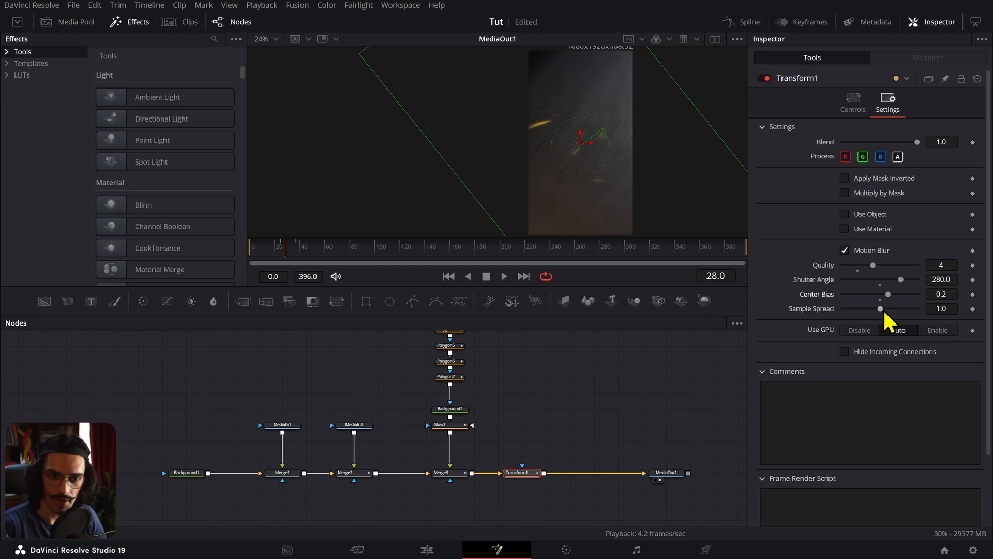
left_click_drag(884, 311, 903, 312)
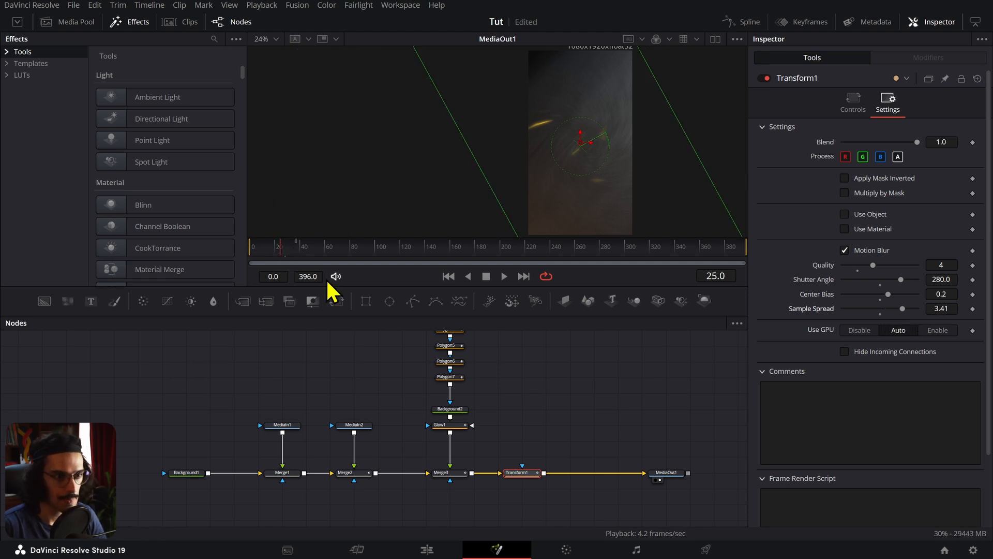
key("space")
scroll(580, 146, "down", 1)
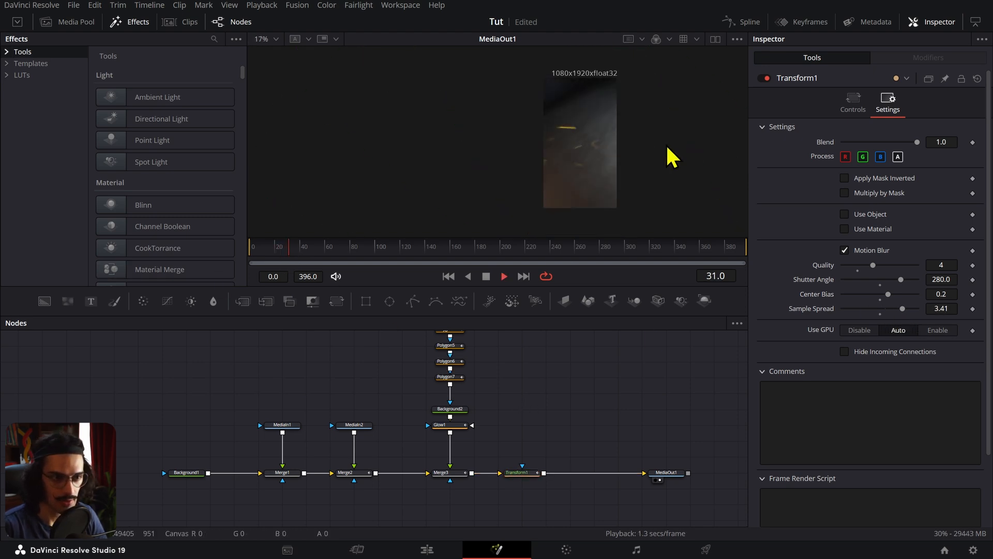
- Add a Radial Blur node after Transform1 and set its Smooth Strength to 0.61
left_click(523, 473)
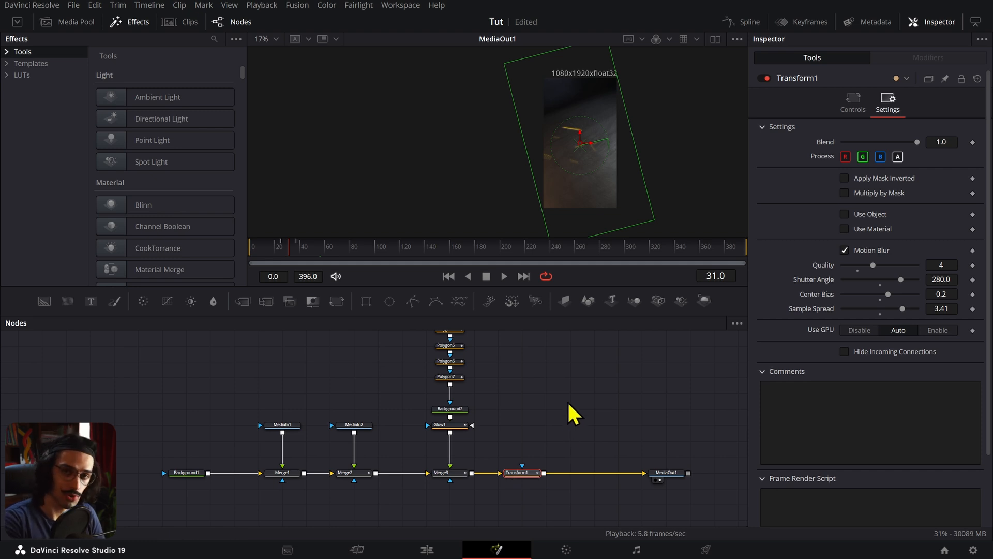
key("shift+space")
type("radial")
key("Return")
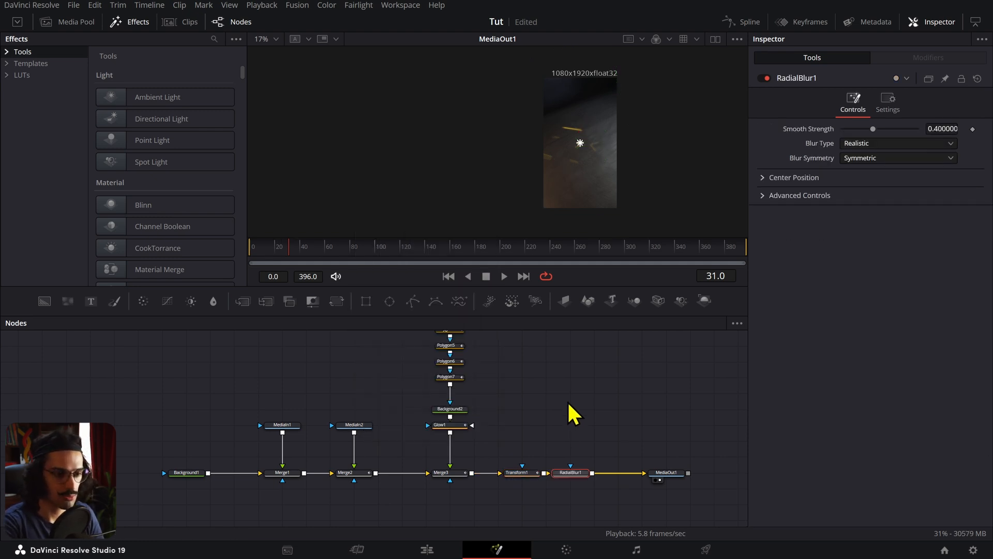
left_click_drag(942, 129, 948, 129)
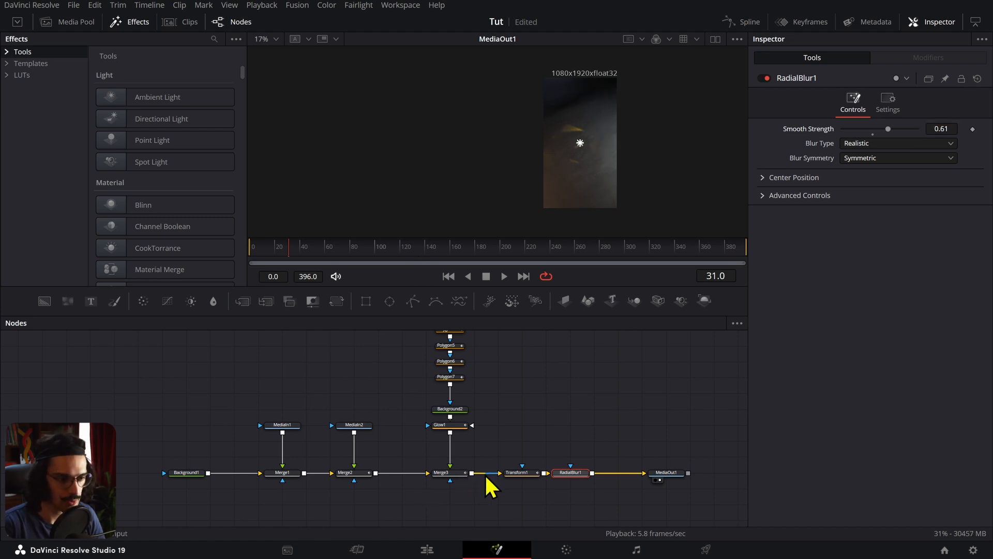
- Keyframe RadialBlur1's Smooth Strength at 0.61 on frame 25 and at 0 on frame 37, matching Transform1's keyframes
left_click(517, 472)
left_click(283, 252)
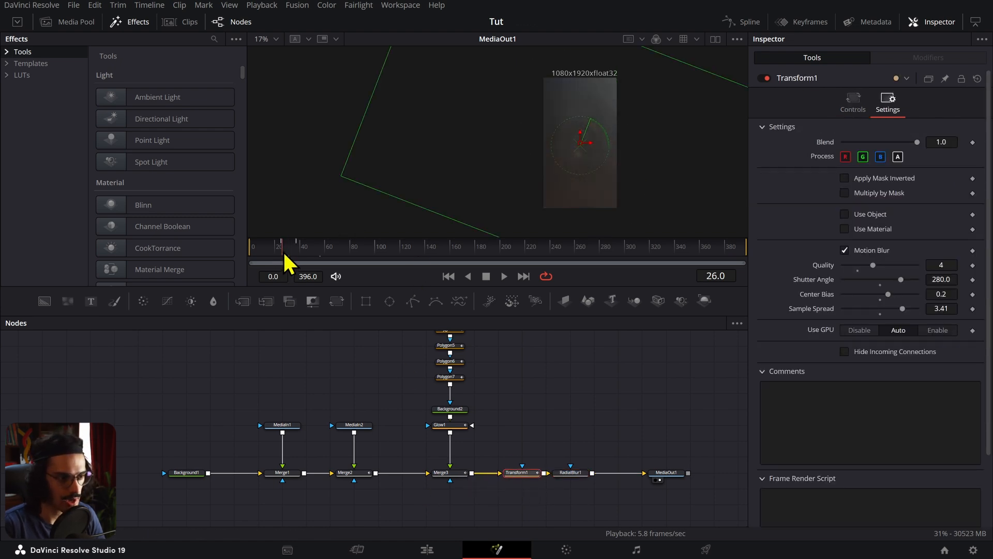
left_click(585, 473)
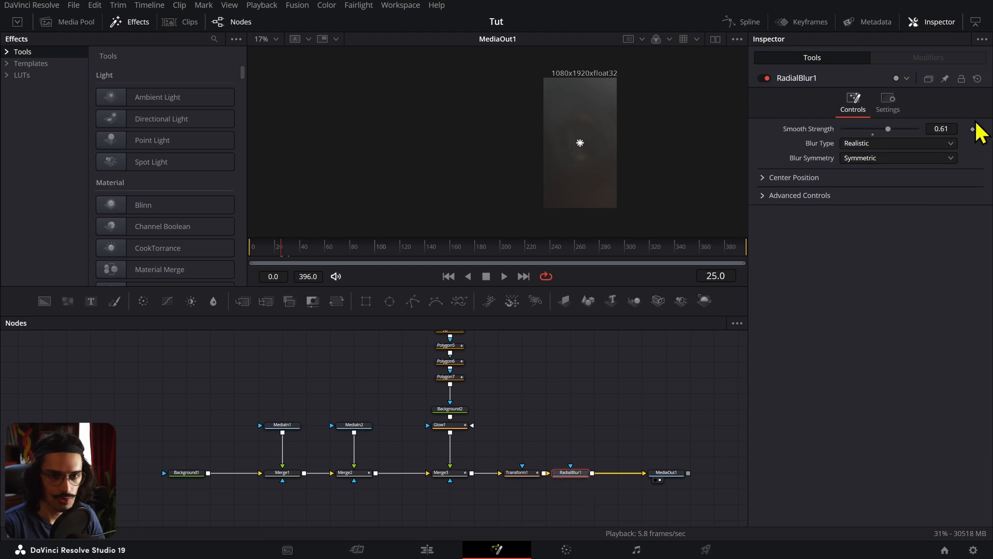
left_click(527, 475)
left_click(296, 251)
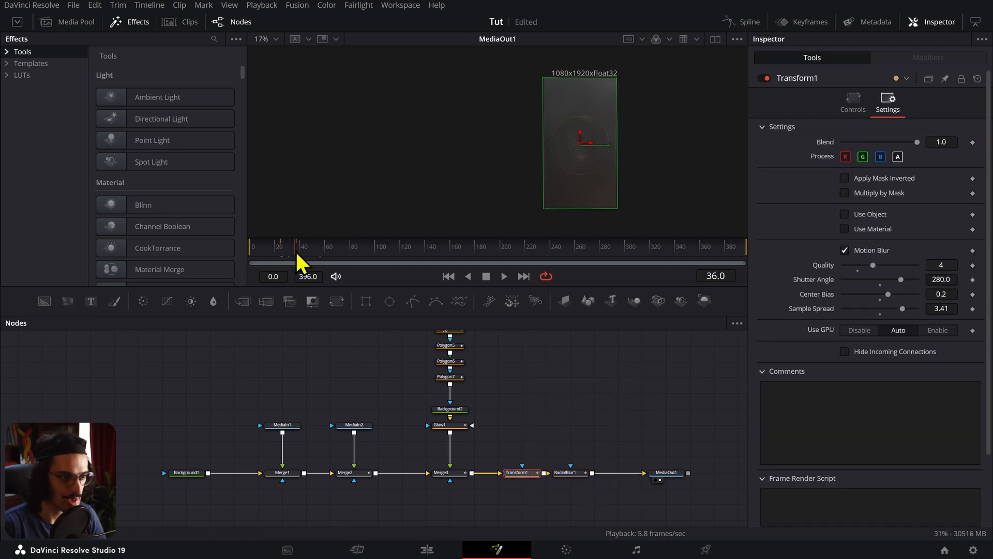
left_click_drag(296, 251, 297, 252)
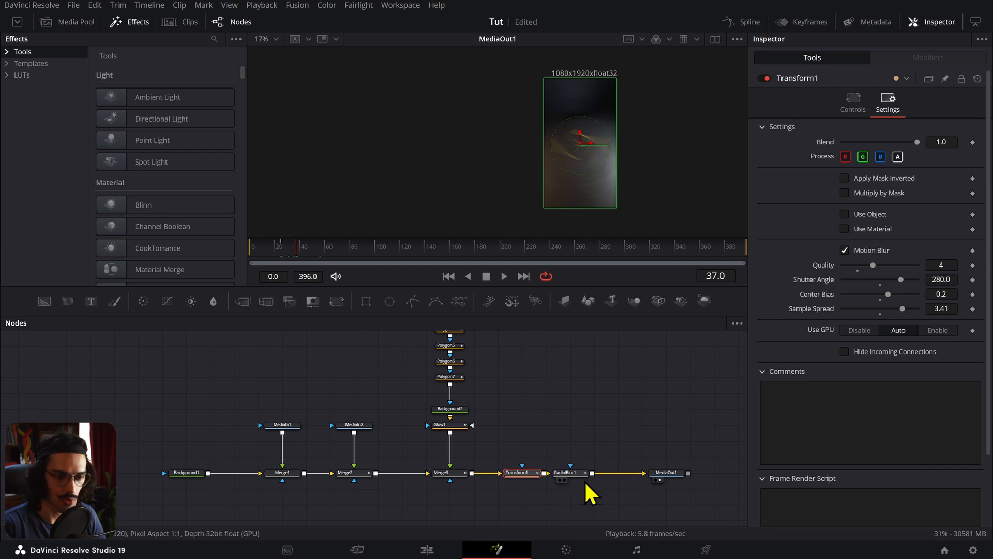
left_click(575, 473)
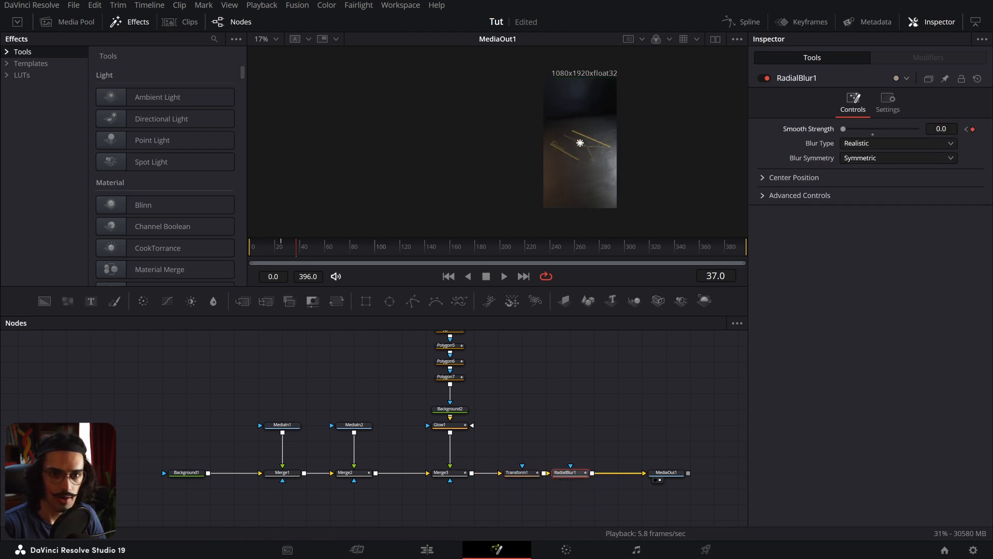
- Smooth RadialBlur1's Smooth Strength keyframes in the Spline editor by adjusting their easing
left_click(745, 22)
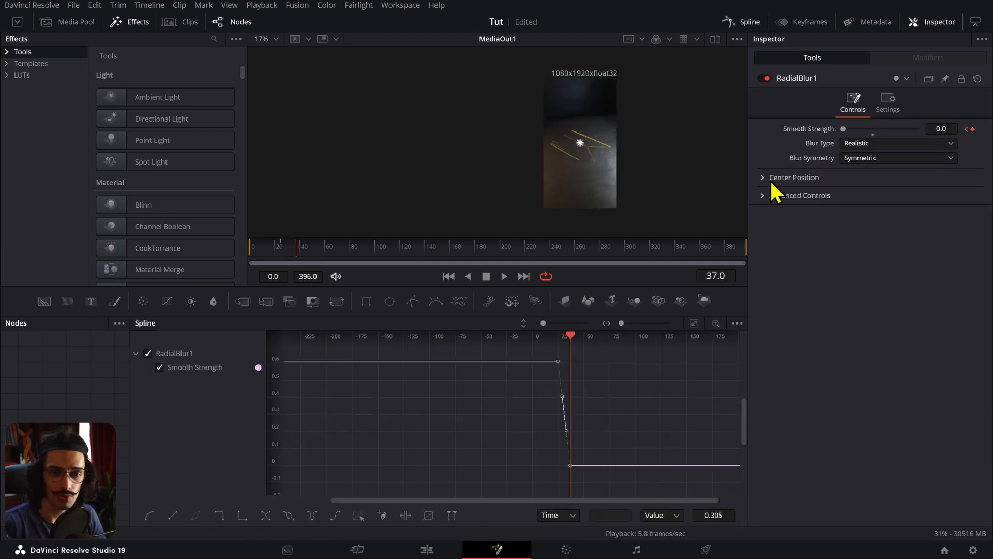
key("t")
left_click(628, 418)
key("ctrl+a")
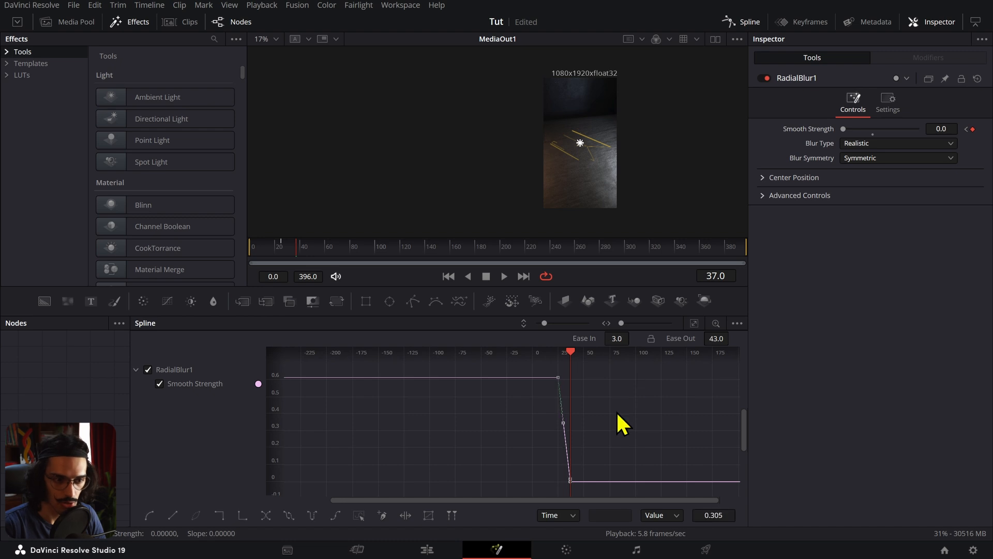
left_click_drag(732, 340, 633, 339)
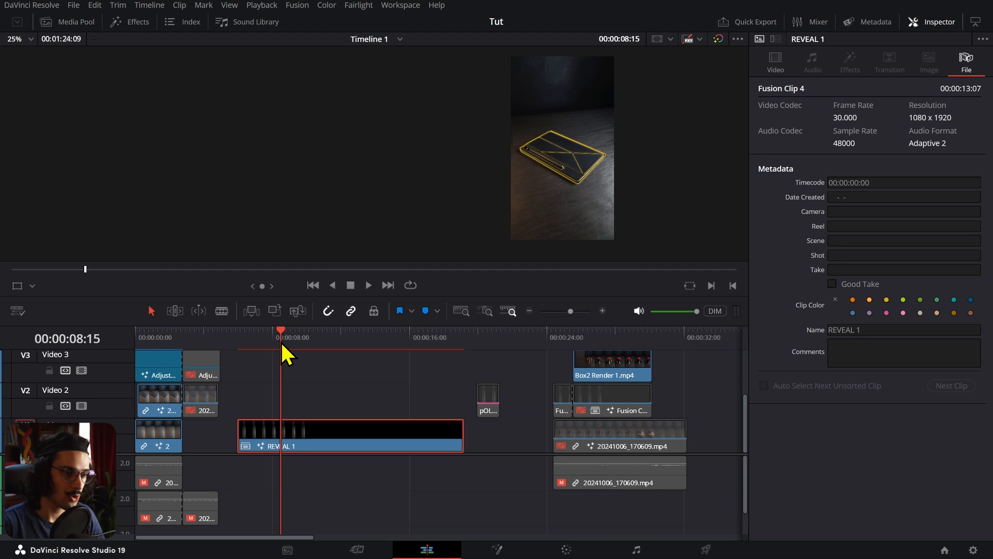
- Return to the Edit page timeline and set the Timeline Playback Resolution to Quarter
left_click_drag(281, 340, 246, 350)
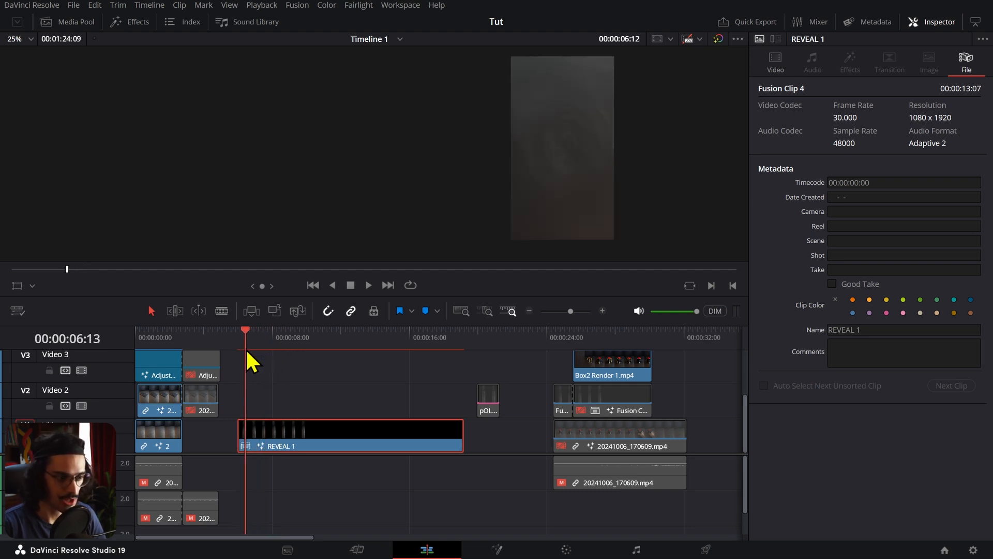
left_click(252, 12)
mouse_move(288, 62)
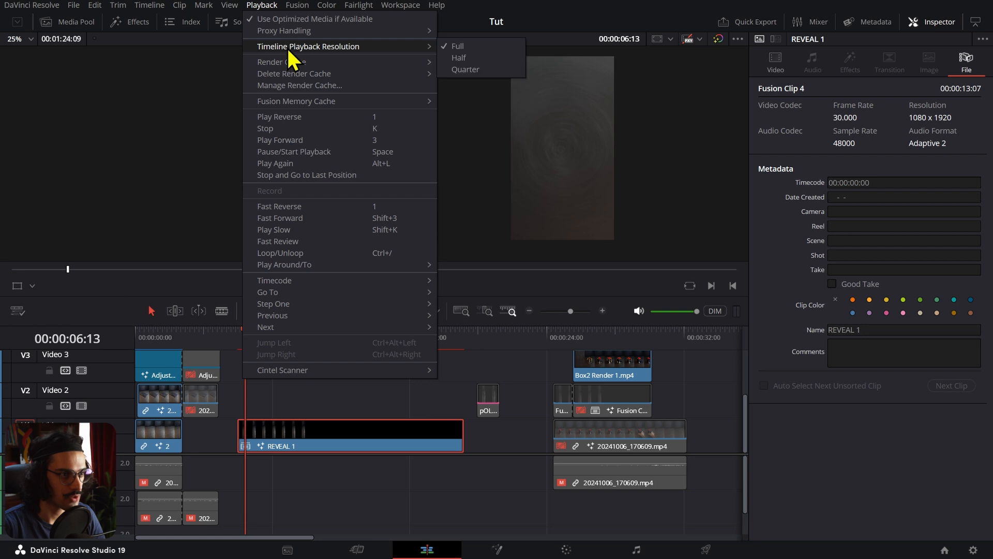
left_click(461, 74)
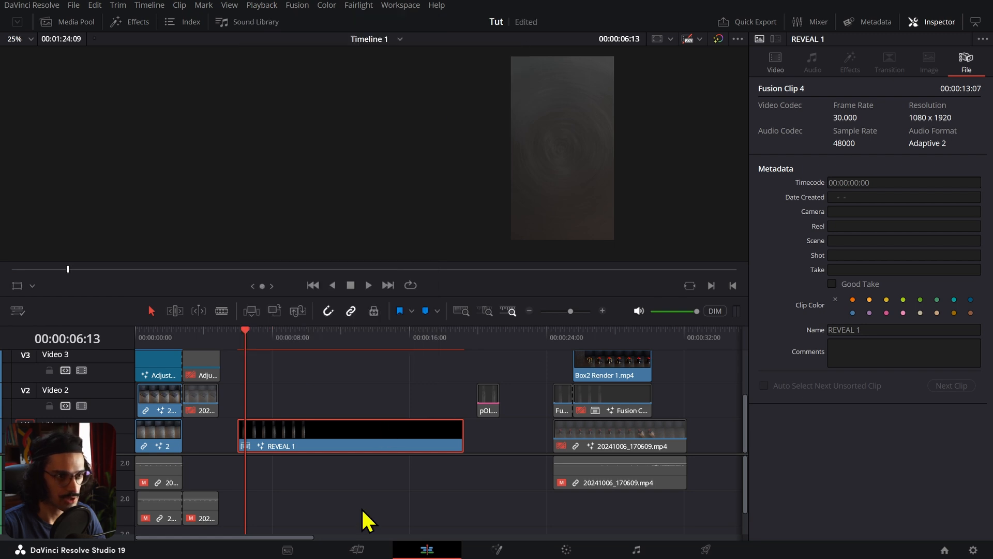
- Split the REVEAL 1 clip at 00:00:06:24, where the zoom move begins, and disable the short leading piece
mouse_move(246, 348)
left_mouse_down()
mouse_move(255, 348)
mouse_move(247, 348)
left_mouse_up()
key("Up")
key("Right")
key("Right")
key("Right")
key("Right")
key("Right")
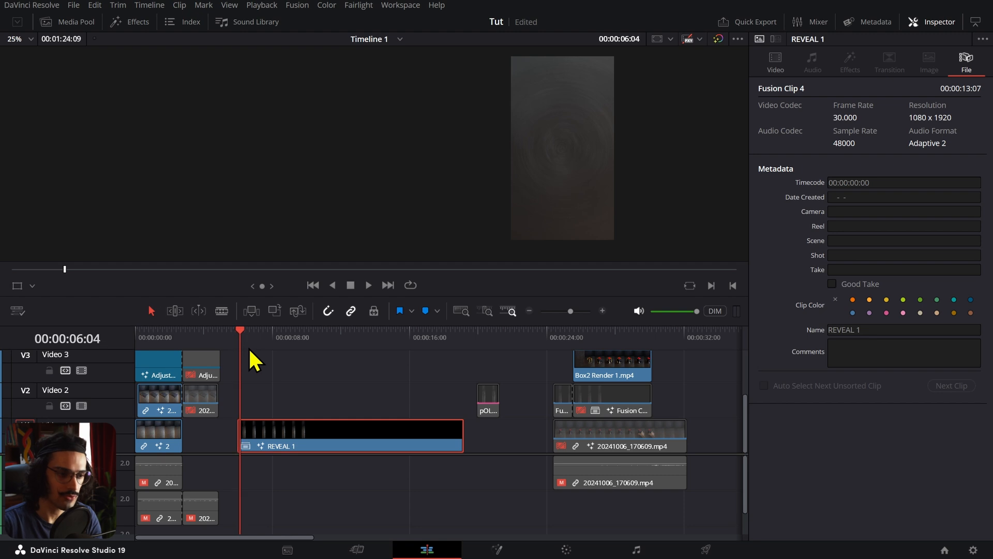
key("Right")
key("Right")
key("Right")
key("Right")
key("Right")
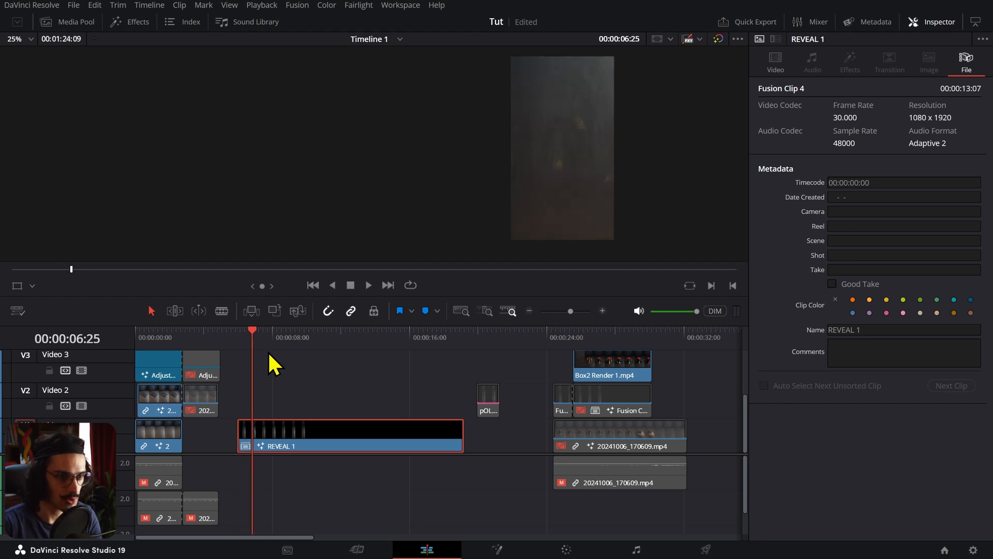
key("Left")
key("Right")
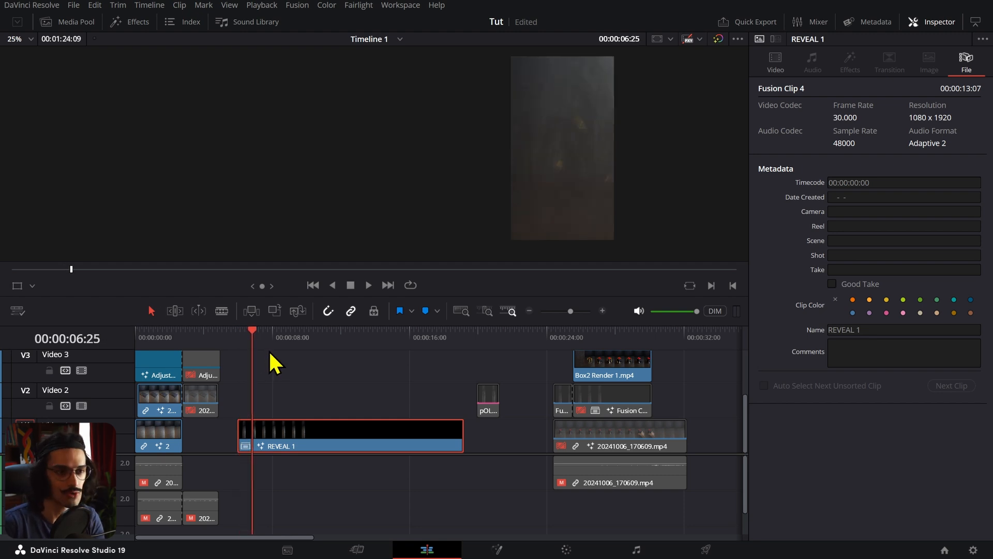
key("Left")
key("ctrl+b")
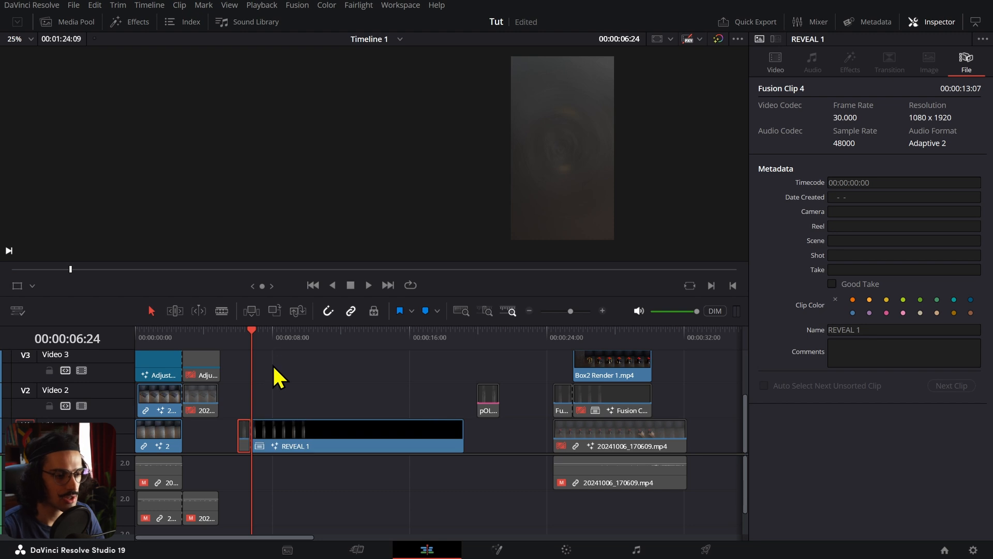
- Play REVEAL 1 from the cut and preview the Animation2 clip from 00:00:45:17
key("space")
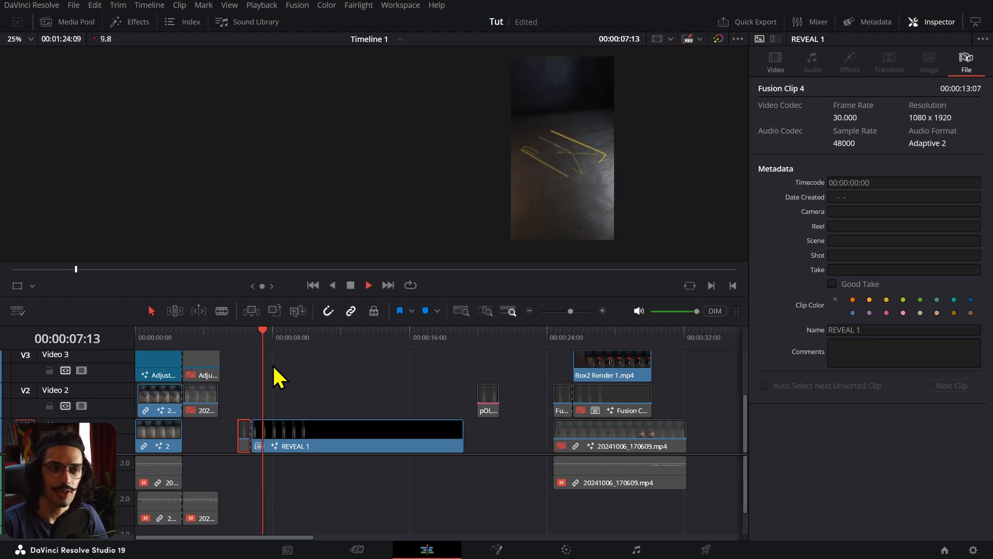
key("space")
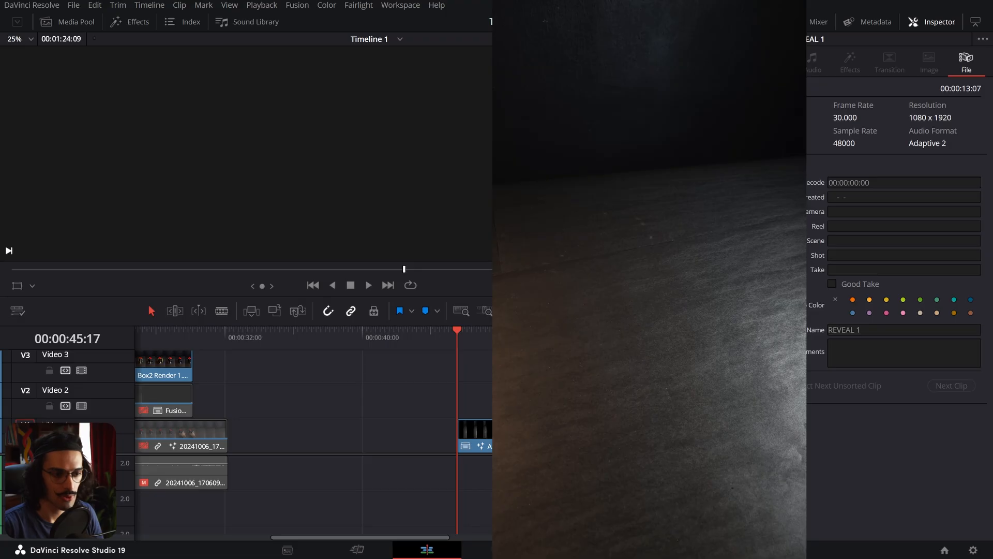
key("space")
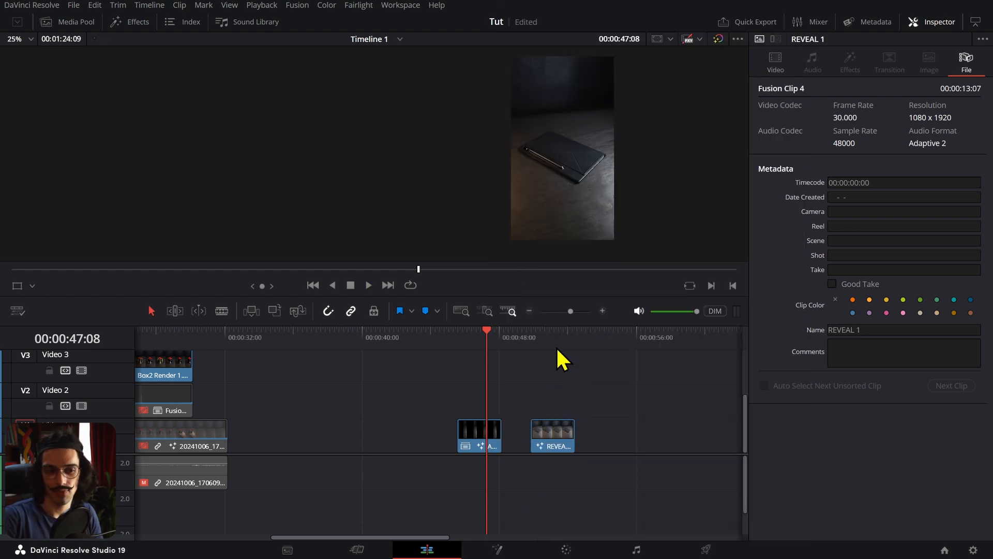
- Extend the end of the REVEAL 2 clip to about 00:01:07 and move the clip up to Video 2
left_click(539, 339)
scroll(491, 378, "right", 5)
scroll(393, 414, "up", 3)
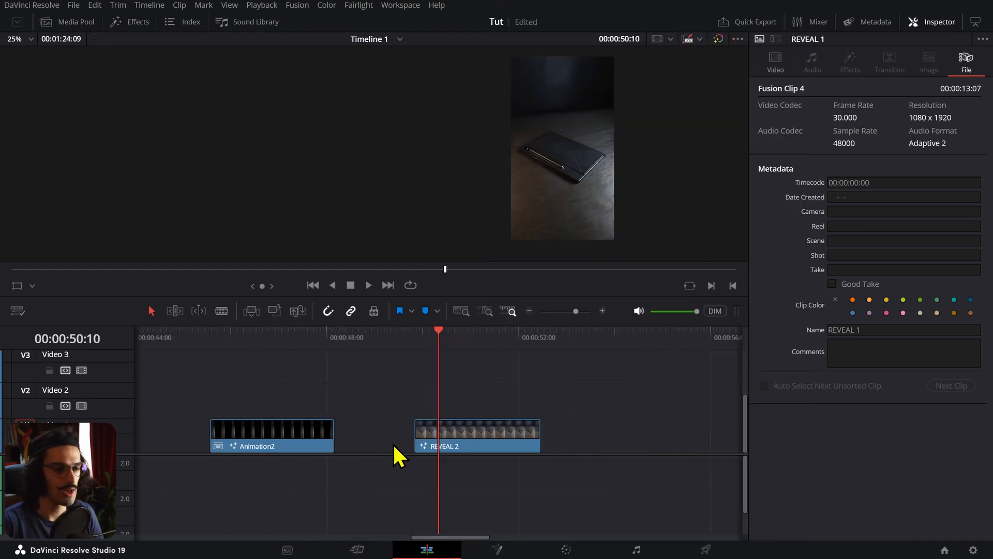
left_click(511, 430)
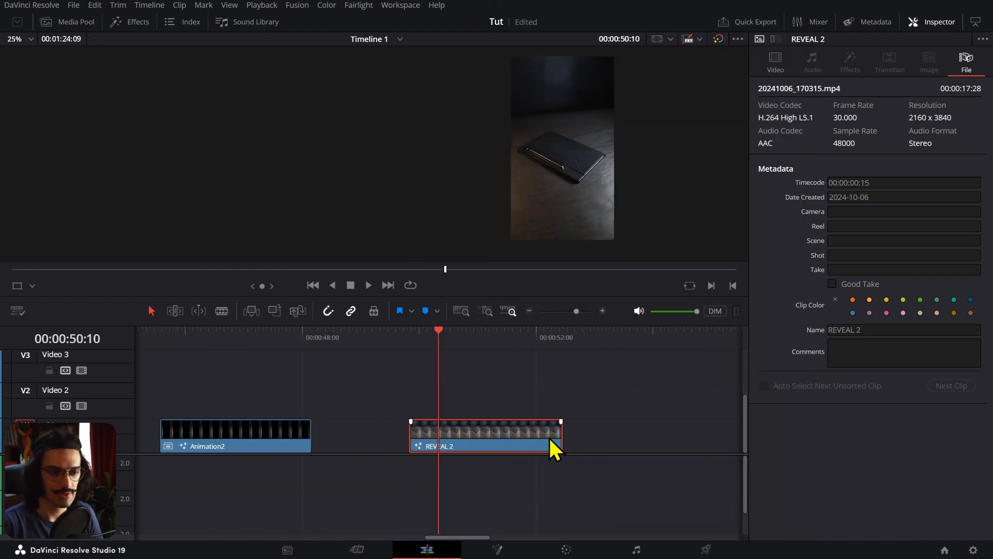
scroll(548, 436, "down", 6)
scroll(413, 424, "up", 6)
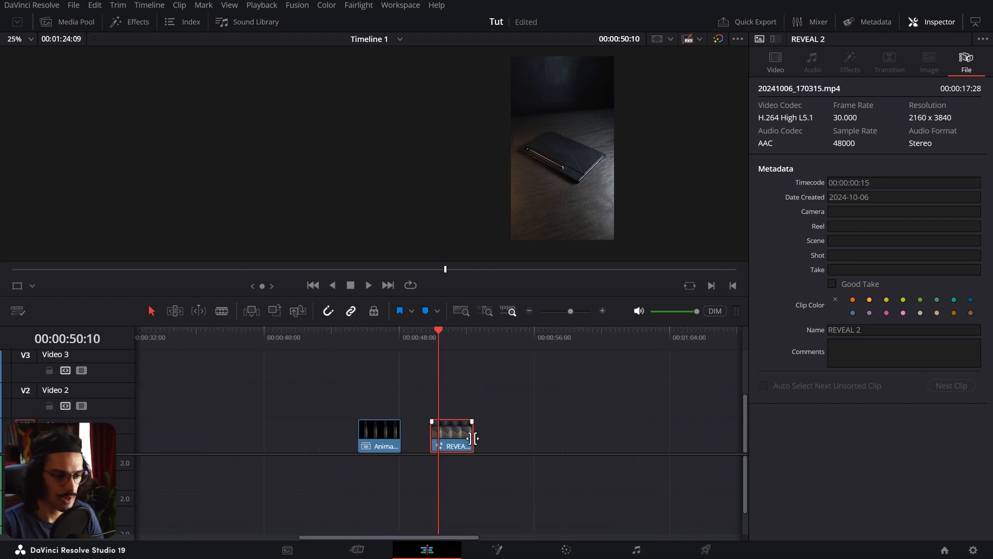
left_click_drag(470, 435, 714, 433)
left_click_drag(555, 429, 574, 406)
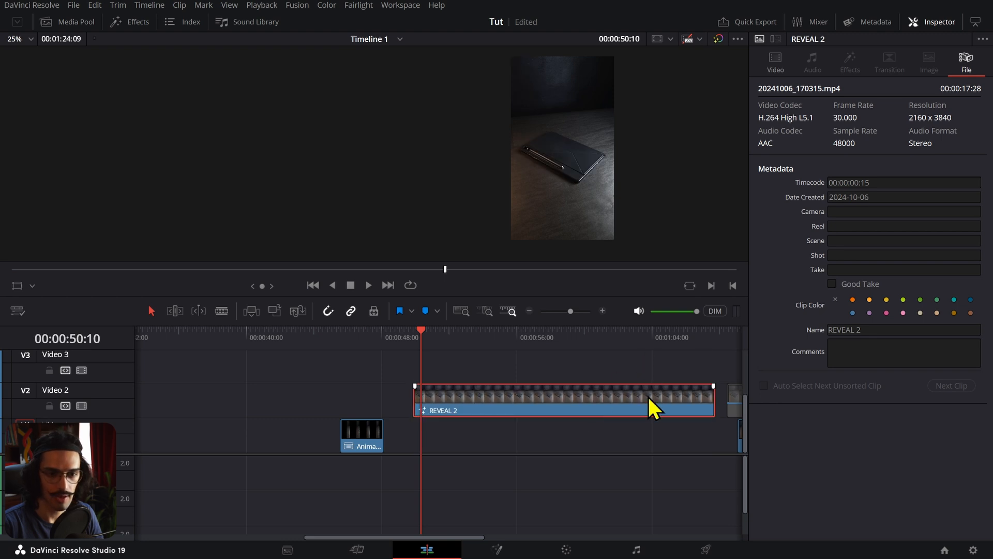
- Position the Video 2 REVEAL 2 clip over the one on Video 1, cut it at about 55:05 and delete the excess
left_click_drag(651, 409, 662, 409)
left_click(774, 73)
left_click_drag(529, 404, 541, 405)
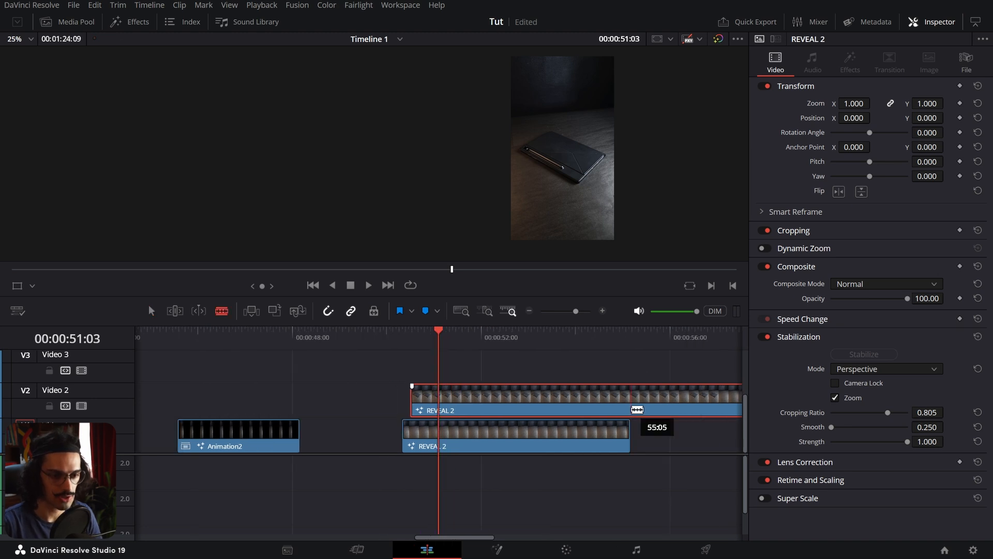
left_click(637, 409)
key("a")
left_click(653, 403)
key("BackSpace")
- Combine the two stacked REVEAL 2 clips into a new Fusion clip and open it on the Fusion page
left_click_drag(645, 361, 534, 483)
right_click(524, 439)
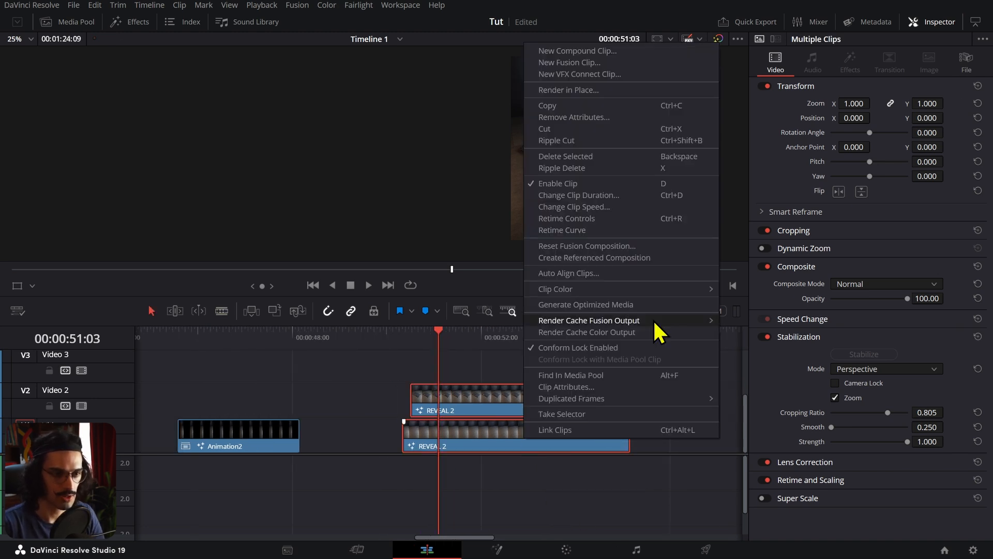
left_click(610, 62)
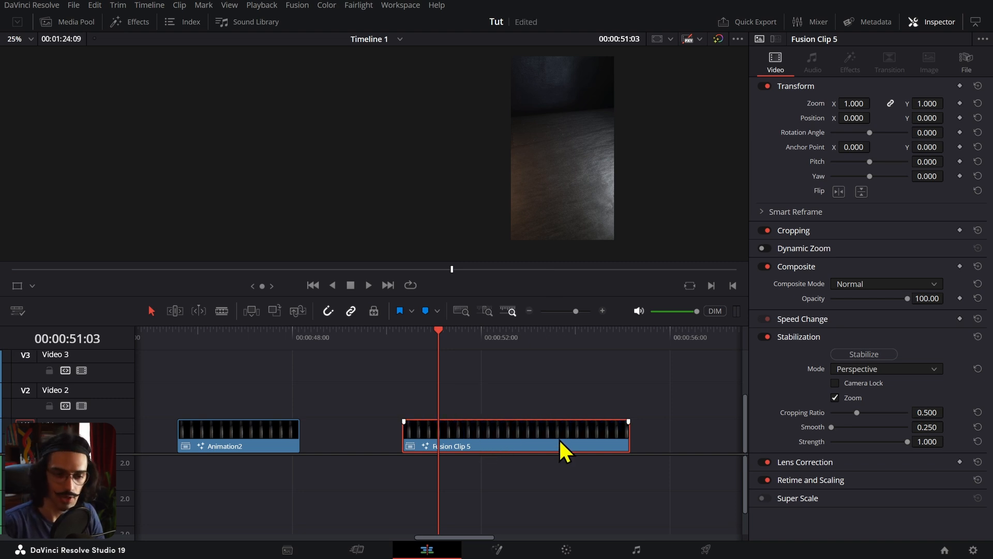
key("shift+5")
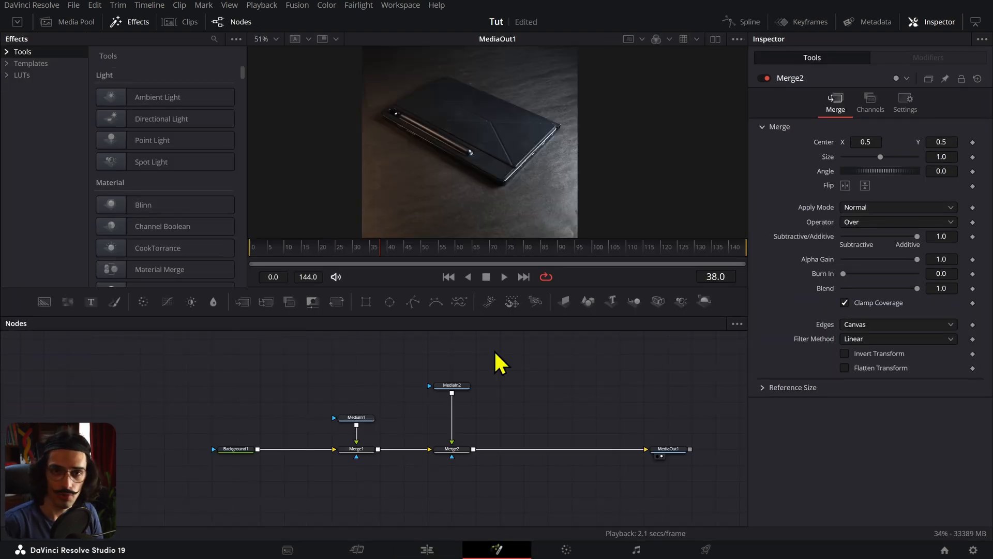
- Add a Polygon mask node and place it above MediaIn2
left_click_drag(458, 372, 442, 388)
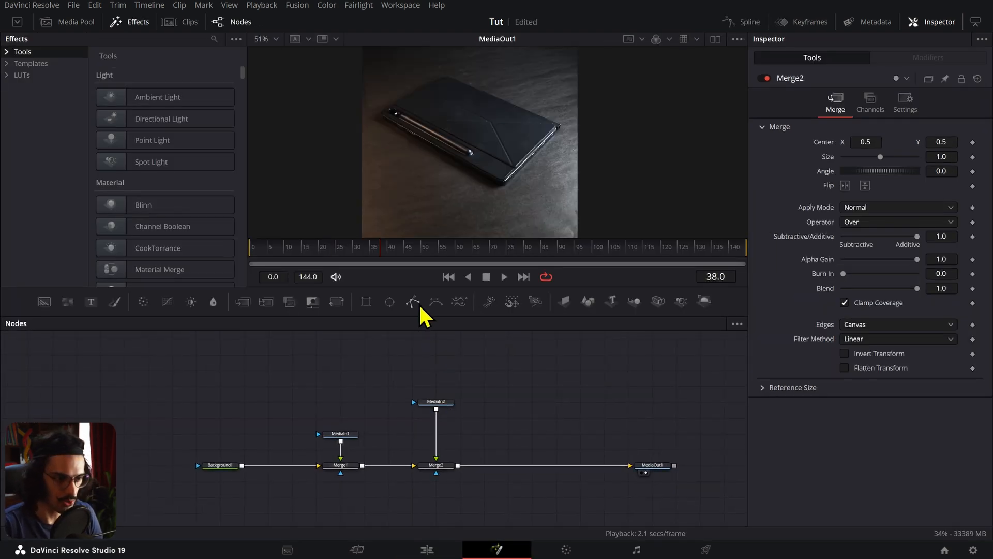
left_click_drag(436, 347, 441, 407)
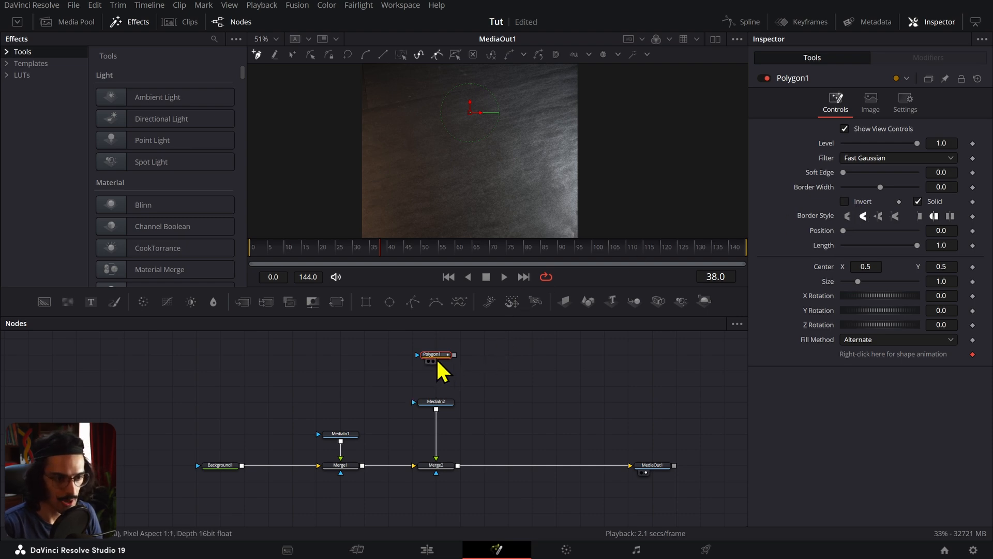
left_click_drag(438, 362, 445, 377)
- Trace the tablet's outline with Polygon1, set Soft Edge to 0.003 and connect the mask to MediaIn2
scroll(517, 182, "up", 5)
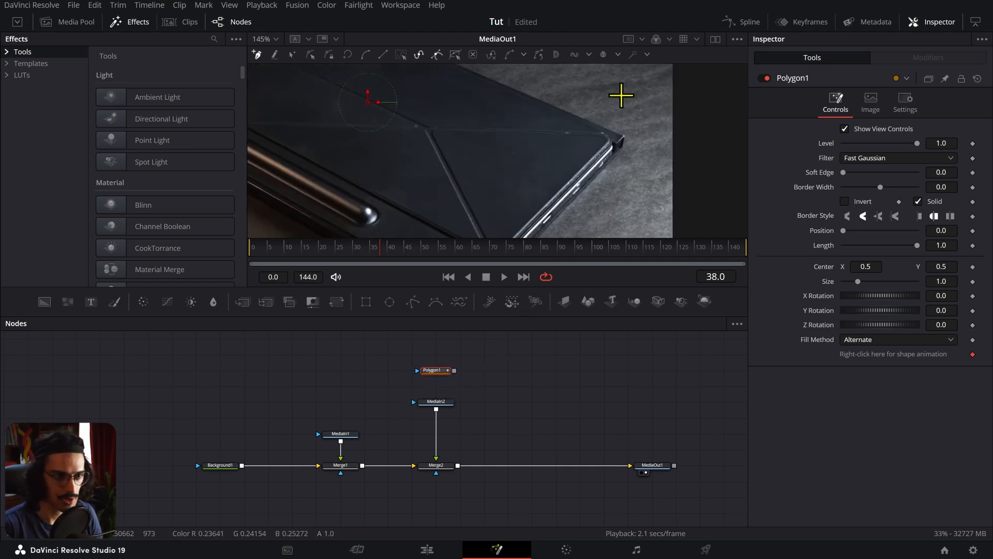
scroll(626, 140, "up", 3)
left_click(623, 130)
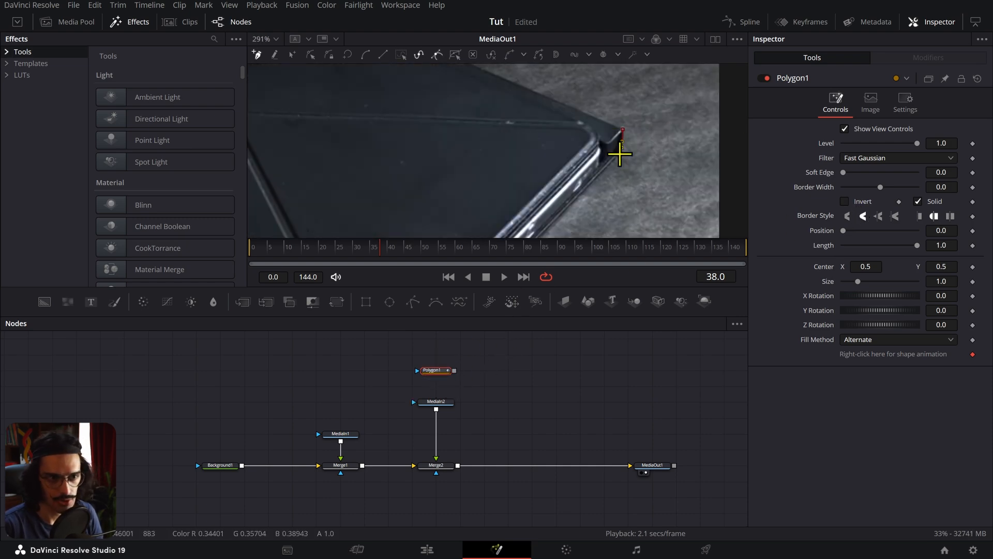
scroll(517, 201, "down", 3)
left_click_drag(517, 202, 662, 114)
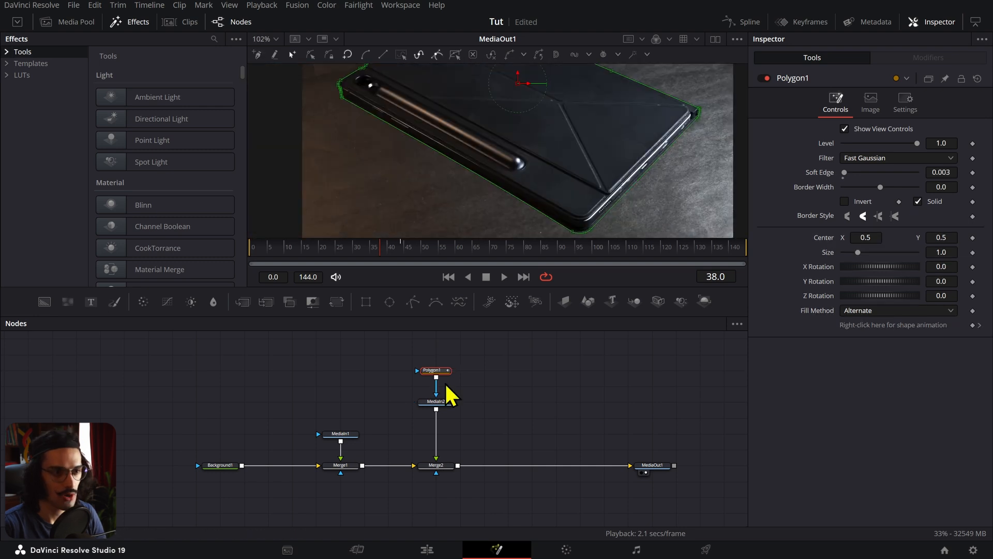
scroll(645, 83, "down", 3)
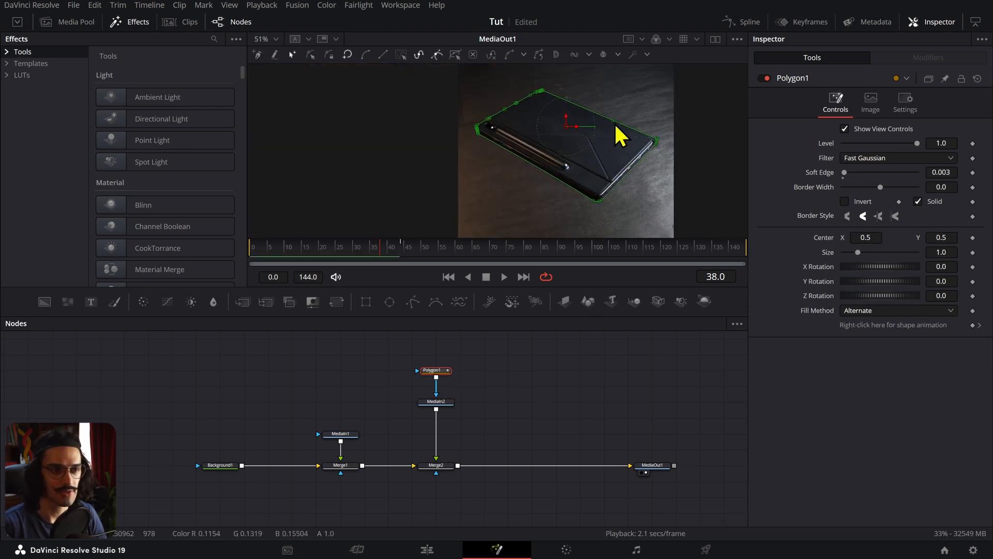
- View the masked MediaIn2 output in the viewer, then switch the viewer back to MediaOut1
left_click(439, 402)
key("1")
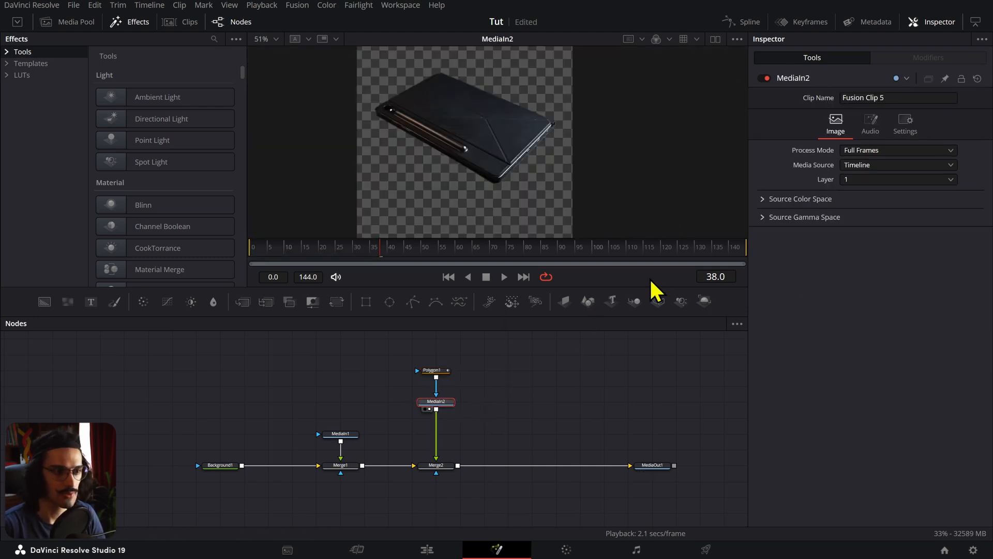
scroll(505, 196, "up", 3)
scroll(506, 195, "down", 3)
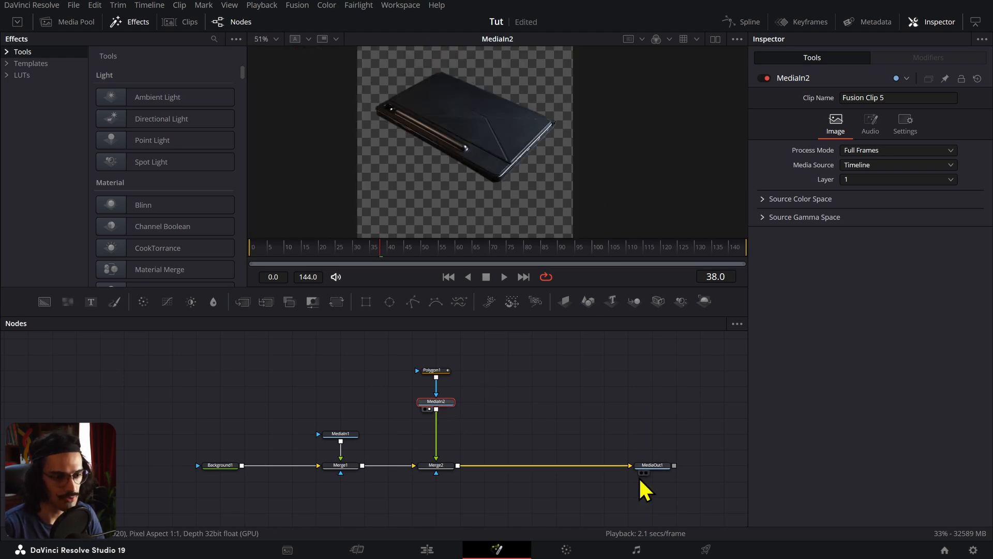
left_click(653, 466)
key("1")
- Insert a Transform node between MediaIn2 and Merge2
left_click(447, 406)
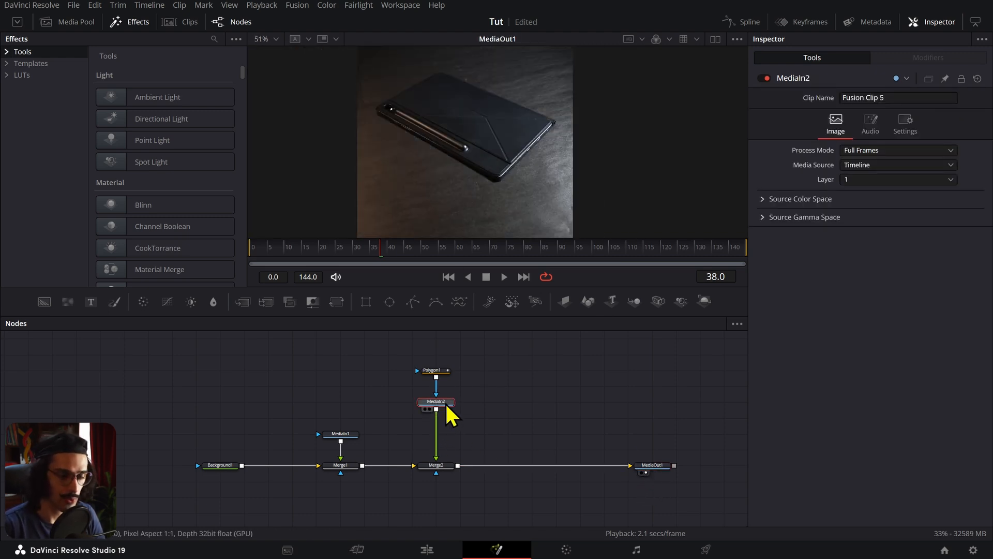
key("shift+space")
type("TRANBS")
key("BackSpace")
key("BackSpace")
key("BackSpace")
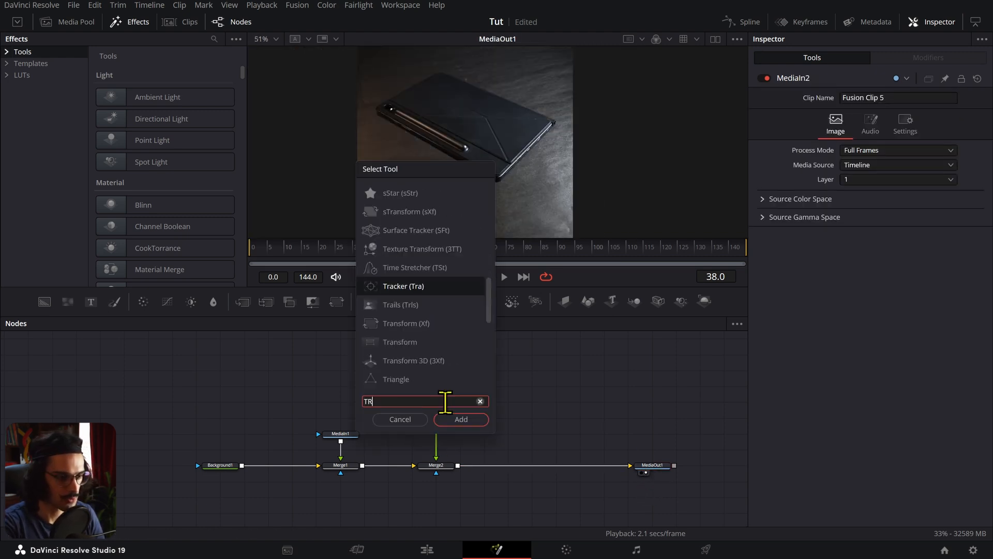
type("NS")
key("Return")
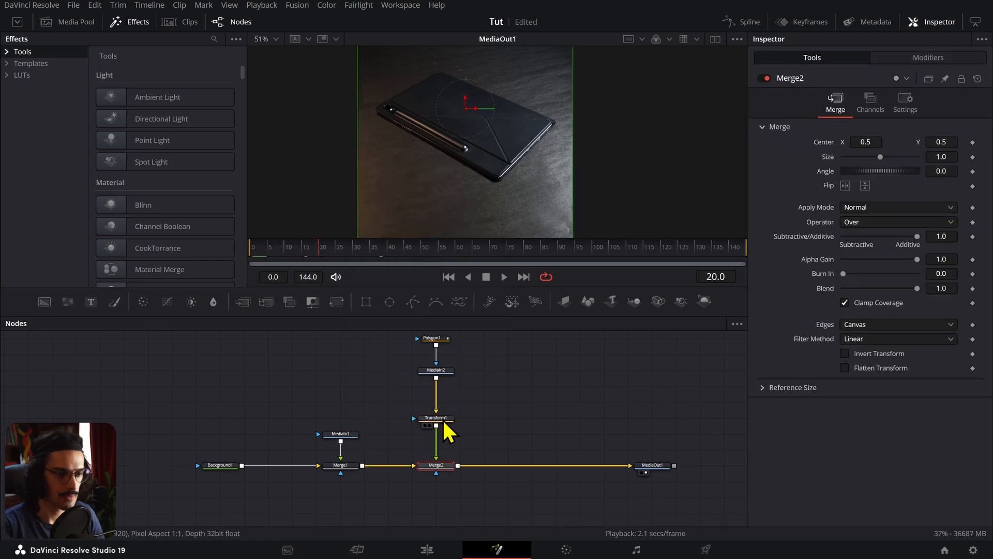
- Insert a Drop Shadow node between MediaIn2 and Transform1
left_click(443, 371)
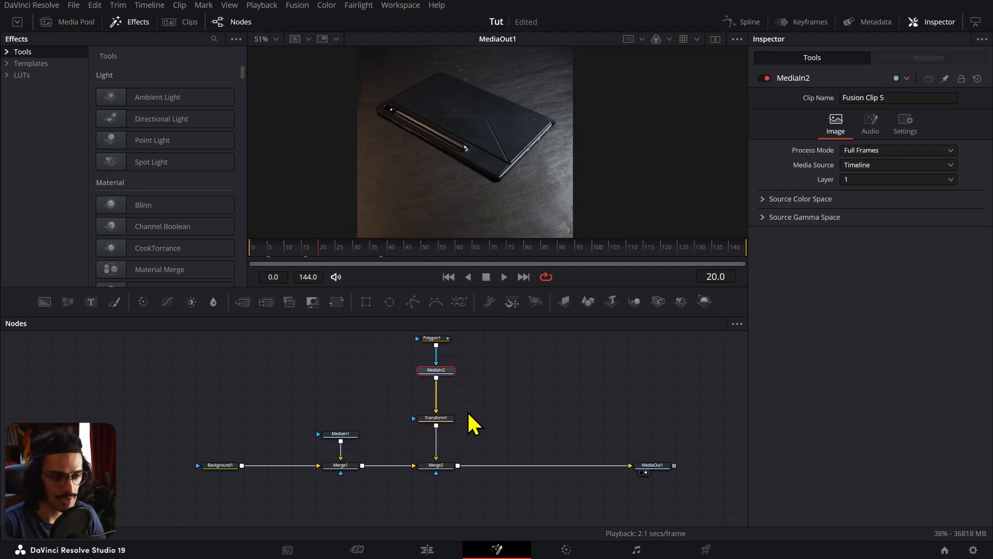
key("shift+space")
type("drop")
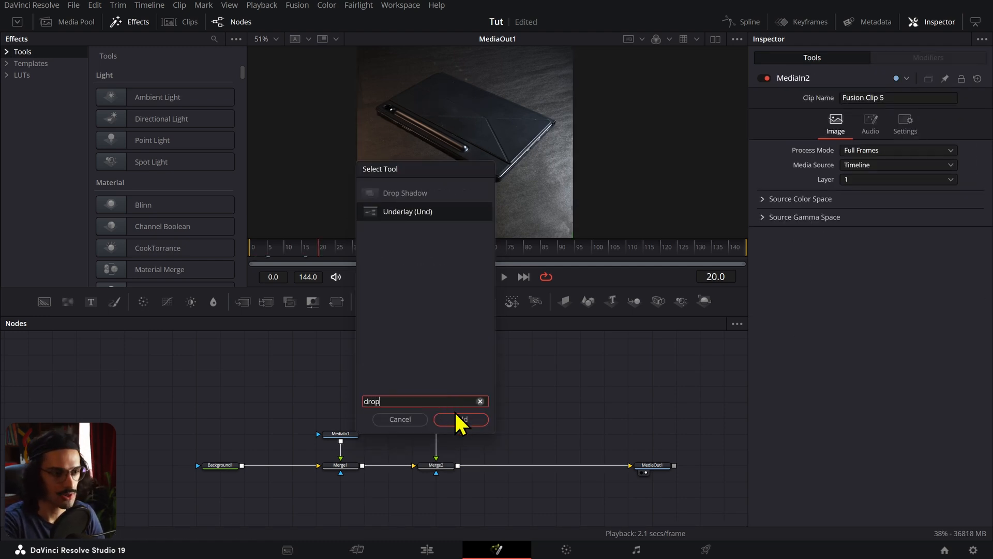
left_click(455, 418)
scroll(492, 193, "up", 2)
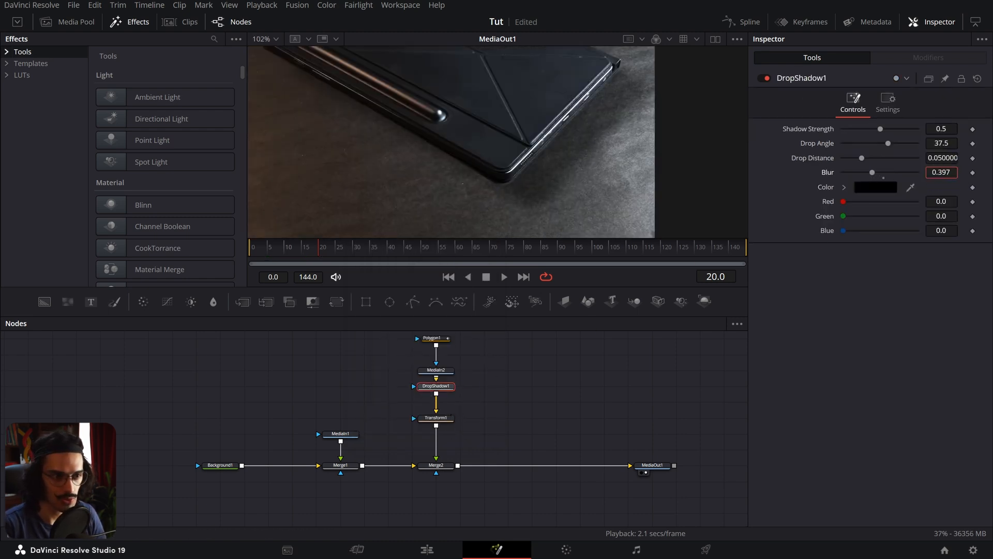
- Paste an unmasked copy of MediaIn2 and compare its natural shadow with MediaOut1 in side-by-side viewers
left_click(445, 370)
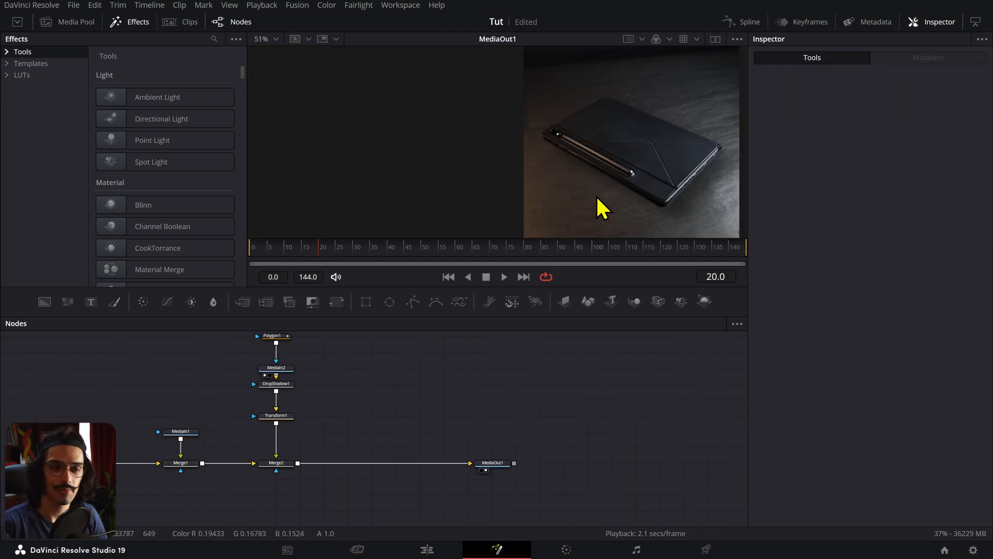
scroll(510, 189, "down", 1)
left_click(288, 369)
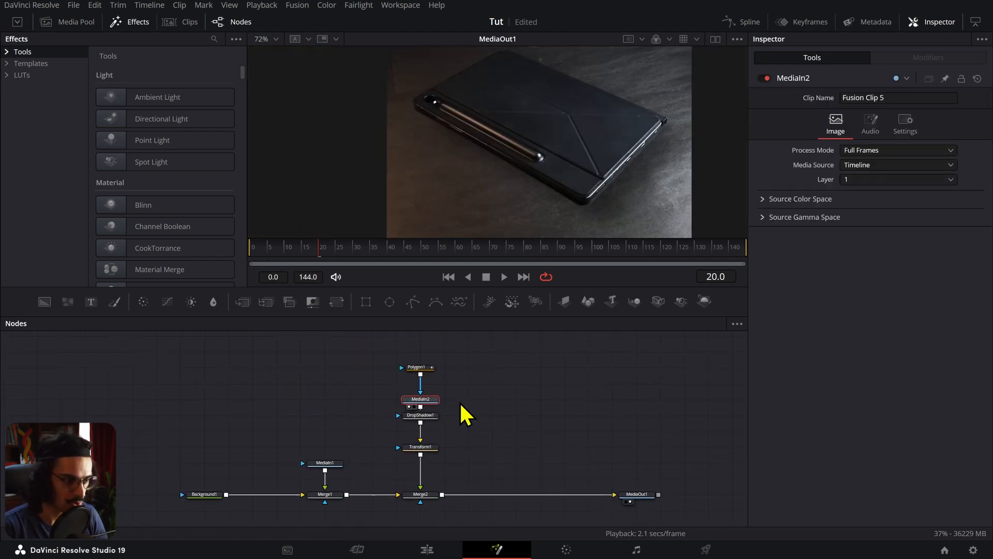
key("ctrl+v")
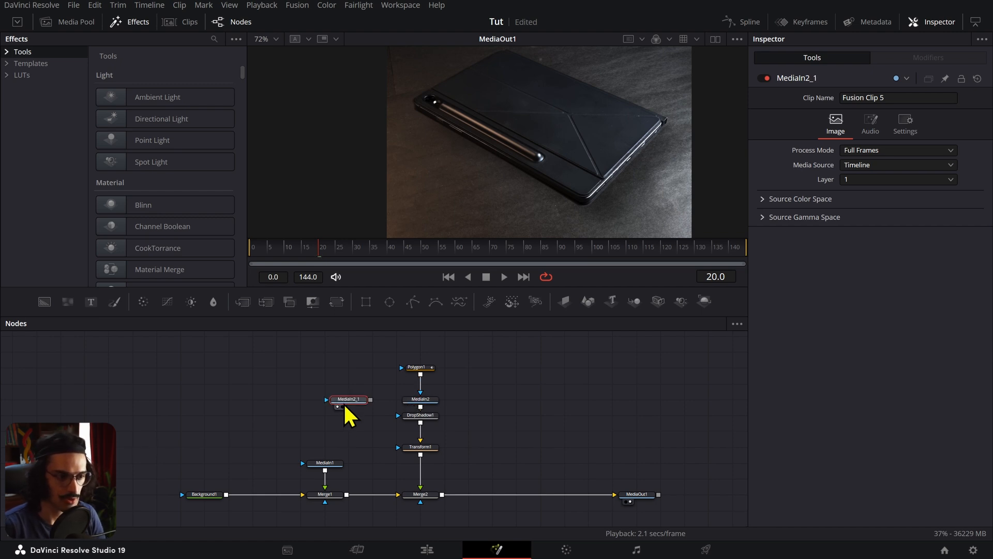
scroll(380, 185, "down", 3)
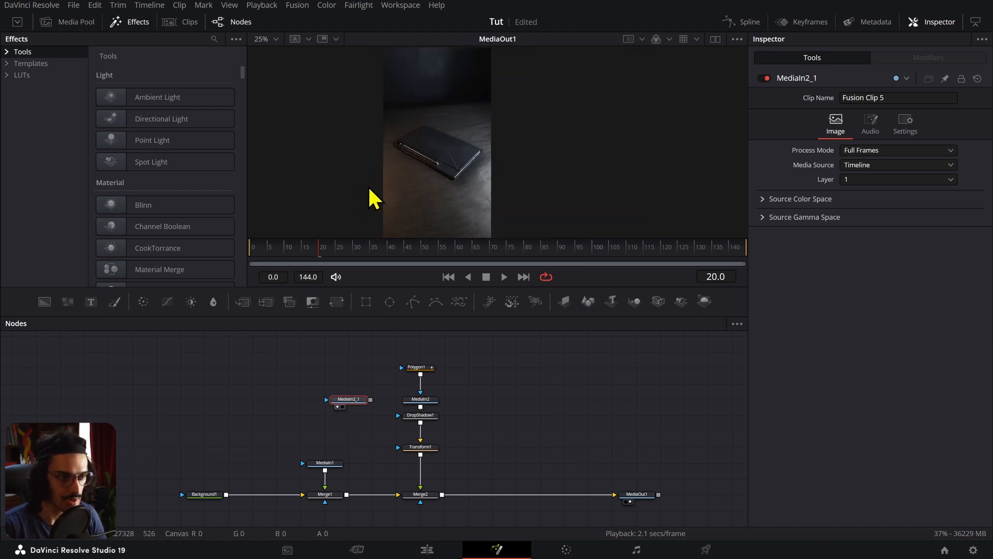
left_click(716, 39)
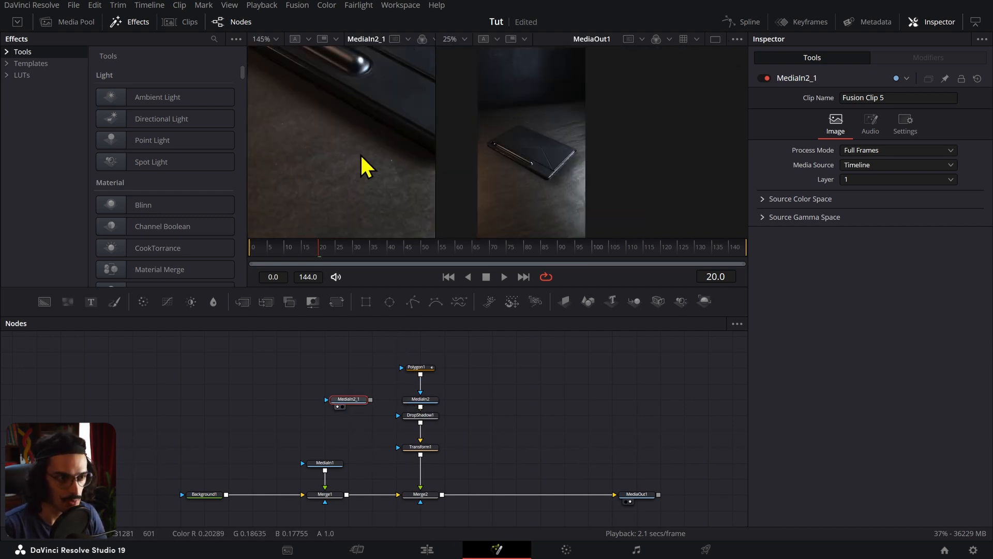
scroll(554, 188, "up", 8)
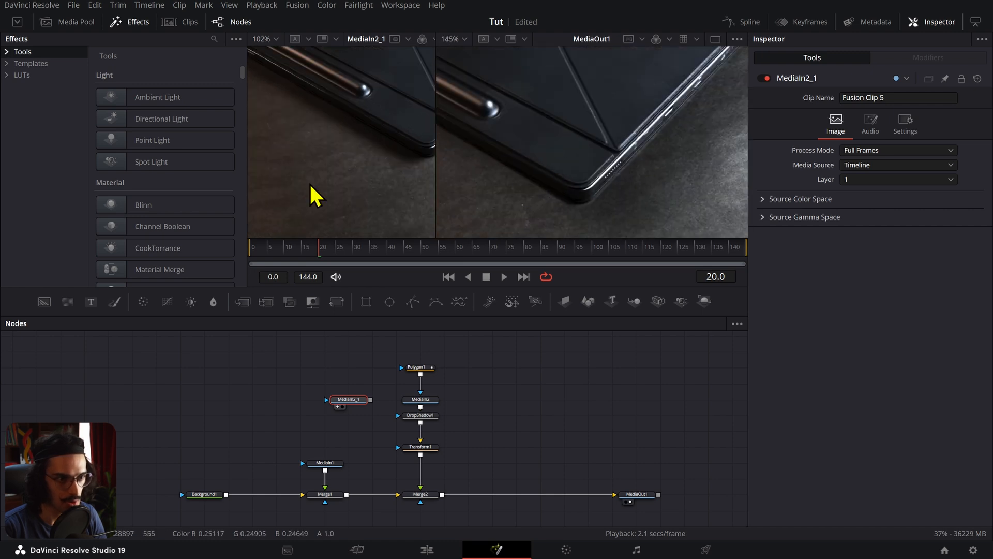
scroll(292, 215, "down", 2)
scroll(590, 202, "down", 2)
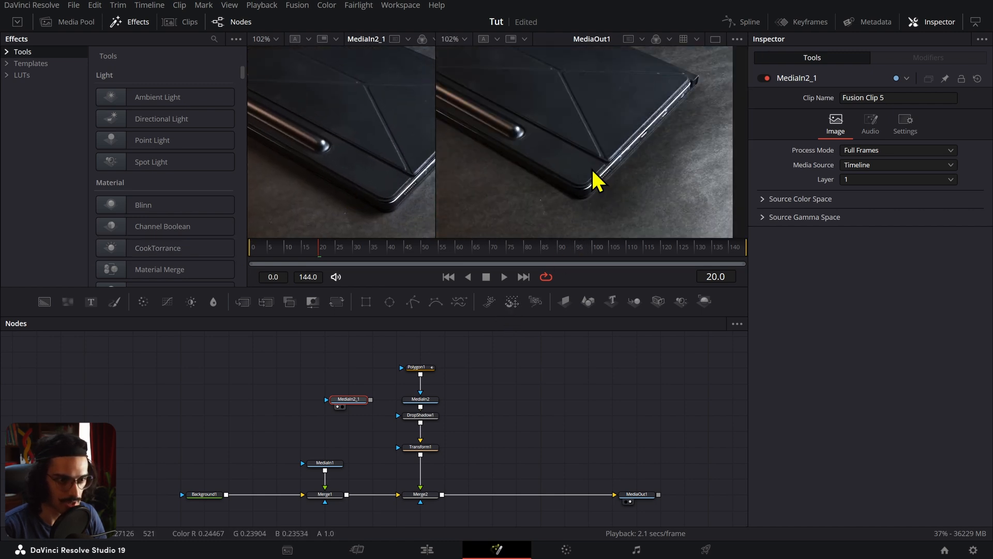
- Set DropShadow1's Blur to 0.003 and its Drop Distance to 0.013
left_click(431, 415)
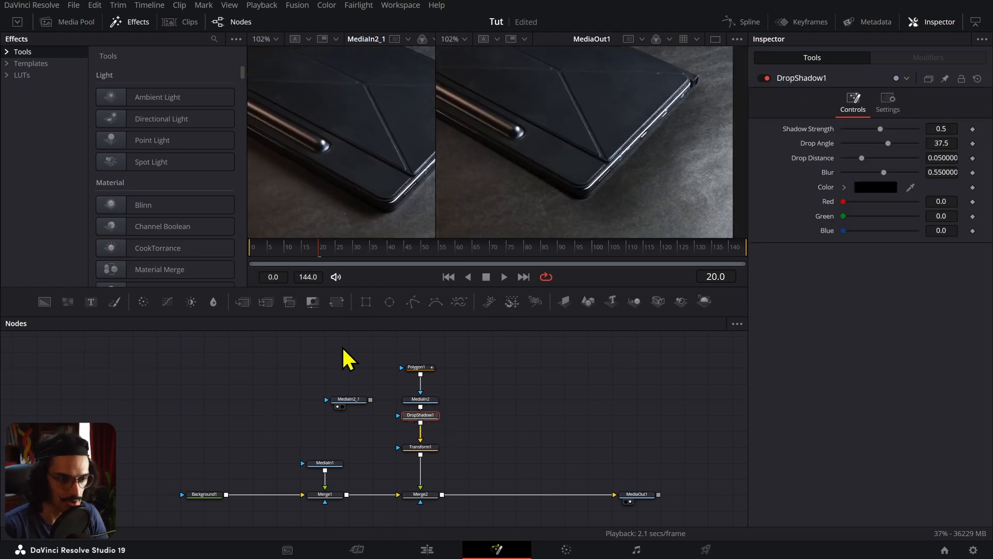
left_click(356, 404)
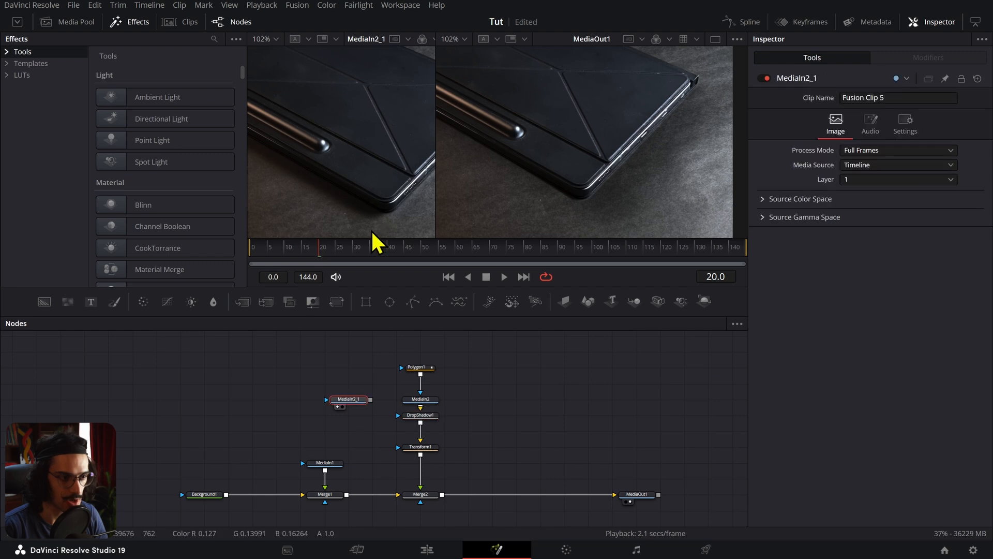
left_click(422, 416)
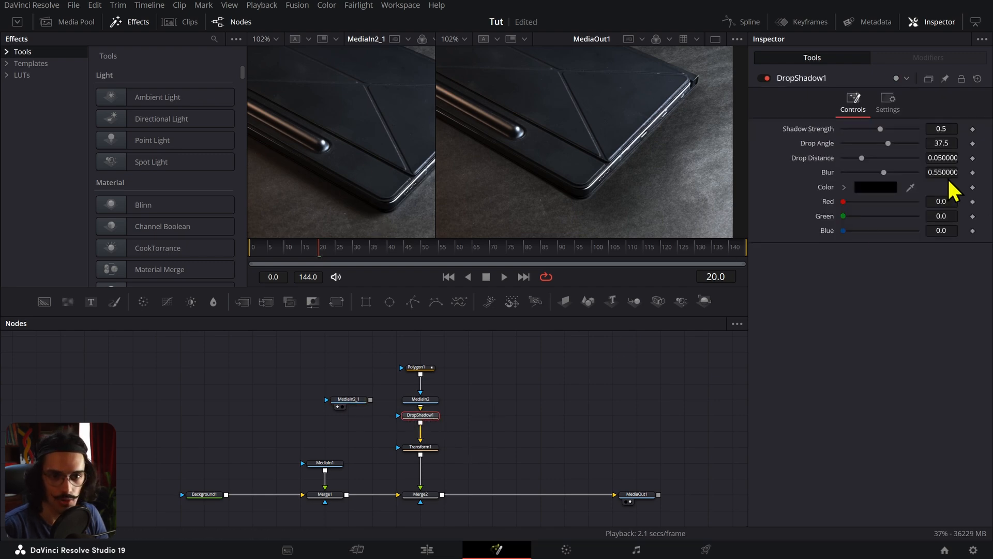
left_click_drag(879, 172, 849, 172)
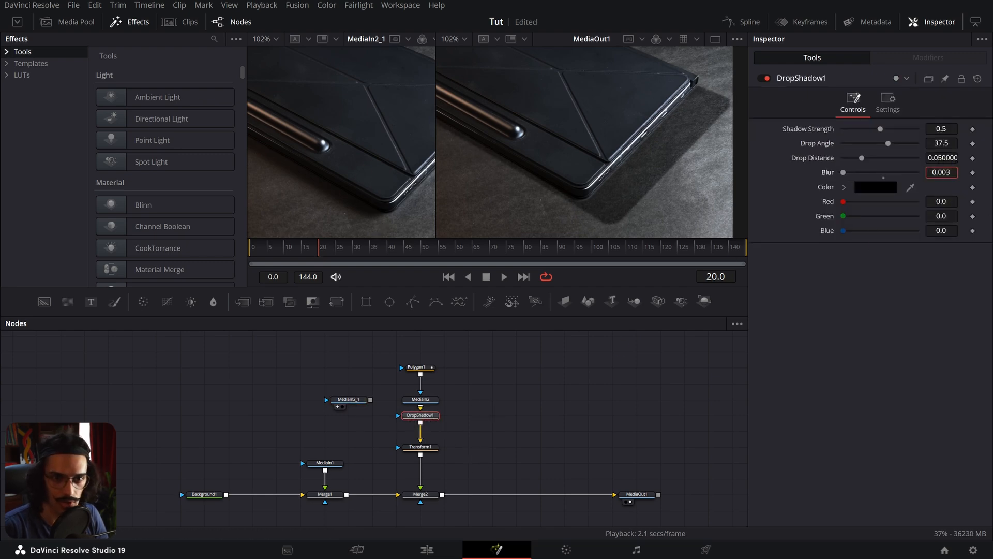
left_click_drag(947, 159, 745, 160)
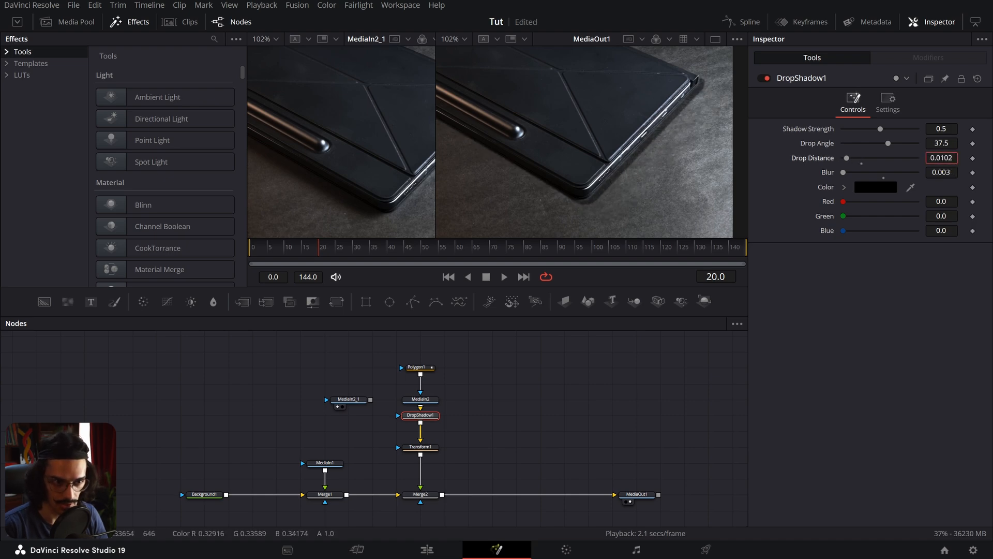
scroll(642, 122, "down", 3)
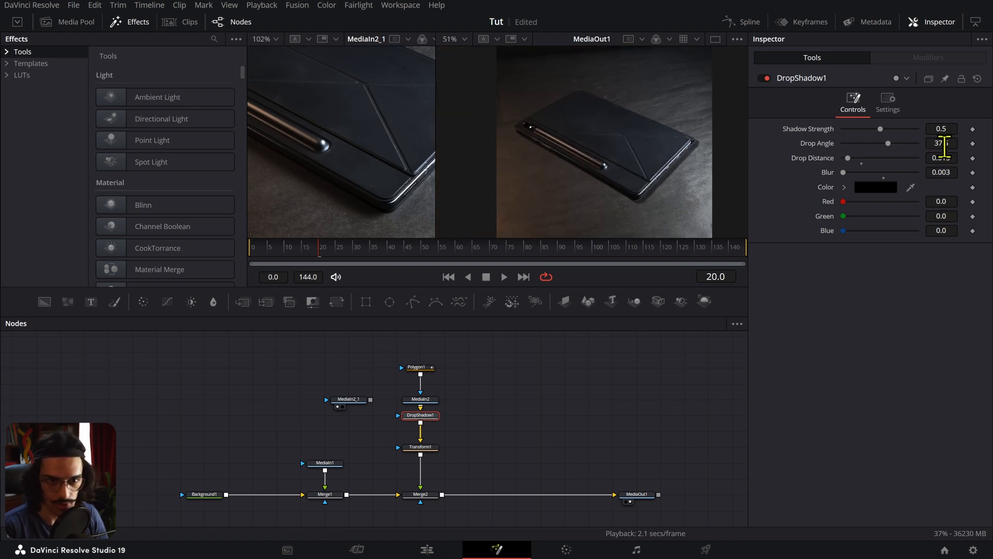
- Set DropShadow1's Drop Angle to -200
left_click_drag(941, 143, 913, 143)
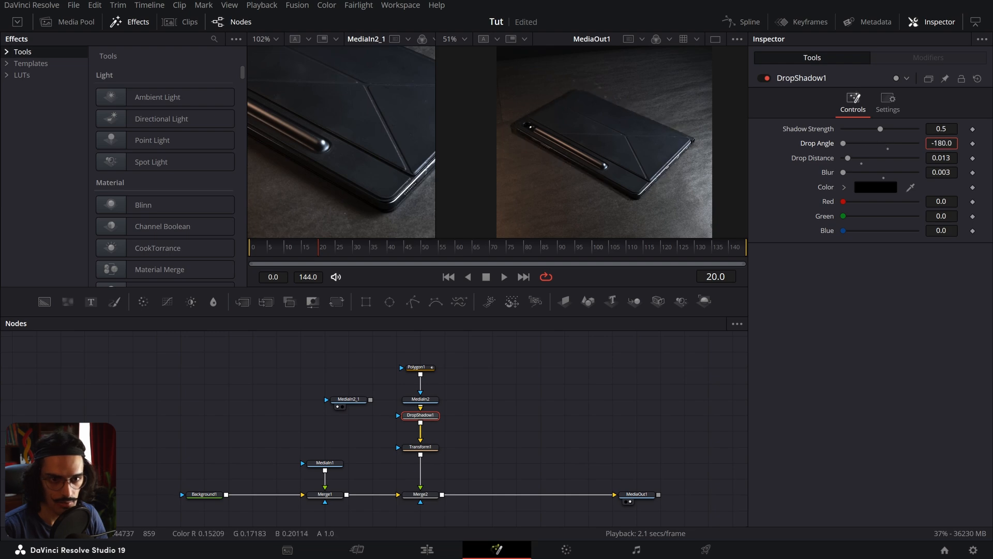
double_click(947, 145)
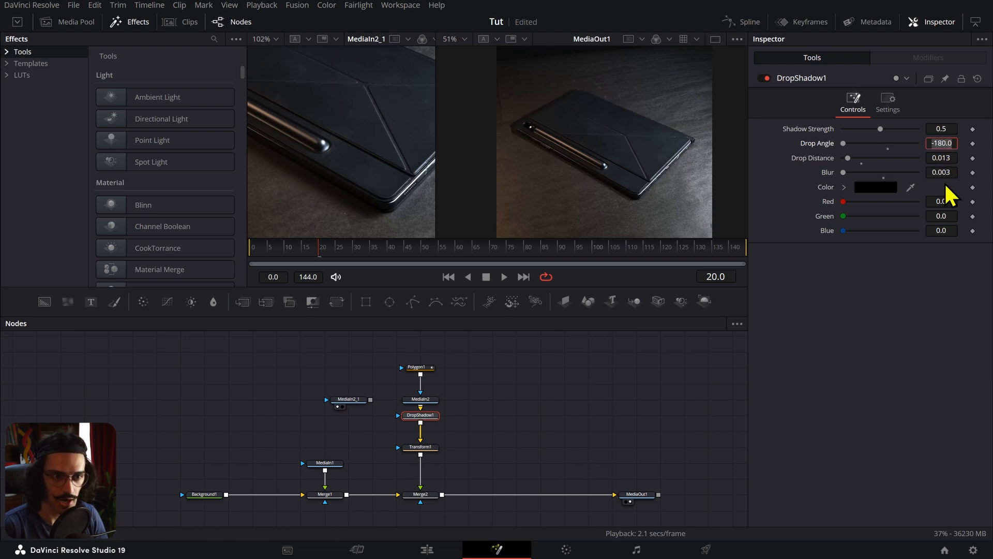
scroll(628, 207, "up", 2)
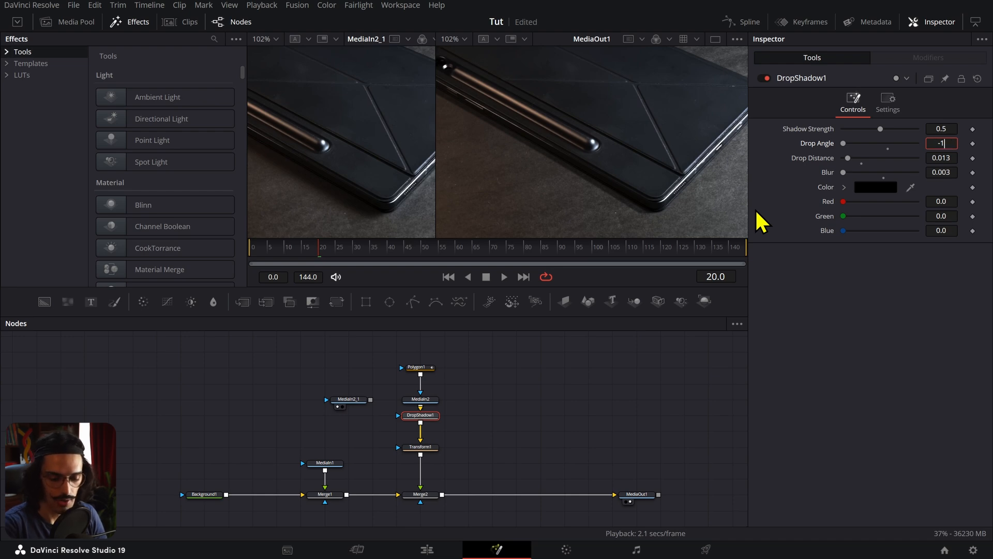
type("-200")
key("Return")
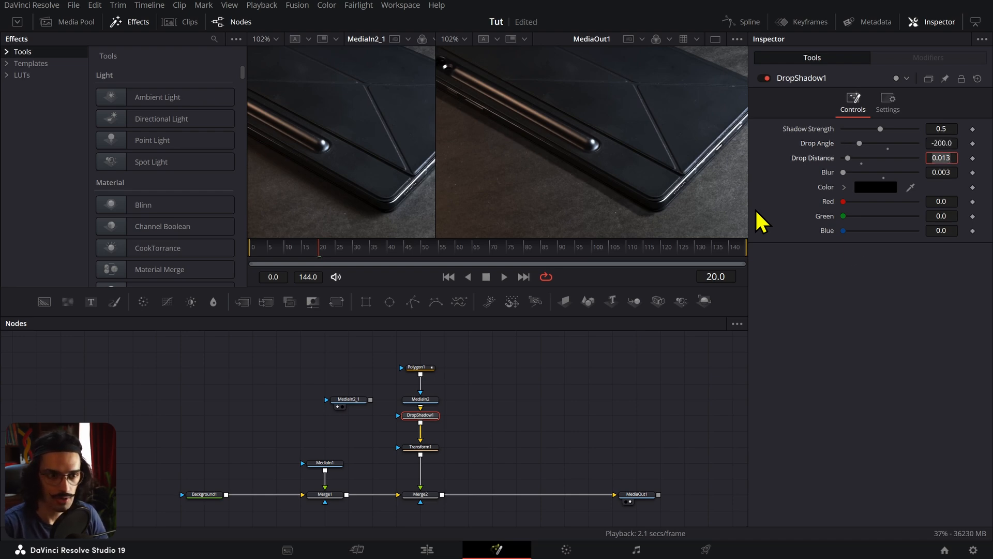
- Adjust DropShadow1 to Drop Angle -191.99, Drop Distance 0.0159, Blur 0.126 and Shadow Strength 0.634
left_click_drag(948, 143, 940, 172)
left_click_drag(931, 158, 933, 158)
left_click_drag(931, 129, 938, 129)
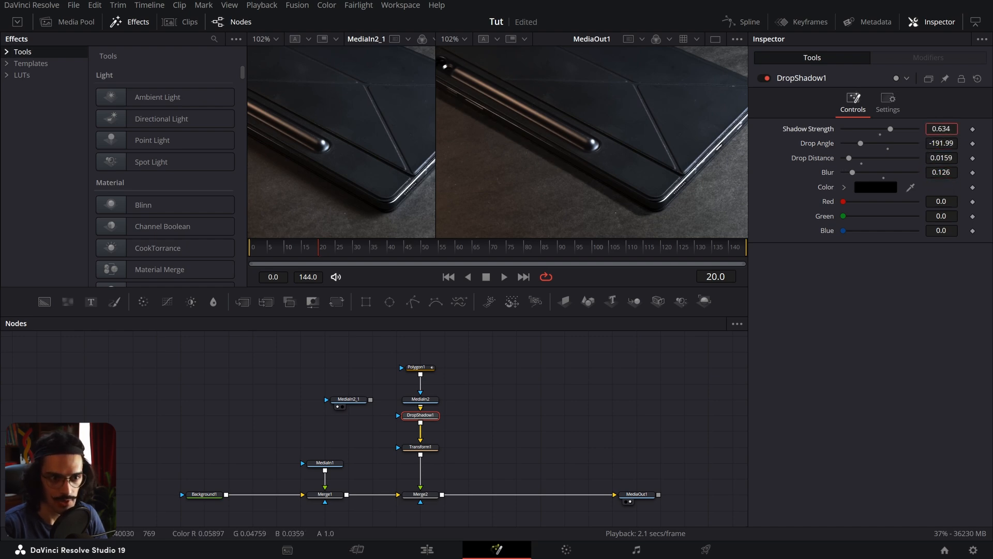
key("ctrl+f")
key("ctrl+f")
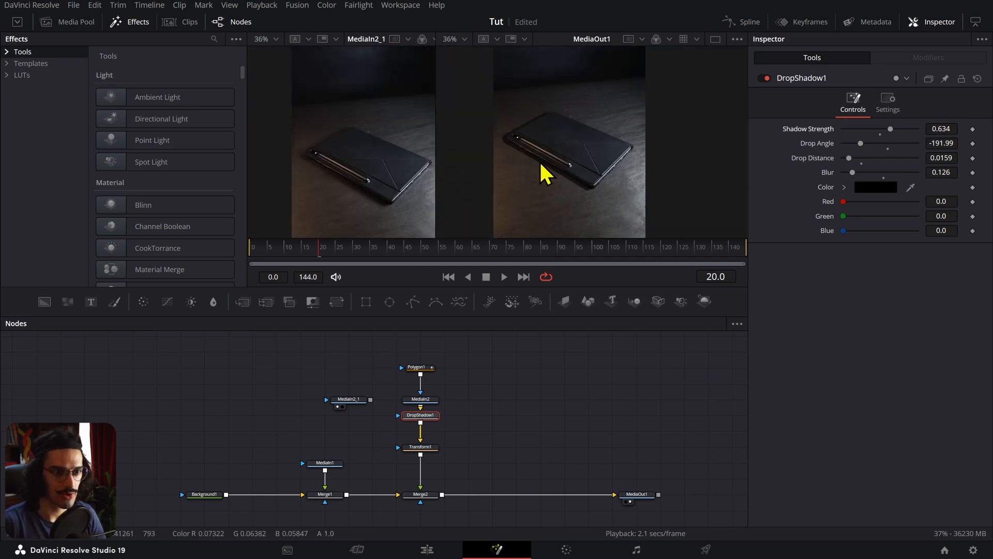
- Fine-tune DropShadow1's Blur and Drop Distance while checking the shadow along the tablet's edge
scroll(546, 173, "up", 5)
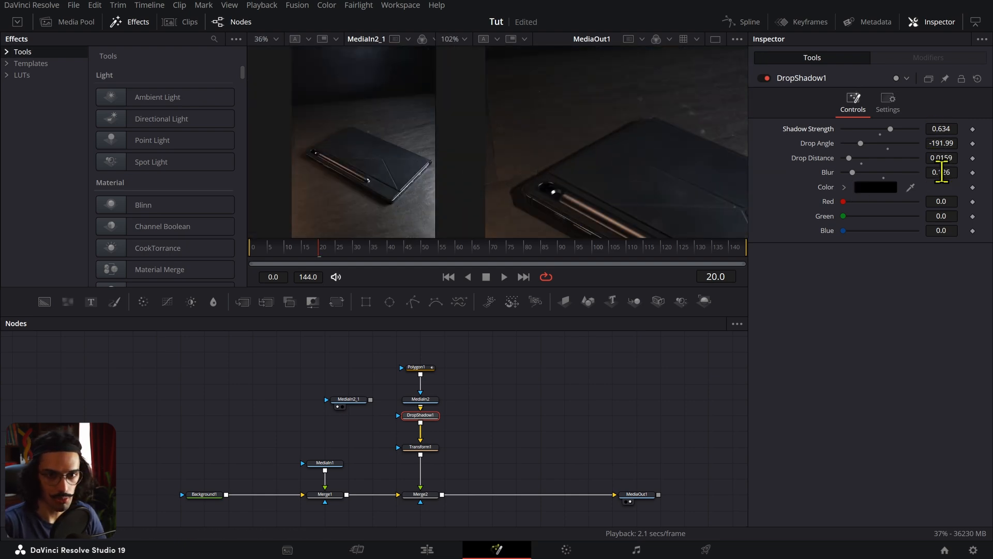
mouse_move(941, 172)
left_mouse_down()
mouse_move(952, 172)
mouse_move(942, 158)
left_mouse_up()
scroll(636, 204, "down", 5)
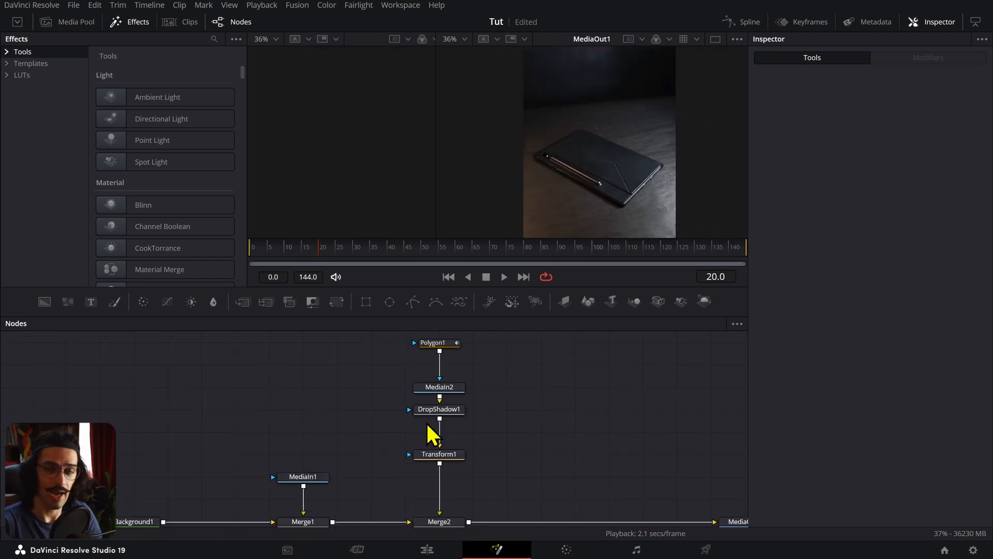
- Add a Center keyframe to Transform1 at frame 5
scroll(433, 434, "down", 4)
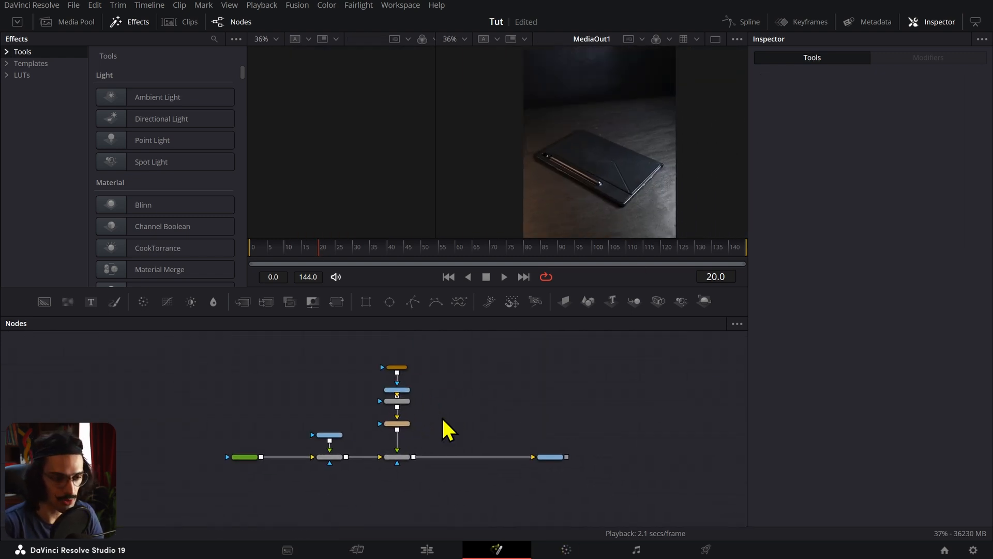
scroll(445, 428, "up", 4)
left_click(673, 488)
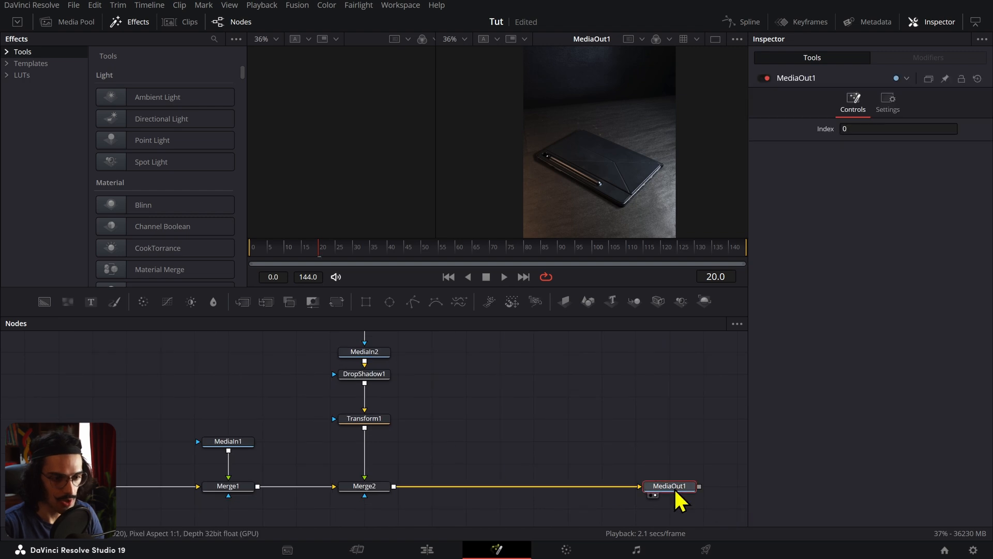
left_click(386, 418)
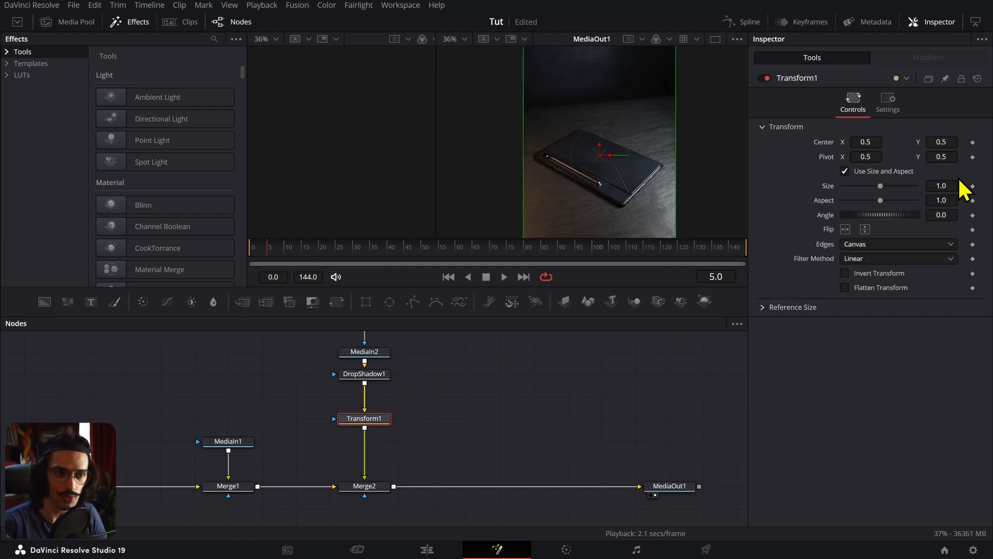
left_click(973, 141)
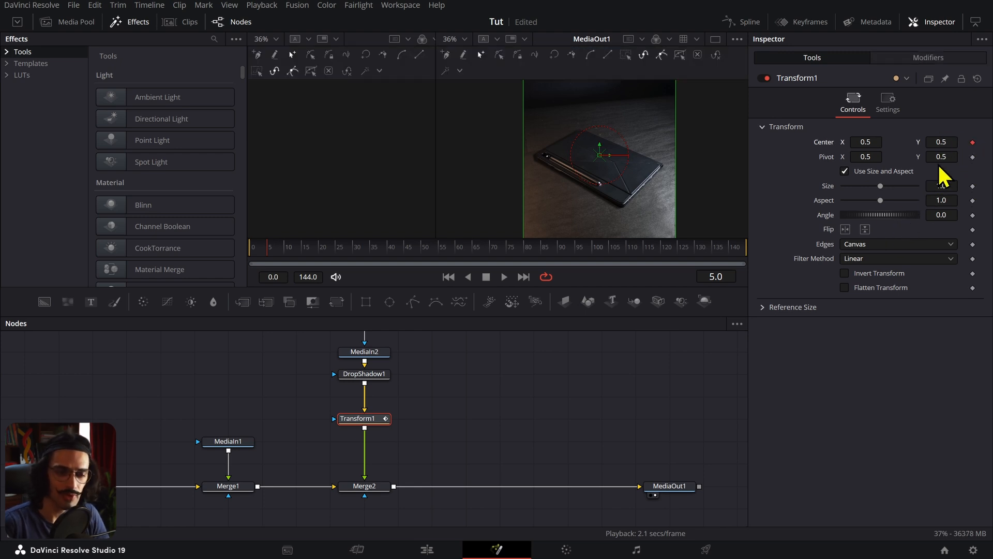
- Set Transform1's Pivot Y to 0.485 and return to a single MediaOut1 viewer
left_click_drag(943, 156, 939, 156)
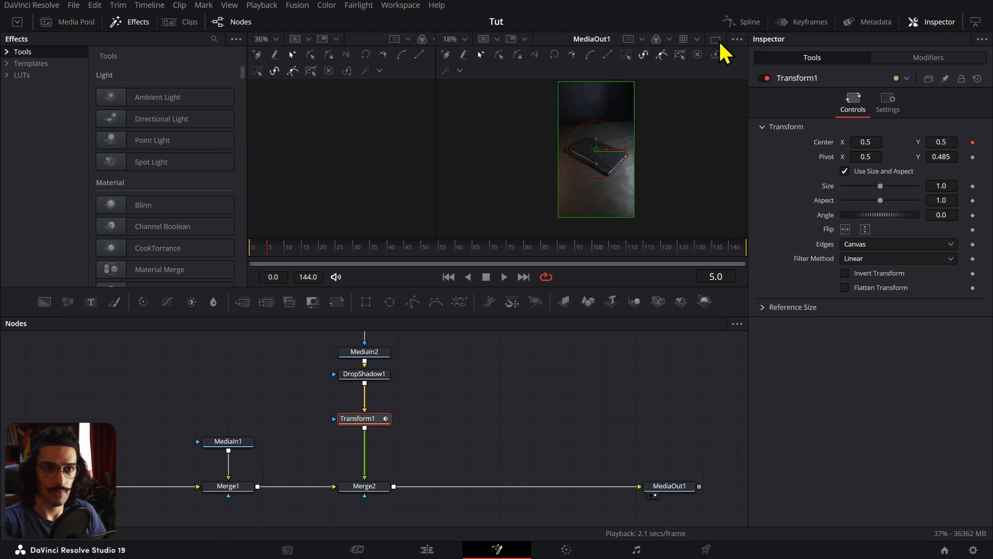
left_click(716, 39)
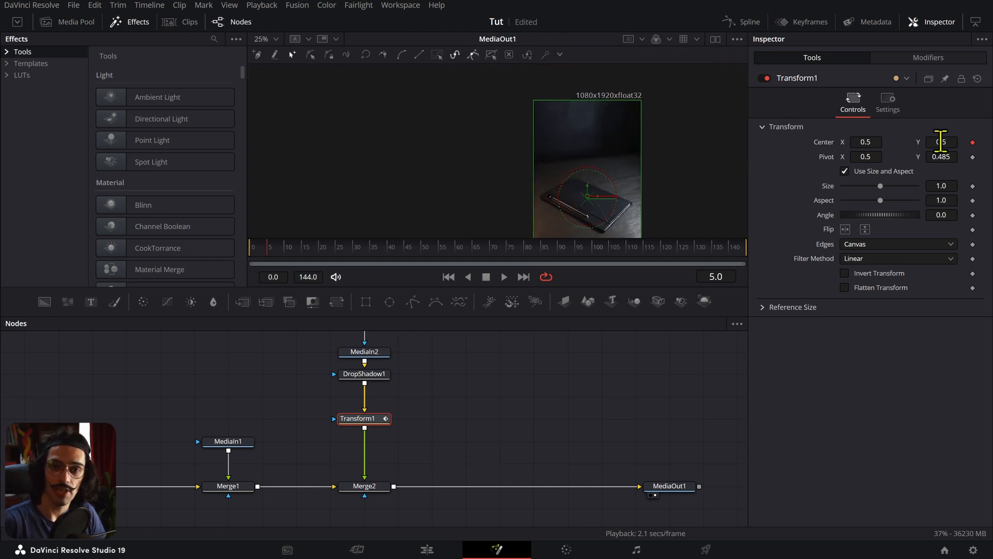
- Animate Transform1's Center Y from 1.286 at frame 5 to 0.5 at frame 15
left_click_drag(941, 141, 983, 141)
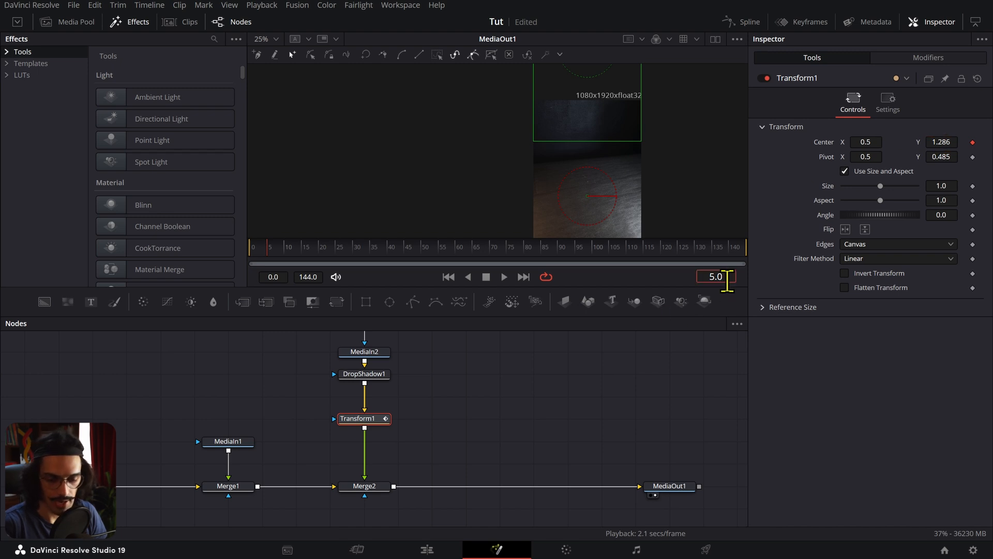
type("0")
key("Return")
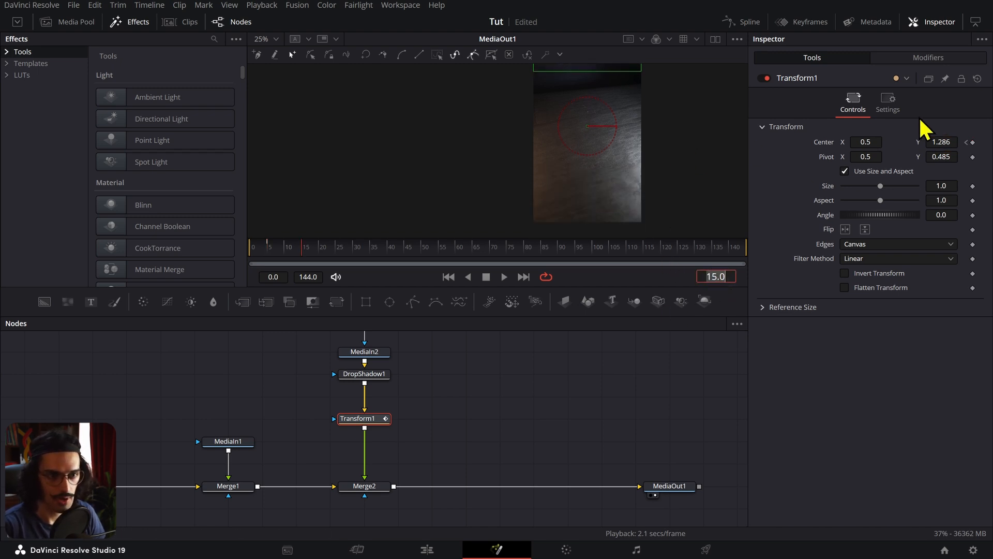
left_click(952, 141)
type("0.5")
key("Tab")
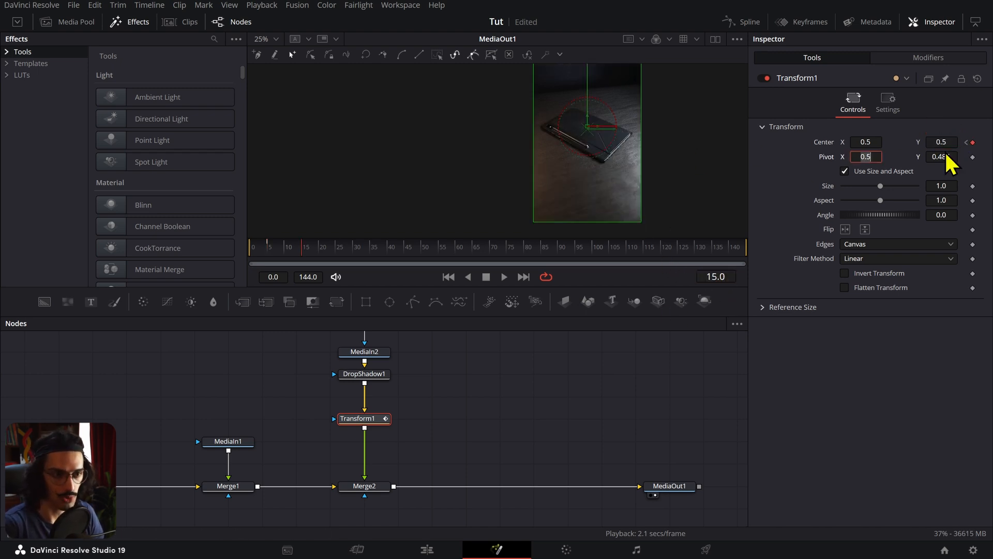
- Fit Transform1's Displacement curve in the Spline editor and smooth both of its keyframes
key("ctrl+f")
left_click(743, 22)
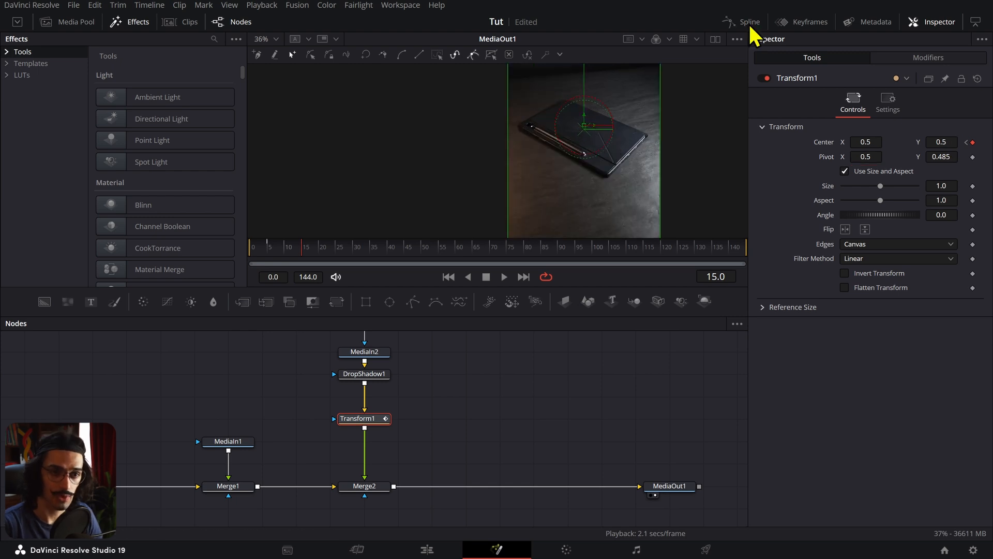
left_click_drag(131, 386, 436, 385)
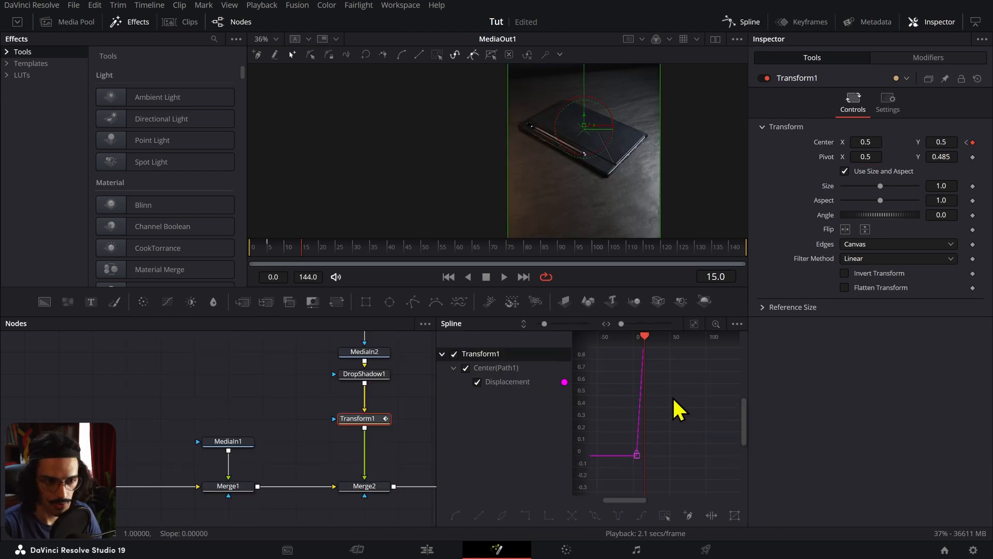
left_click(694, 324)
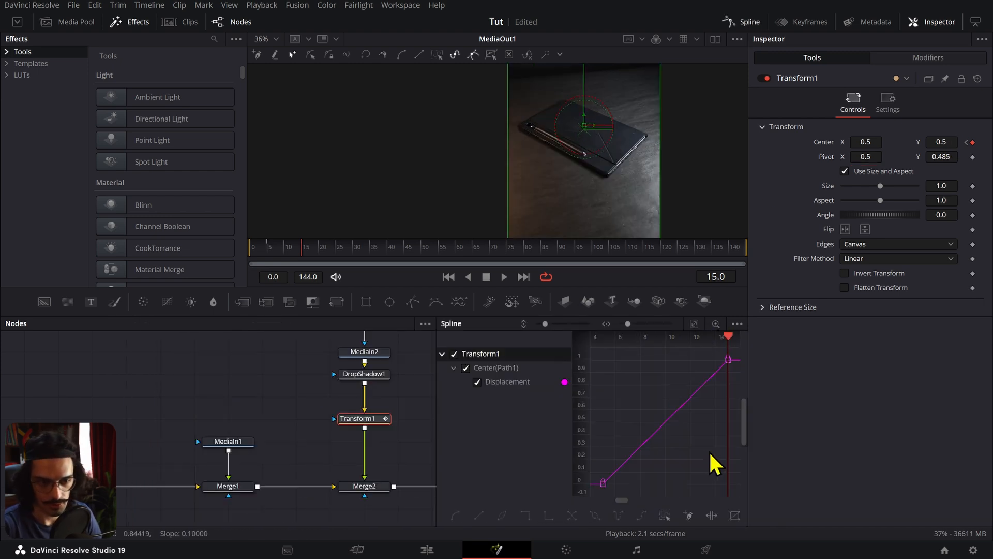
key("ctrl+a")
key("t")
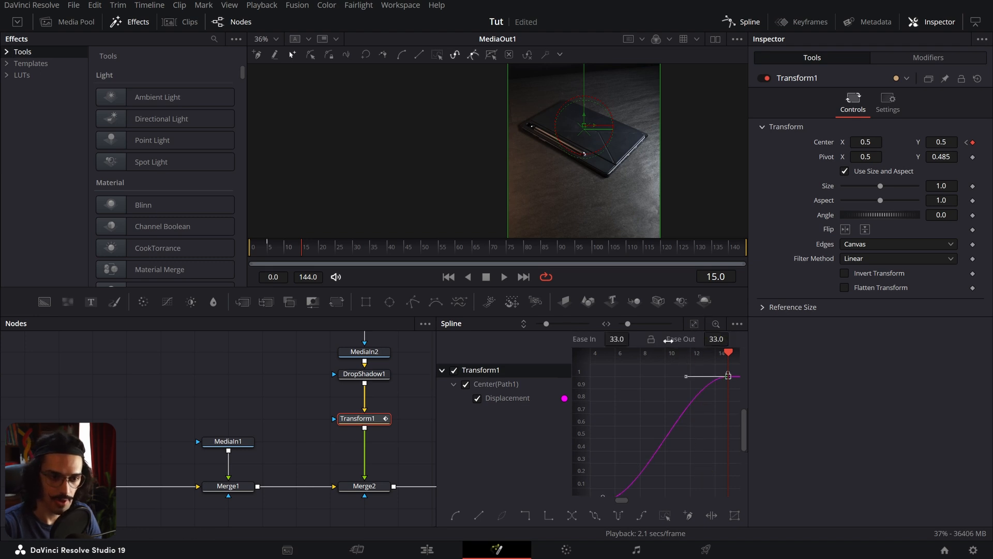
- Adjust the Displacement curve's easing to Ease In 48.0 and Ease Out 84.0, scrubbing through the tablet's movement
left_click_drag(668, 340, 675, 340)
left_click(285, 247)
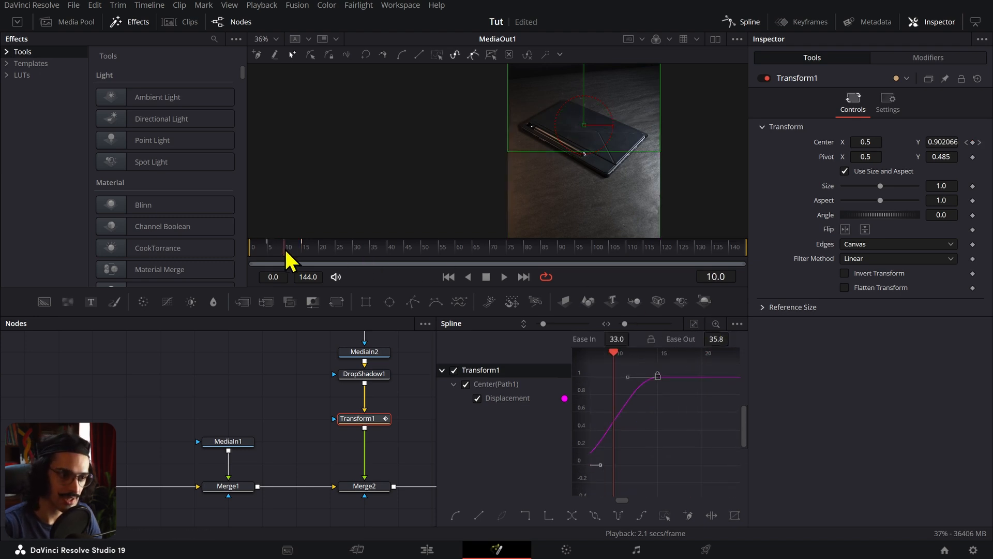
left_click_drag(285, 248, 288, 247)
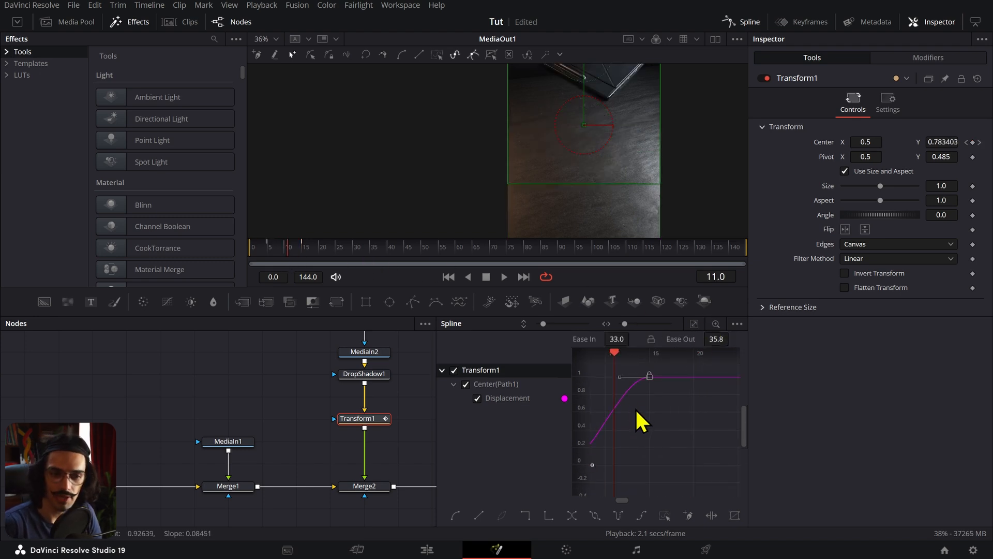
left_click_drag(636, 408, 678, 408)
scroll(679, 407, "down", 2)
left_click_drag(668, 385, 676, 452)
scroll(628, 141, "down", 3)
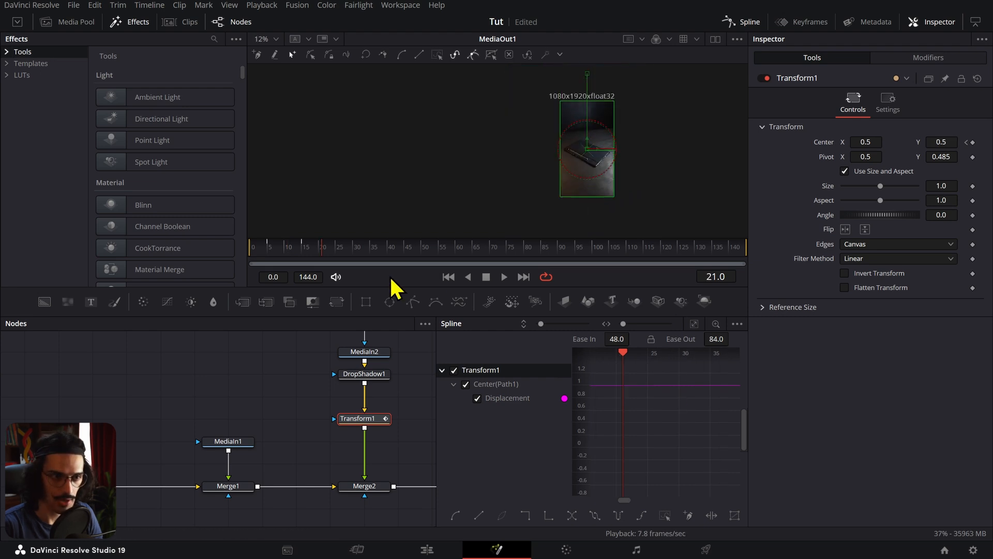
- Play back the tablet's drop from around frame 5 to check the eased motion
left_click(265, 245)
key("space")
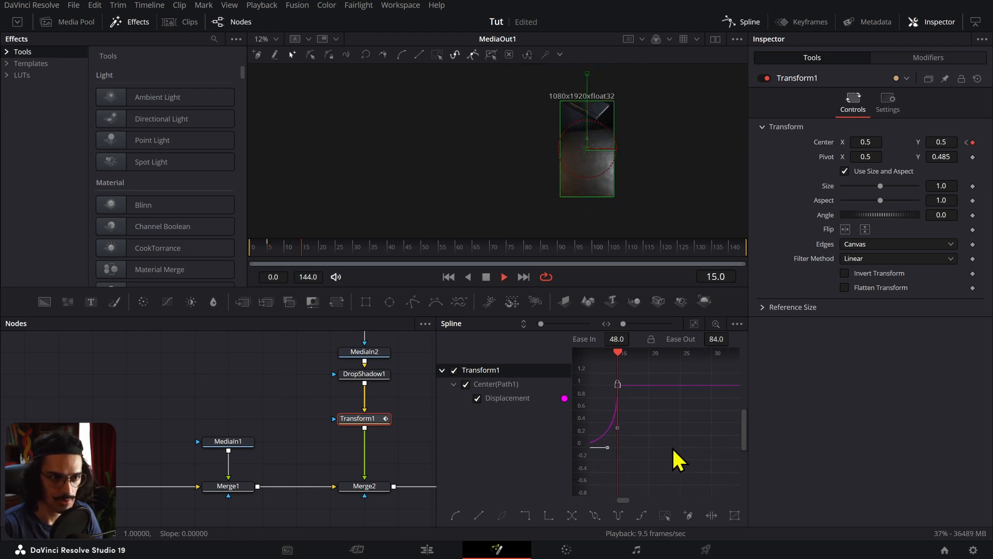
key("space")
- Add Size keyframes to Transform1 at frames 15 and 14
left_click_drag(292, 251, 303, 256)
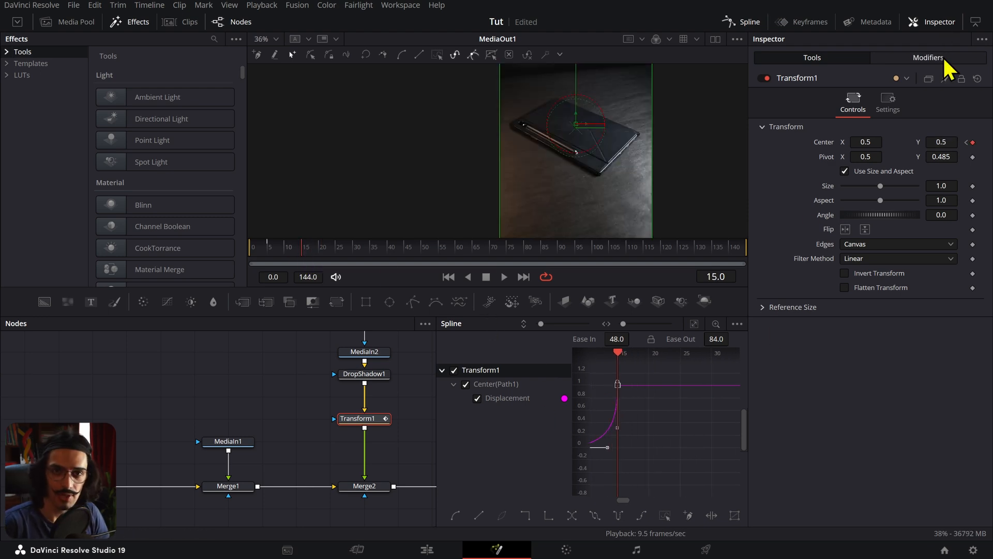
left_click(973, 186)
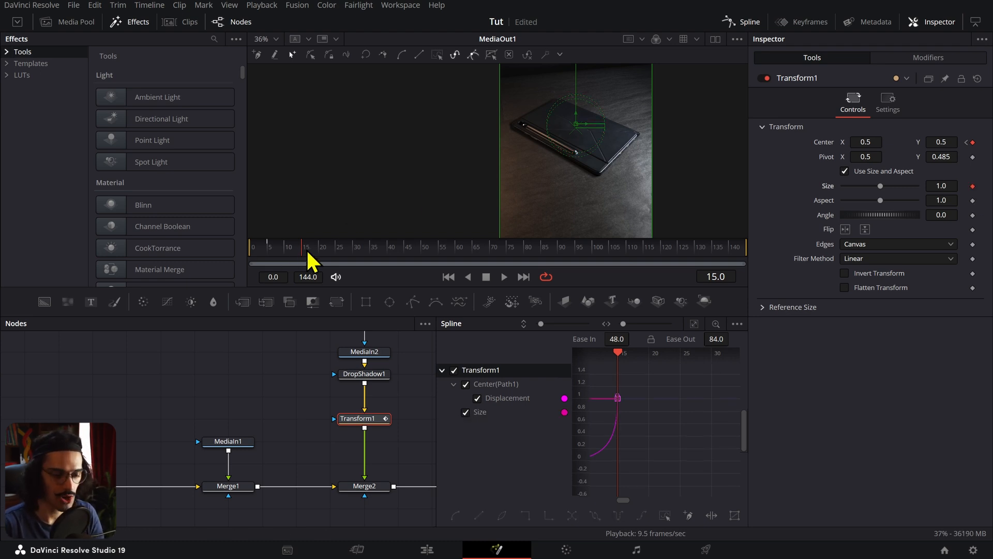
key("Left")
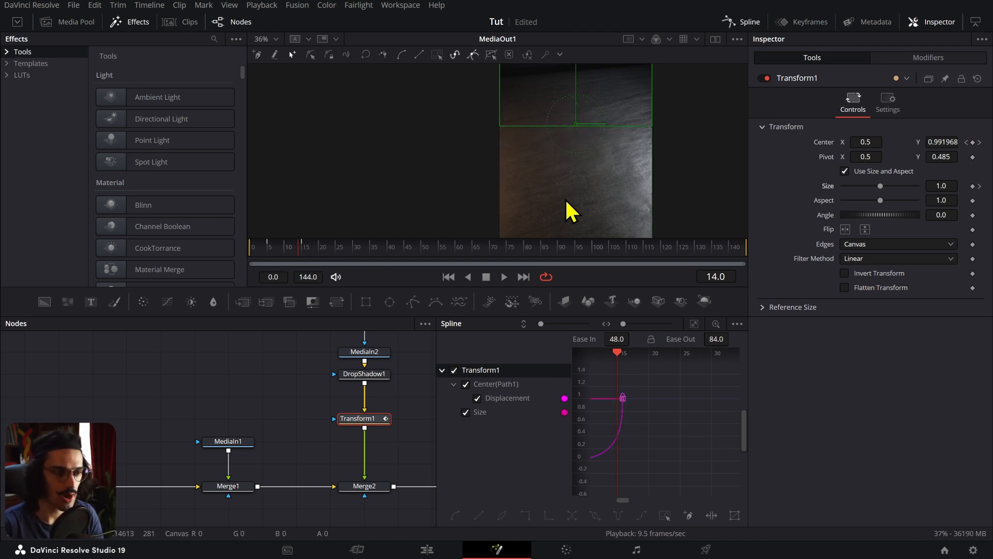
left_click(973, 187)
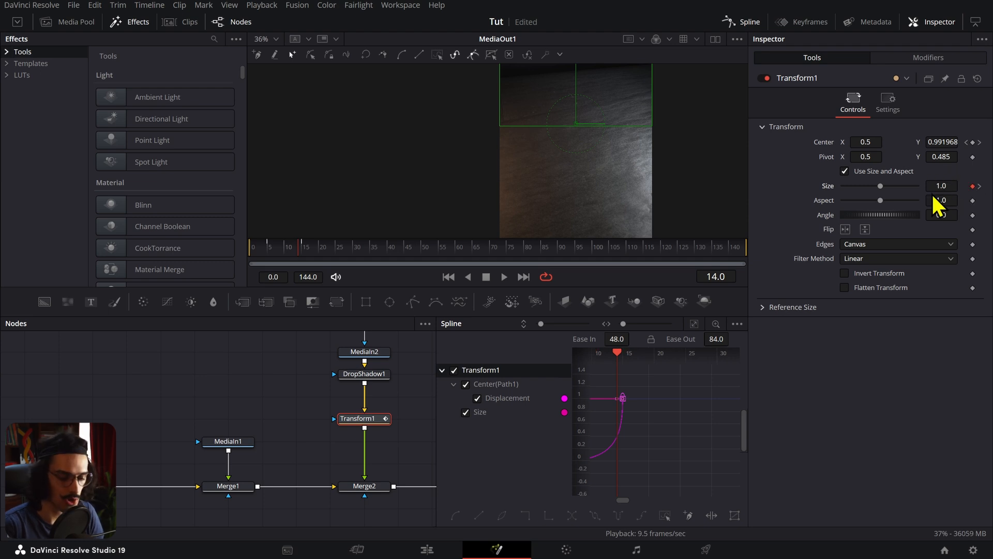
key("Right")
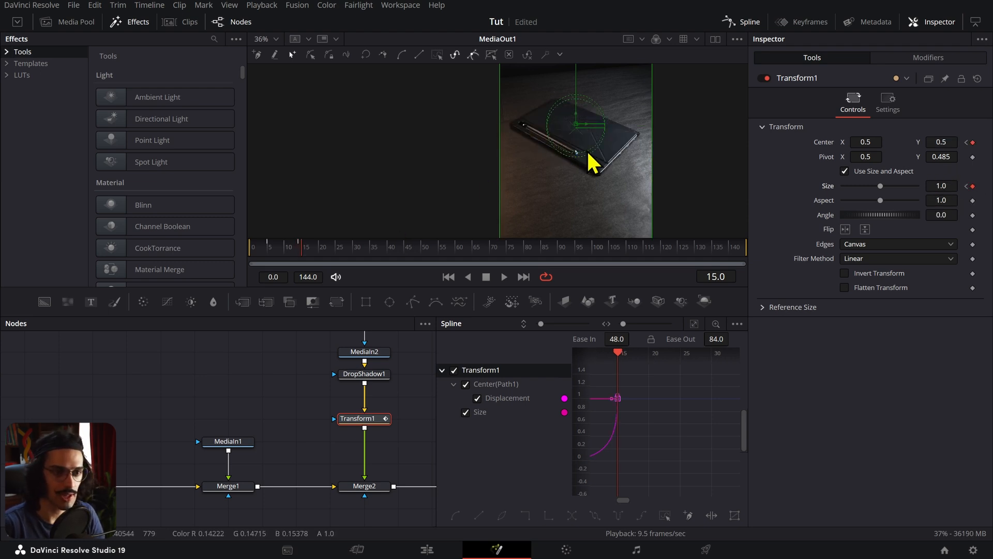
- Set Transform1's Size to 1.0188 at frame 15 and to 1 at frame 16
scroll(589, 151, "up", 5)
left_click_drag(951, 186, 962, 186)
scroll(531, 179, "down", 3)
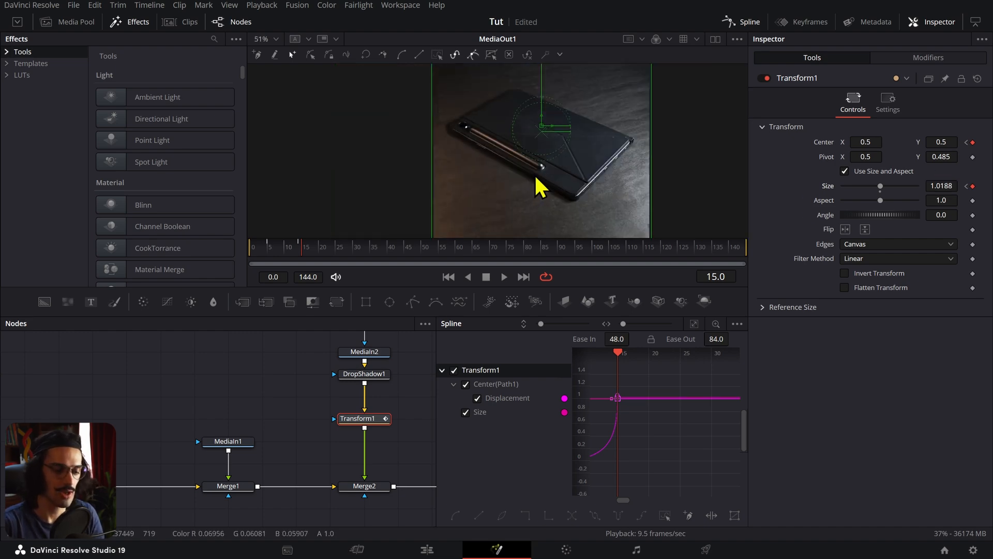
key("Right")
left_click(942, 186)
type("1")
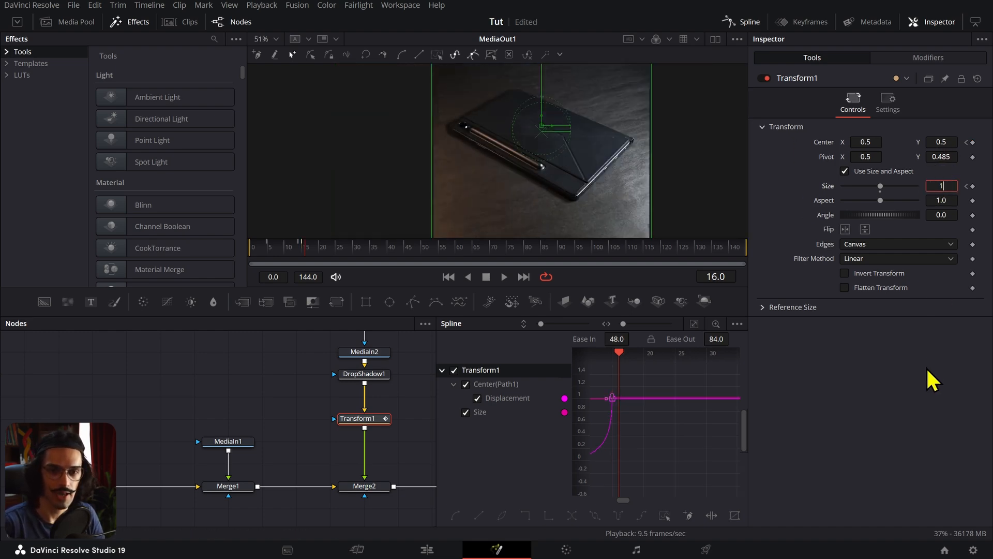
key("Return")
- Play back the drop repeatedly to check the tablet's size bump on landing
left_click(294, 247)
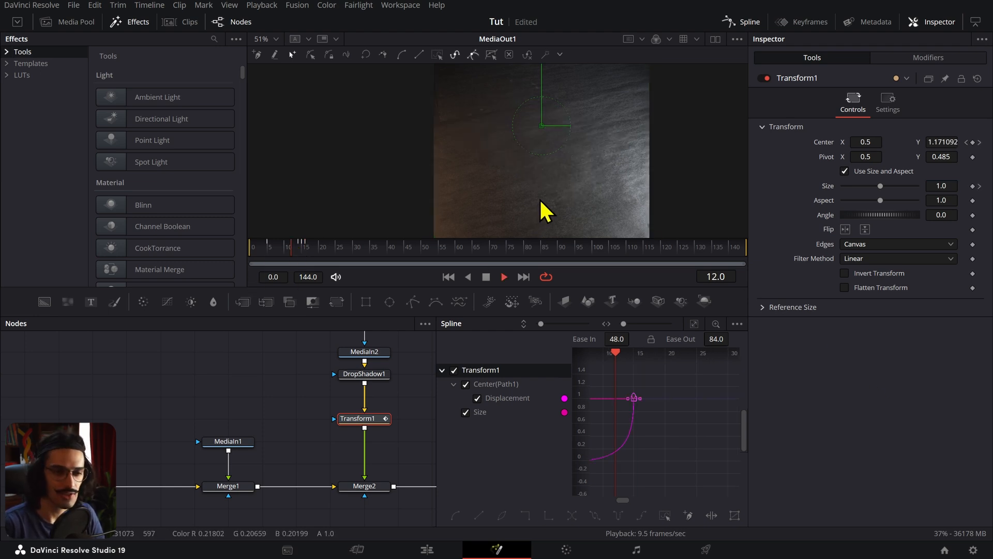
key("space")
left_click(272, 253)
scroll(544, 181, "down", 2)
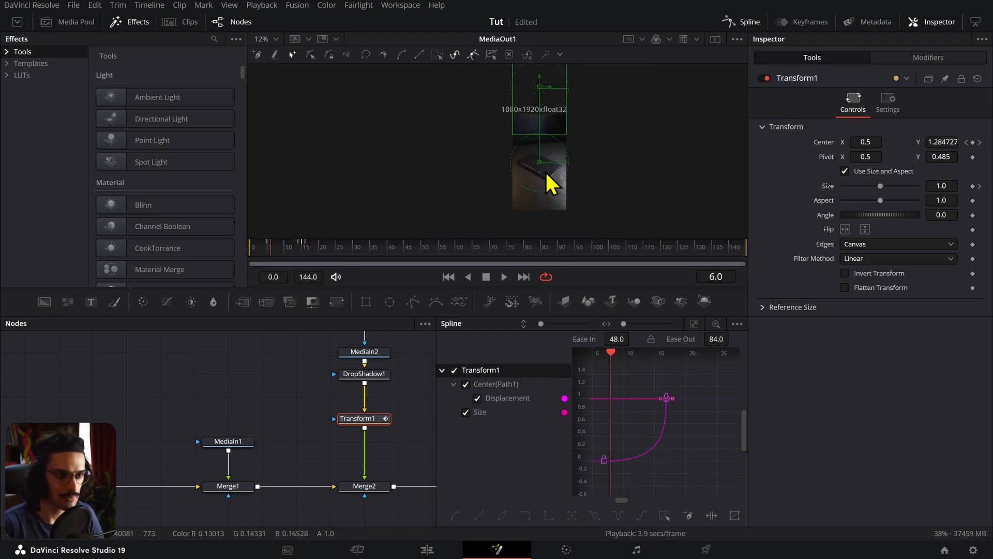
key("space")
scroll(544, 166, "up", 1)
key("space")
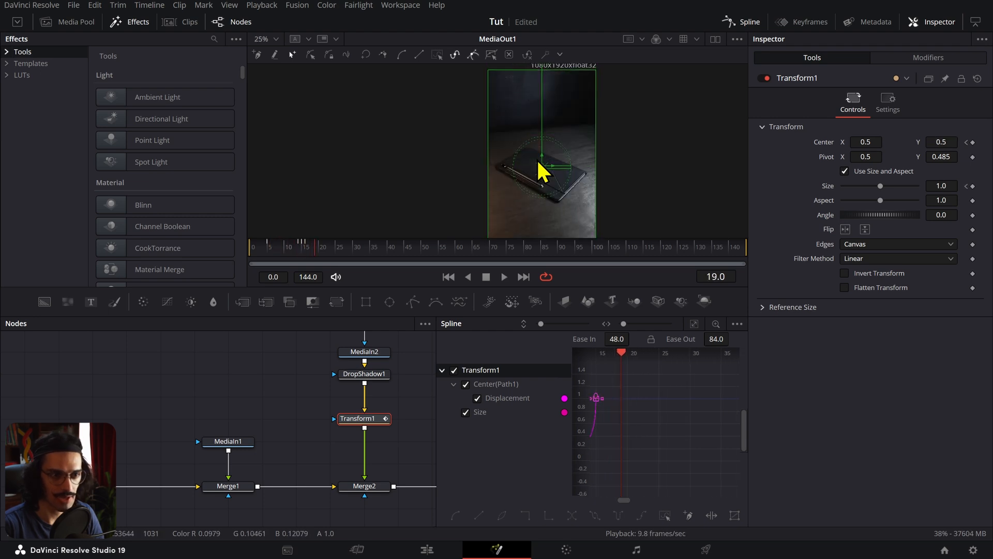
- Isolate the Size curve in the Spline editor and ease its keyframes with Ease In 64.2 and Ease Out 68.1
left_click(304, 252)
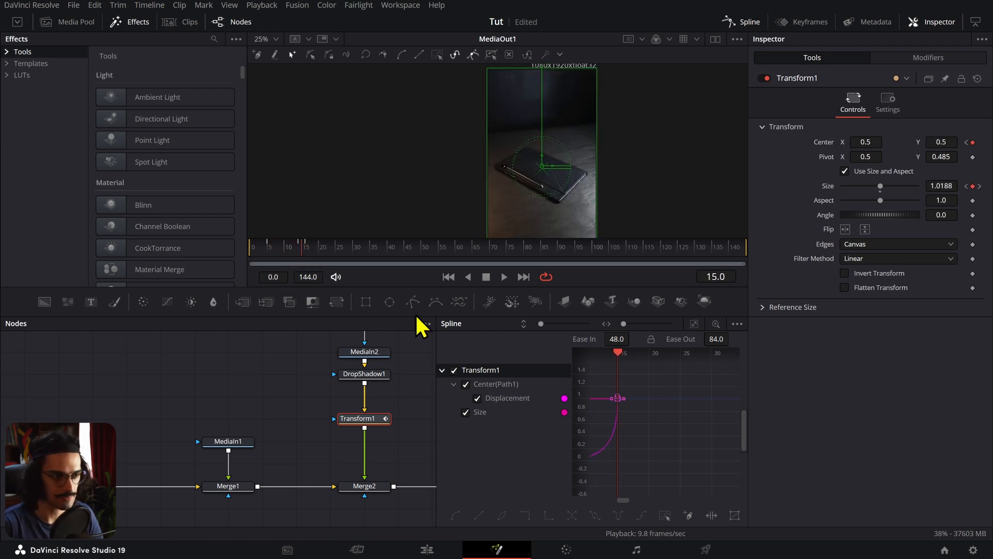
left_click(480, 412)
scroll(620, 396, "up", 4)
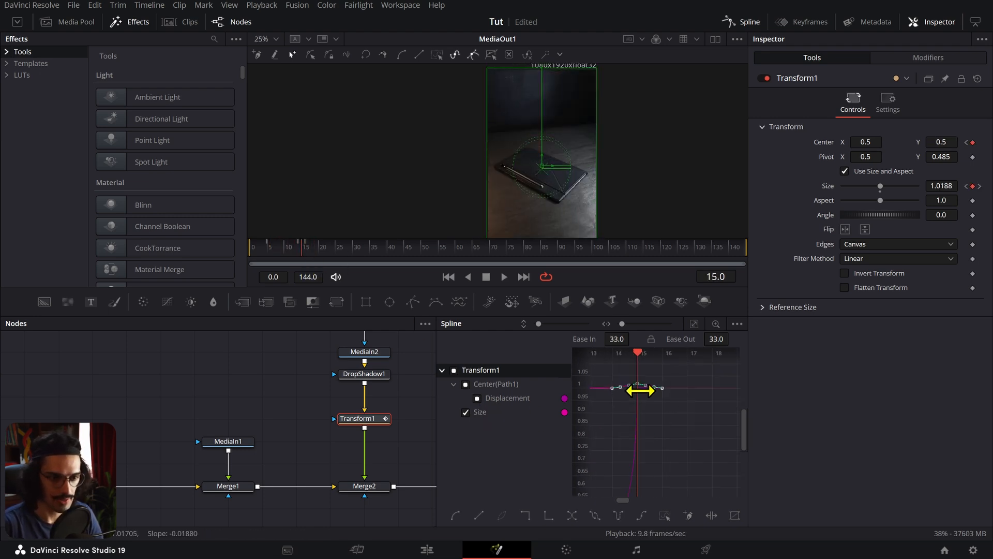
scroll(641, 392, "up", 2)
left_click_drag(655, 394, 702, 406)
key("t")
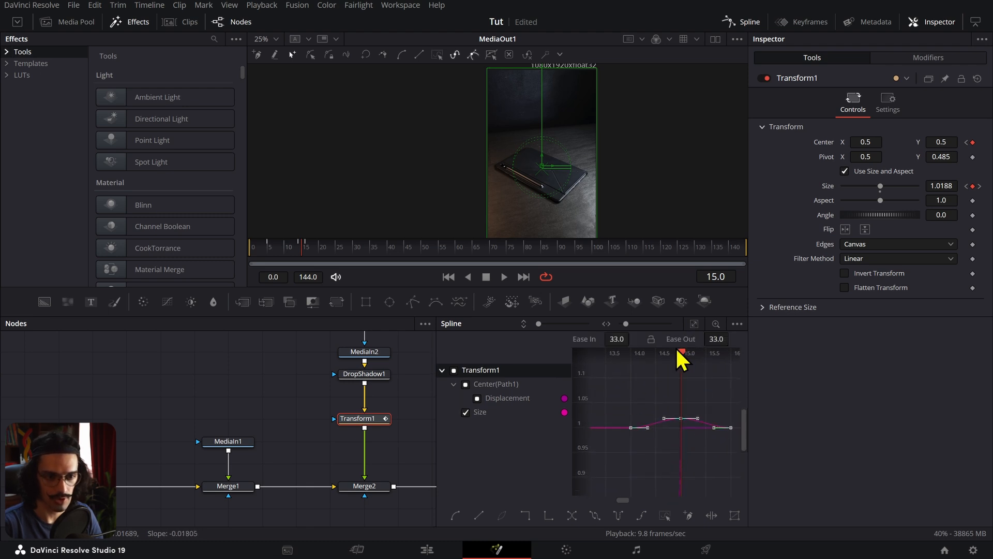
left_click_drag(732, 337, 733, 337)
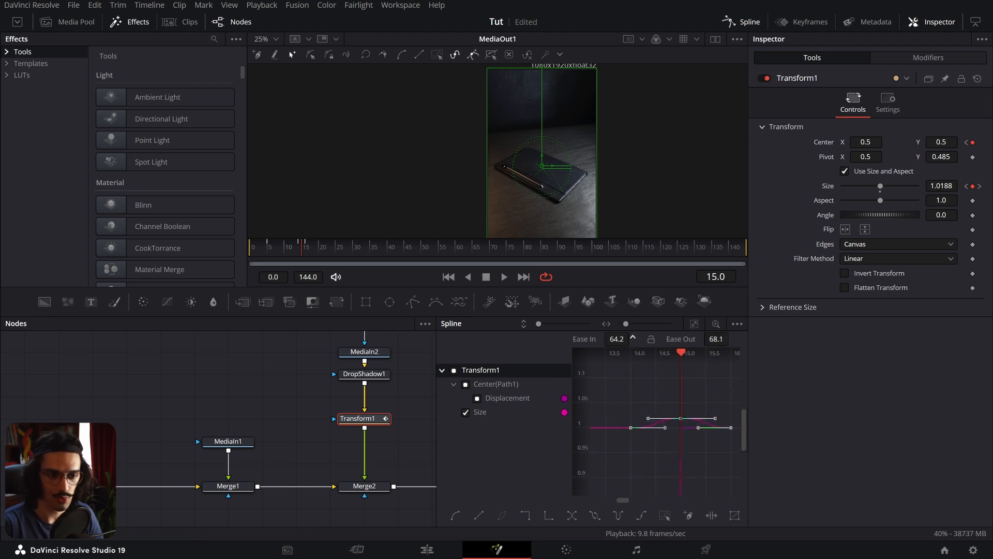
key("space")
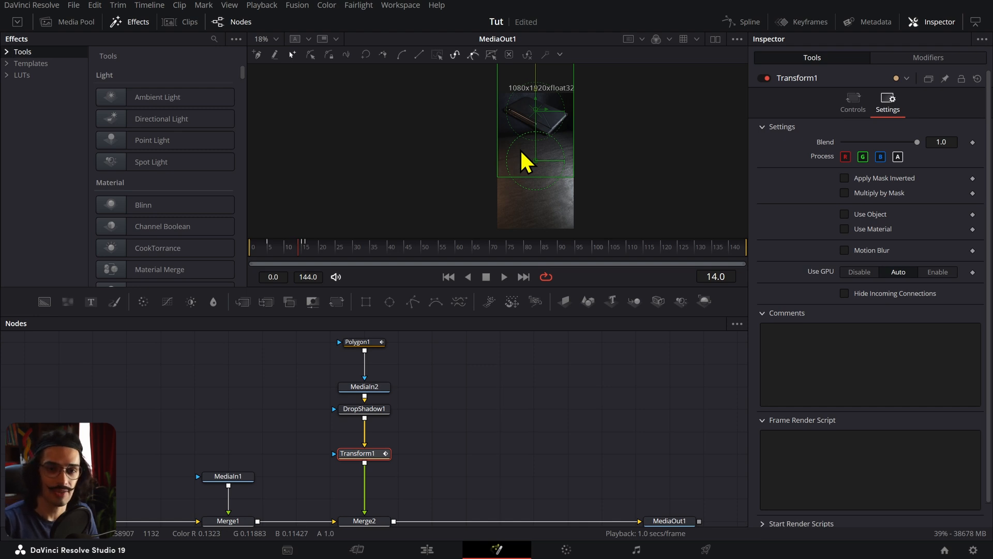
- Enable Motion Blur on Transform1 with Quality 4 and Shutter Angle 240.9, inspecting the blurred tablet at frame 14
left_click(873, 251)
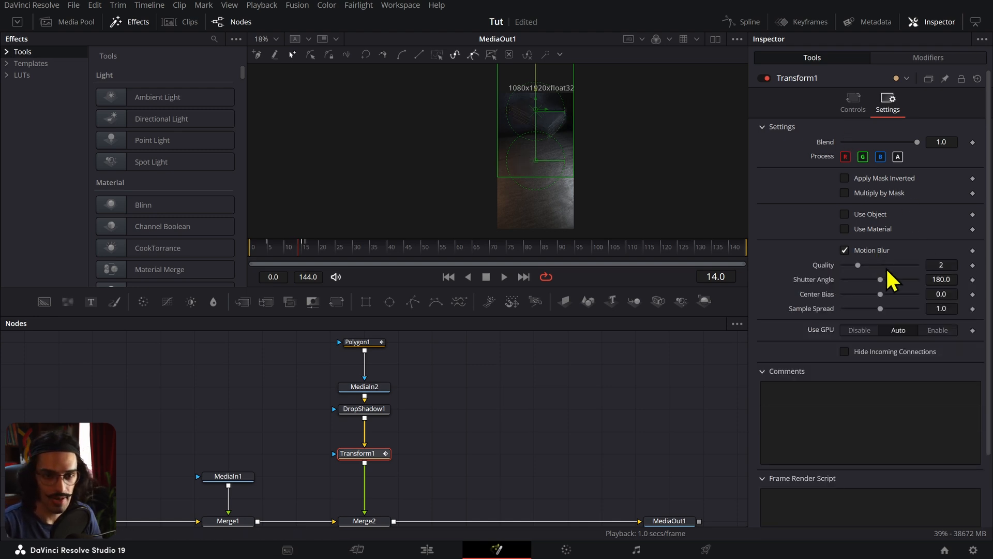
mouse_move(880, 280)
left_mouse_down()
mouse_move(905, 282)
mouse_move(887, 280)
left_mouse_up()
scroll(591, 144, "up", 3)
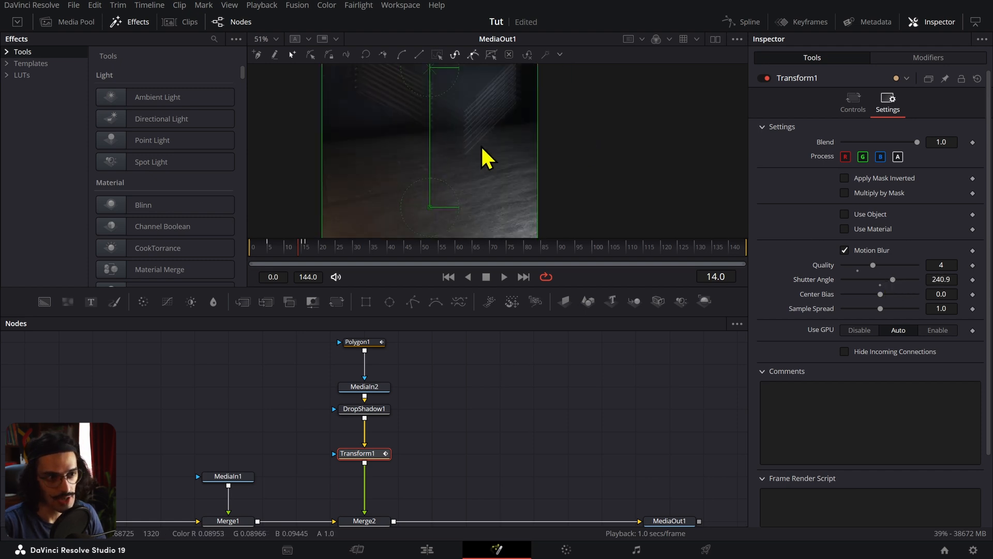
left_click_drag(456, 124, 520, 178)
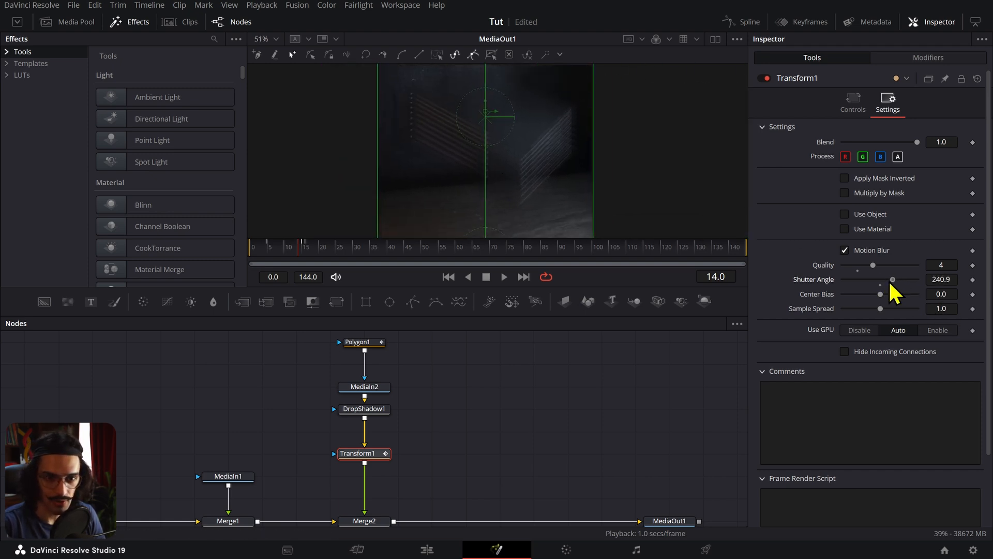
- Refine Transform1's motion blur to Sample Spread 2.46 and Shutter Angle 165.5
mouse_move(891, 280)
left_mouse_down()
mouse_move(839, 285)
mouse_move(880, 292)
left_mouse_up()
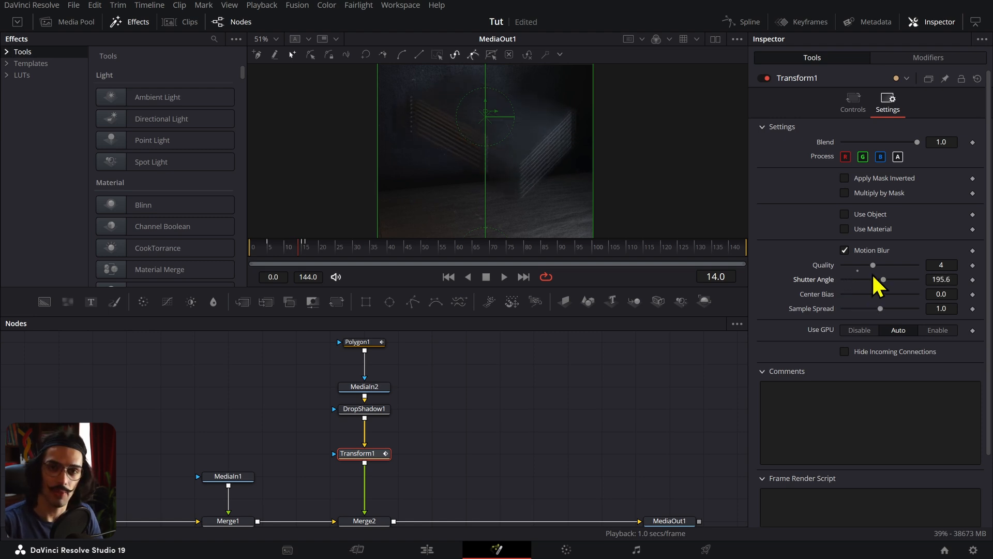
left_click_drag(882, 294, 896, 308)
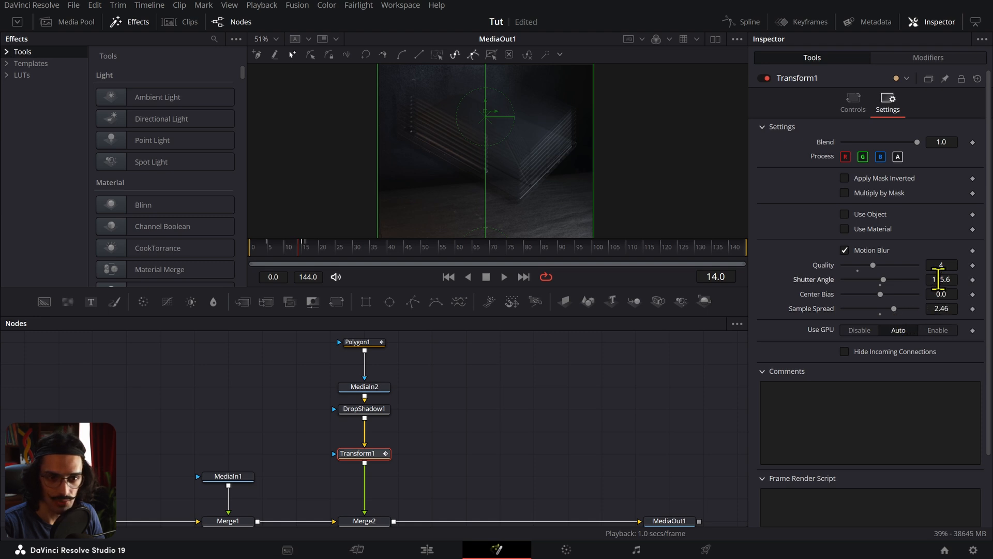
left_click_drag(938, 279, 927, 279)
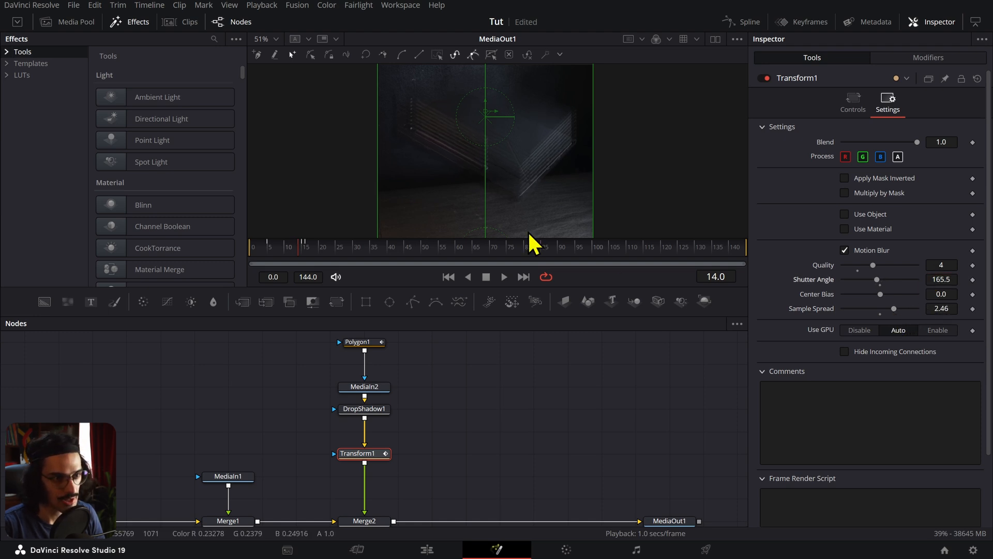
- Play back and scrub the tablet's drop to review the motion-blurred reveal
scroll(495, 162, "down", 3)
left_click_drag(531, 191, 567, 157)
key("space")
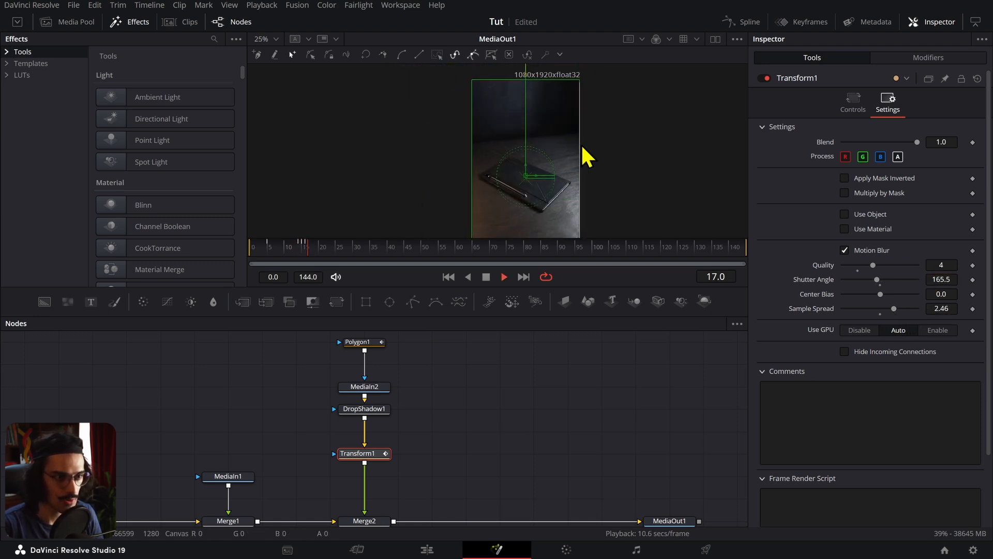
left_click_drag(316, 248, 279, 254)
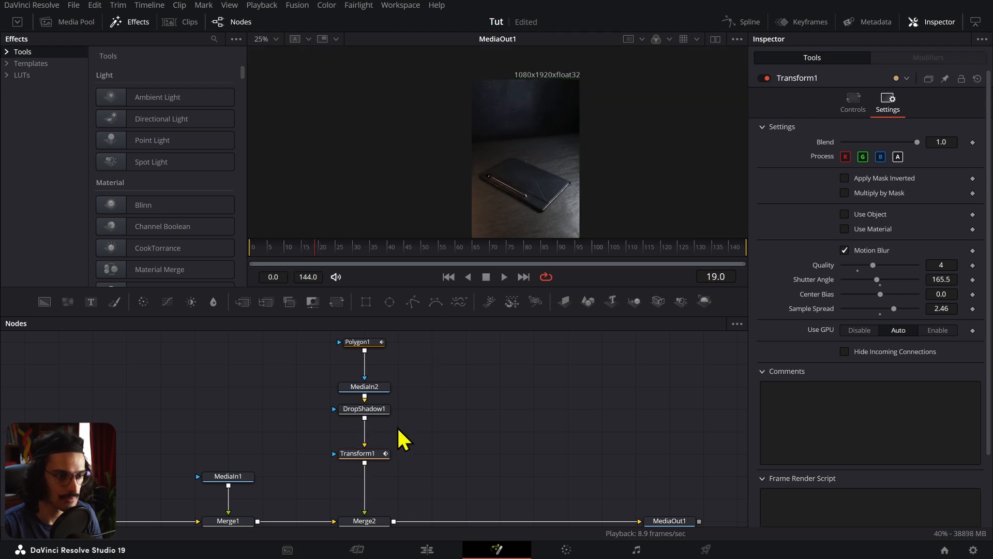
left_click(369, 454)
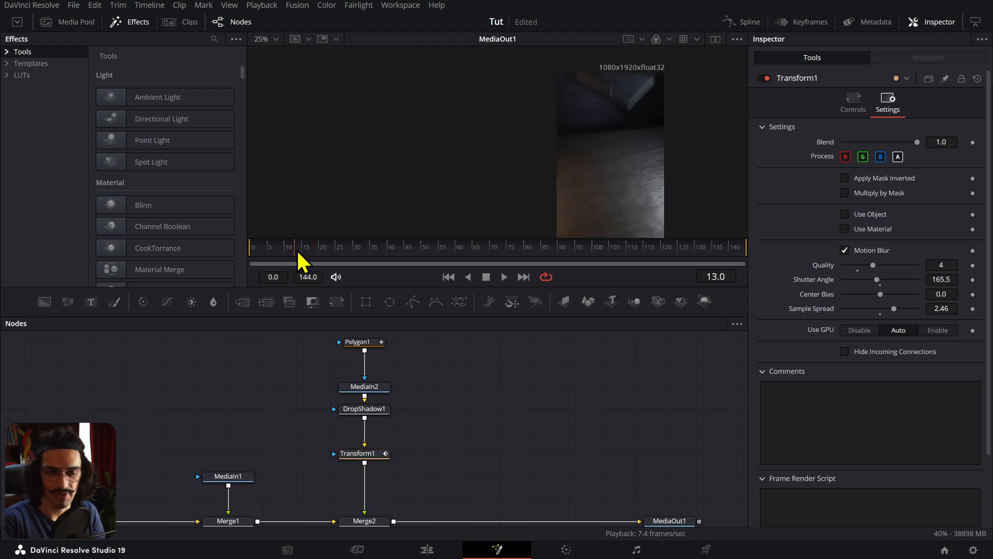
- Inspect the composite in the viewer and move the playhead to frame 18, where the tablet rests on the table
scroll(616, 146, "down", 1)
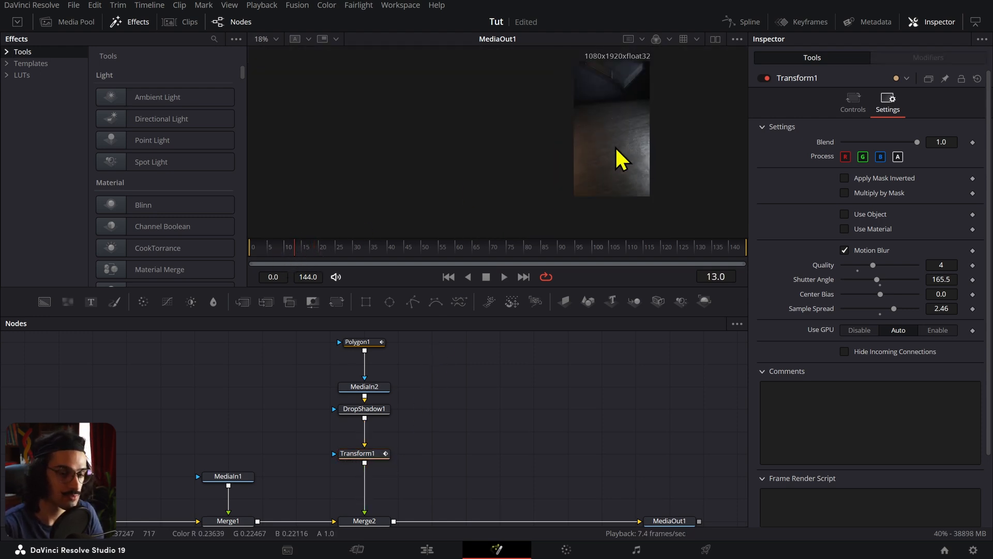
scroll(616, 146, "up", 1)
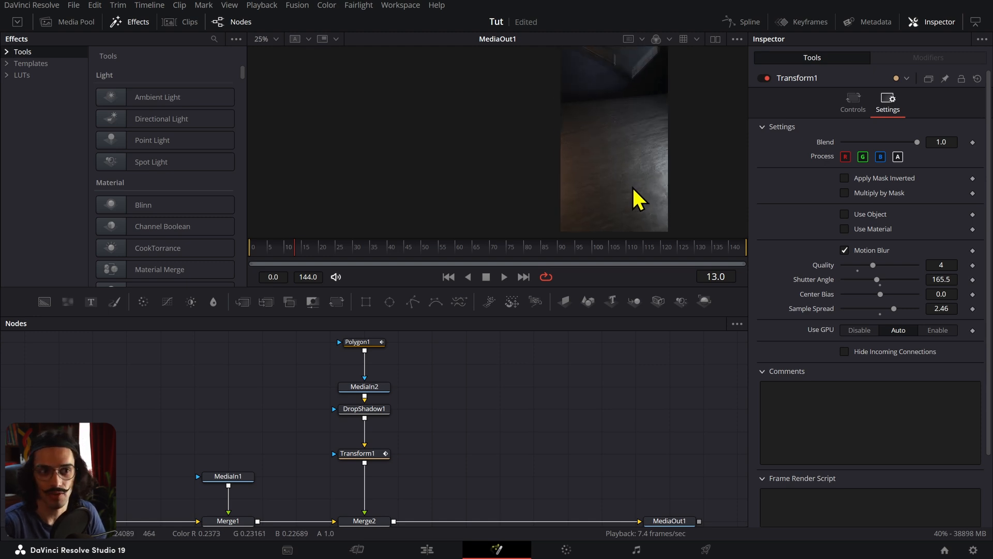
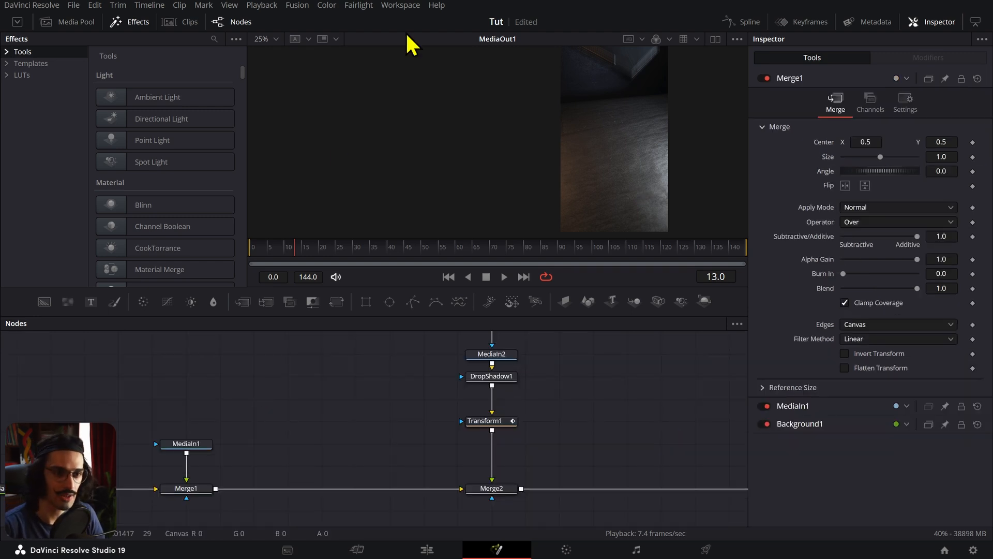
left_click(322, 251)
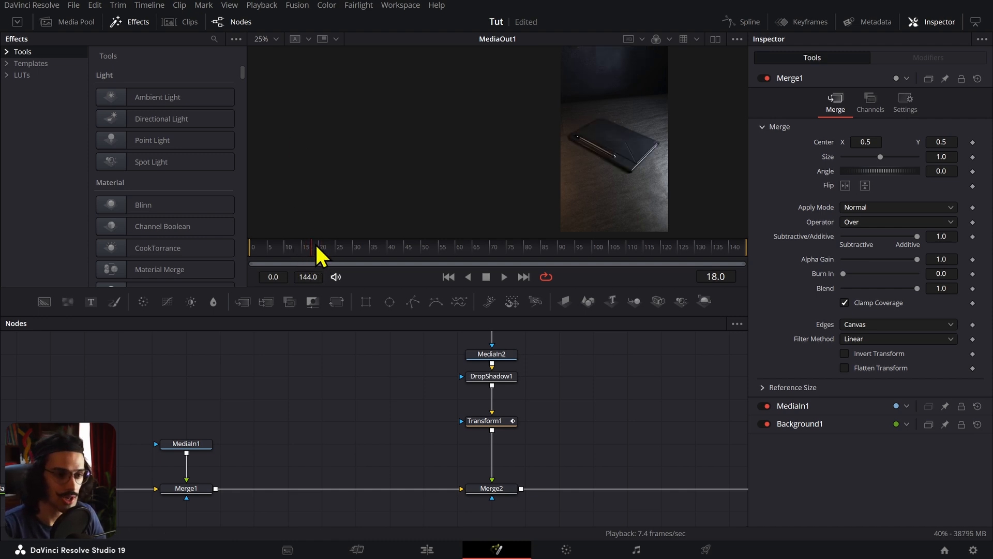
- Add an unconnected Background node above MediaIn1 in the node graph and set its Type to Gradient
scroll(403, 449, "up", 3)
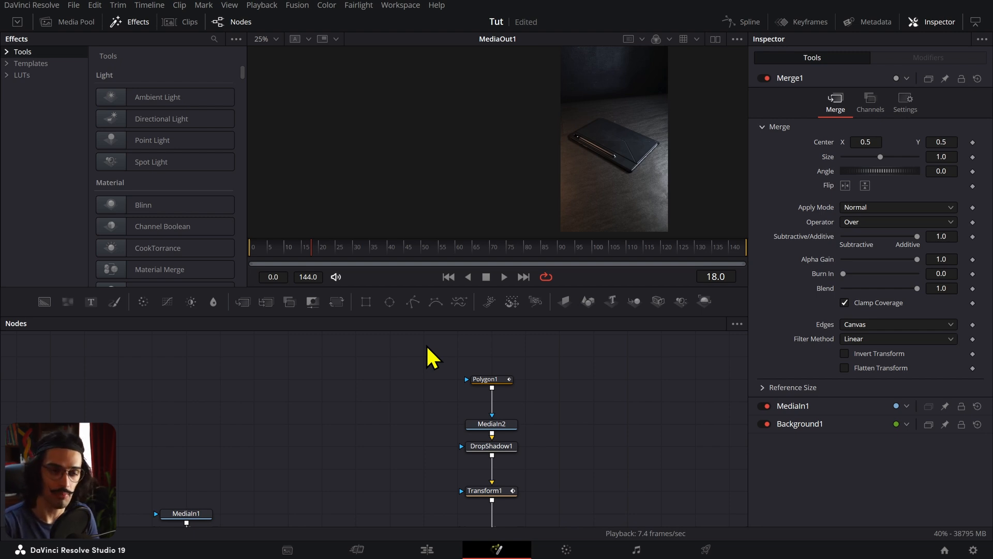
left_click_drag(44, 302, 268, 387)
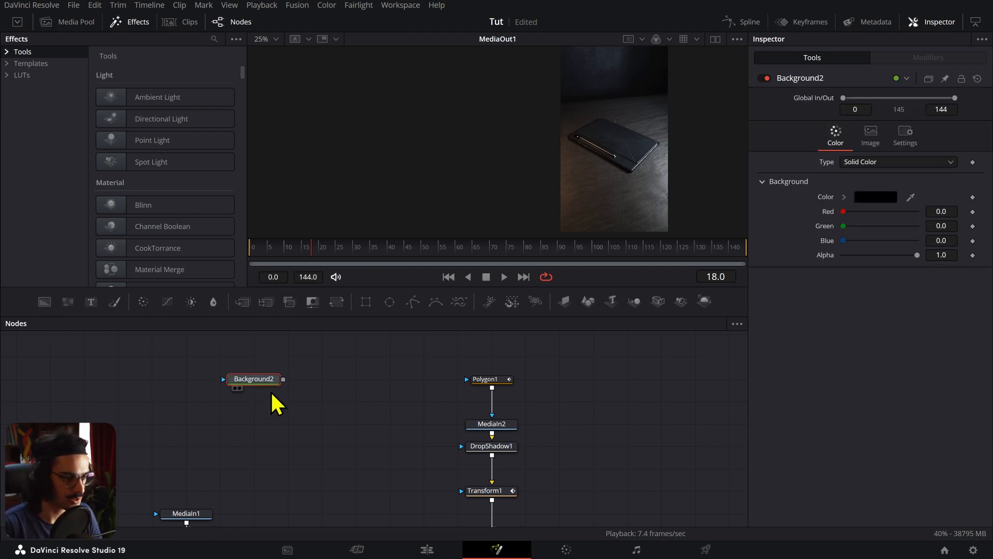
left_click(877, 197)
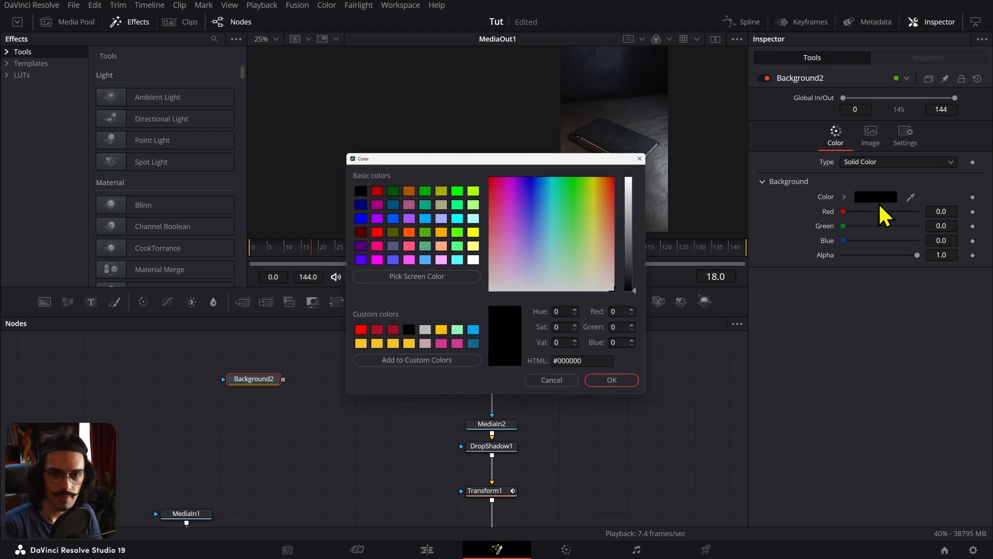
key("Escape")
left_click(875, 162)
left_click(859, 229)
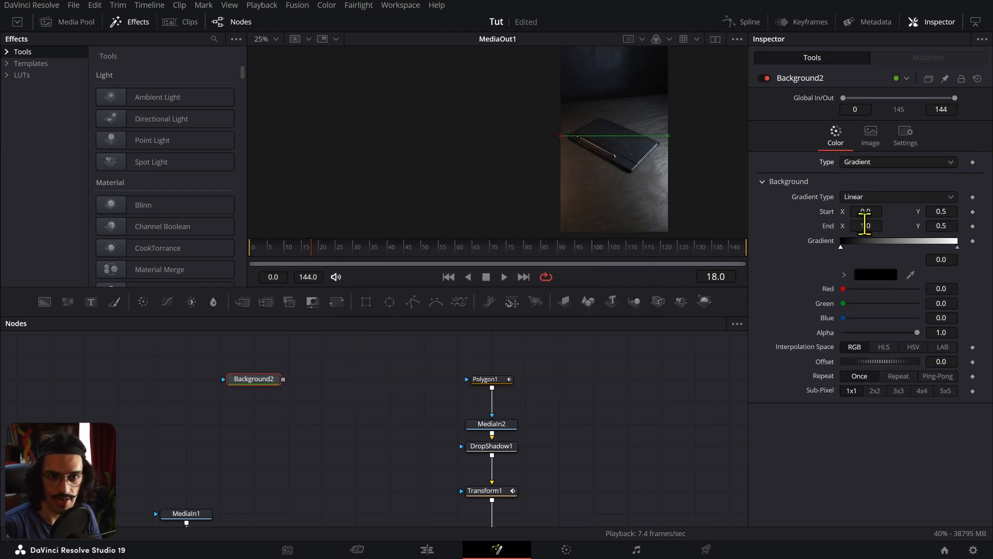
- Open the color picker for the black start stop of Background2's linear gradient
left_click(859, 275)
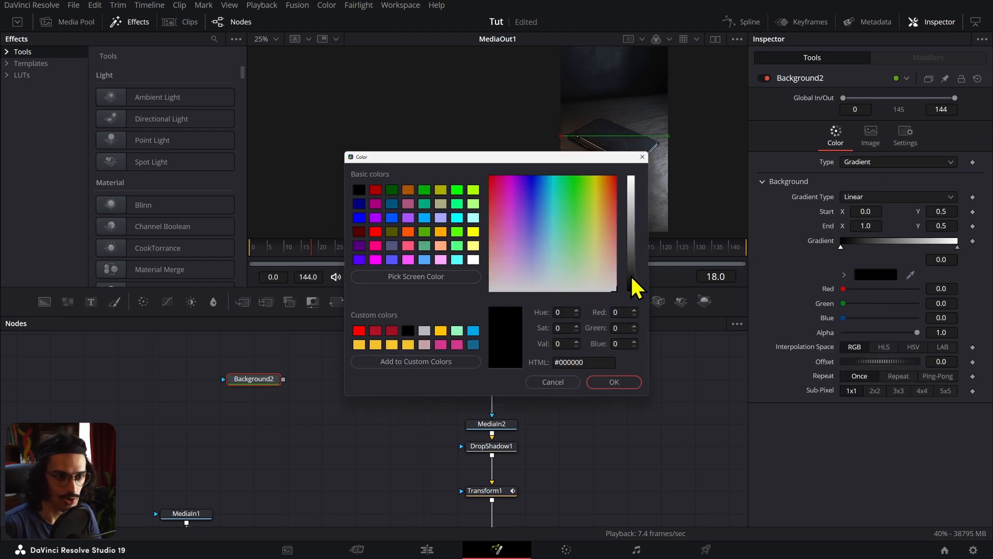
- Set the gradient's start colour to dark grey (about 0.349 RGB) and move its start point to the image centre
left_click_drag(633, 280, 632, 250)
left_click(614, 382)
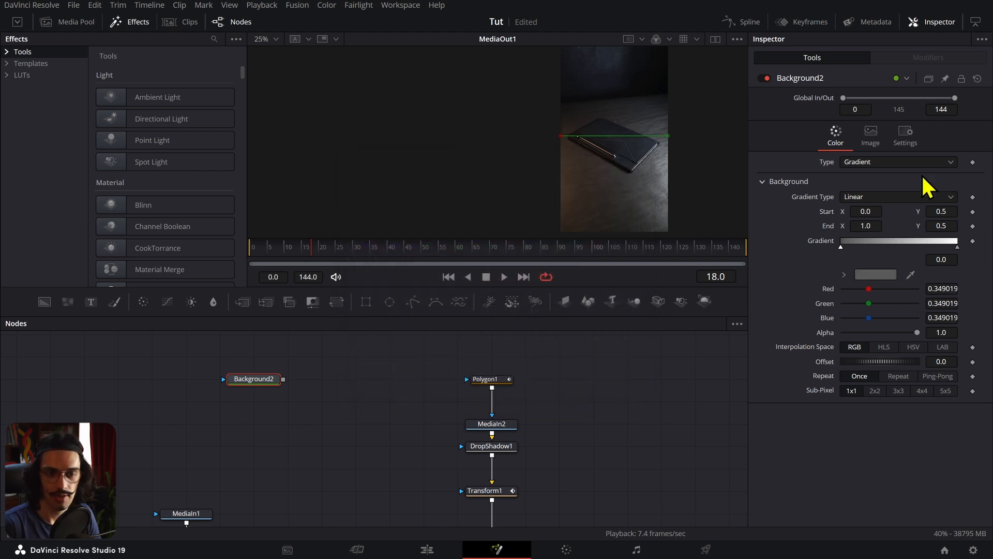
left_click_drag(560, 135, 613, 136)
- Disable Auto Resolution on Background2 and set its image height to 1080
left_click(879, 137)
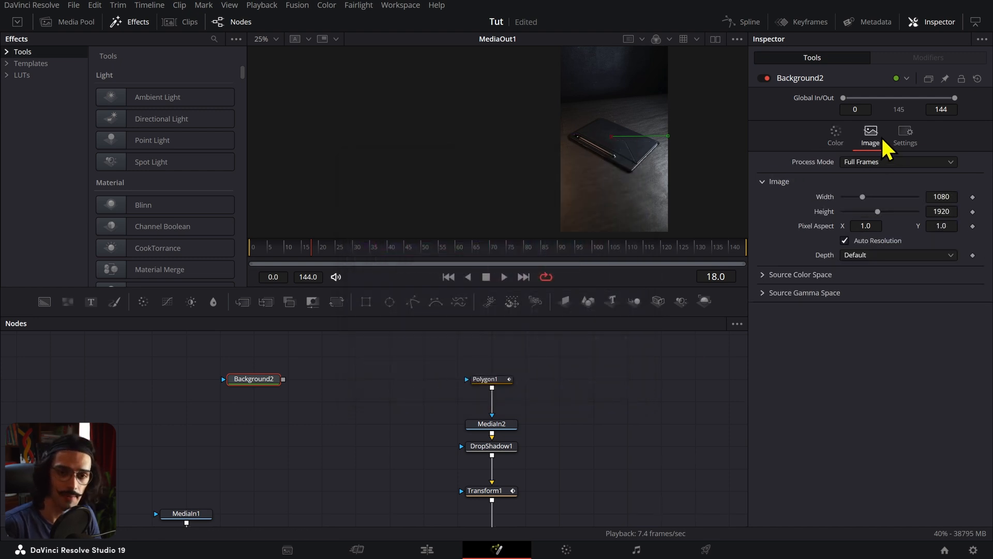
left_click(845, 240)
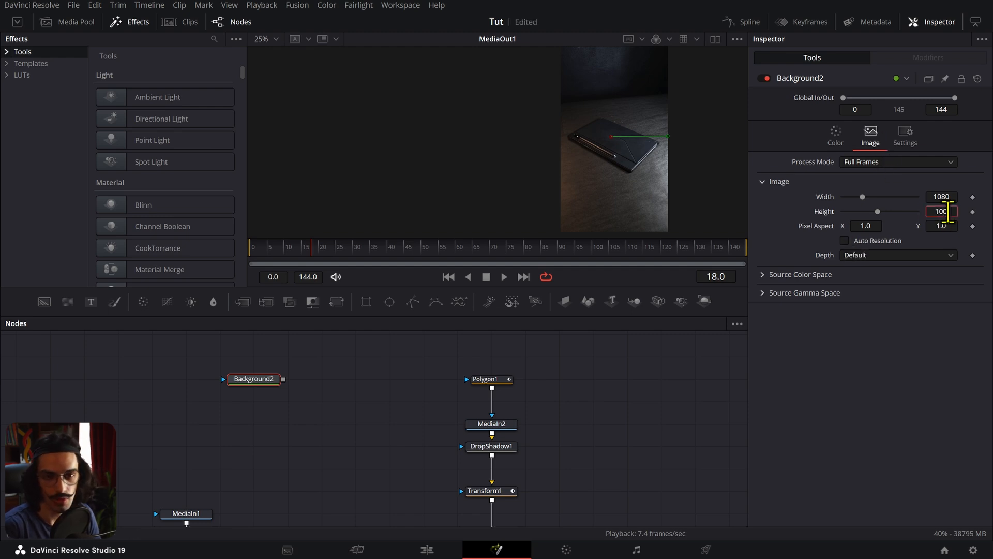
left_click(951, 211)
type("1080")
key("Tab")
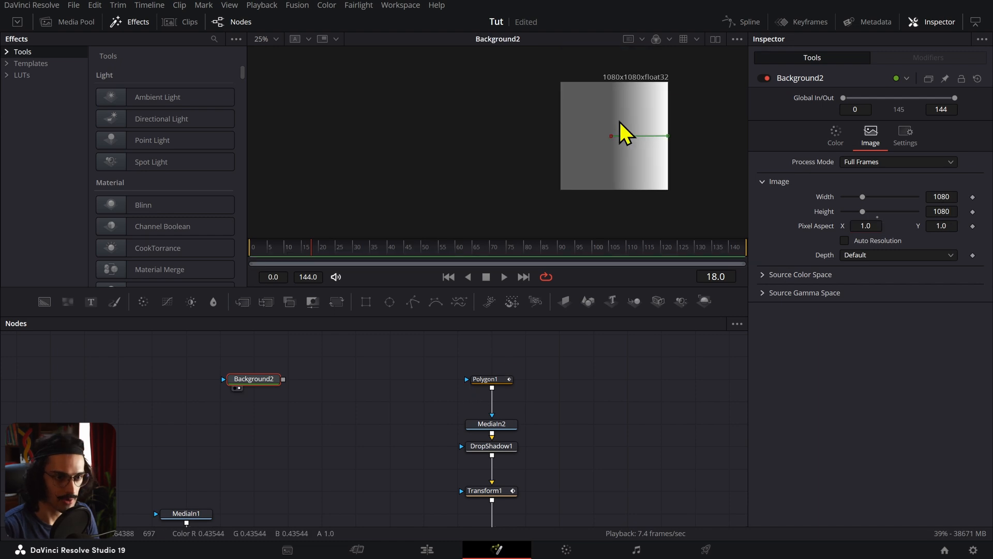
scroll(620, 122, "up", 3)
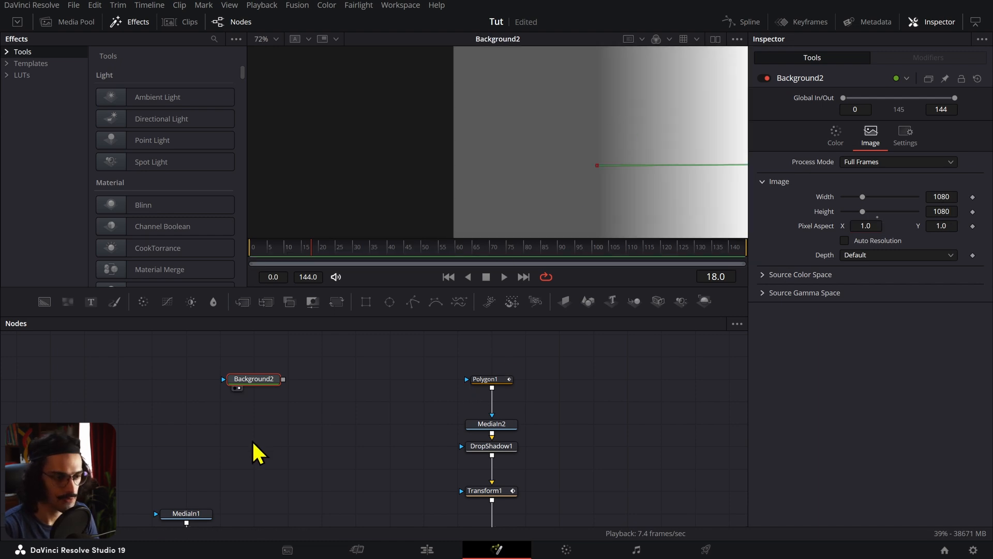
- Mask Background2 with a non-solid ellipse that has a border width of about 0.035
left_click_drag(294, 418, 384, 456)
left_click(389, 302)
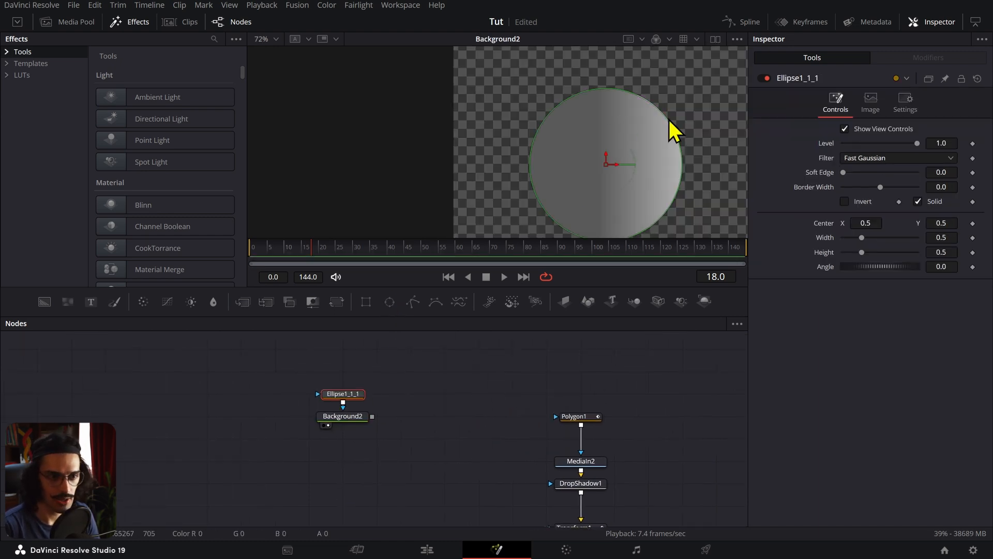
scroll(669, 120, "down", 2)
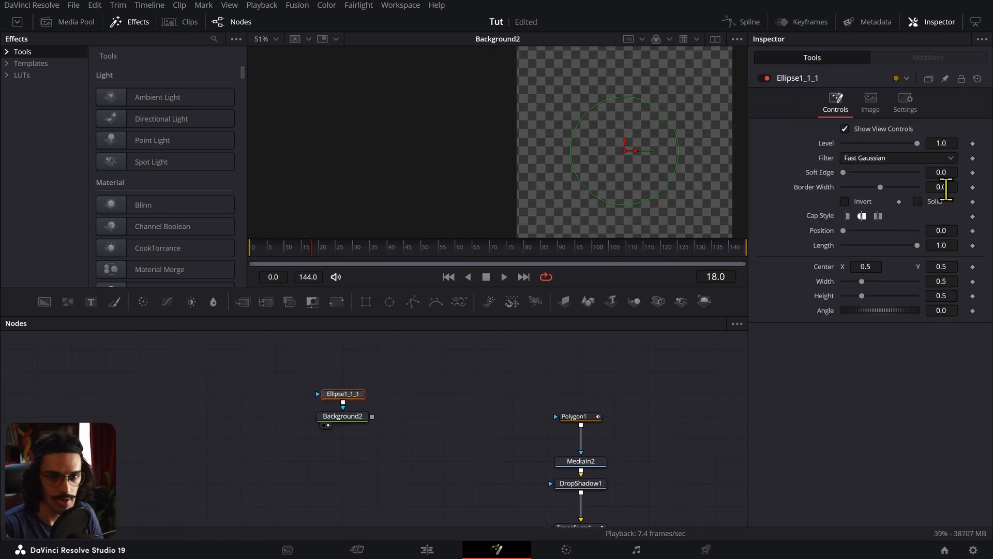
left_click_drag(944, 190, 957, 189)
- At frame 0, set the ellipse's Soft Edge to 0.013 and keyframe its Border Width at 0.0762
left_click_drag(344, 245, 259, 255)
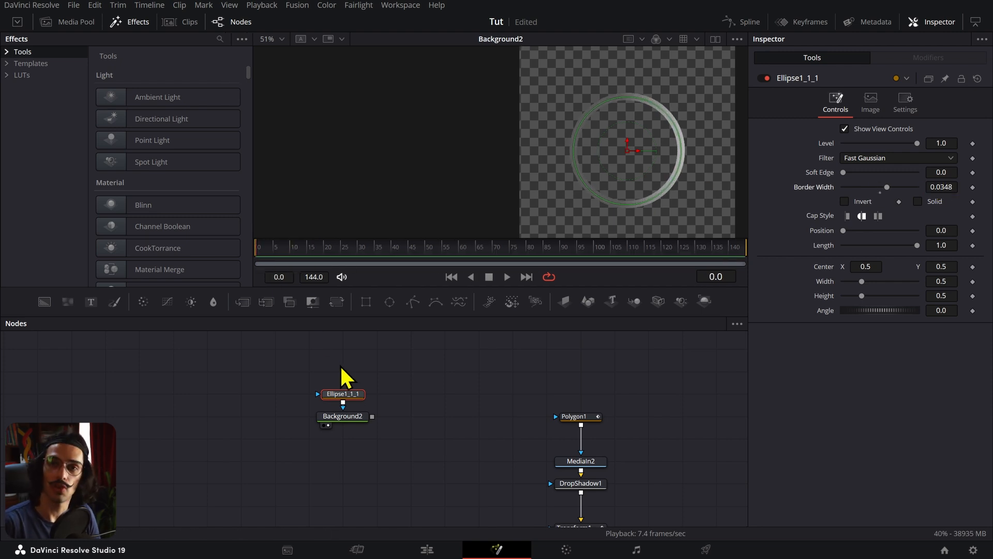
left_click_drag(262, 253, 255, 252)
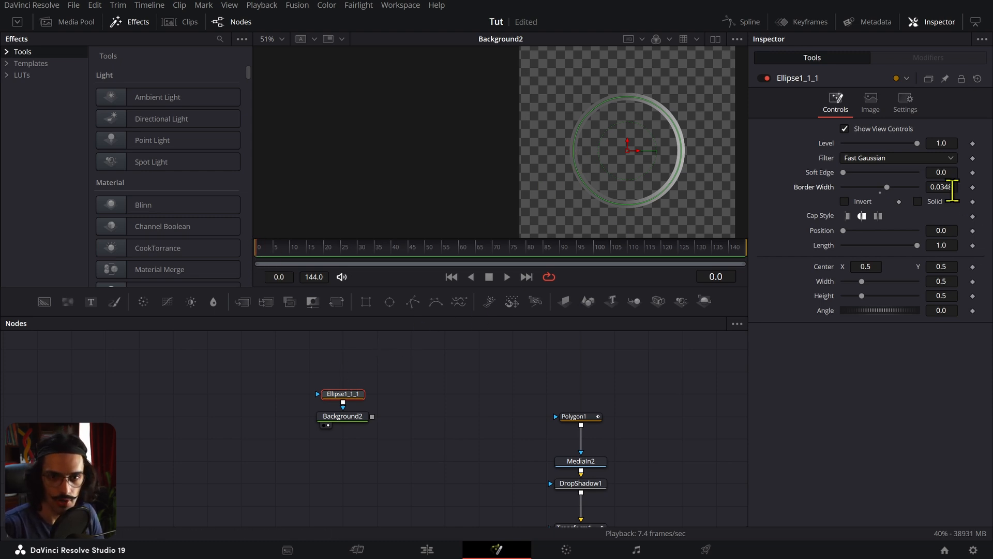
mouse_move(953, 190)
left_mouse_down()
mouse_move(941, 190)
mouse_move(977, 191)
mouse_move(944, 174)
left_mouse_up()
left_click(972, 187)
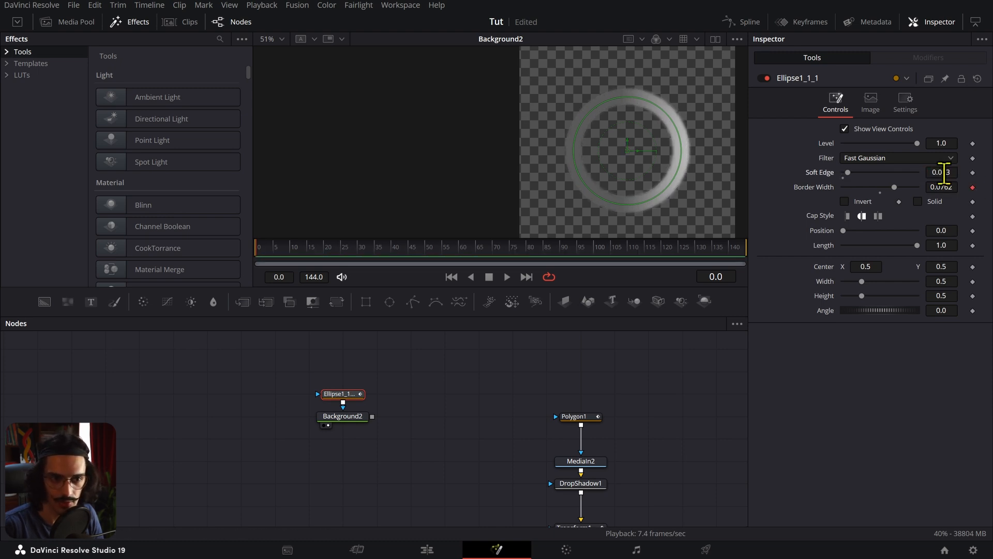
- Keyframe the ellipse's Width and Height at 0.0 on frame 0
left_click(973, 281)
left_click(973, 295)
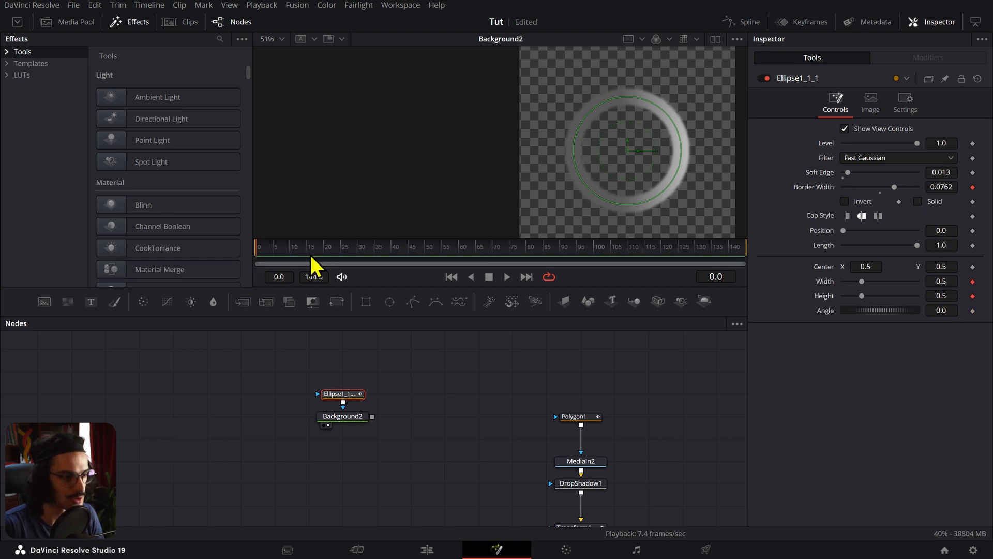
left_click_drag(948, 284, 947, 286)
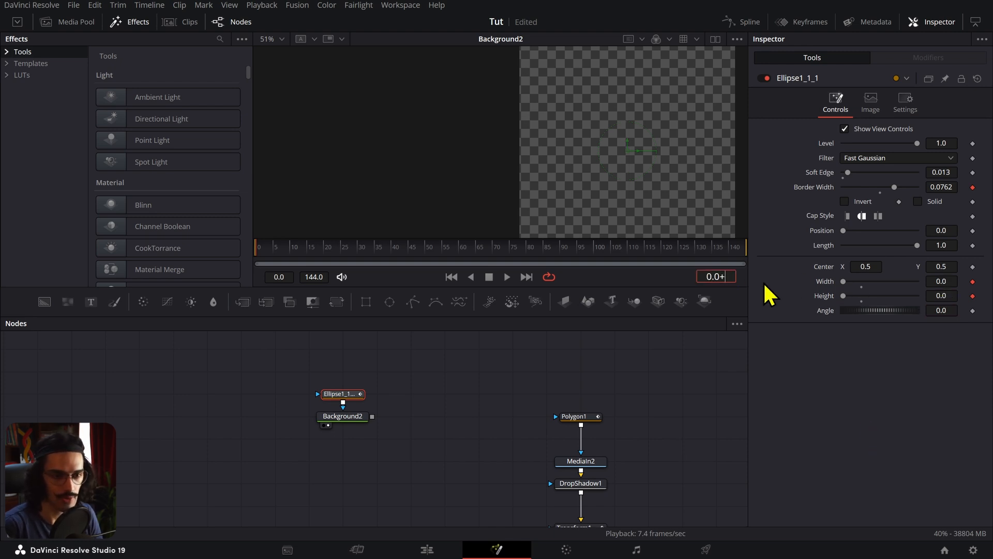
- At frame 15, set the ellipse's Width and Height to 0.458 and its Border Width to 0
left_click(933, 472)
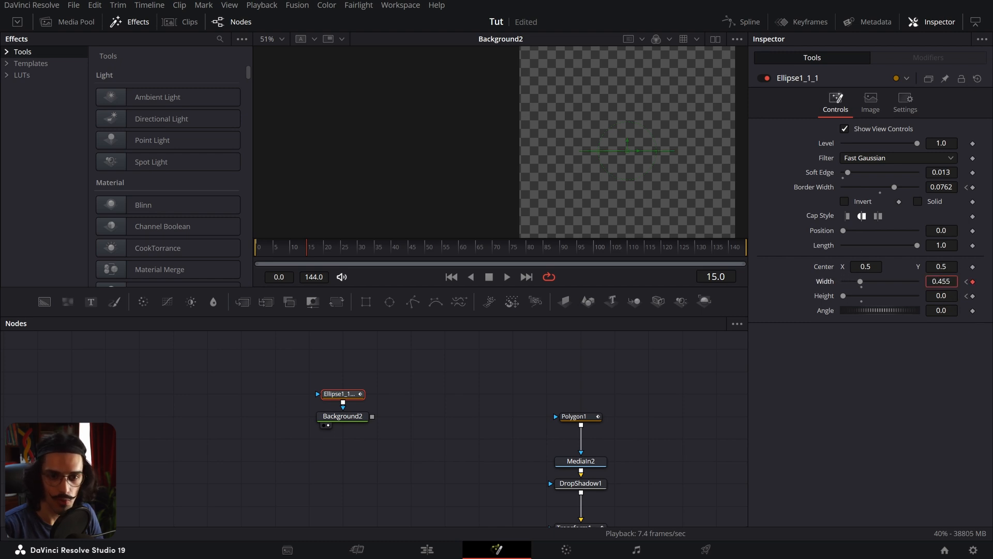
left_click(943, 283)
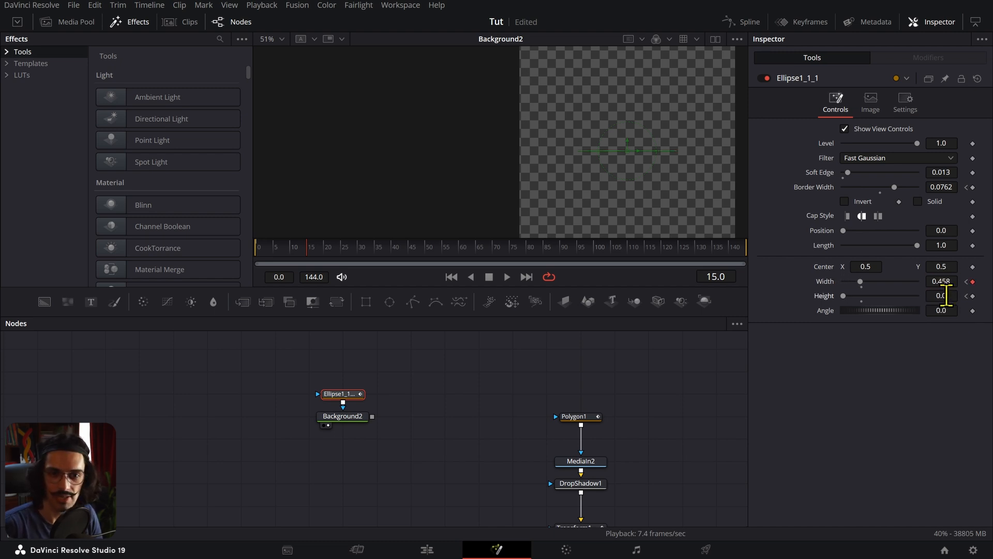
type("0.458")
key("Return")
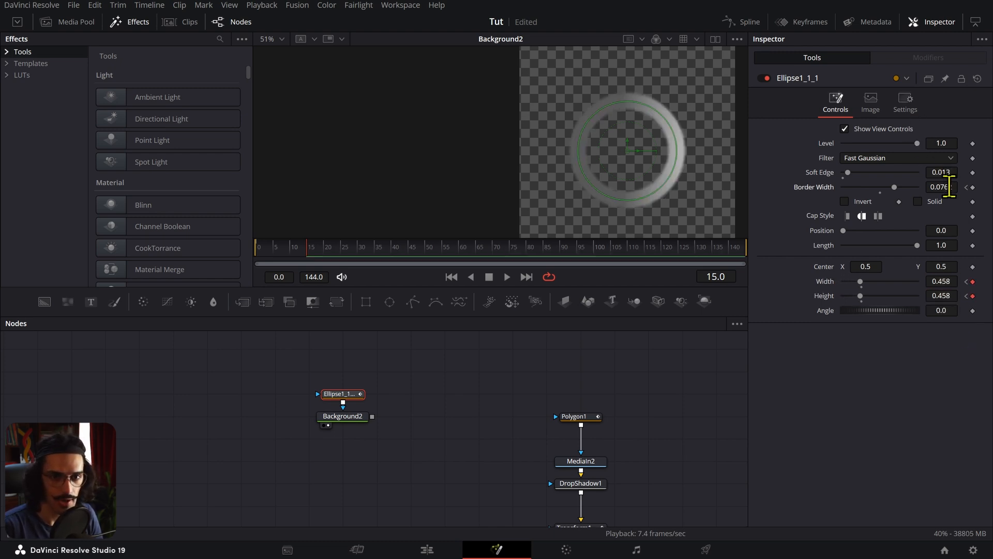
type("0")
key("Tab")
- Play the expanding ring animation from frame 0 and stop on frame 7
left_click_drag(284, 252, 256, 248)
key("space")
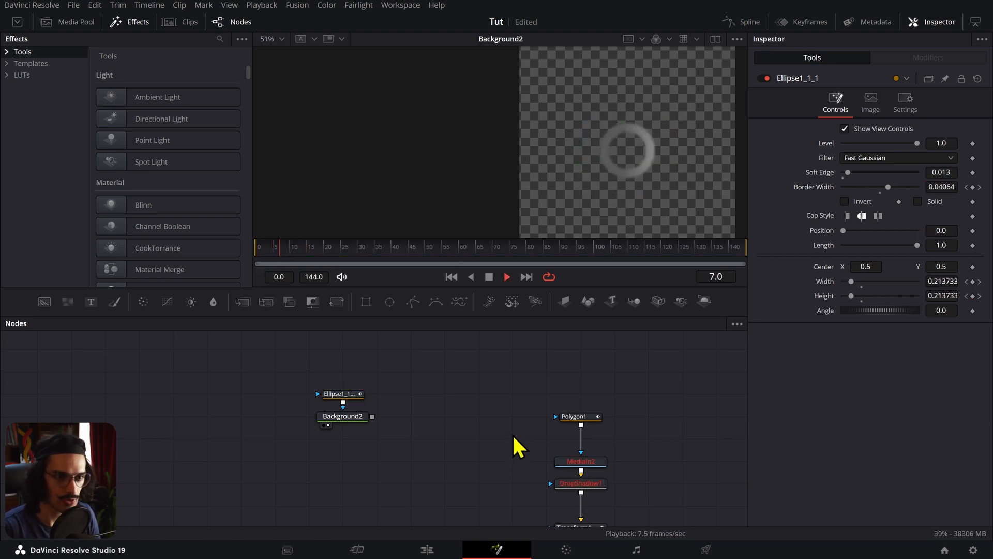
key("space")
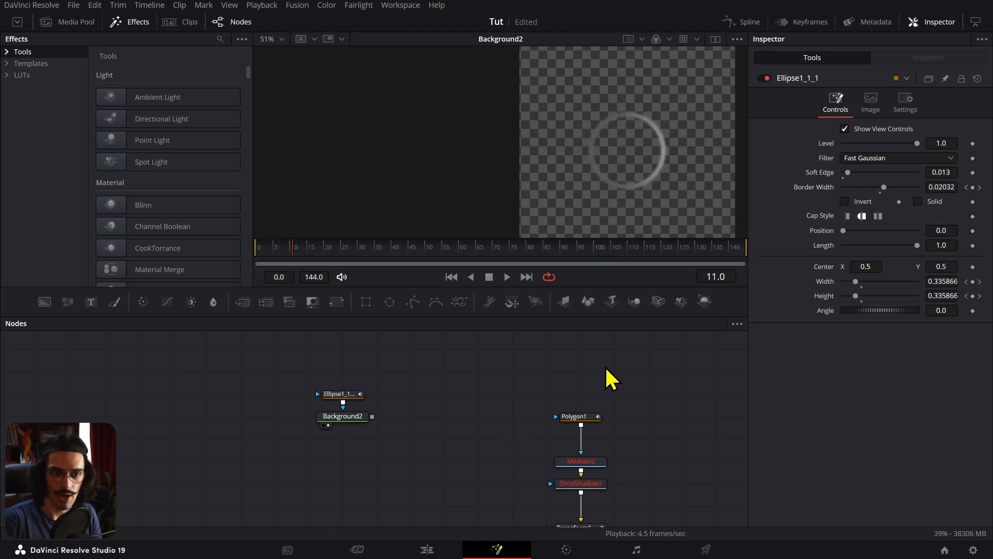
left_click(279, 251)
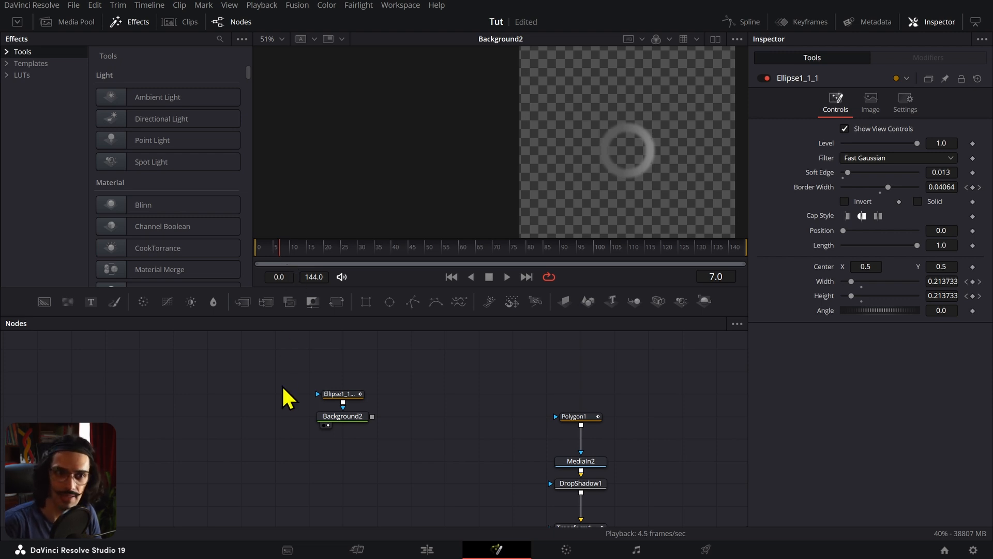
- Add a Displace node after Background2
left_click(355, 417)
key("shift+space")
type("displ")
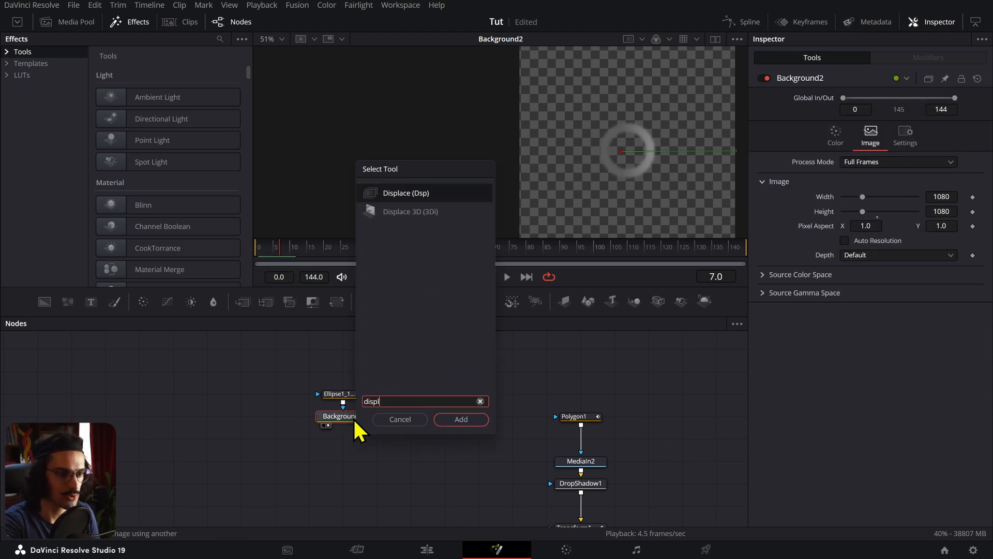
key("Return")
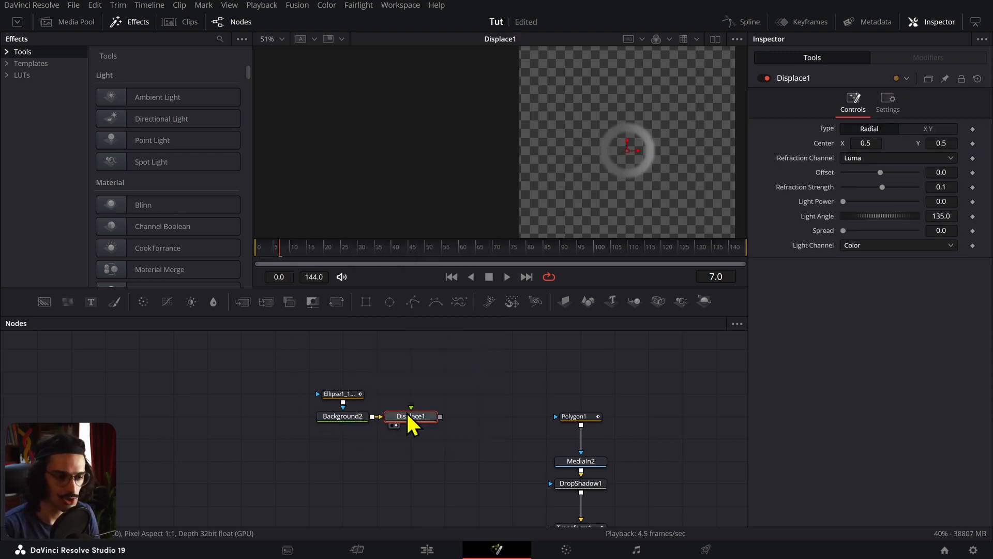
- Add a FastNoise node above Displace1 and connect its output to the Displace node's foreground input
left_click(412, 370)
key("shift+space")
type("fast")
key("Return")
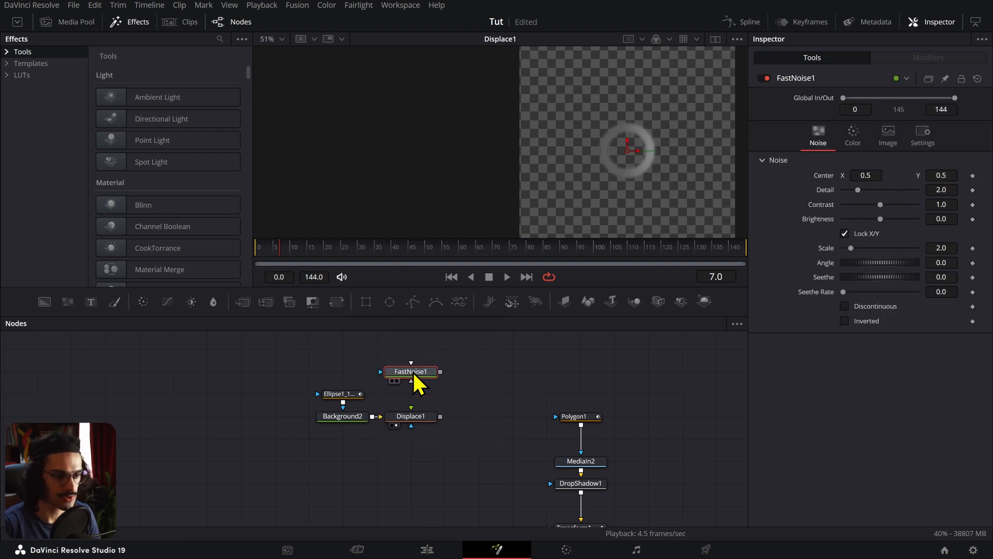
left_click_drag(440, 371, 420, 408)
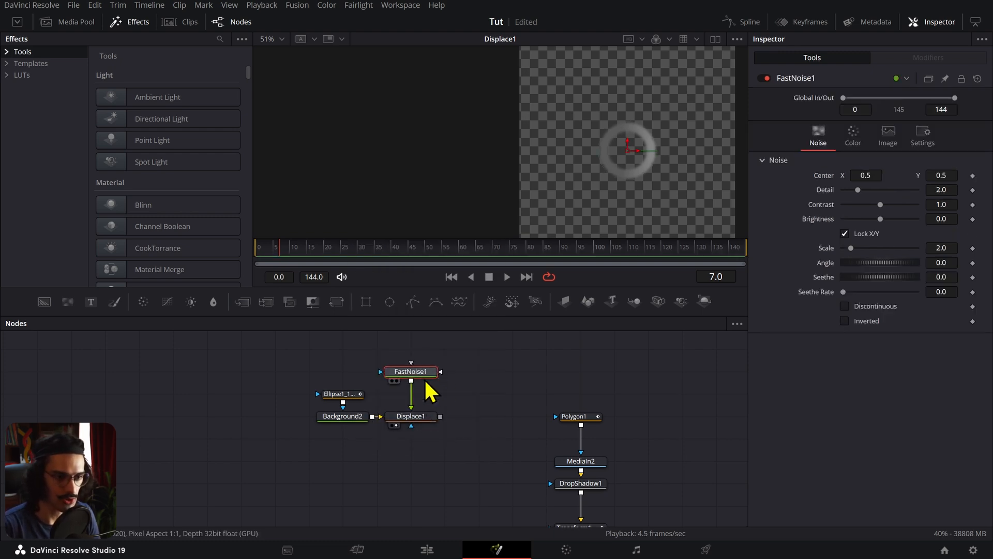
- Display the FastNoise output in the viewer and adjust its detail, brightness and scale
key("1")
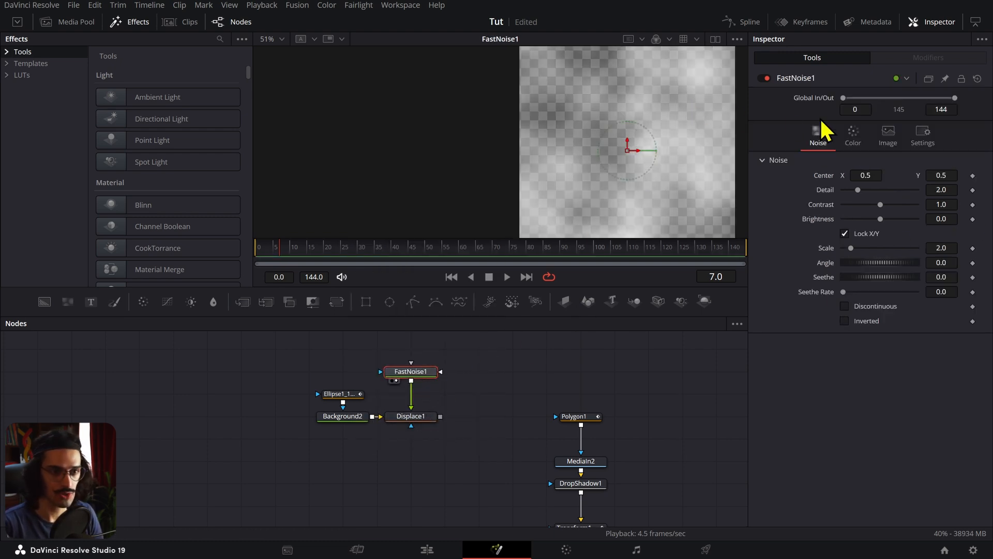
left_click_drag(933, 190, 956, 220)
left_click_drag(941, 248, 926, 248)
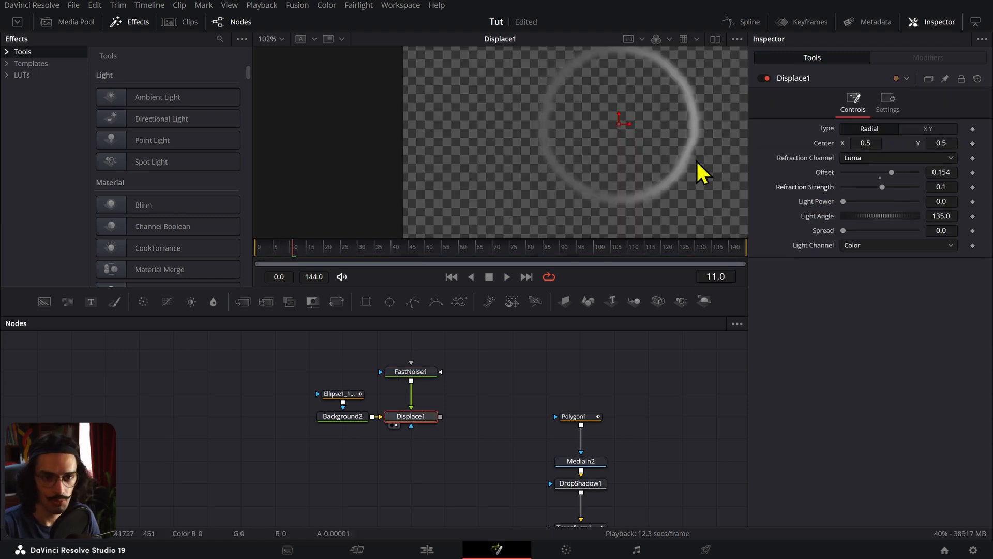
- Set the Displace node's Offset to 0.163 and its Refraction Strength to 0.197
left_click_drag(621, 167, 516, 167)
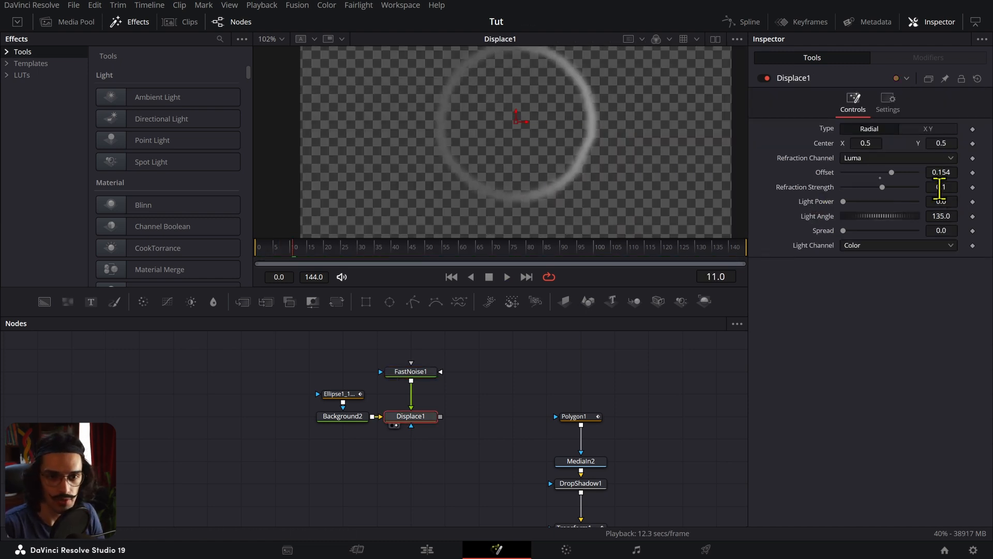
left_click_drag(935, 173, 945, 187)
scroll(567, 126, "down", 2)
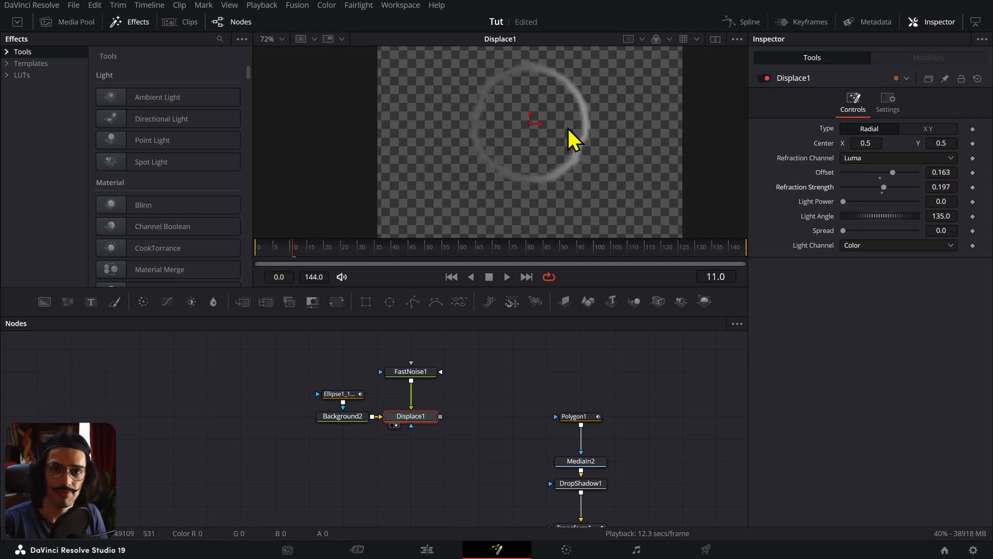
- Play the displaced ring from frame 0 and scrub through it to frame 11
left_click(257, 247)
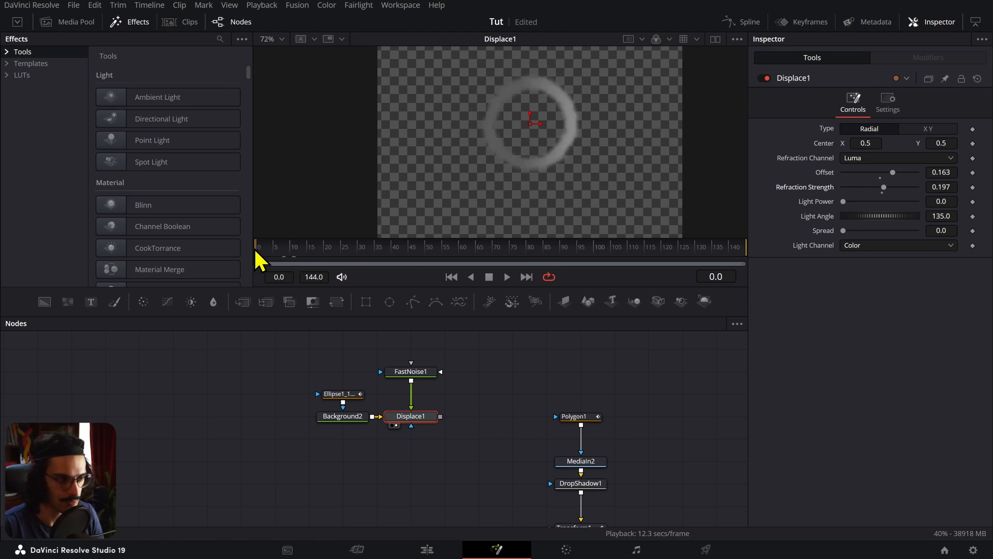
left_click(517, 378)
key("space")
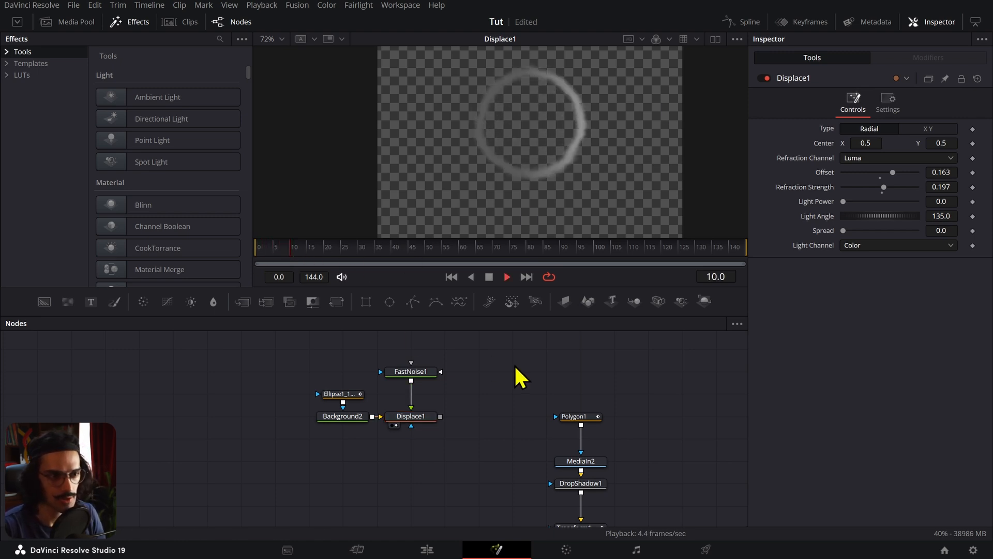
key("space")
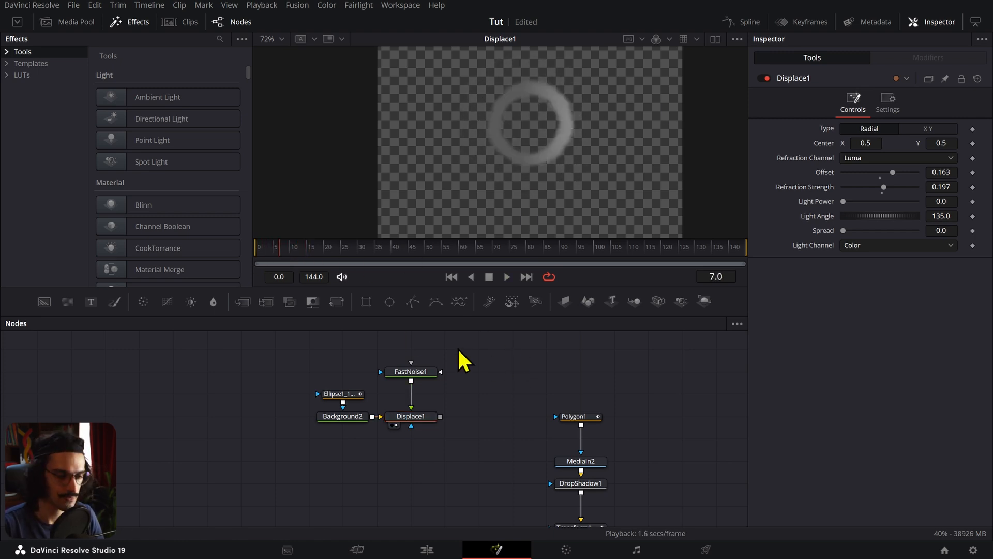
left_click_drag(274, 247, 291, 278)
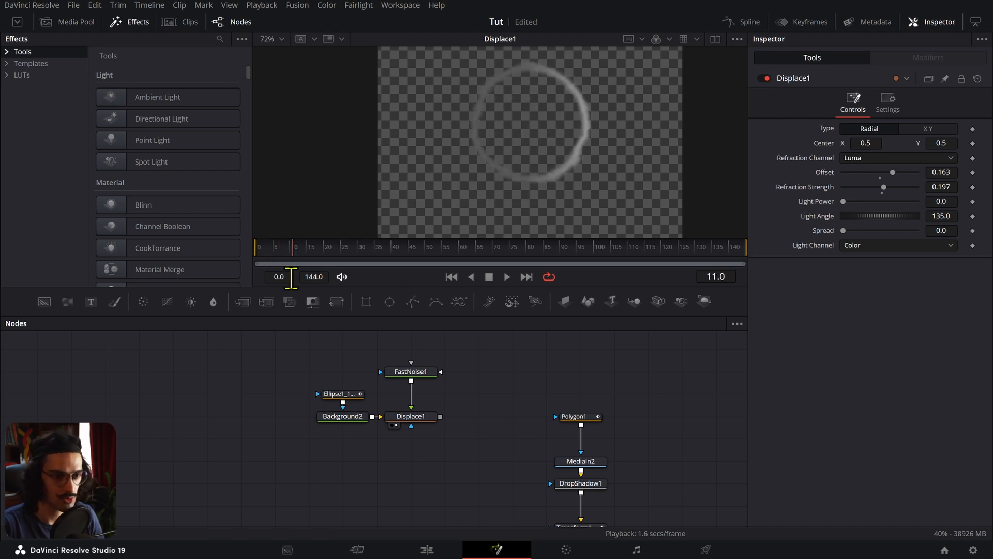
- Smooth the ellipse's Border Width, Width and Height keyframe curves, with Ease In 78.6 and Ease Out 0
left_click(341, 391)
left_click(745, 22)
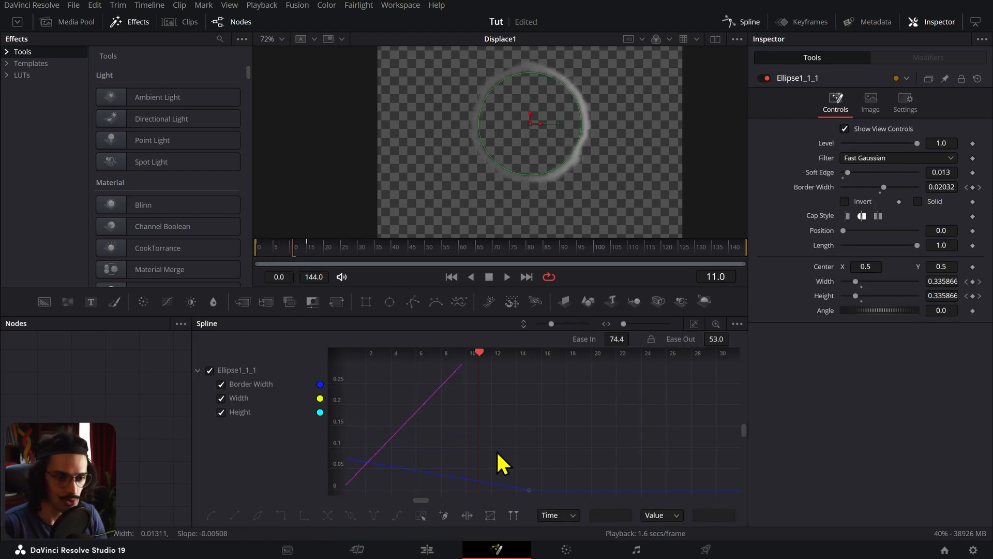
scroll(507, 441, "down", 2)
left_click_drag(506, 441, 571, 456)
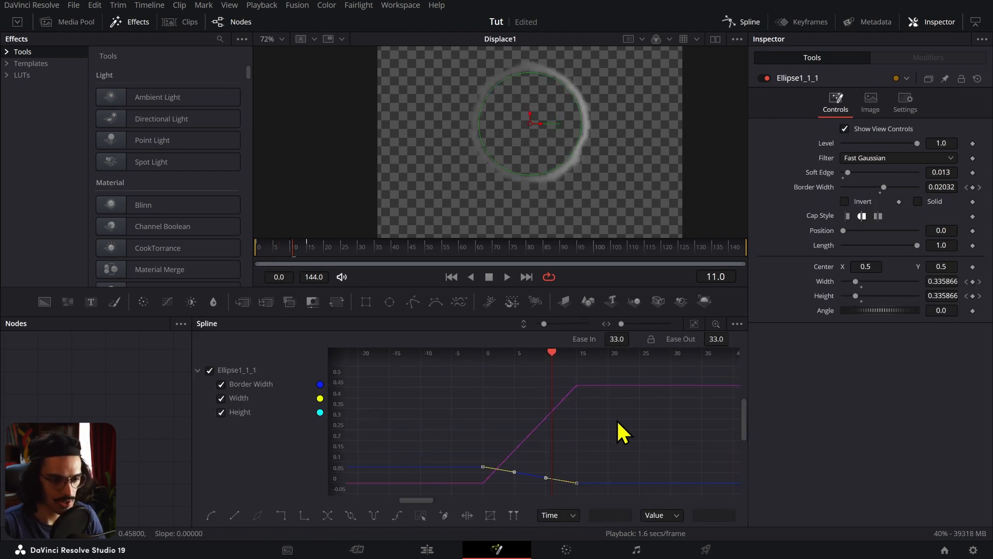
key("s")
left_click_drag(632, 337, 685, 355)
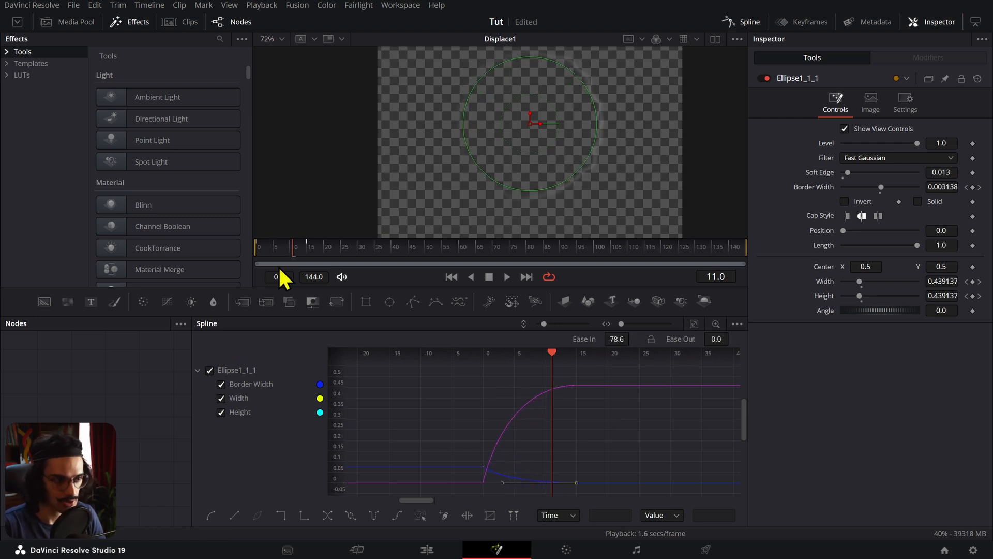
- Play the eased ring animation from the start and scrub back to frame 1
left_click_drag(279, 252, 254, 252)
key("space")
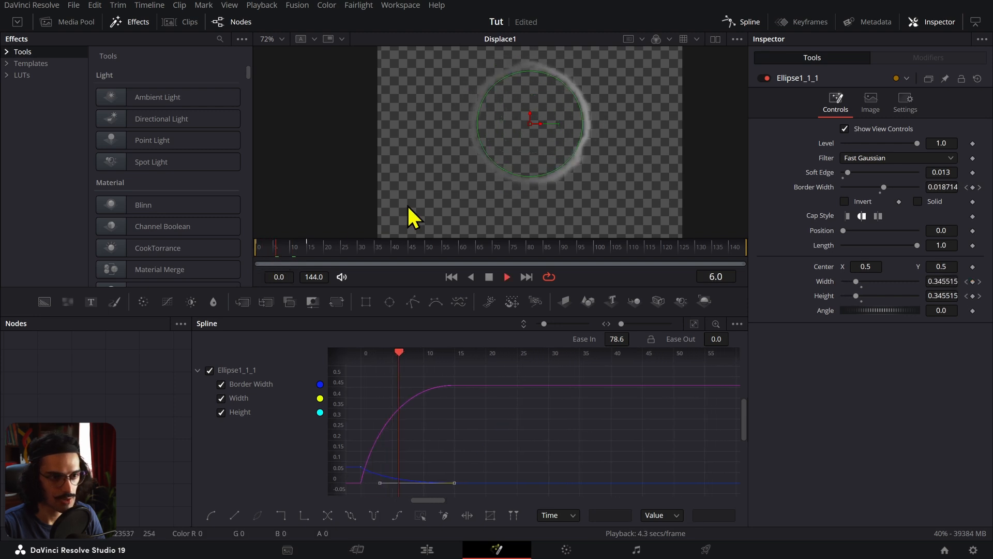
key("space")
left_click_drag(299, 248, 262, 250)
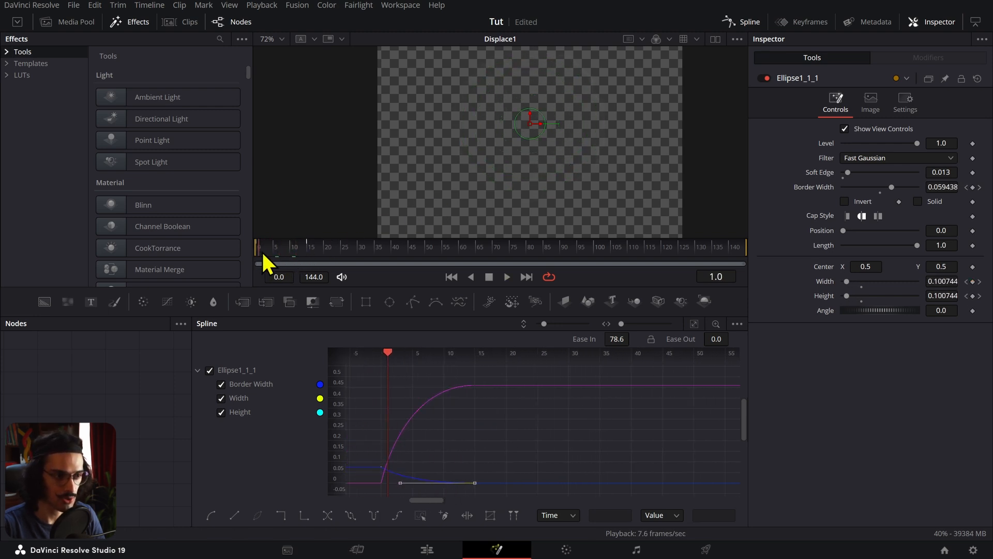
- Replay the eased ring expansion through frame 9 and close the spline editor
key("space")
key("space")
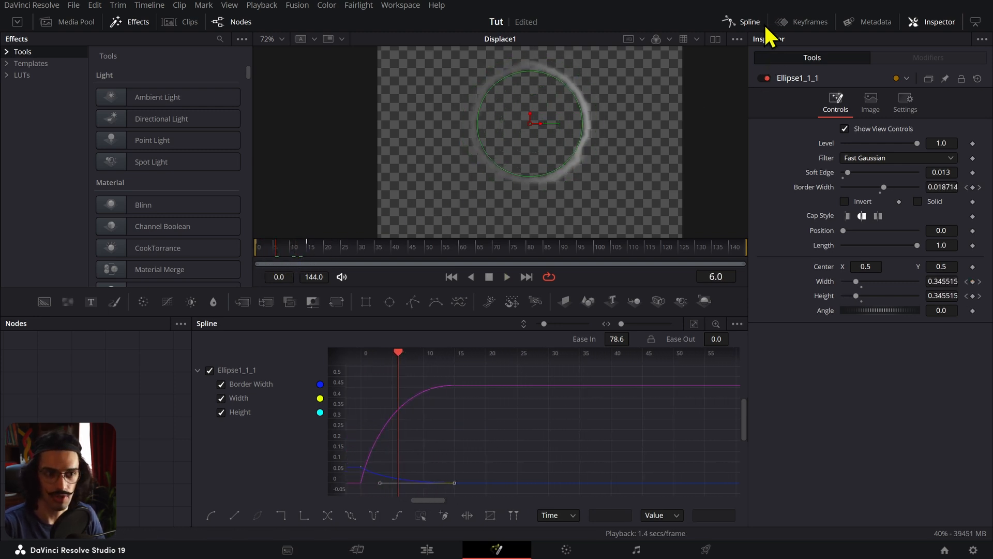
key("space")
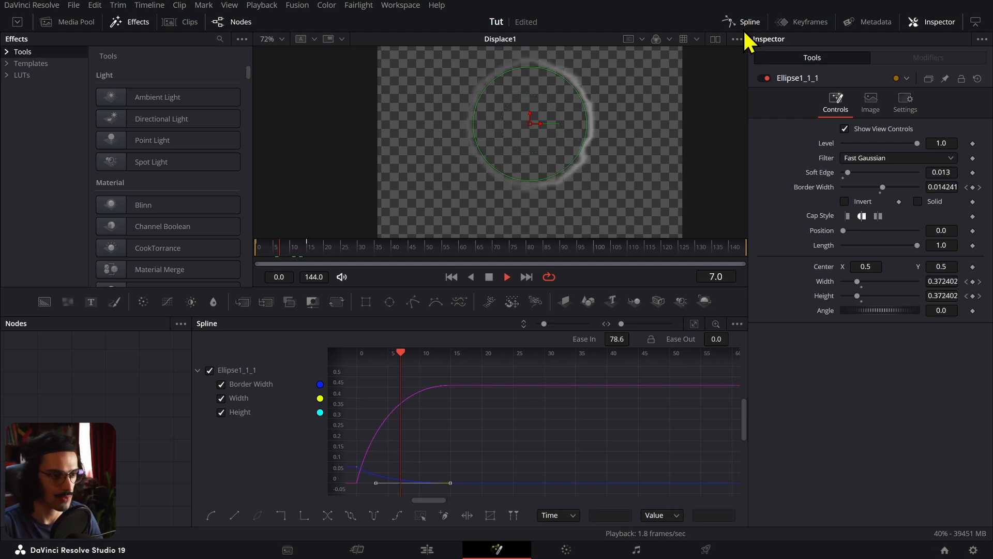
left_click(745, 22)
key("space")
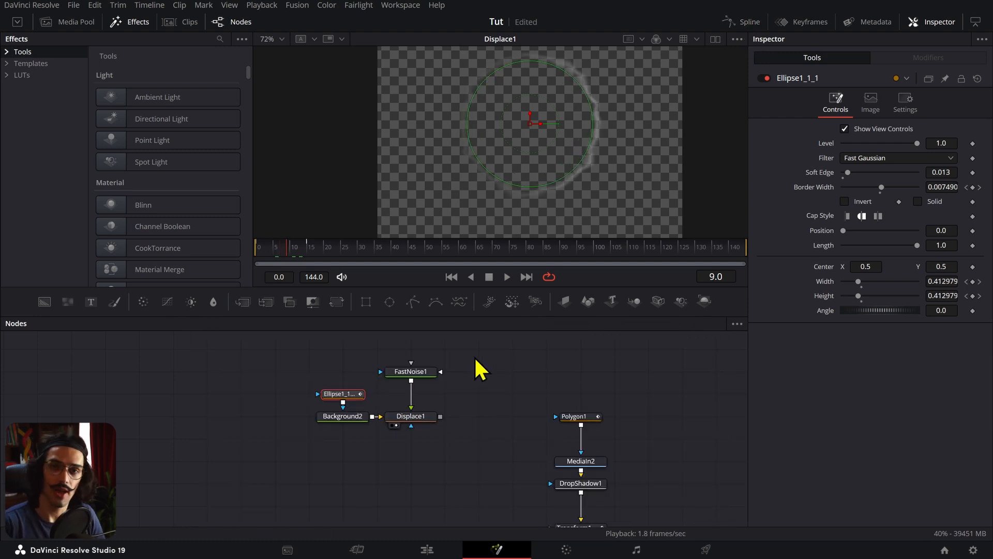
- Duplicate the ring's Ellipse, Background, FastNoise and Displace nodes in an empty area of the node graph
left_click_drag(489, 359, 256, 455)
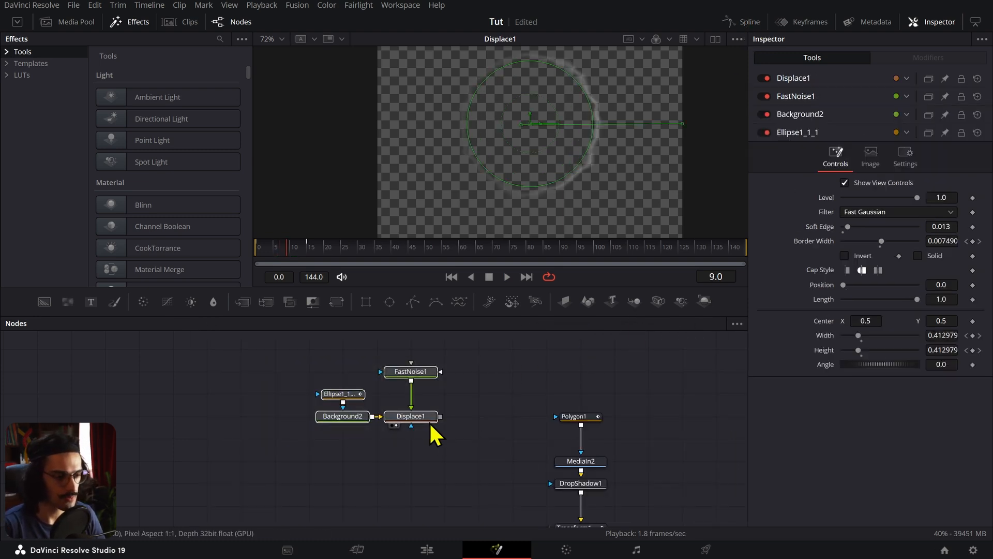
left_click_drag(431, 426, 376, 419)
left_click(468, 377)
key("ctrl+v")
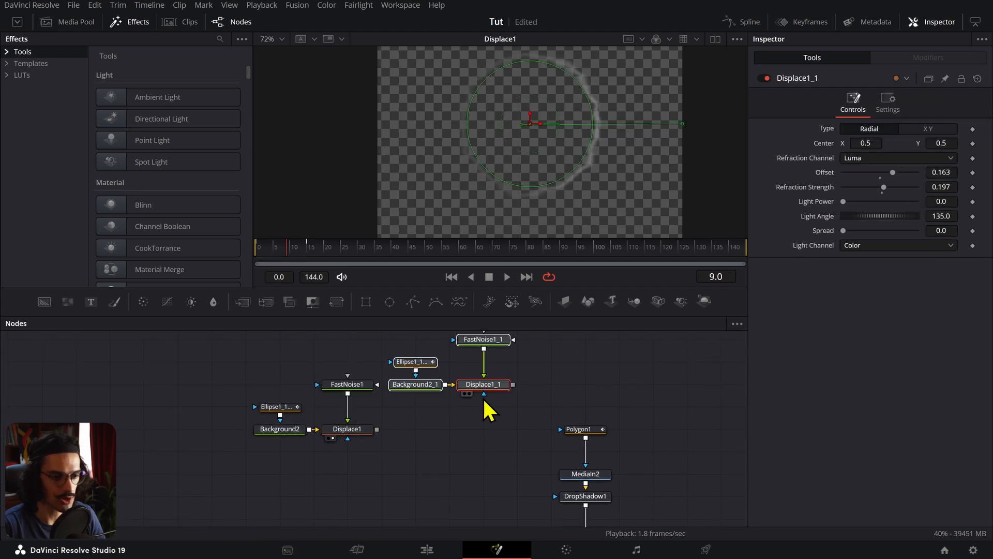
- Arrange the duplicated ring nodes beside the originals and merge the outputs of the two Displace nodes
left_click_drag(496, 386, 526, 415)
left_click(465, 402)
left_click_drag(425, 359, 589, 403)
left_click_drag(621, 336, 467, 409)
left_click_drag(575, 406, 475, 406)
left_click_drag(231, 365, 357, 452)
left_click_drag(351, 407, 419, 407)
left_click(419, 363)
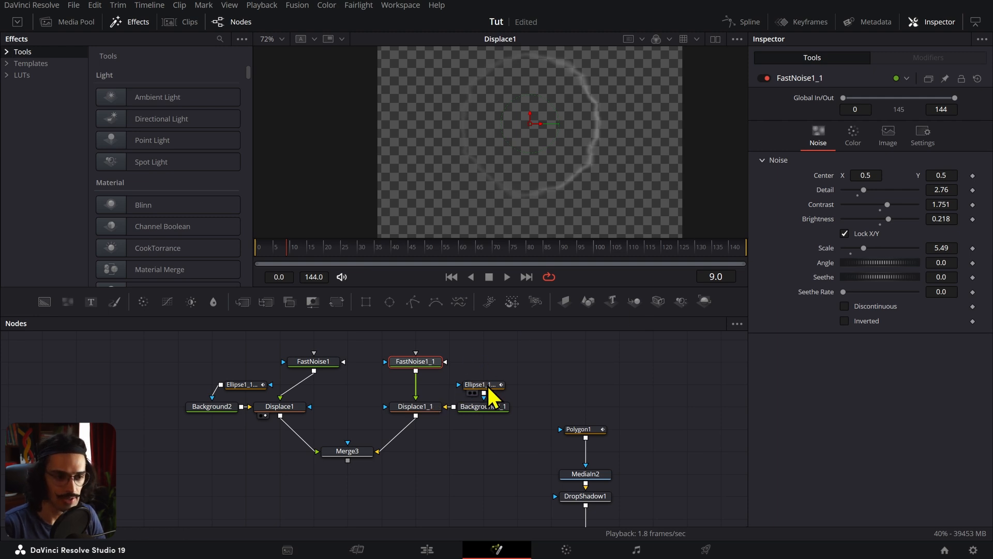
- At frame 0, set the duplicate ellipse's Border Width to 0.0591 and its Soft Edge to 0.0116
left_click(484, 385)
left_click_drag(287, 247, 234, 249)
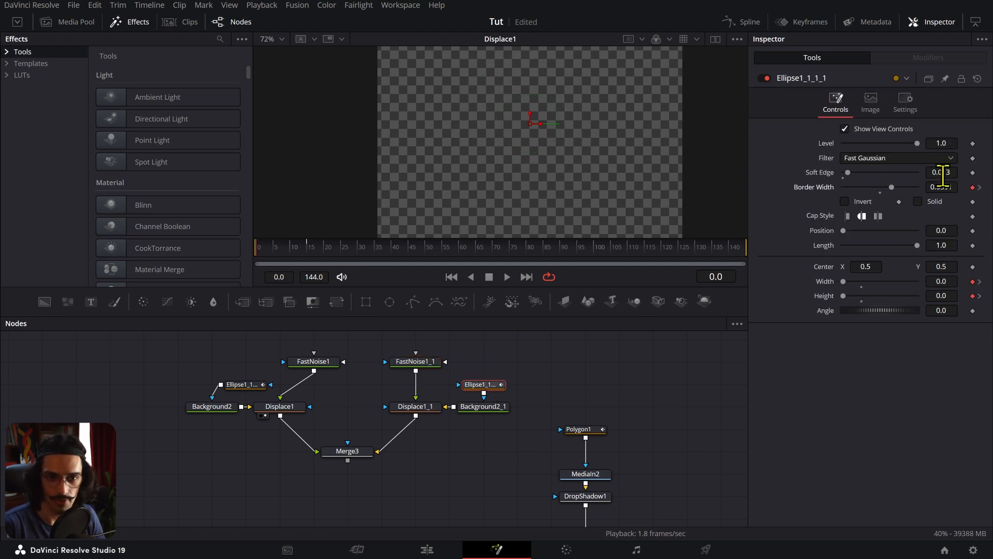
left_click_drag(943, 175, 937, 175)
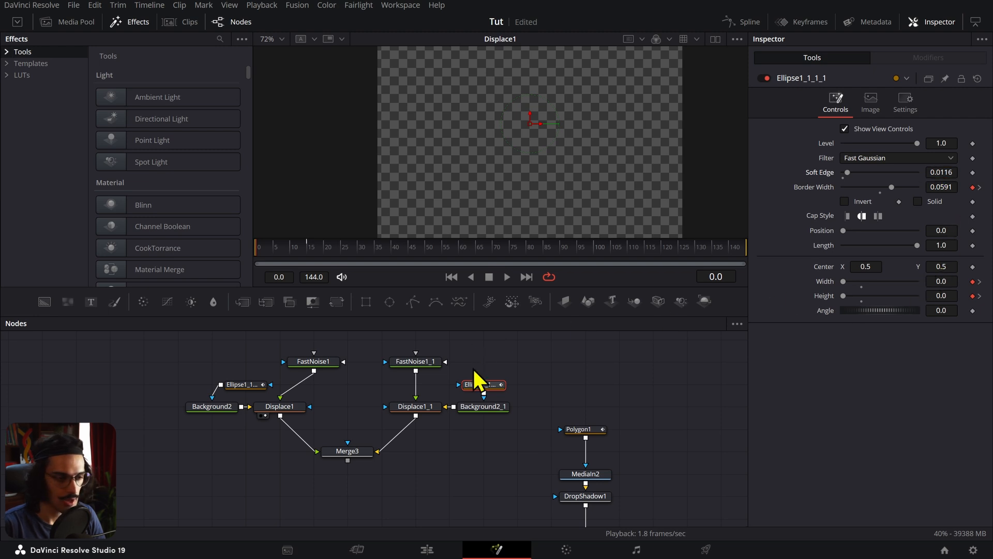
- Set the duplicate Displace node's Refraction Strength to 0.38 and its Offset to 0.101
left_click(425, 407)
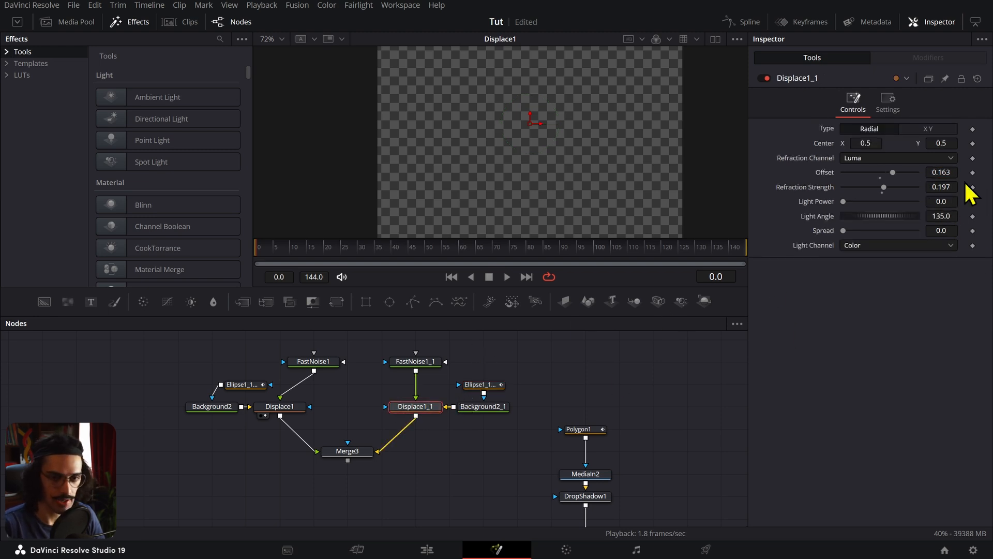
left_click_drag(943, 186, 944, 187)
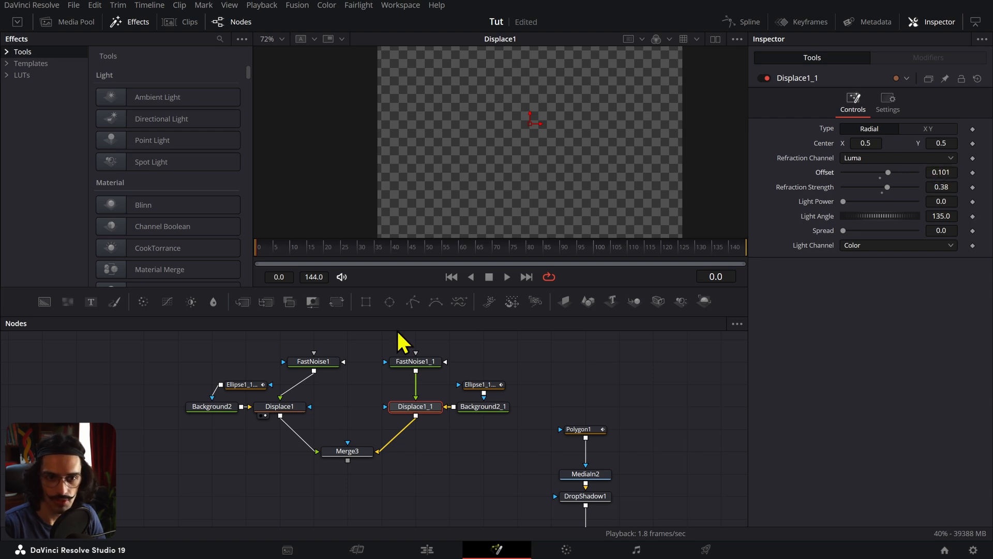
left_click(427, 361)
- Show the new merge of both rings in the viewer and preview frame 5 with the duplicate ellipse selected
left_click(360, 451)
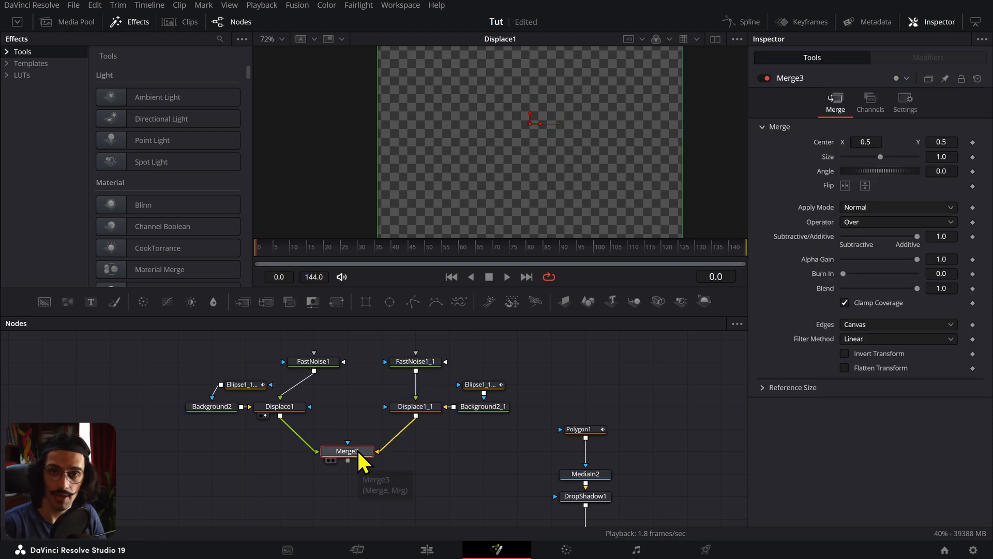
key("1")
left_click_drag(500, 349, 492, 395)
left_click_drag(406, 347, 492, 408)
left_click(483, 387)
left_click(271, 251)
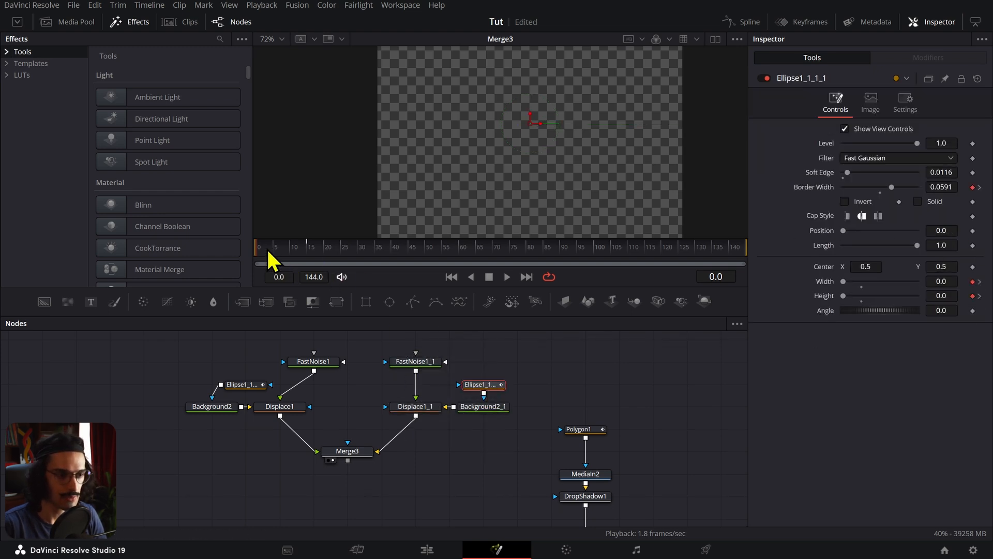
- Shift all of the duplicate ellipse's Border Width, Width and Height keyframes 3 frames later in the spline editor
left_click(749, 22)
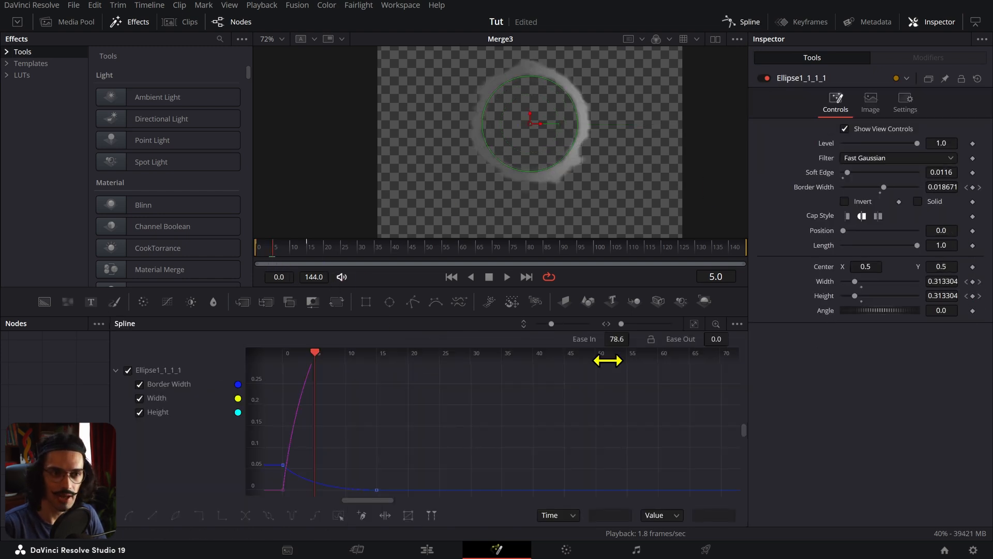
left_click(266, 253)
left_click(266, 255)
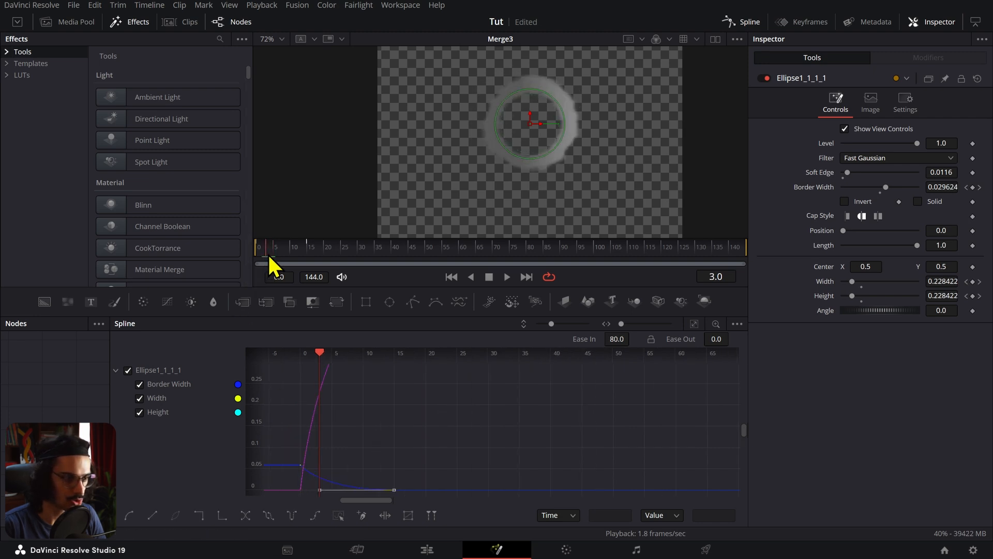
left_click_drag(370, 449, 405, 422)
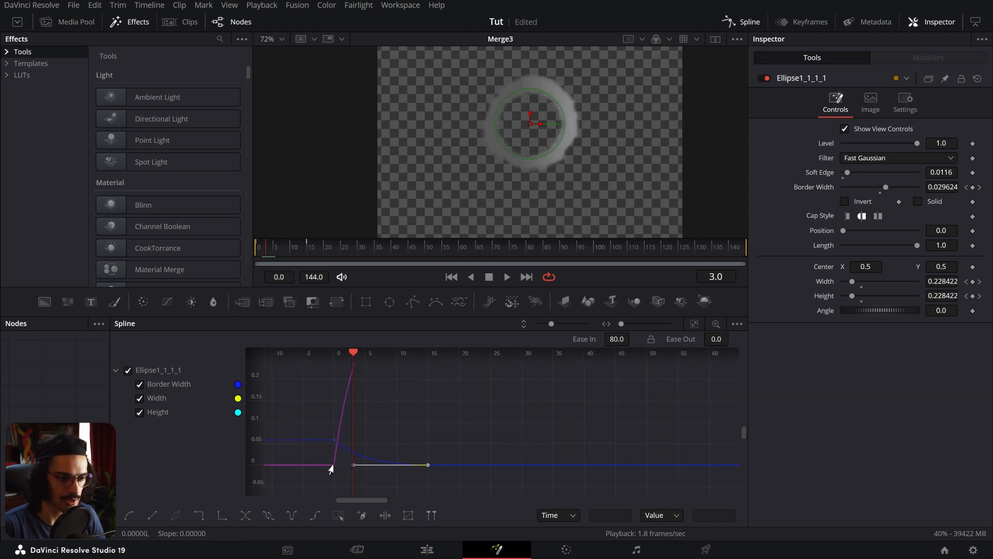
left_click_drag(334, 465, 353, 465)
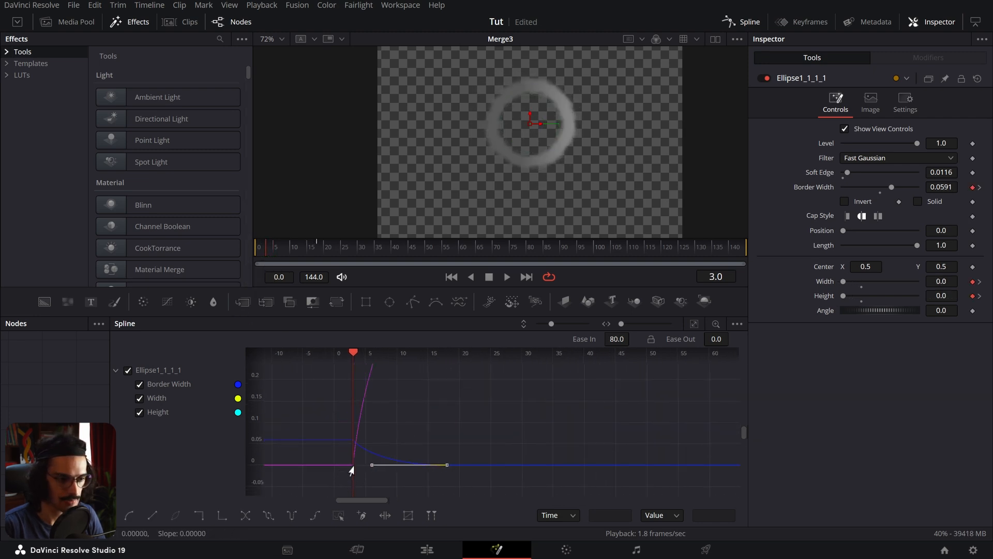
- Play the two-ring animation from frame 0 to frame 14 and close the spline editor
left_click(257, 249)
key("space")
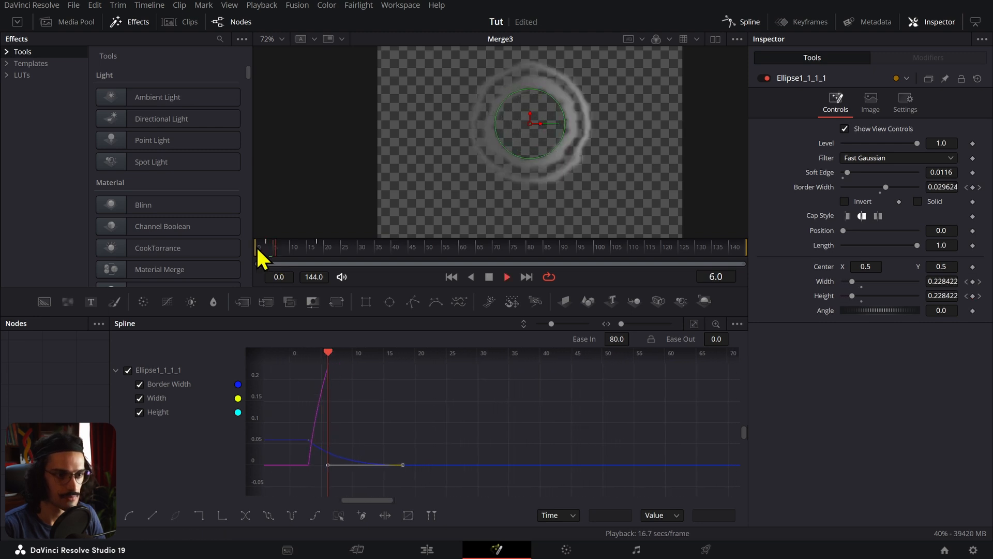
key("F8")
key("space")
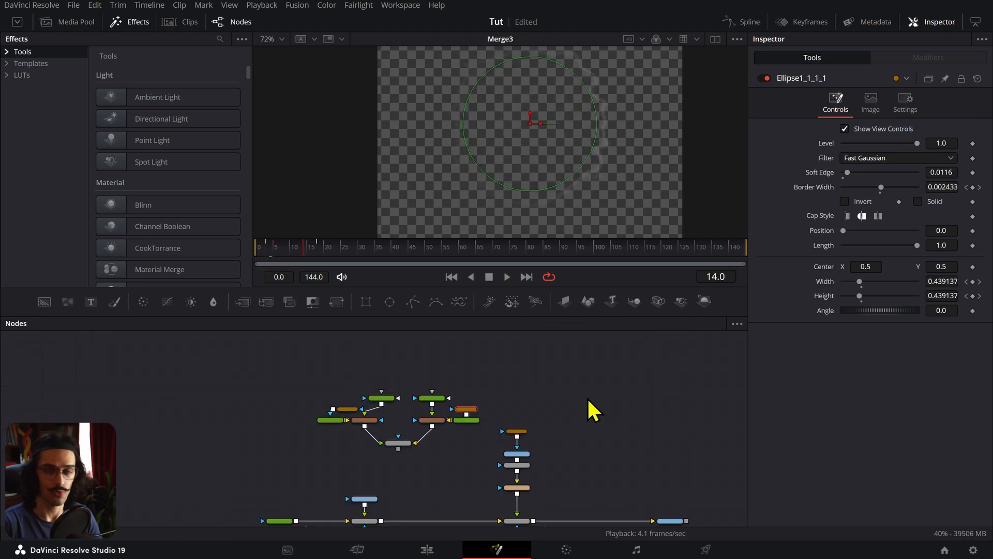
- Add a Time Stretcher node after the merge that combines the two rings
scroll(448, 439, "up", 2)
left_click_drag(447, 475, 304, 382)
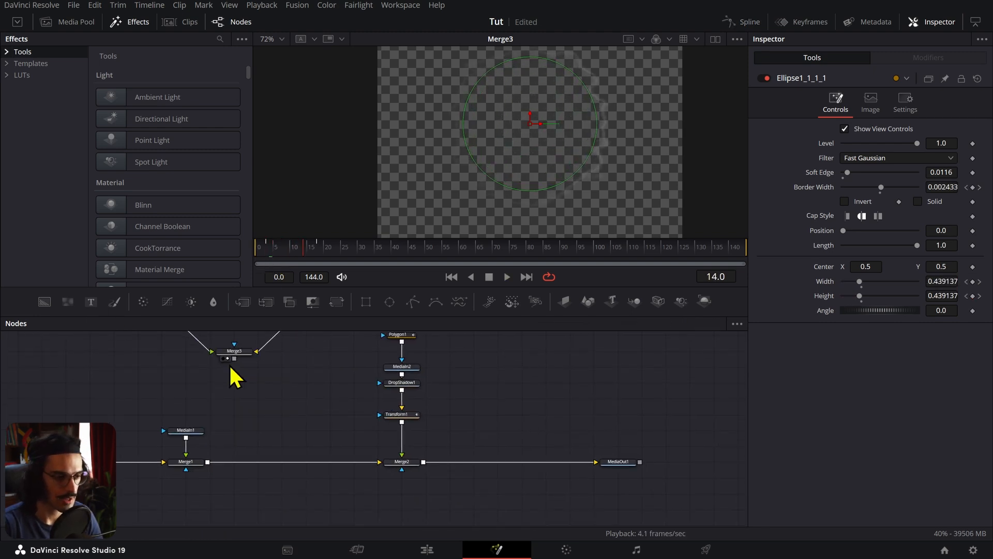
left_click(280, 355)
key("shift+space")
type("tim")
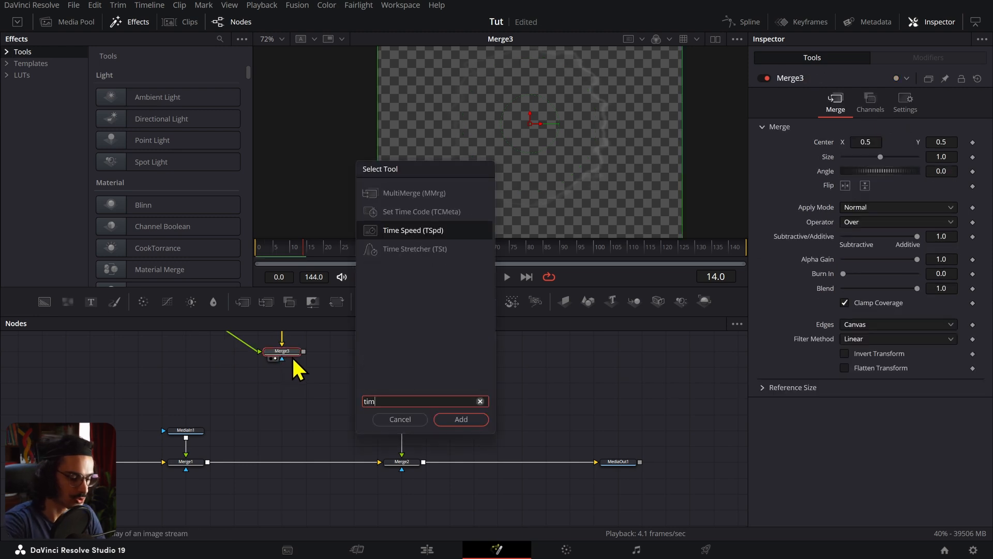
type("e")
key("Down")
key("Return")
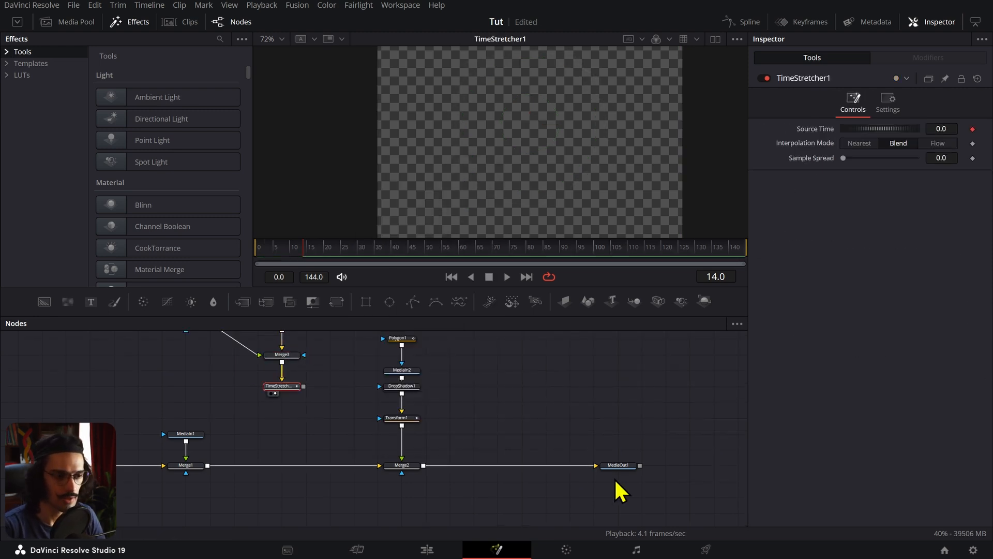
- Show MediaOut1 in the viewer and merge the Time Stretcher output into the main chain between Merge1 and Merge2
left_click(600, 465)
key("1")
left_click_drag(303, 386, 206, 467)
left_click_drag(273, 434, 349, 470)
key("space")
key("space")
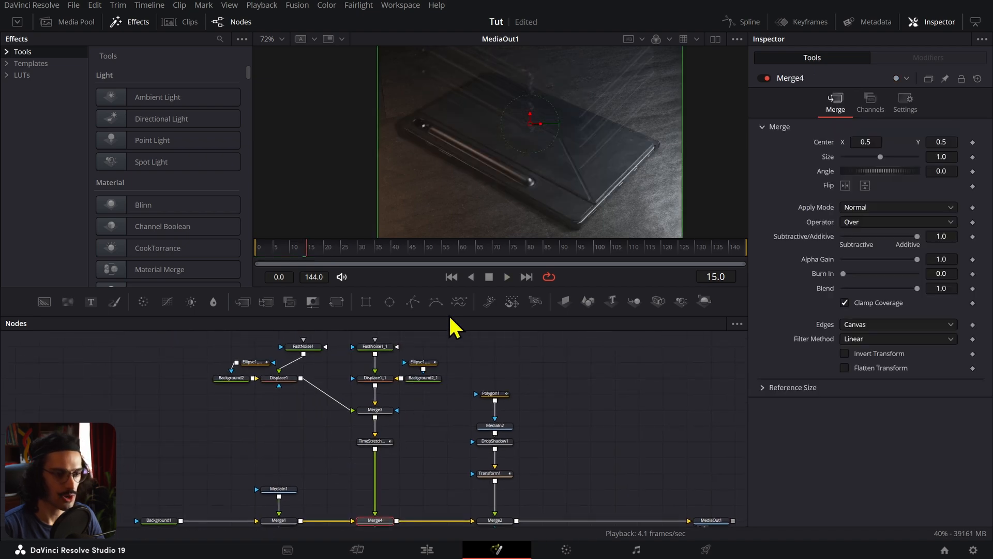
- Try to keyframe the Time Stretcher's Source Time at 0 on frame 18
left_click_drag(455, 337, 212, 436)
left_click(315, 250)
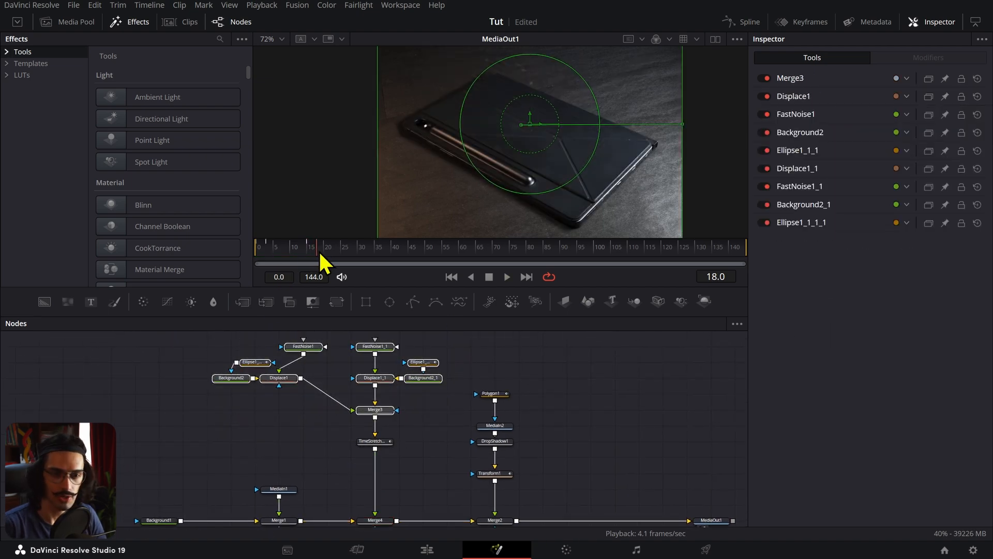
left_click(675, 396)
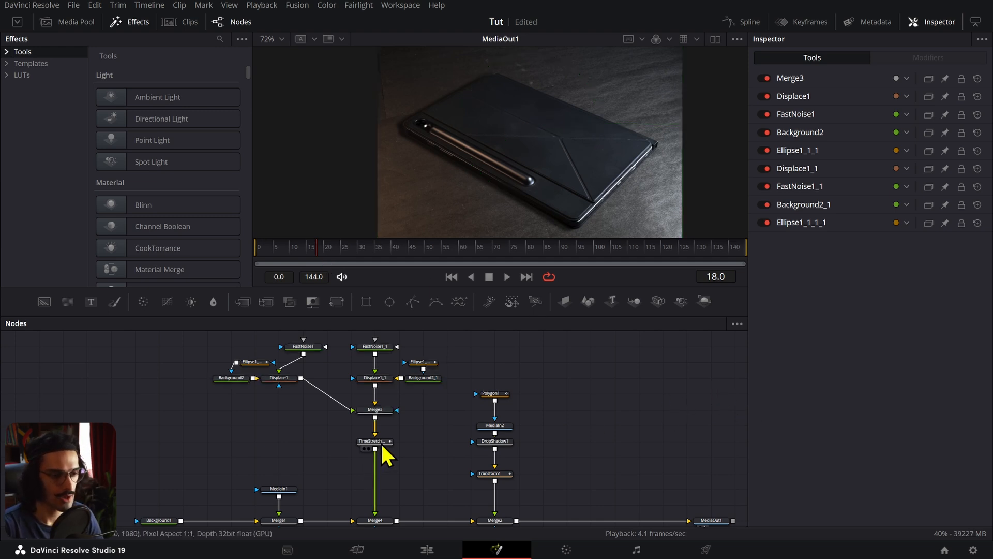
left_click(375, 442)
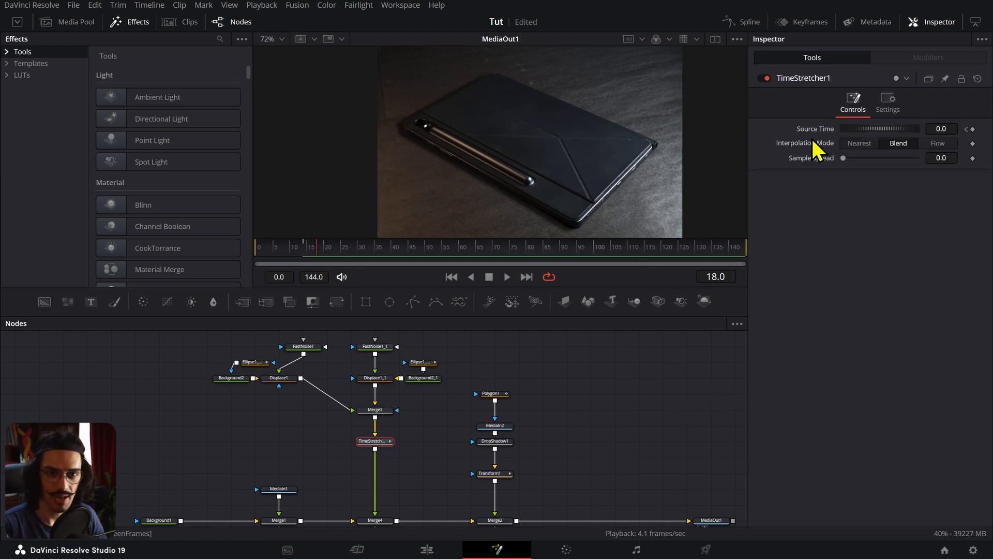
left_click(972, 129)
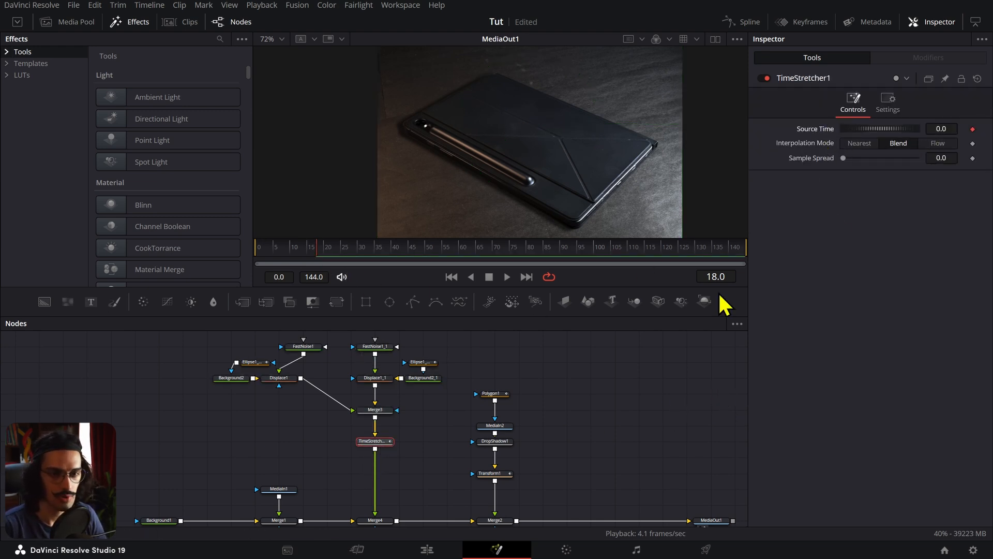
scroll(597, 486, "down", 2)
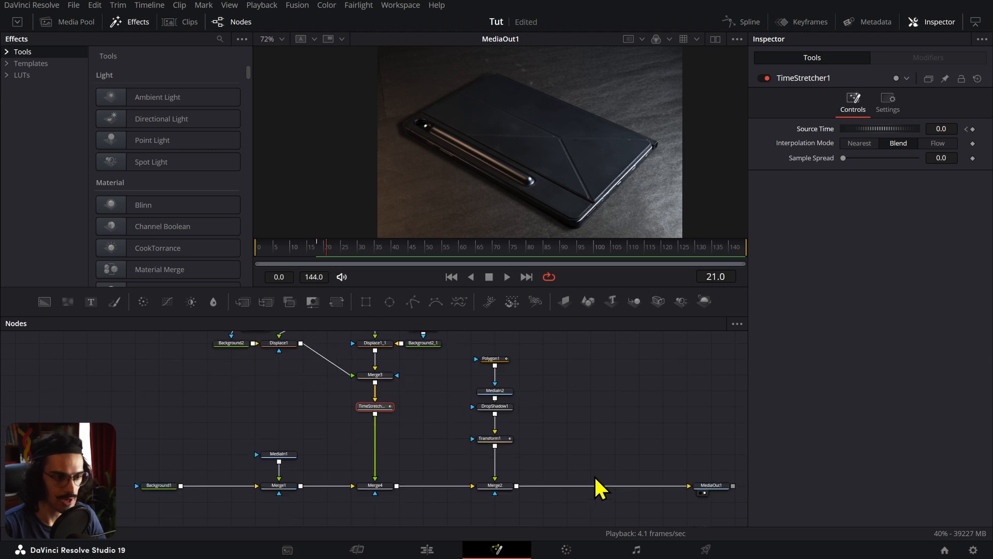
left_click_drag(309, 250, 309, 251)
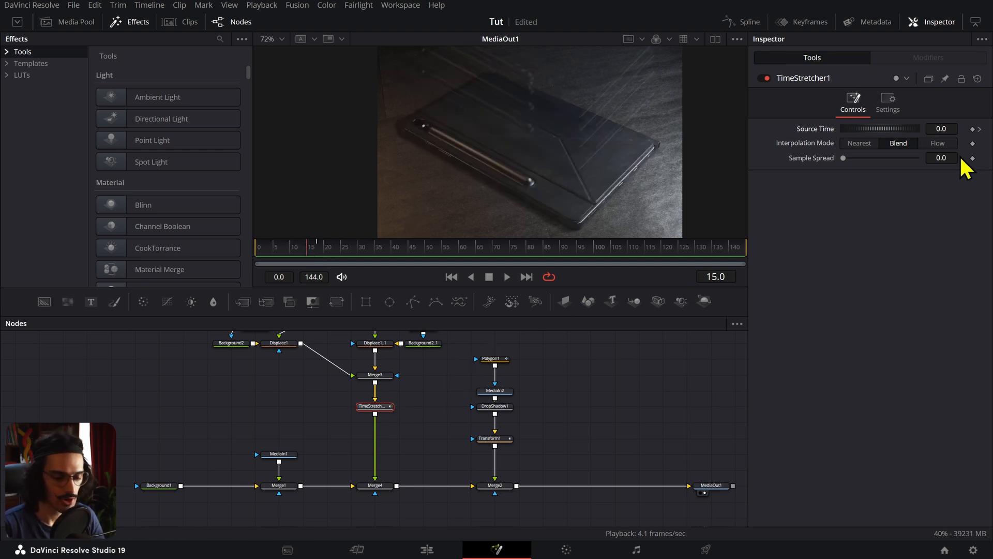
- Keyframe the Time Stretcher's Source Time from 0 at frame 14 to 18 at frame 22
left_click(973, 129)
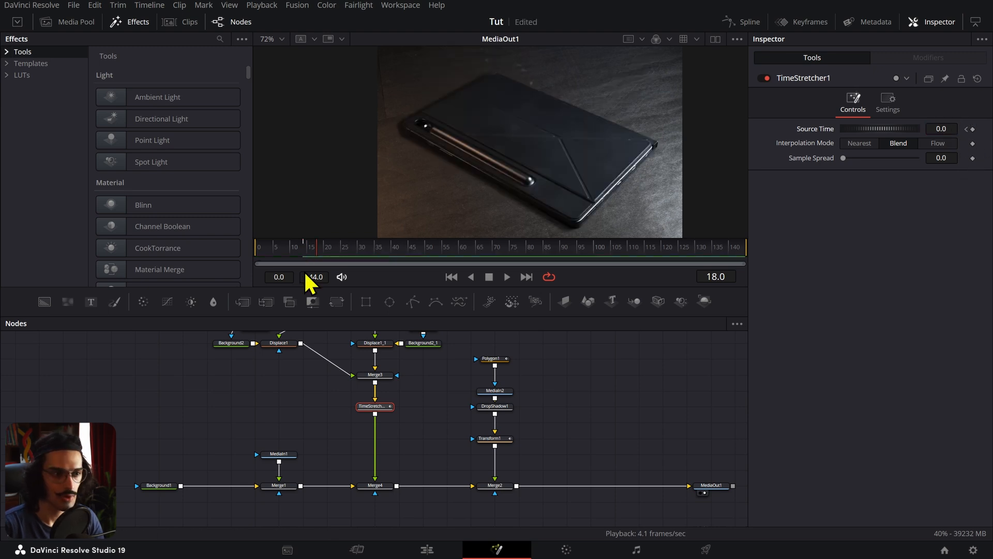
key("Right")
key("Right")
key("Right")
key("Right")
key("Right")
key("Right")
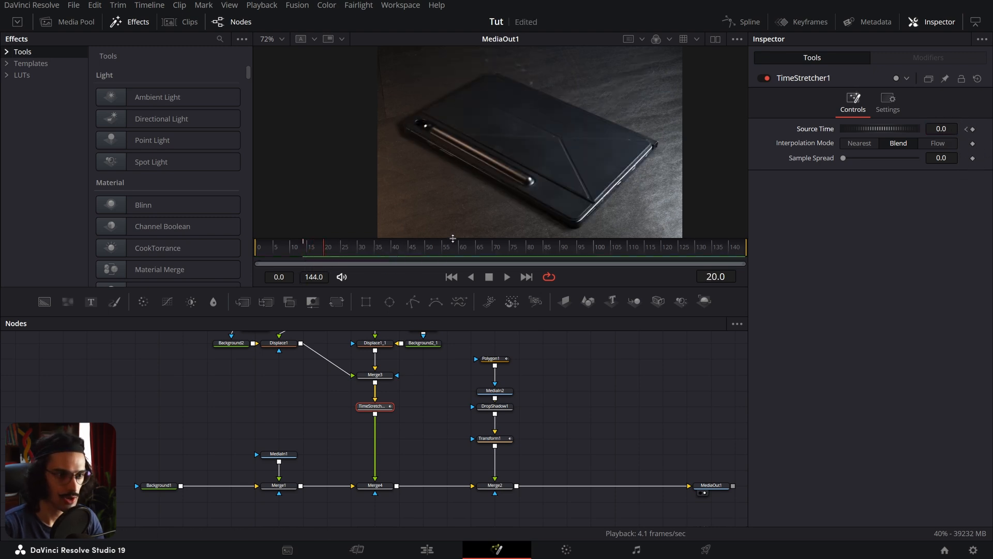
key("Right")
key("Right")
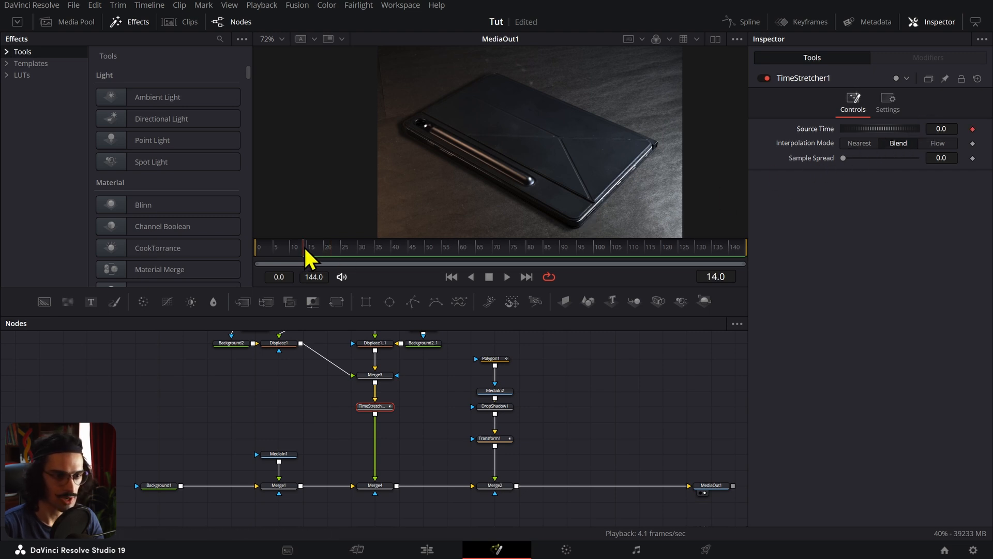
key("Right")
key("Right")
key("Right")
key("Right")
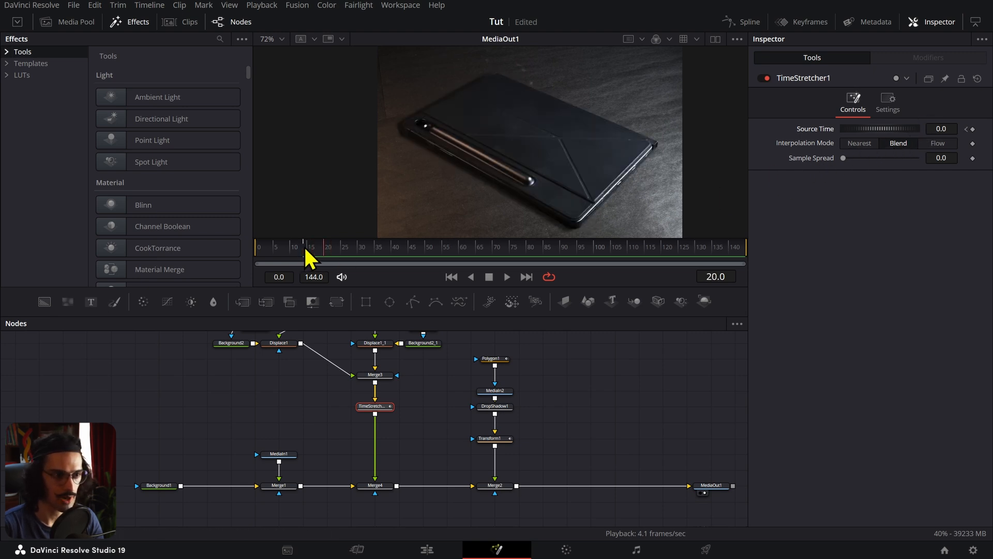
key("Right")
key("Right")
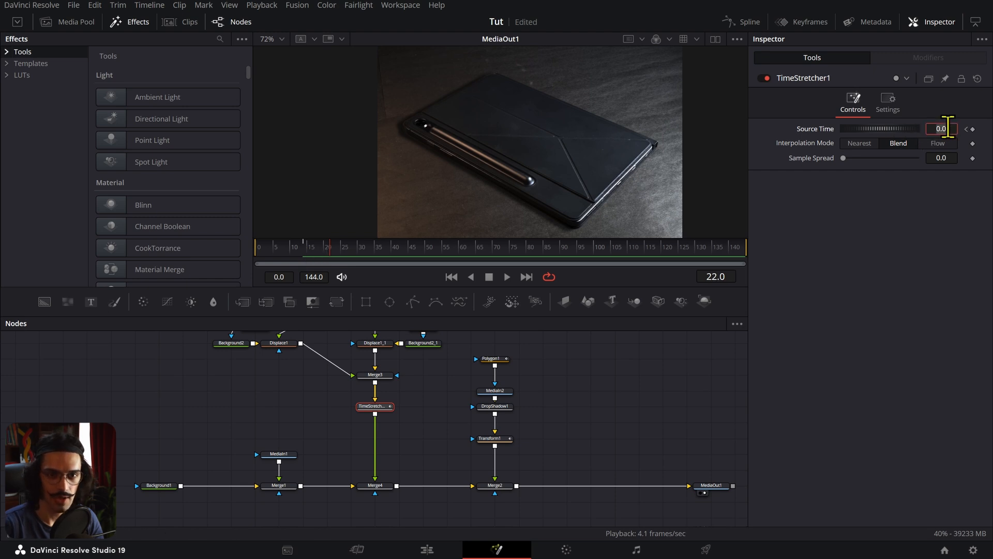
key("Tab")
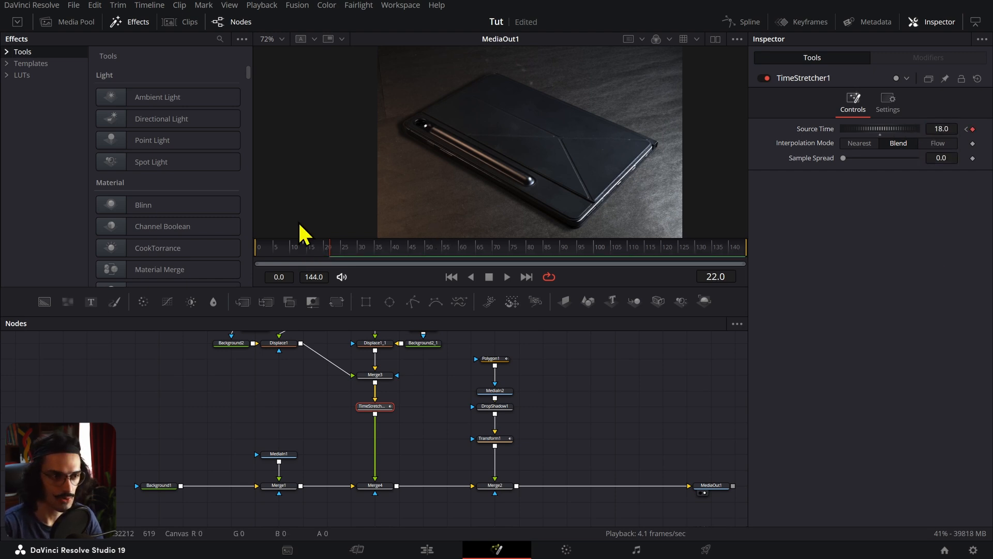
- Zoom the viewer out to 36% and play the retimed shockwave in the composition from around frame 14
left_click(306, 249)
left_click(307, 251)
scroll(539, 206, "down", 2)
left_click_drag(596, 197, 647, 183)
key("space")
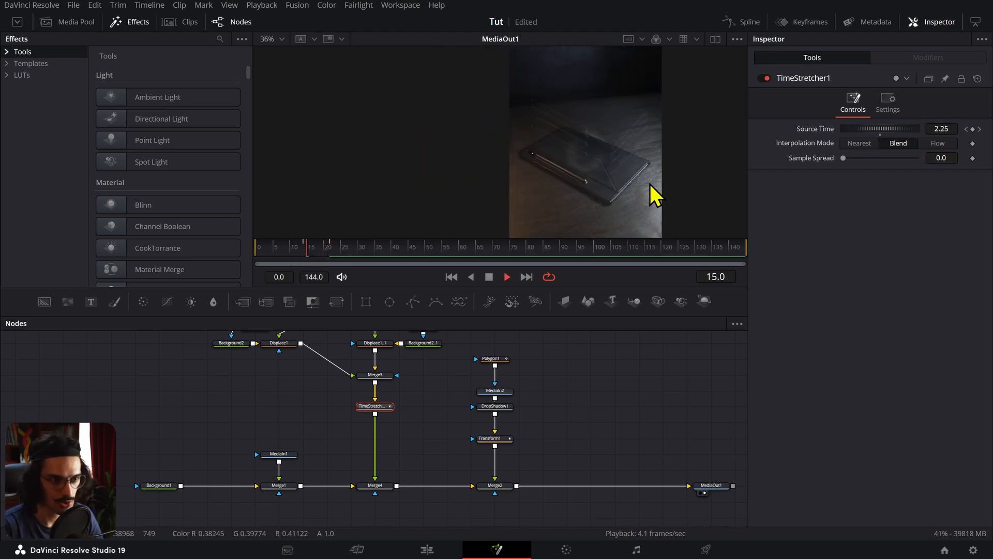
- Add the ResolveFX Transform tool directly after TimeStretcher1 and set its control mode to Interactive - Pins
key("space")
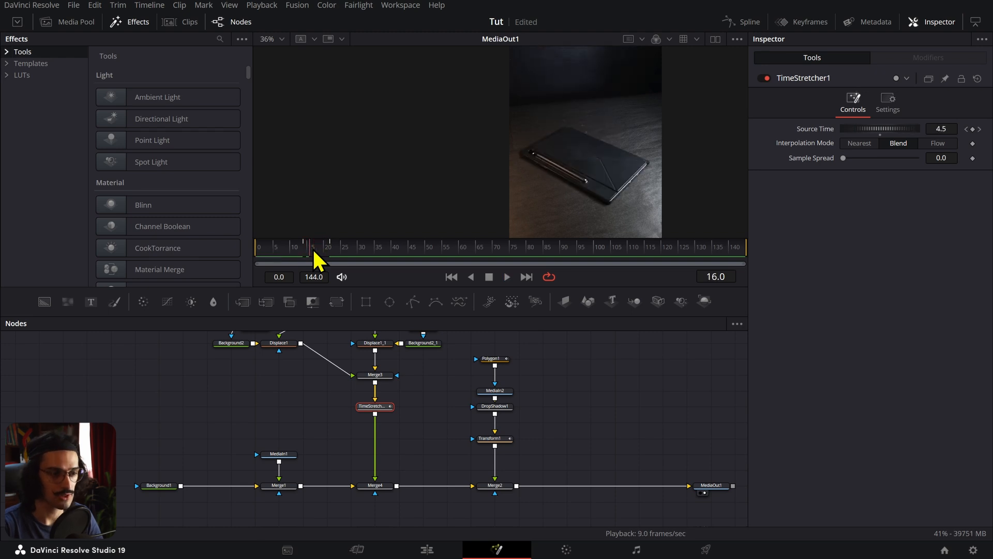
left_click(304, 250)
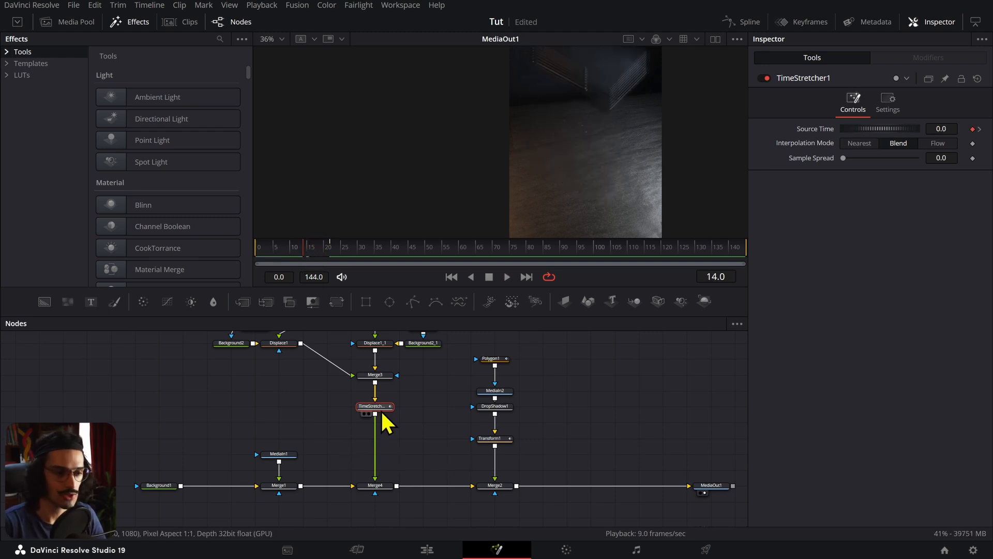
key("shift+space")
type("rans")
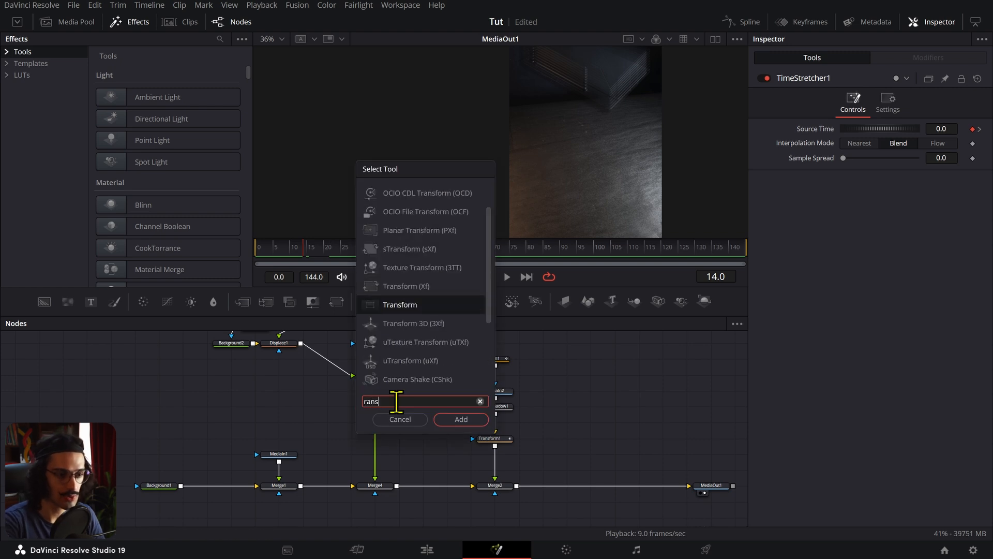
key("Return")
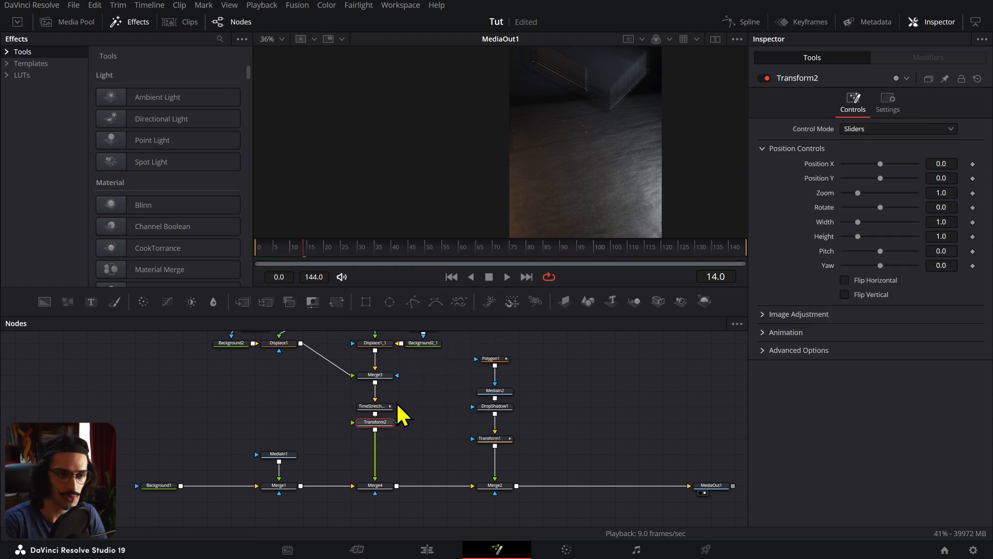
left_click(887, 132)
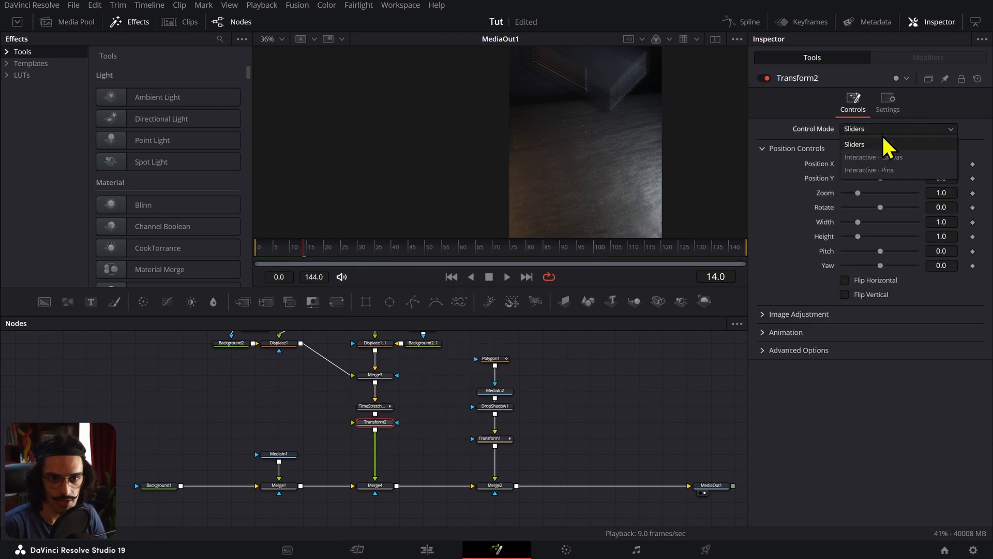
left_click(886, 170)
- Place four perspective pins for Transform2 around the phone at frame 16, redoing misplaced ones
scroll(634, 155, "down", 2)
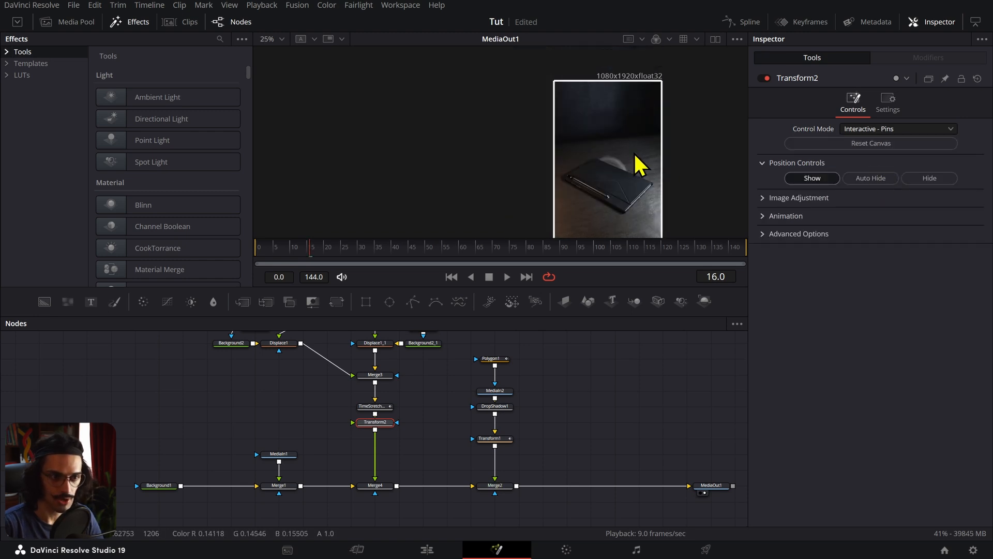
left_click(634, 152)
left_click(579, 142)
left_click(642, 219)
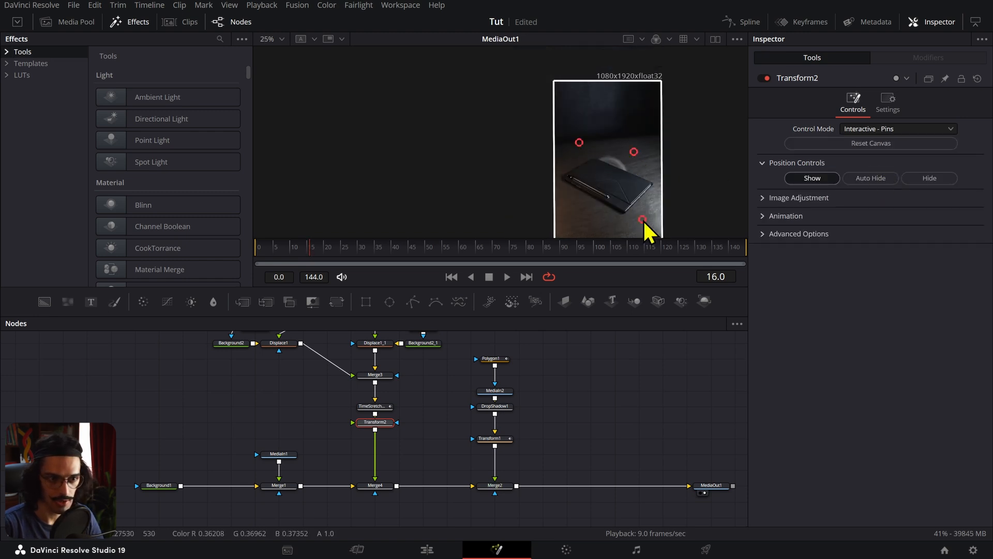
key("ctrl+z")
key("ctrl+z")
left_click(580, 151)
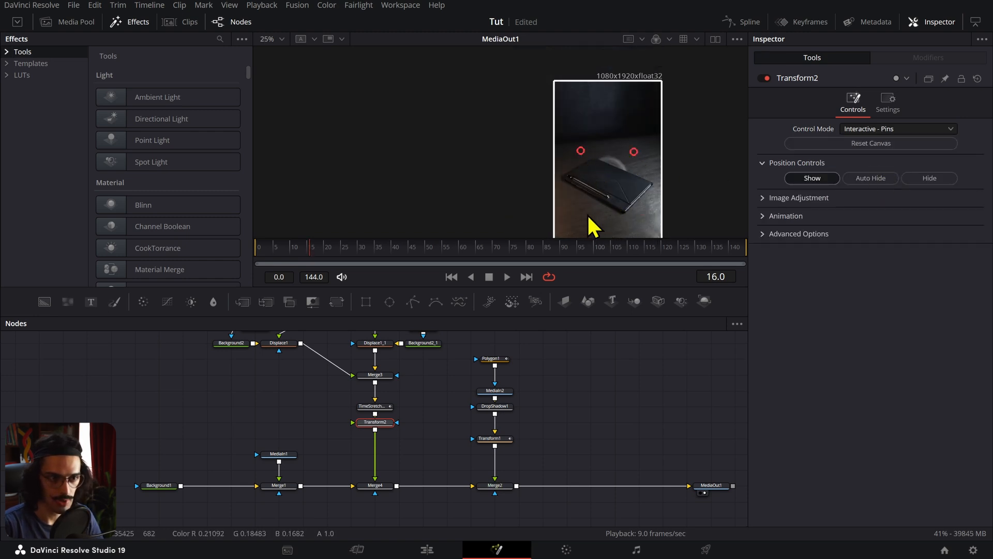
left_click(577, 222)
left_click(642, 221)
scroll(633, 207, "down", 2)
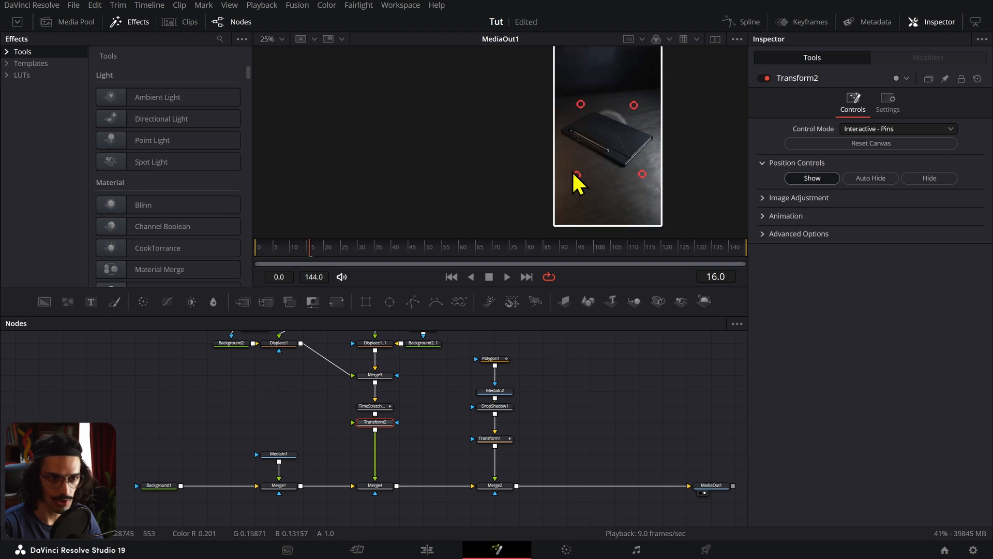
- Reposition Transform2's four pins to tilt the shockwave into the tabletop's perspective and centre it behind the phone
left_click_drag(577, 175, 574, 207)
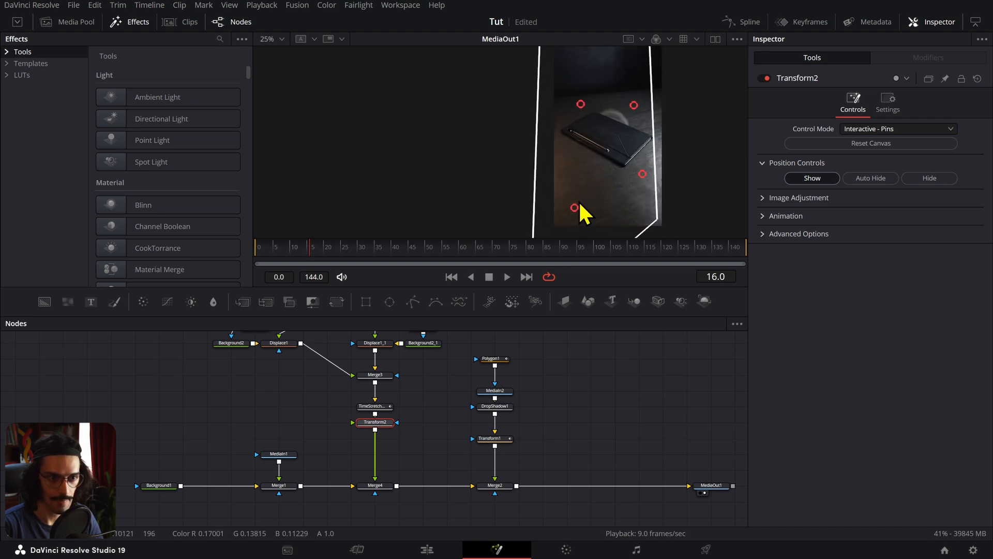
left_click_drag(643, 174, 673, 201)
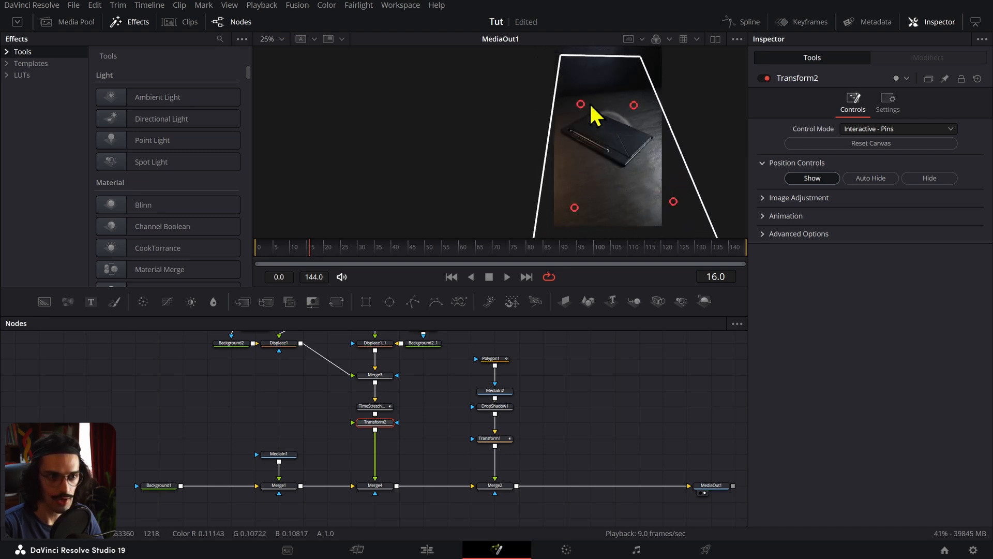
left_click_drag(581, 104, 547, 124)
left_click_drag(634, 105, 651, 74)
left_click_drag(651, 120, 586, 81)
left_click_drag(608, 163, 646, 167)
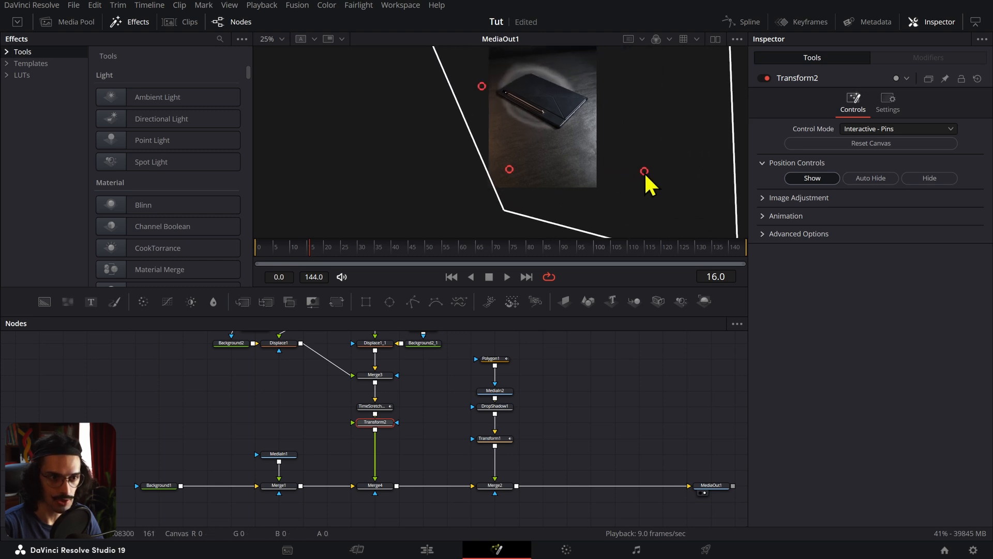
- Spread the lower-left and upper-left pins further out to widen the ring around the phone, and play the result
left_click_drag(510, 170, 494, 214)
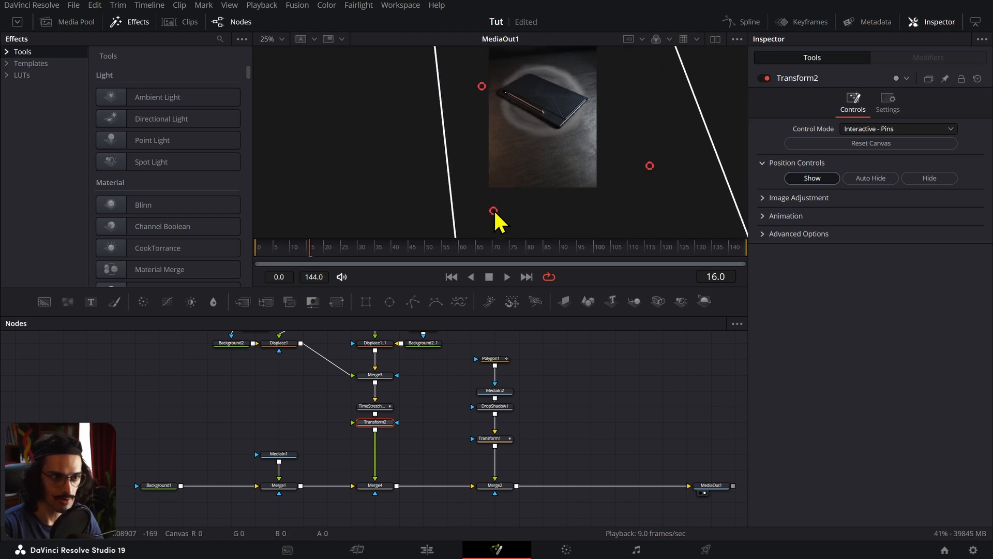
left_click_drag(481, 86, 462, 94)
scroll(536, 92, "down", 1)
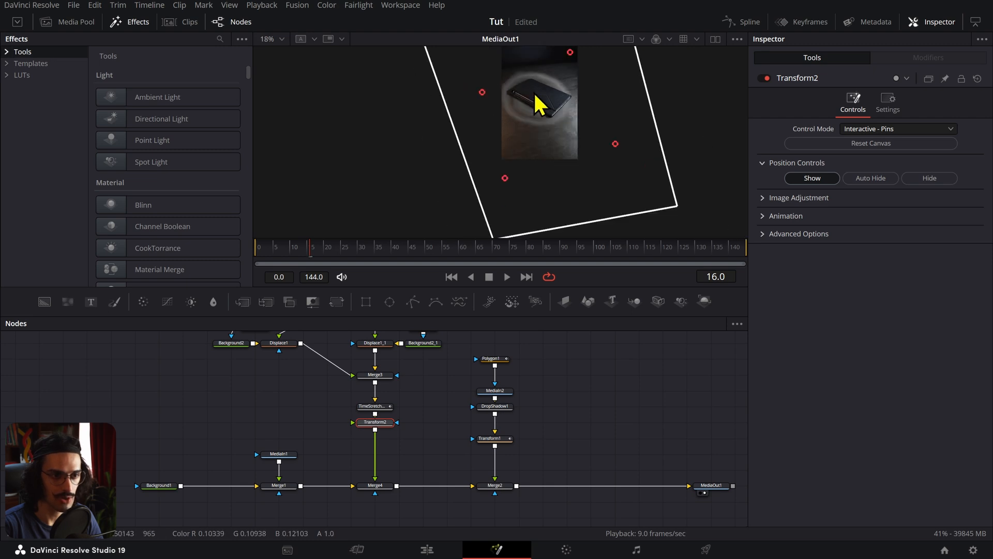
scroll(545, 89, "up", 2)
scroll(551, 137, "down", 1)
key("space")
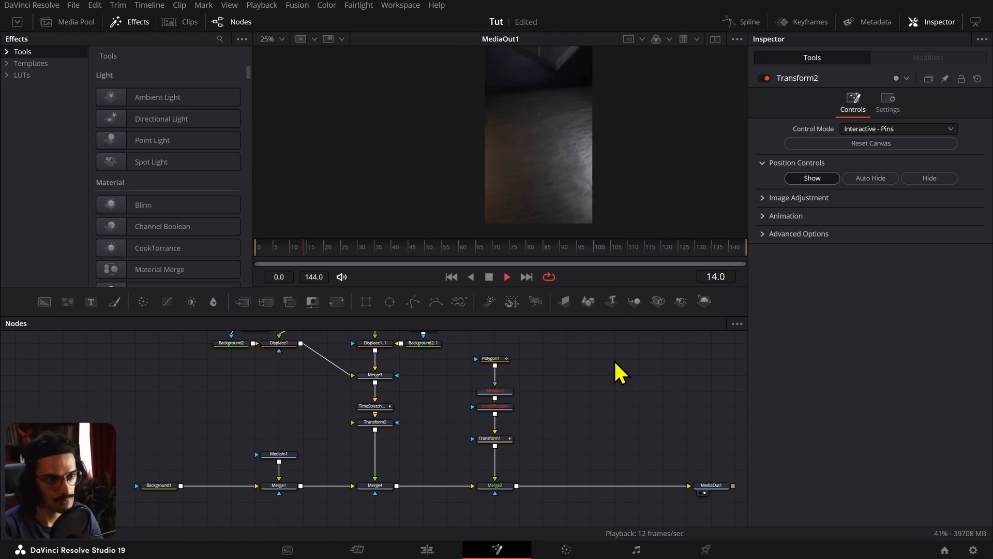
key("space")
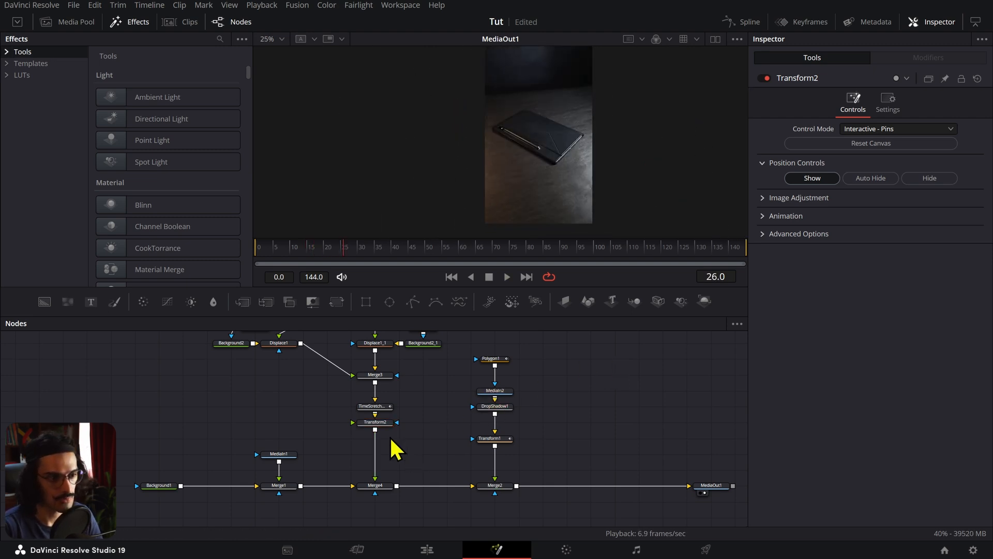
- Try the Overlay apply mode on Merge4 and preview the shockwave with it
left_click(387, 487)
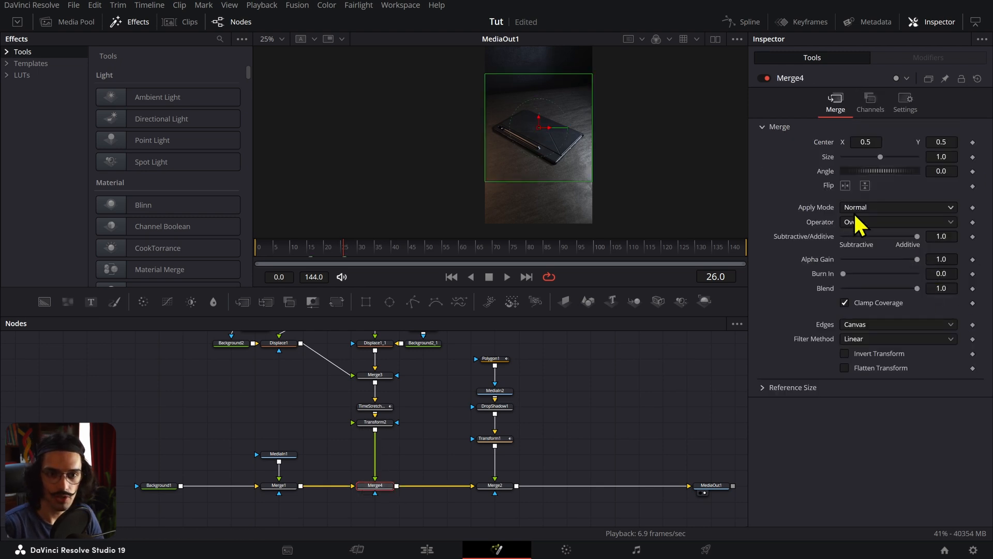
left_click(870, 209)
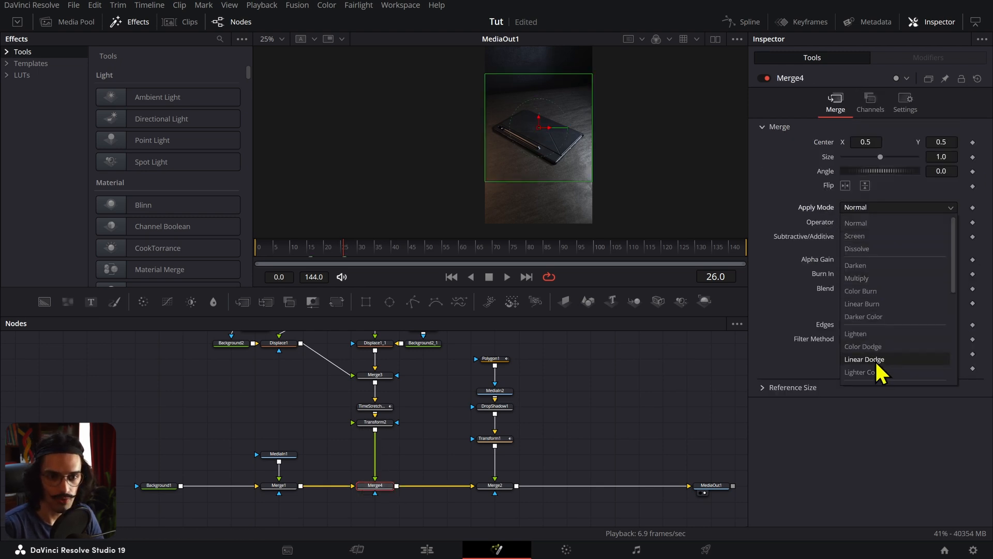
scroll(876, 365, "down", 2)
left_click(876, 349)
left_click(271, 254)
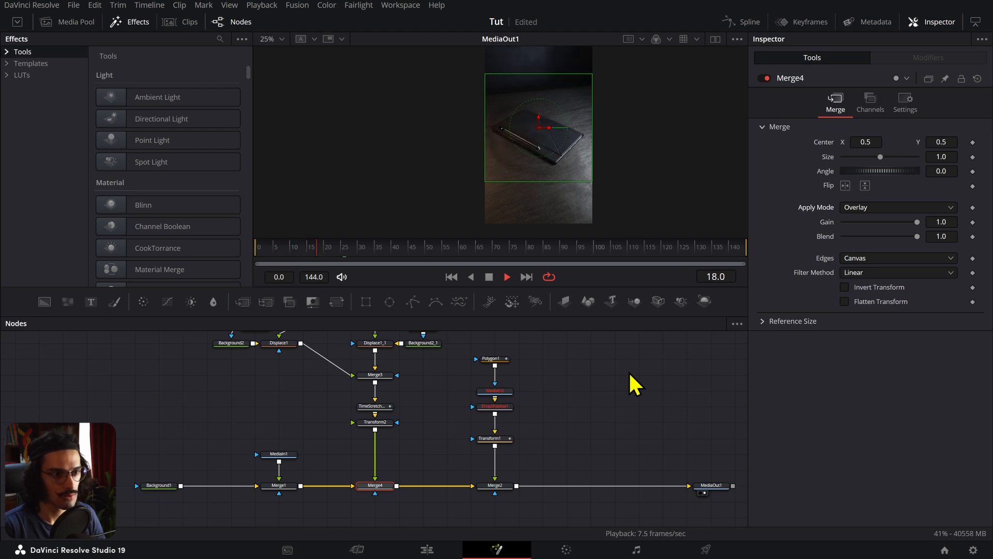
key("space")
key("ctrl+z")
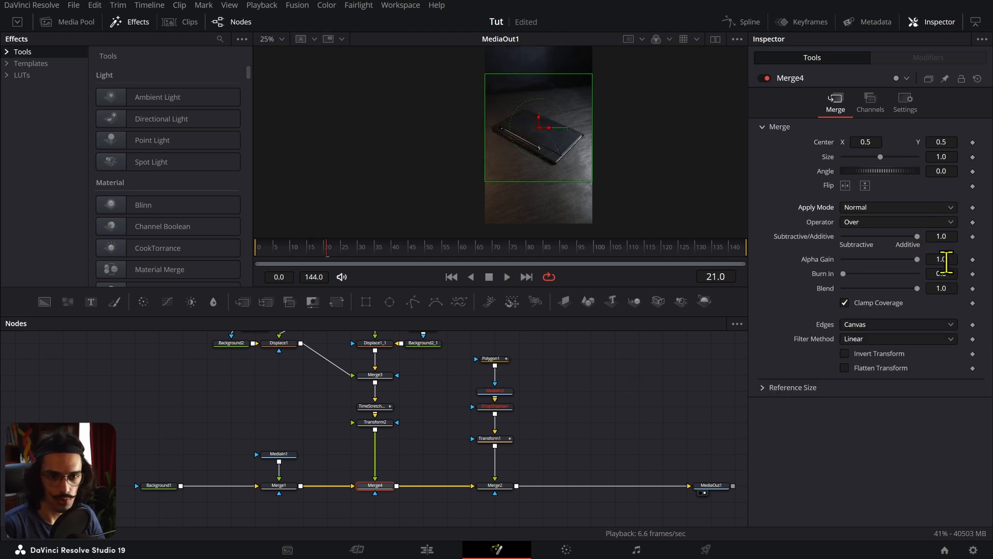
- Lower Merge4's Blend to 0.882 and play the composition from near the start
left_click_drag(950, 288, 944, 288)
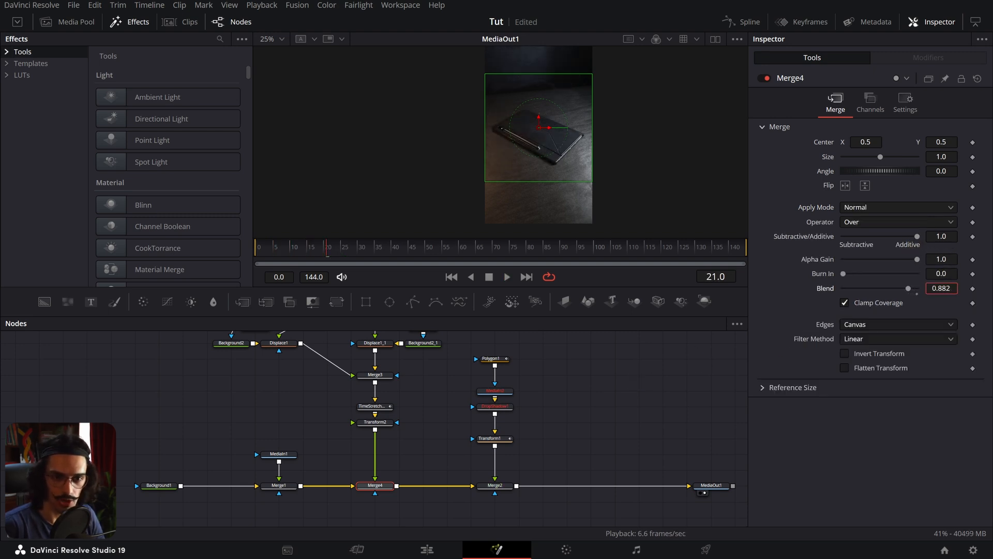
left_click(272, 254)
key("space")
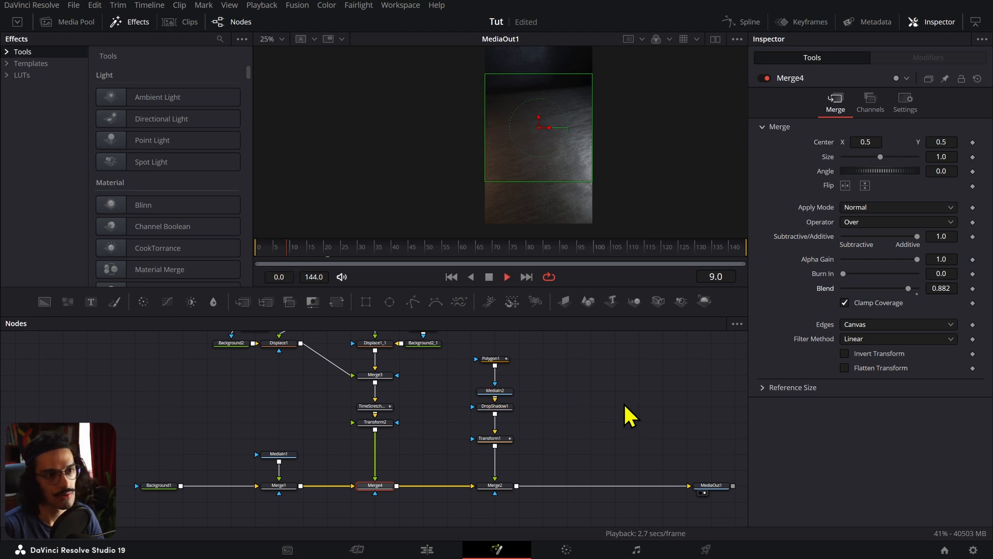
key("space")
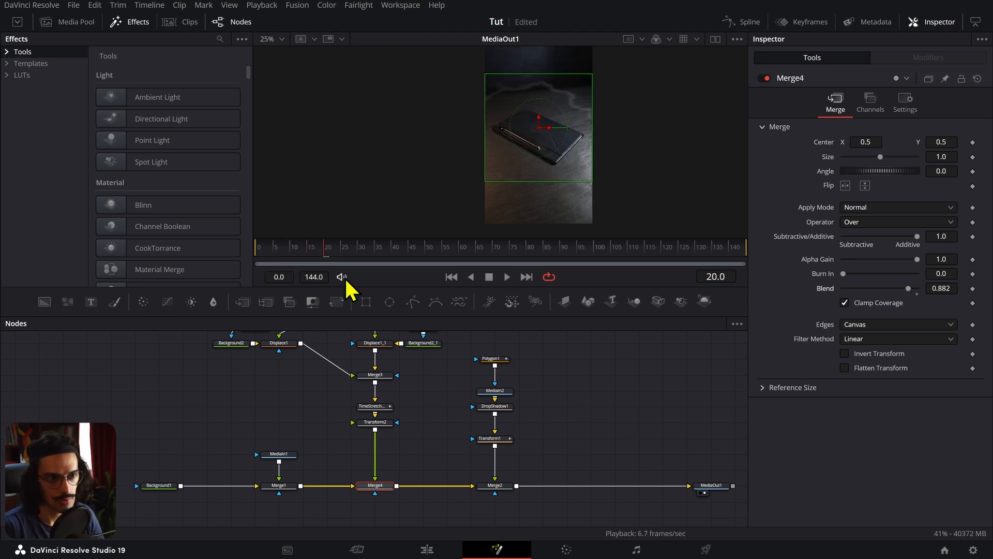
- Pull Transform2's four pins in toward the phone at frame 20 to tighten and flatten the shockwave ring
left_click(376, 423)
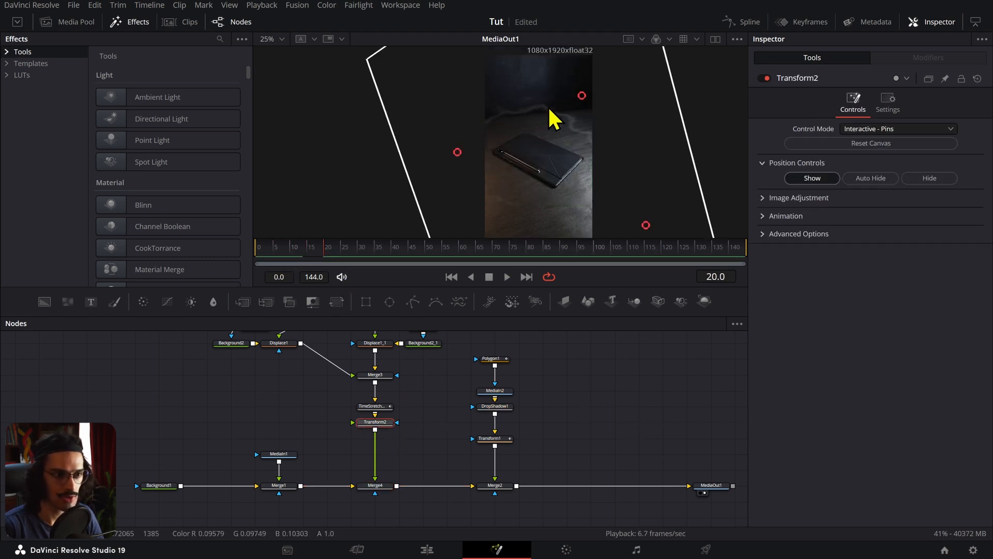
left_click_drag(582, 98, 572, 129)
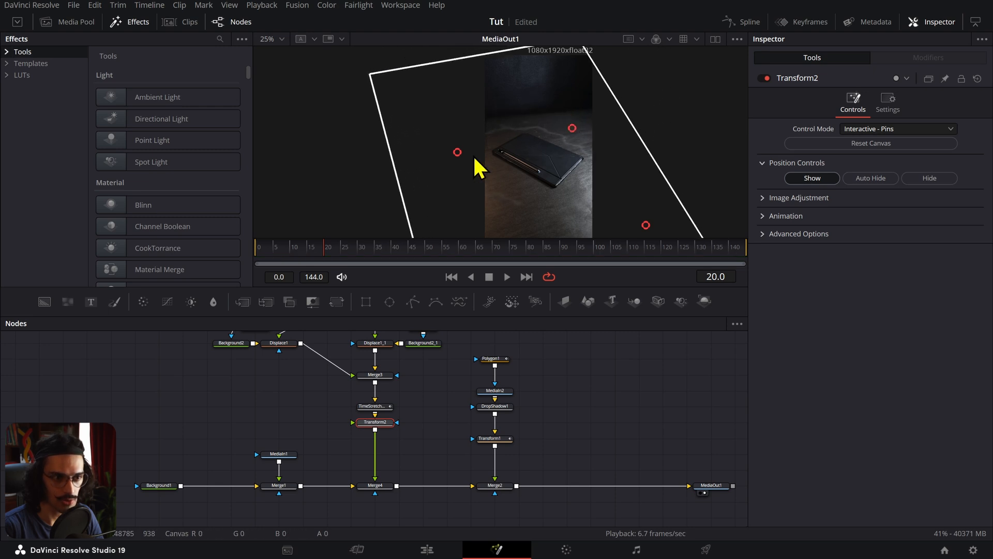
left_click_drag(457, 152, 487, 157)
left_click_drag(647, 232, 628, 218)
scroll(590, 195, "down", 3)
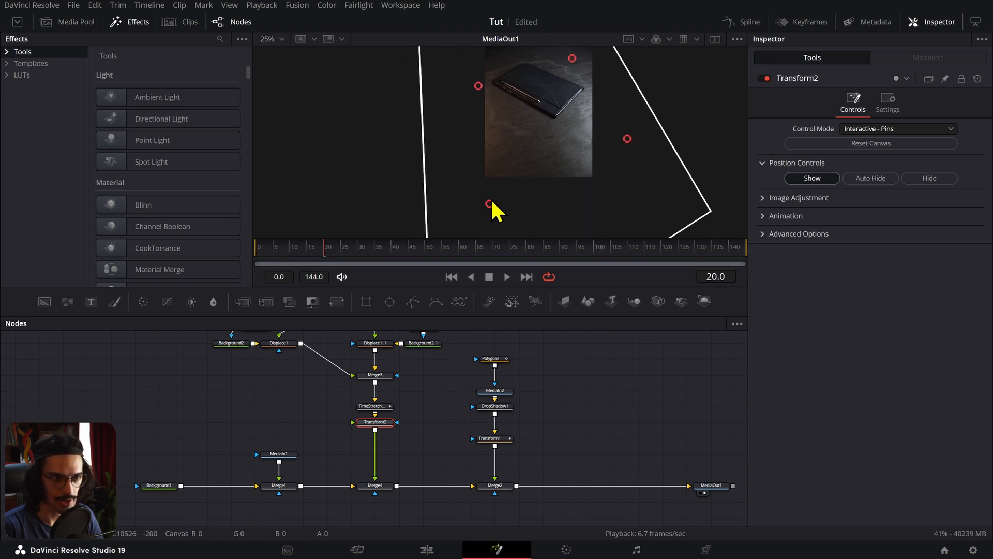
left_click_drag(492, 200, 505, 181)
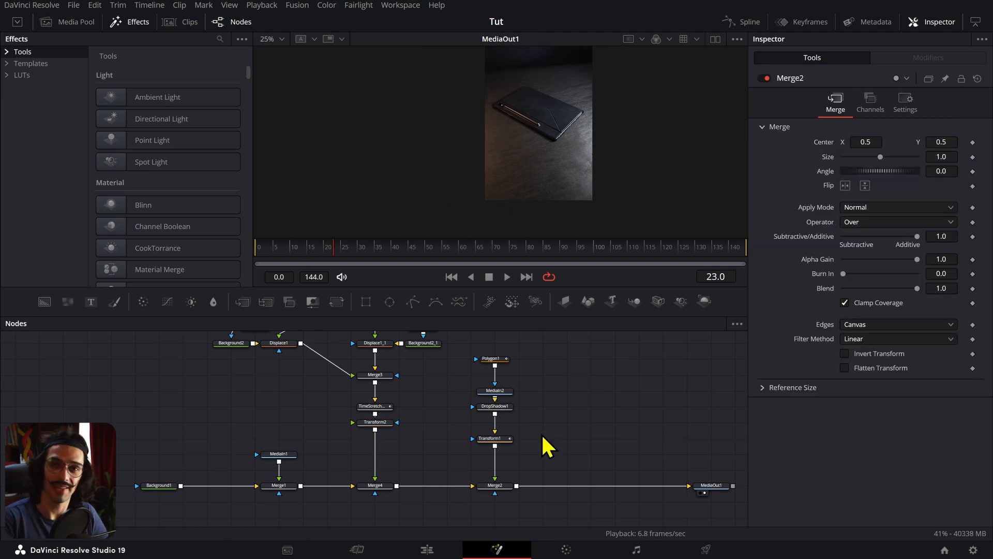
- Add a Transform (Xf) node between Merge2 and MediaOut1, and go to the impact at frame 15
left_click_drag(576, 448, 517, 452)
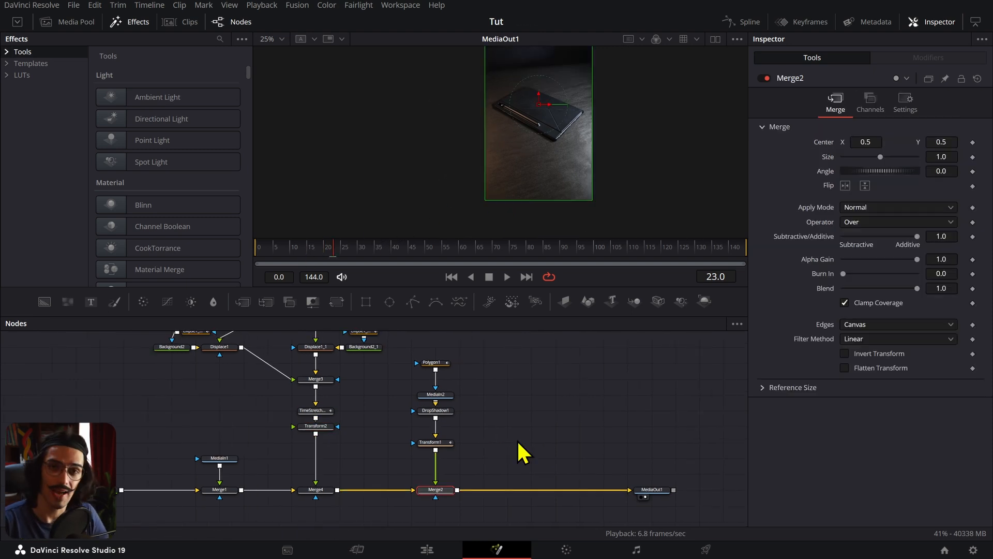
key("shift+space")
type("trans")
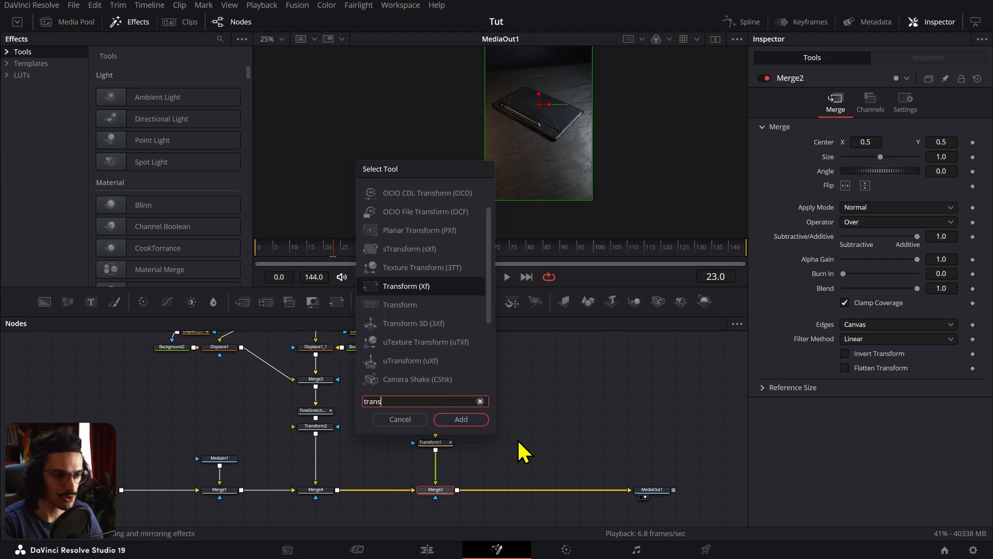
key("Return")
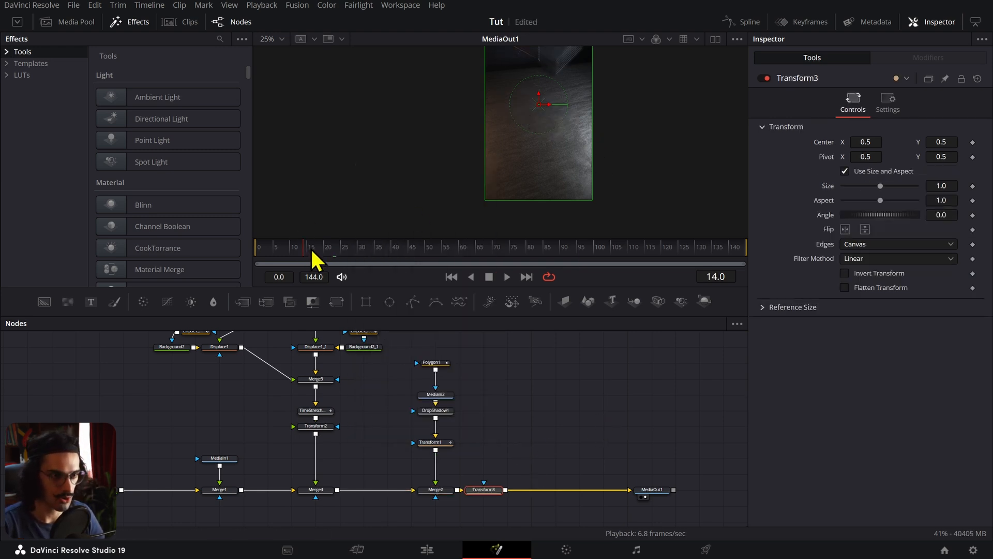
scroll(504, 187, "up", 1)
key("Right")
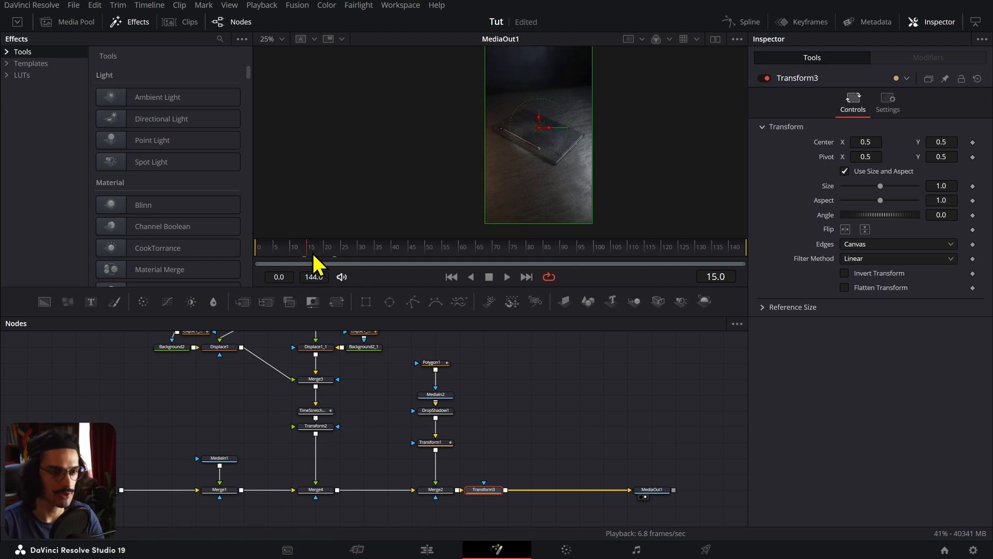
left_click_drag(485, 492, 508, 491)
- Keyframe Transform3's Center at 0.5, 0.5 on frame 15 and shift it to about 0.46, 0.47 on frame 16
left_click(972, 142)
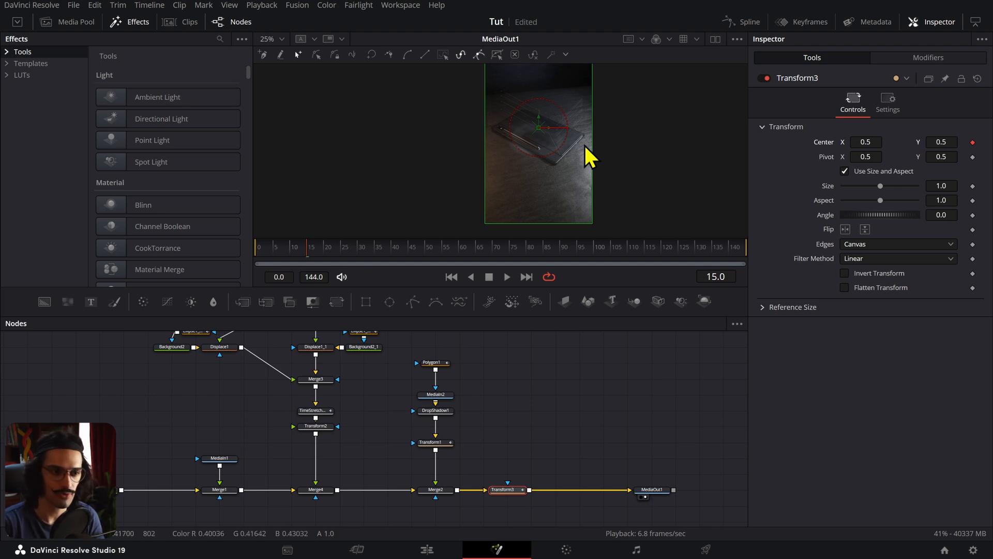
scroll(588, 155, "up", 3)
scroll(572, 148, "down", 2)
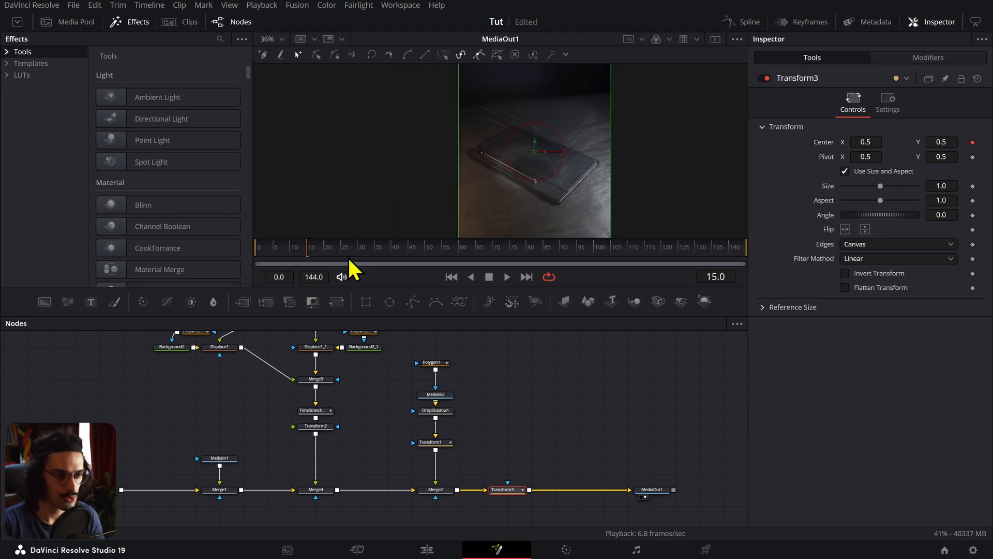
scroll(532, 203, "up", 1)
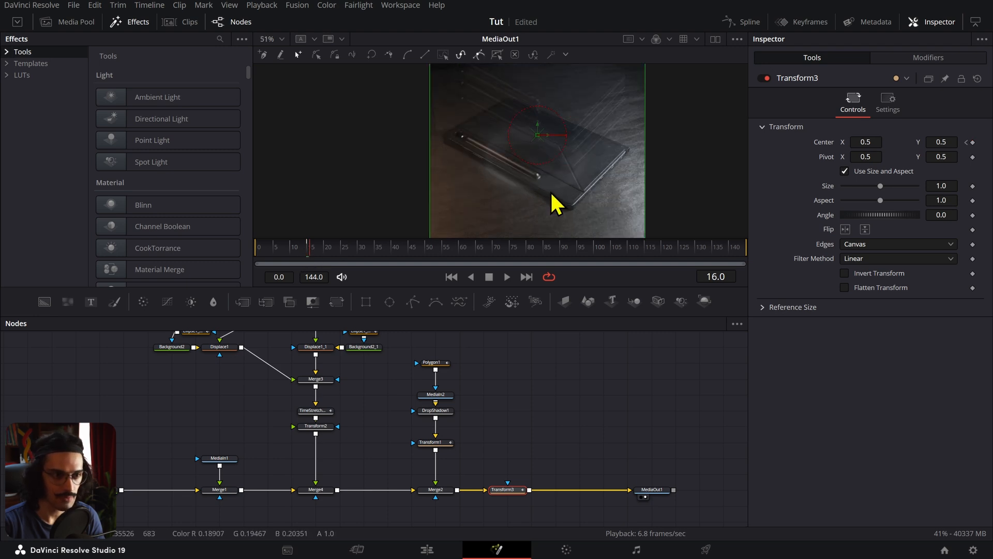
left_click_drag(541, 140, 534, 152)
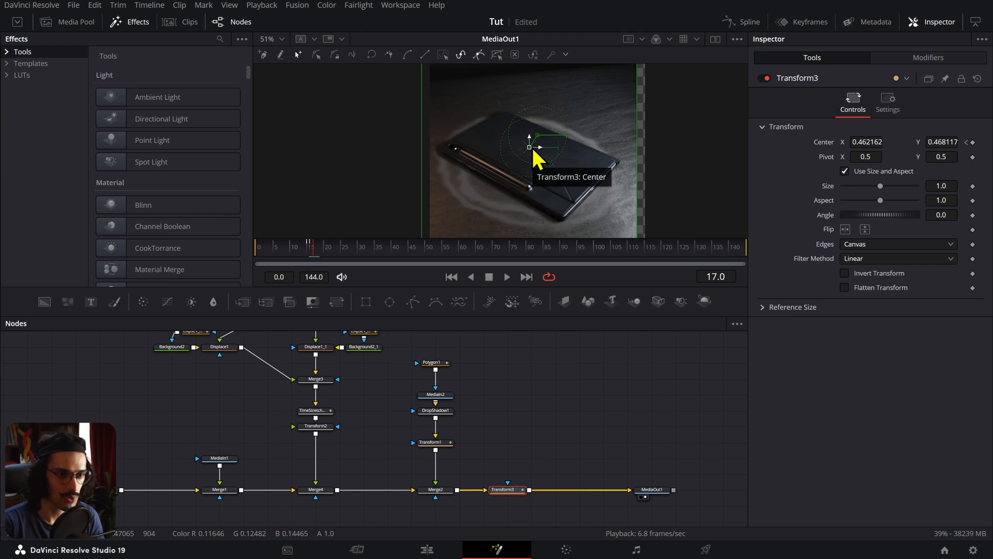
- Keyframe Transform3's Center with small alternating offsets from frame 17 onward, ending at 0.5, 0.5 on frame 21
mouse_move(533, 151)
left_mouse_down()
mouse_move(545, 155)
mouse_move(539, 139)
mouse_move(551, 143)
mouse_move(538, 138)
left_mouse_up()
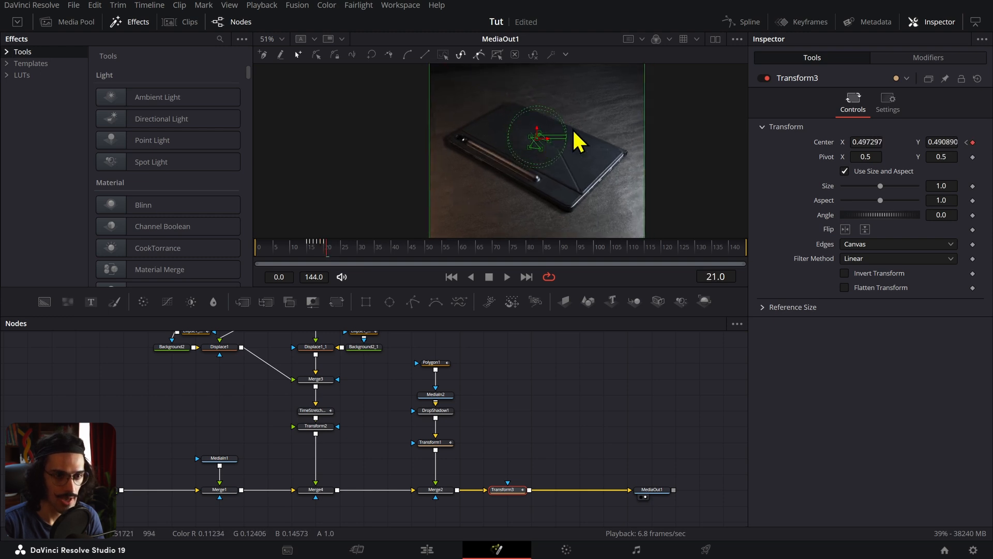
double_click(879, 141)
type(".5")
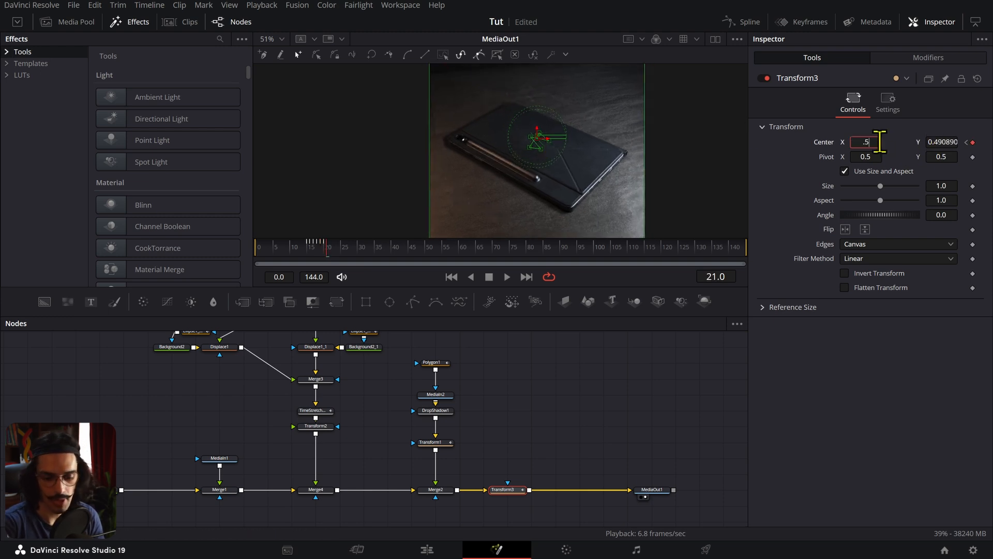
key("Tab")
type(".5")
key("Tab")
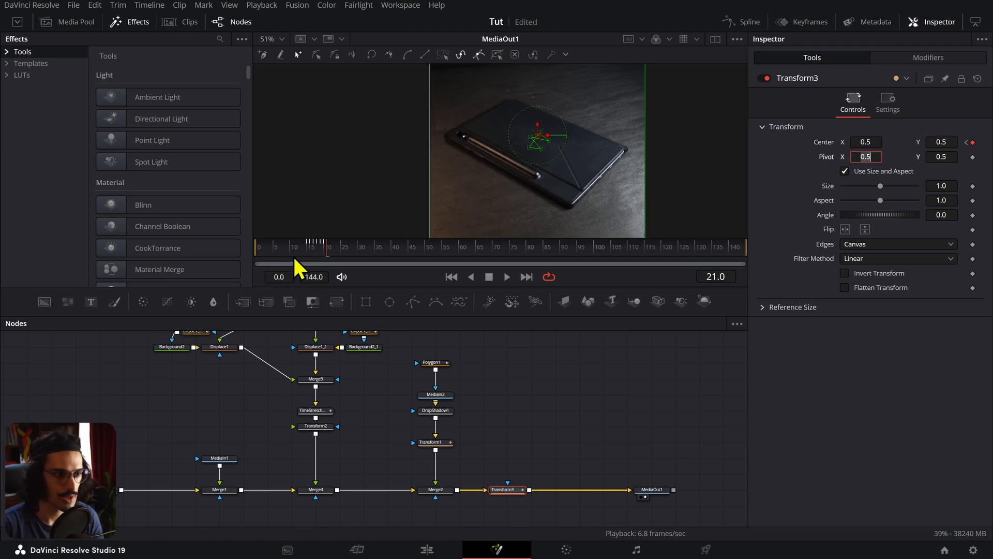
- Play the composition from frame 15 to check the impact shake
left_click(306, 250)
scroll(511, 165, "down", 3)
left_click(587, 420)
key("space")
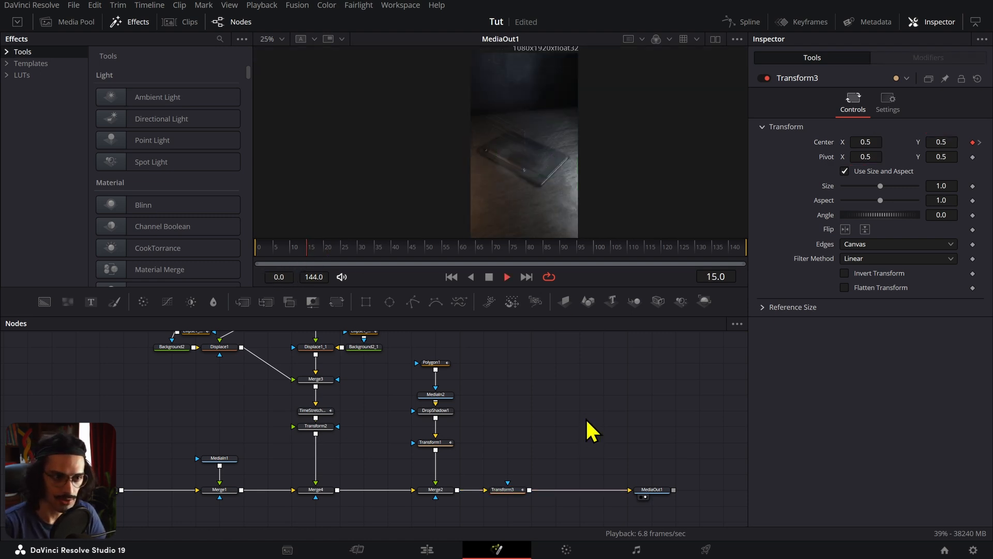
key("space")
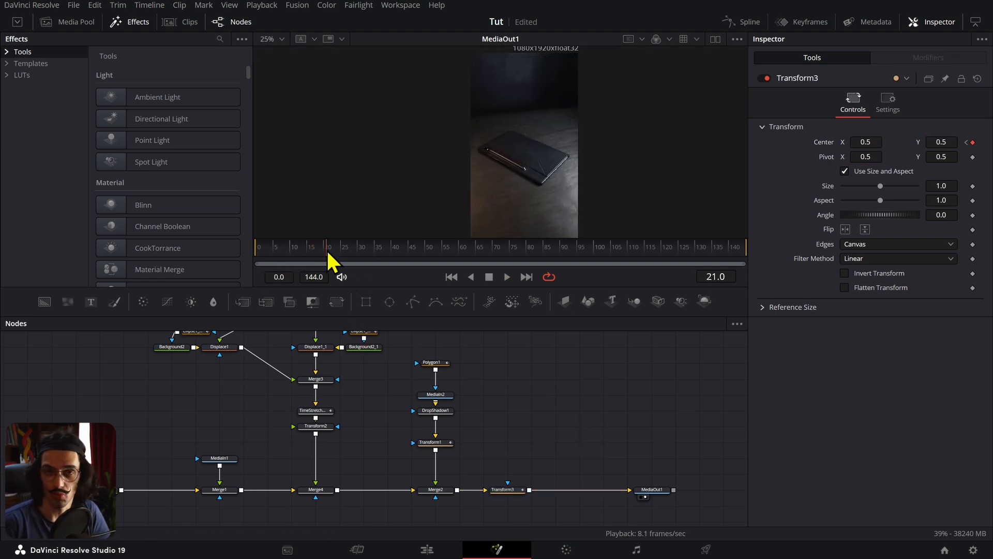
- Set Transform3's Edges to Mirror to fill the gaps that the shake exposes at frame 16
left_click(520, 492)
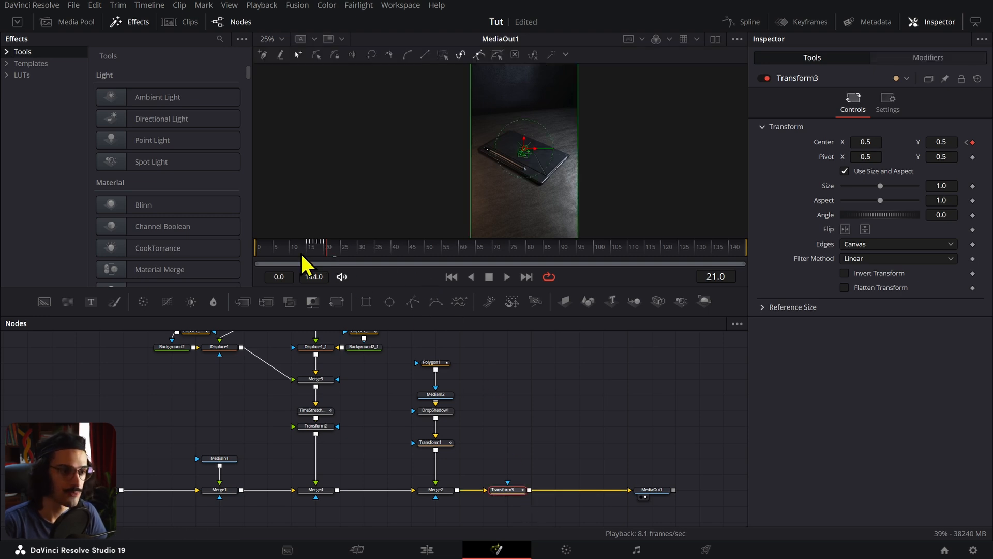
left_click(315, 248)
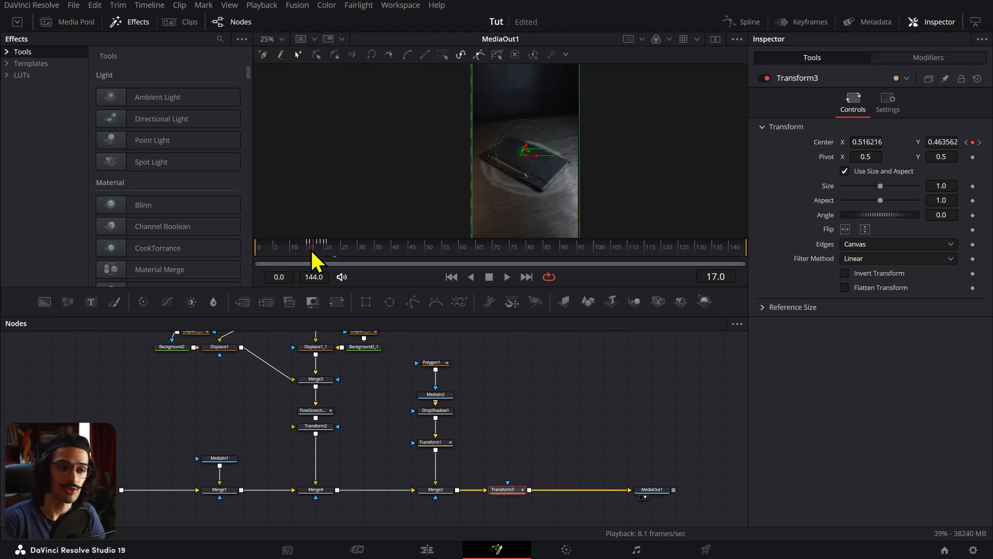
left_click(310, 248)
scroll(574, 215, "up", 4)
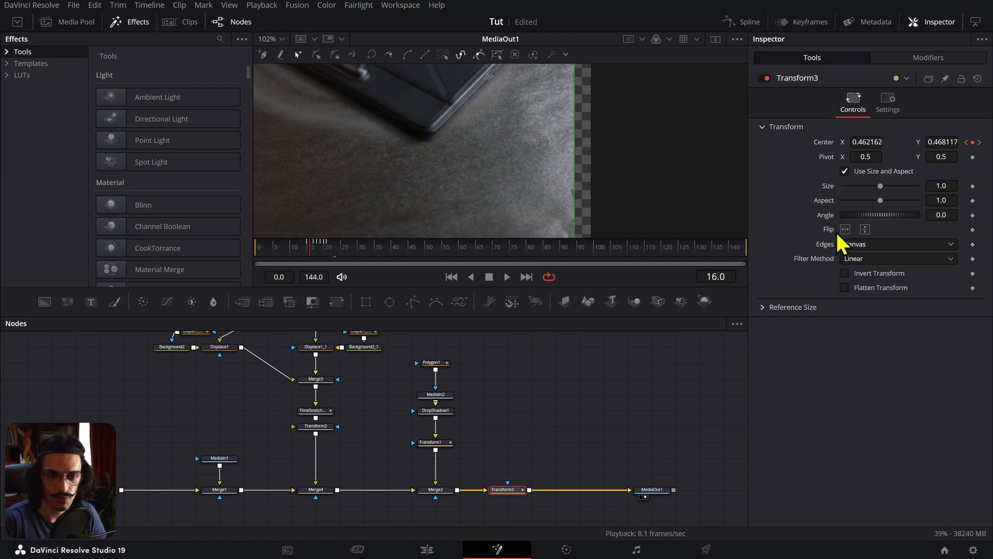
left_click(853, 246)
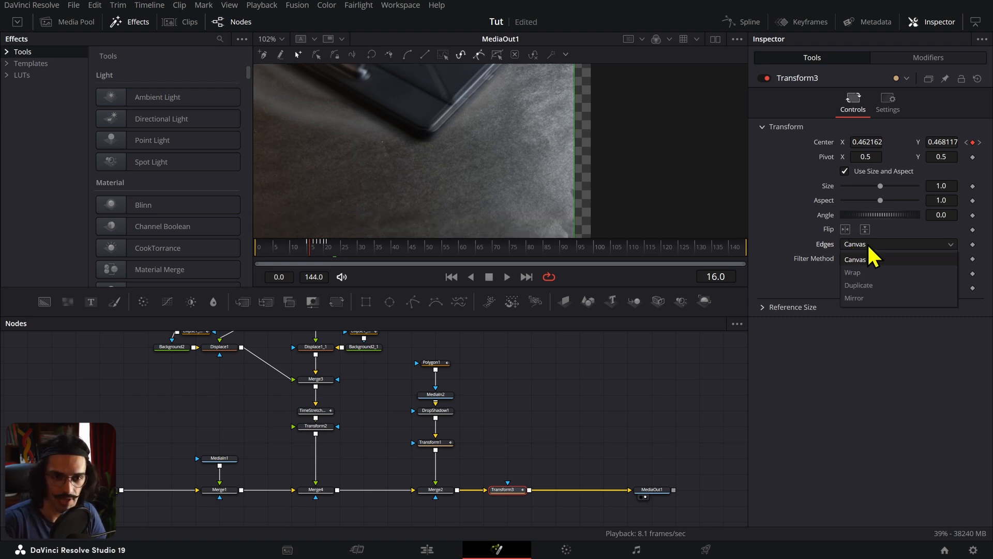
left_click(881, 299)
scroll(552, 166, "down", 4)
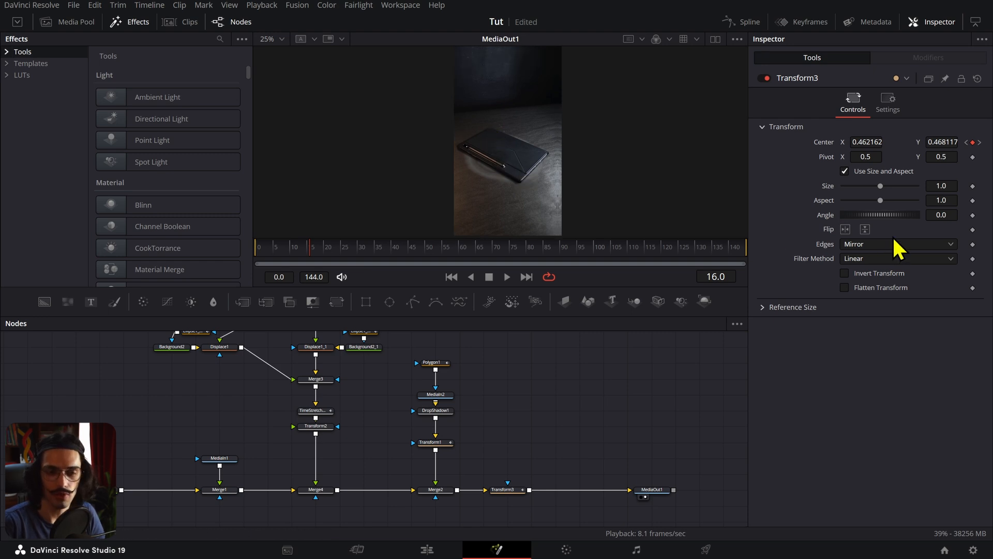
- Shift Transform3's Center at frame 16 to about 0.466, 0.476 to soften the first shake offset
left_click(511, 489)
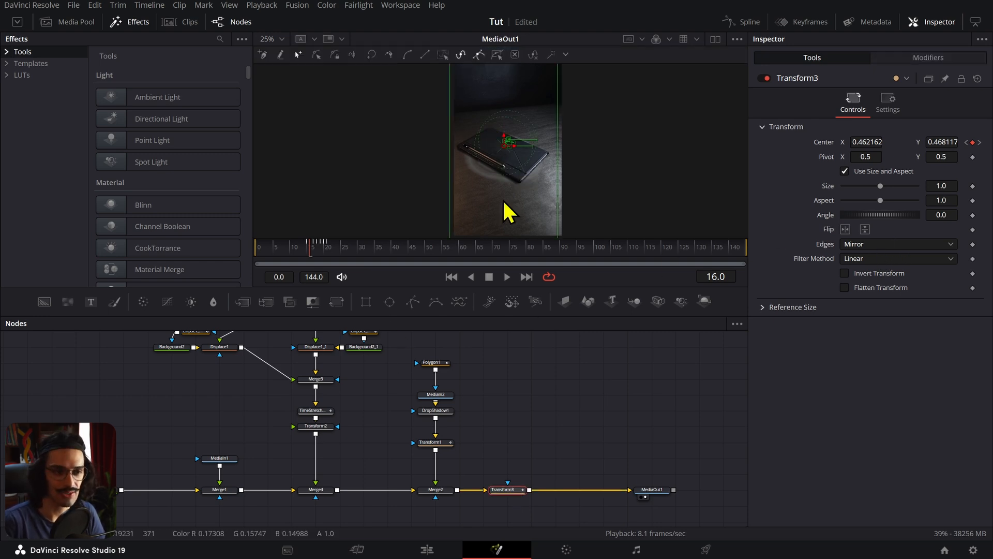
scroll(497, 166, "up", 6)
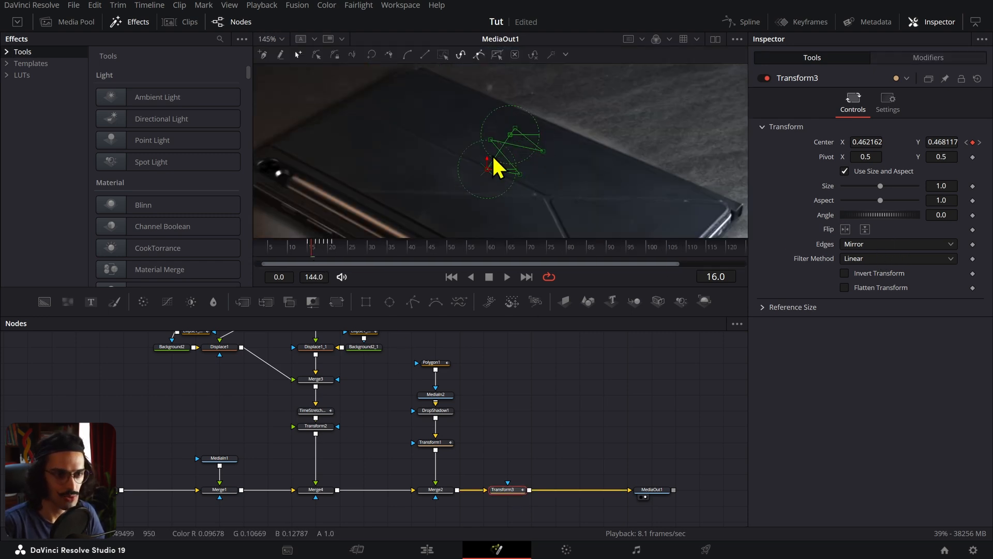
left_click_drag(496, 177, 499, 173)
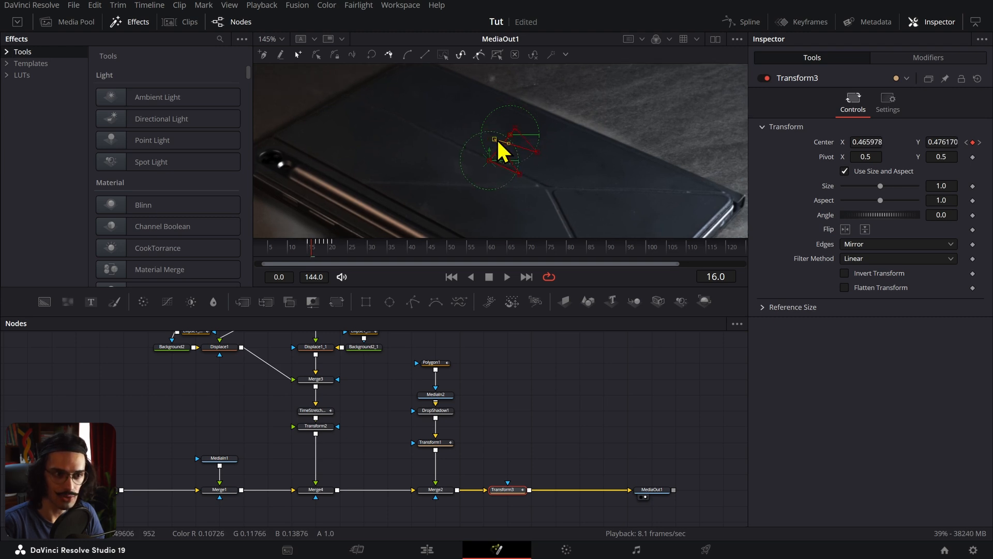
scroll(500, 150, "down", 6)
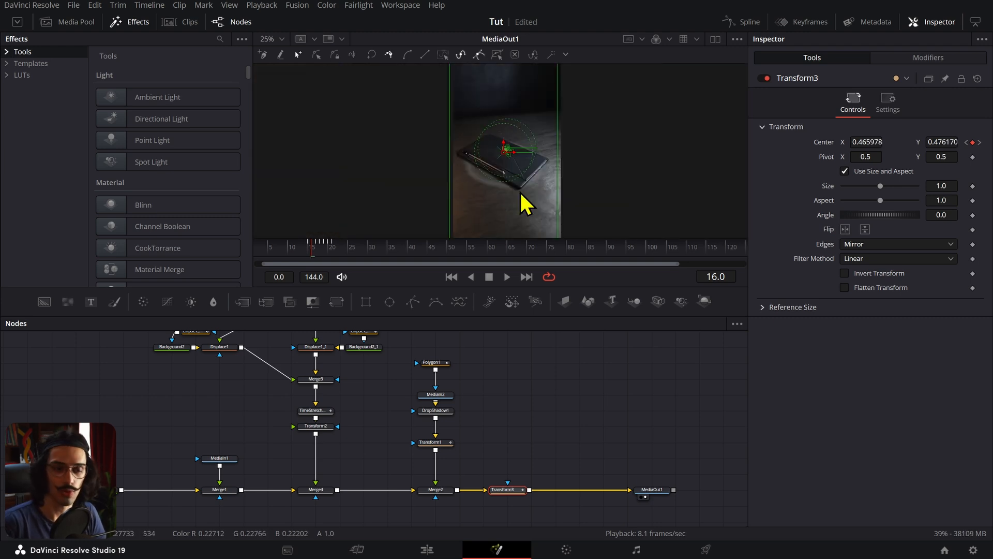
- Enable Motion Blur on Transform3 with Shutter Angle 280, Center Bias 0.3 and Sample Spread 2.46
left_click(901, 109)
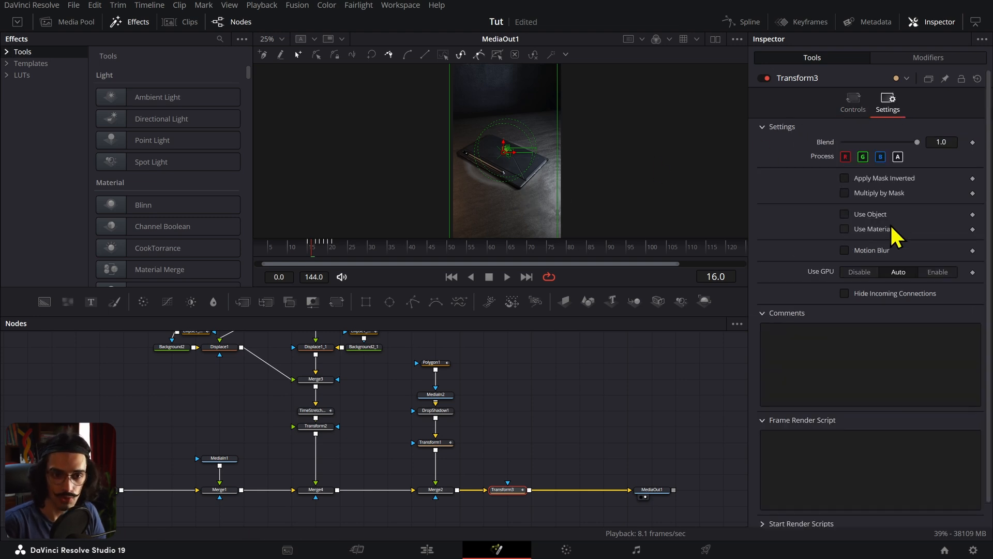
left_click(875, 251)
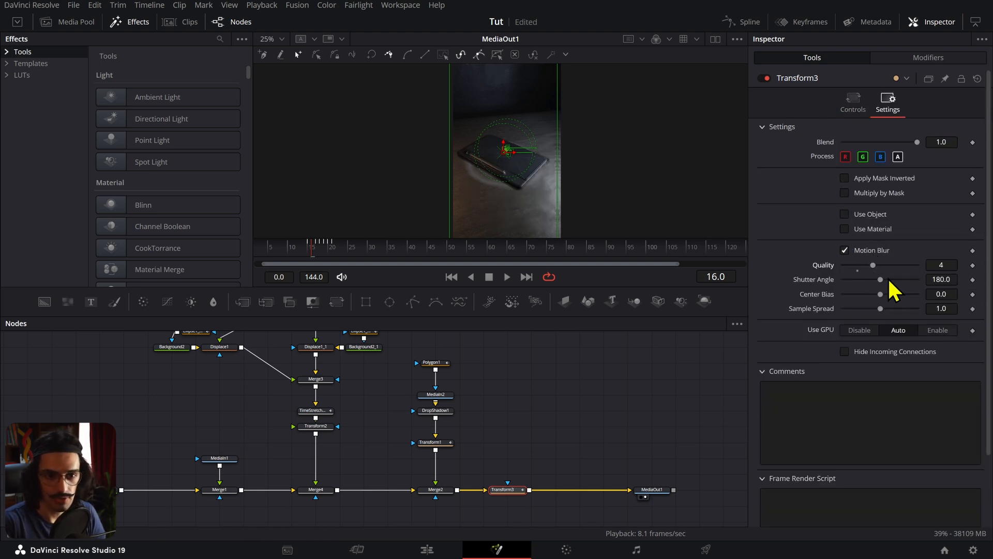
left_click_drag(889, 280, 891, 309)
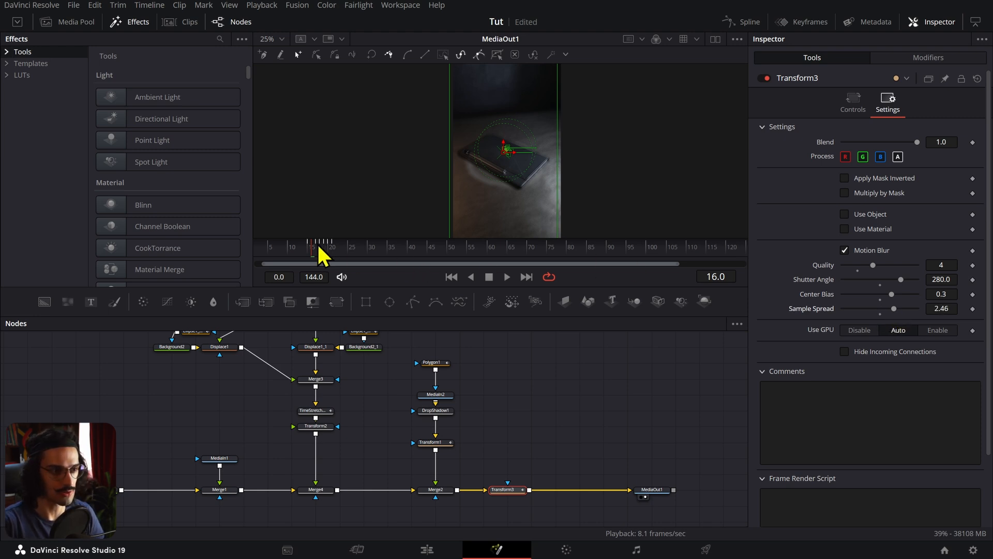
- Play the motion-blurred shake from just before the impact and save the project
left_click(301, 250)
left_click(499, 350)
scroll(542, 207, "down", 2)
key("space")
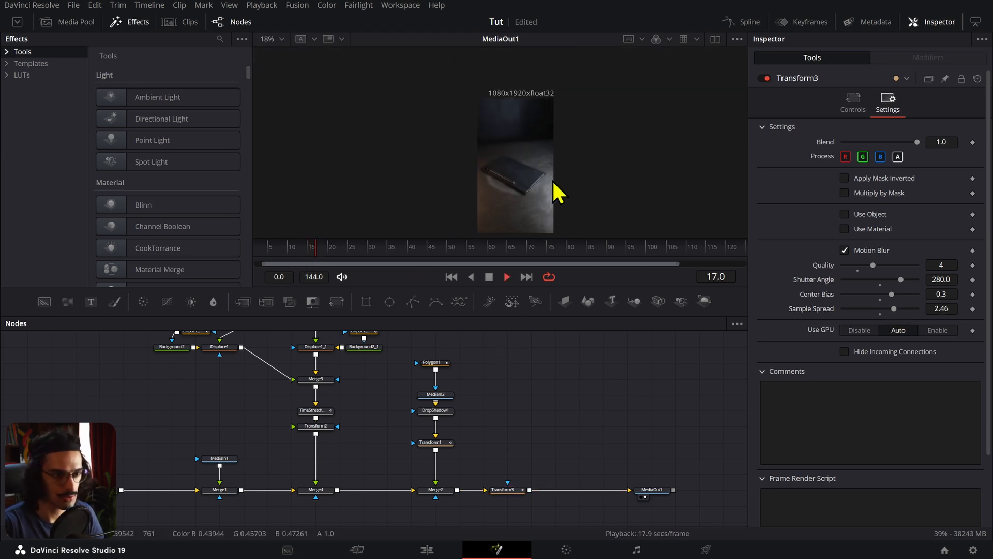
left_click(313, 248)
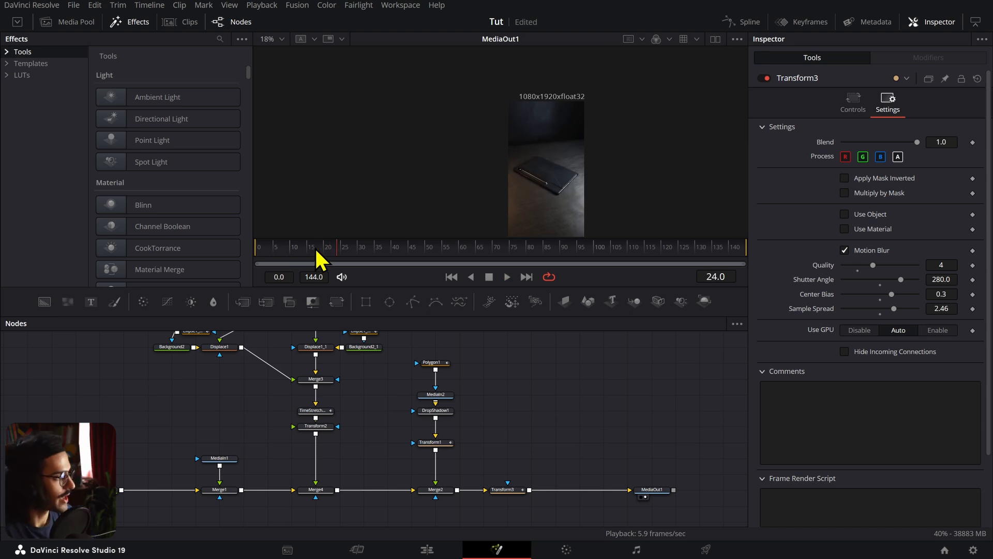
key("ctrl+s")
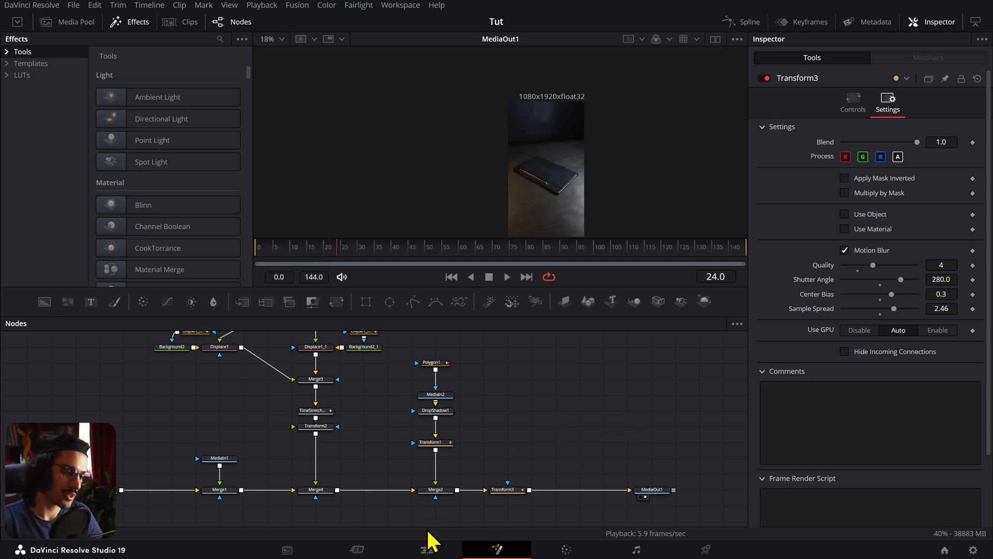
- Switch to the Edit page and play the impact in the Animation2 clip to examine its particle effect
left_click(427, 548)
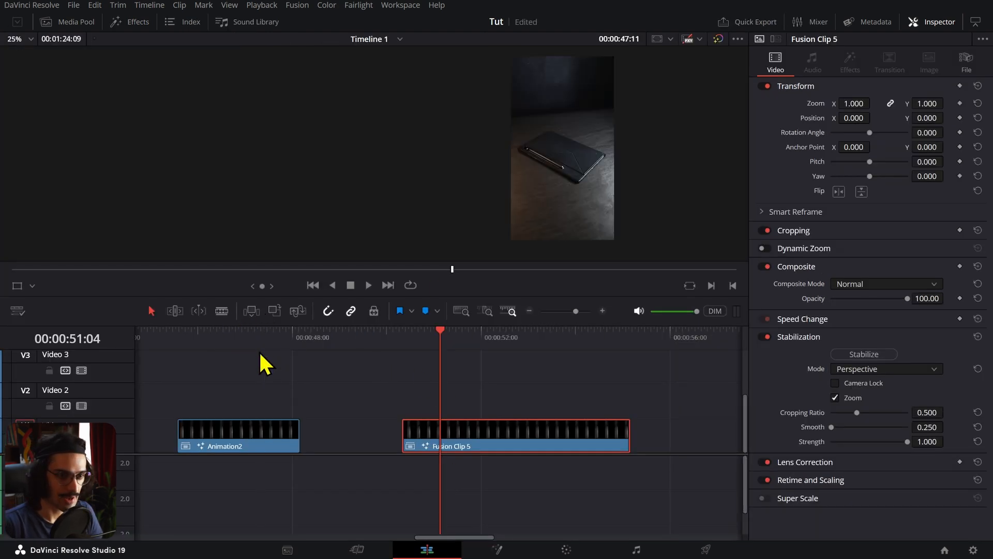
left_click(262, 357)
left_click(239, 351)
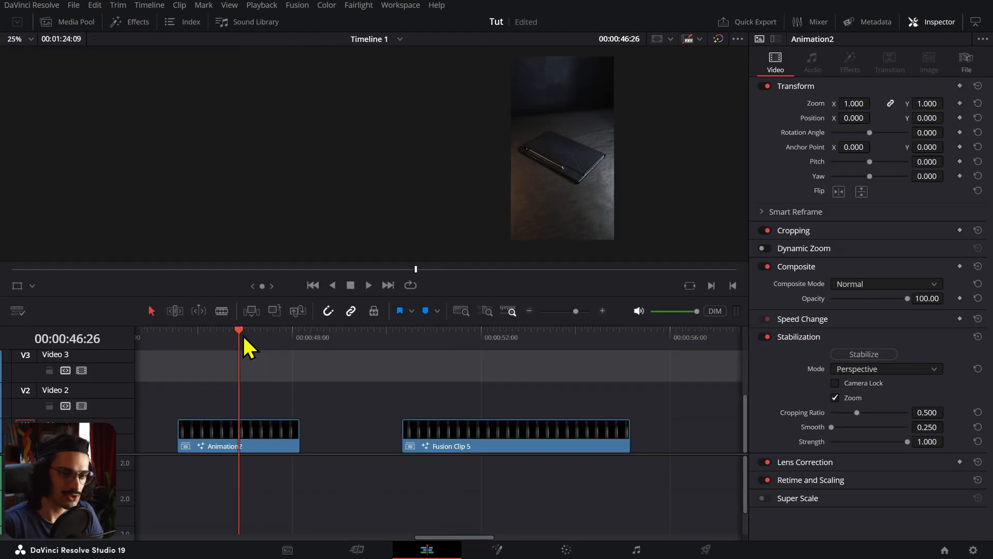
left_click(260, 340)
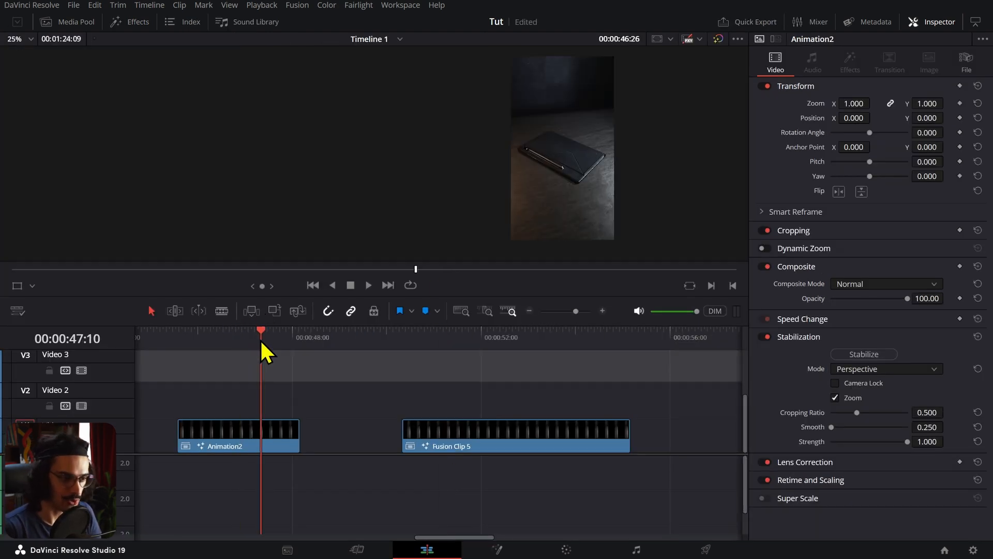
left_click_drag(247, 340, 192, 341)
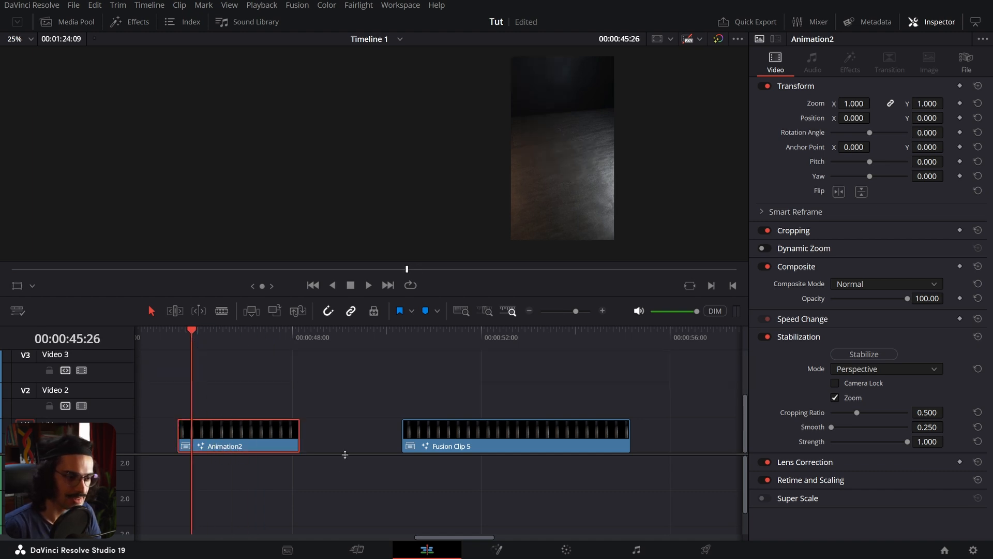
key("space")
key("space")
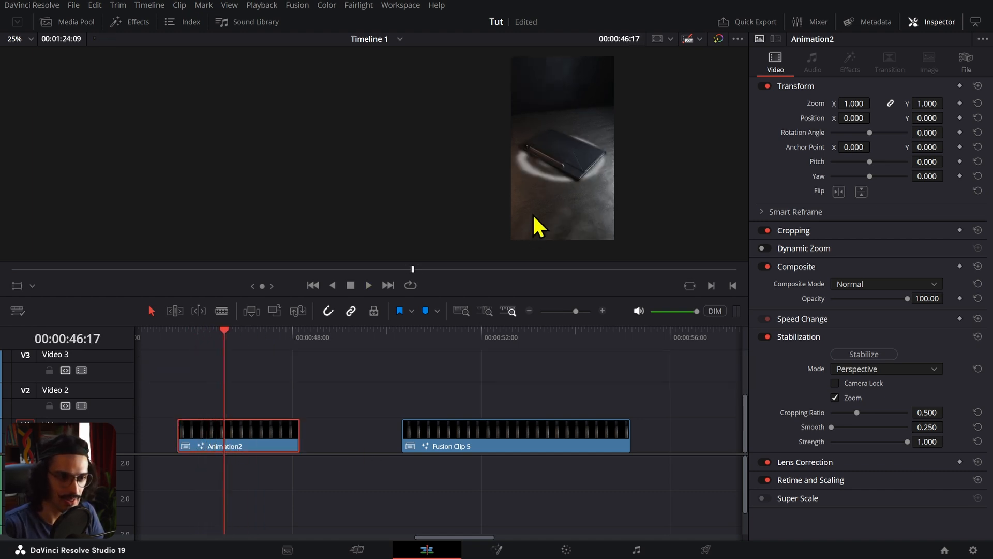
key("space")
key("space")
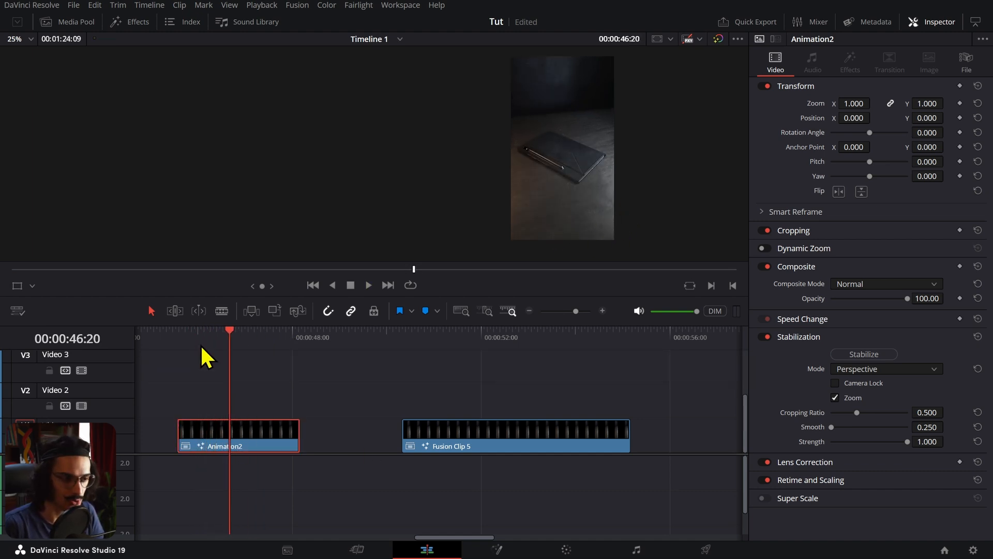
- Open Animation2's composition in Fusion and copy its particle node group from FastNoise1_1_1 and pEmitter1_3 through Renderer3D1_3
left_click(218, 342)
left_click(496, 549)
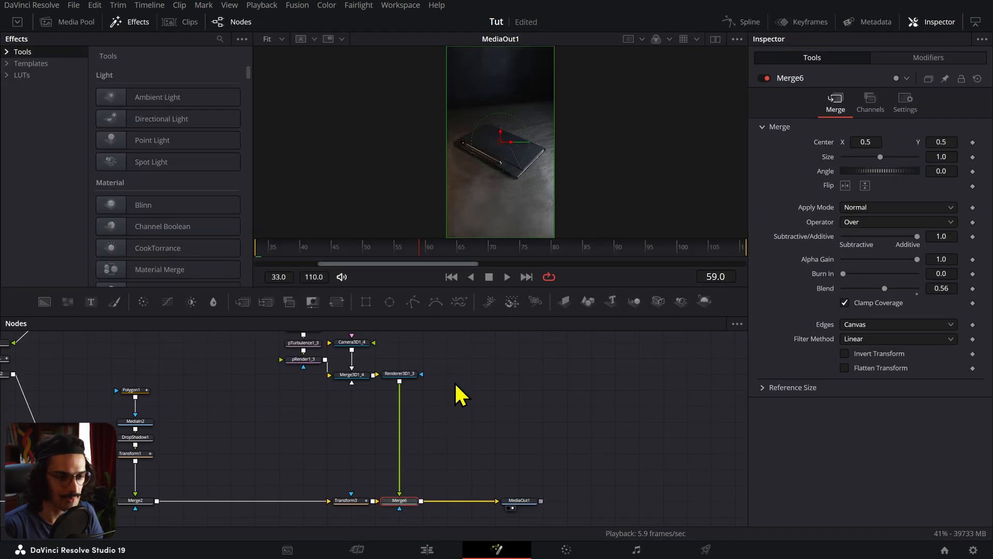
scroll(457, 446, "up", 5)
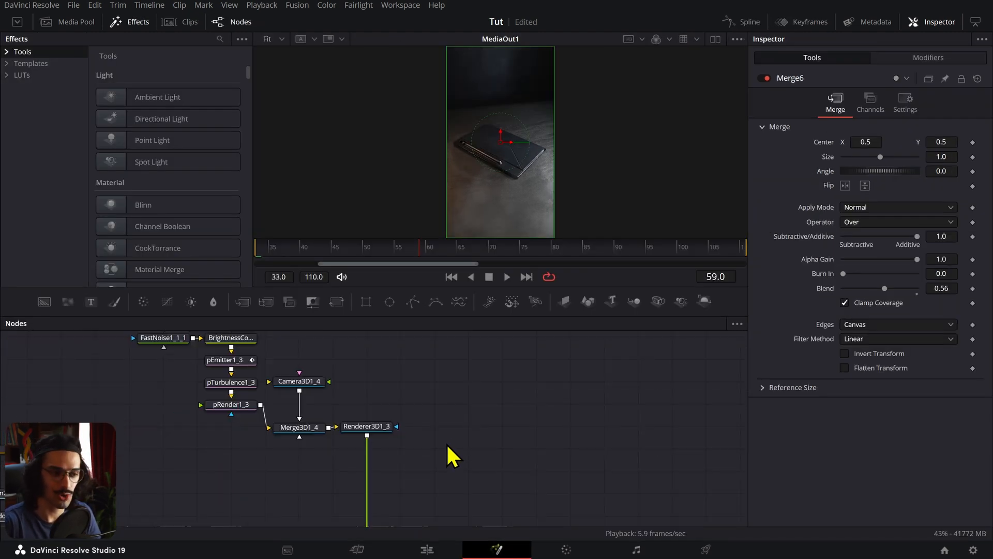
scroll(422, 428, "down", 3)
scroll(427, 445, "up", 1)
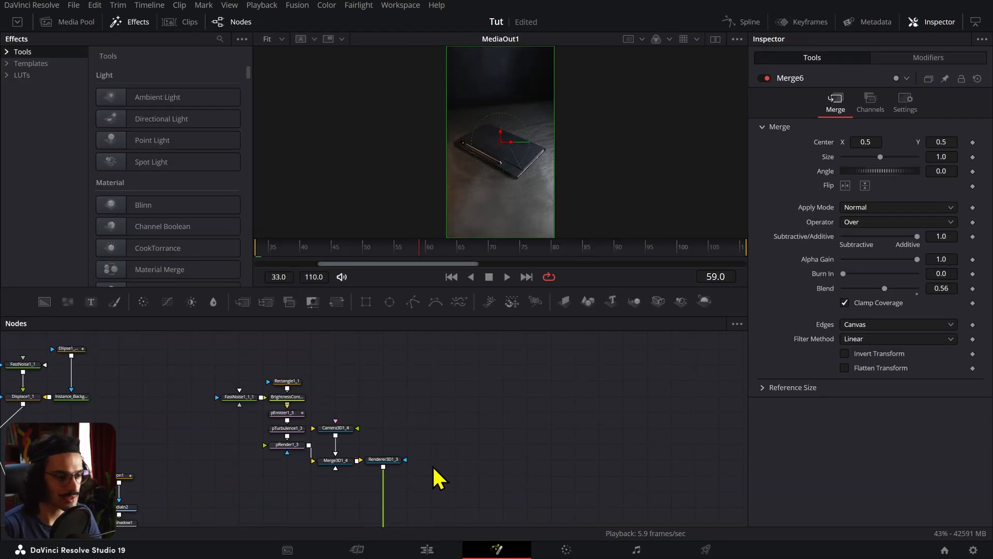
left_click_drag(431, 485, 226, 383)
scroll(307, 426, "up", 3)
scroll(306, 425, "up", 3)
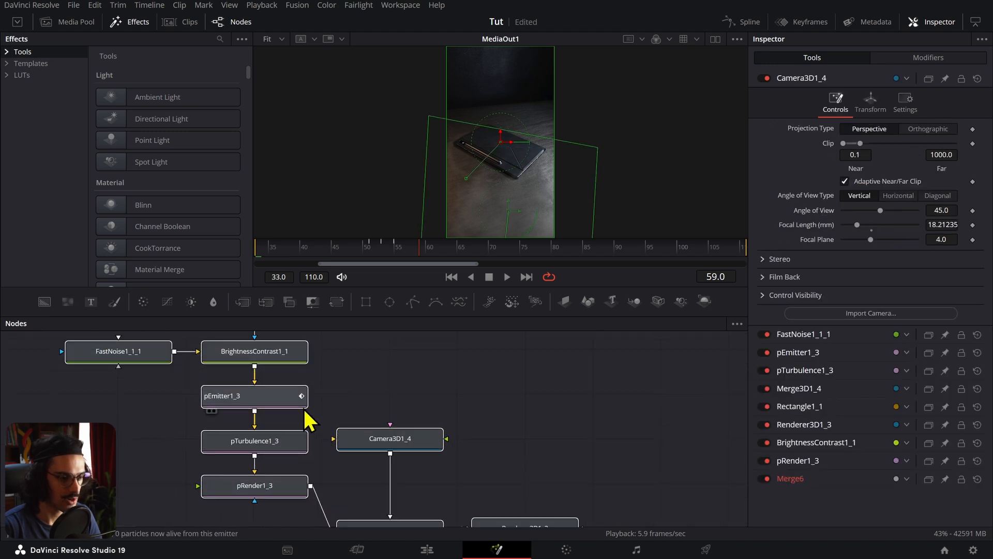
scroll(302, 407, "down", 3)
- Return to Fusion Clip 5's composition and paste the copied particle nodes above the main node chain
left_click(430, 551)
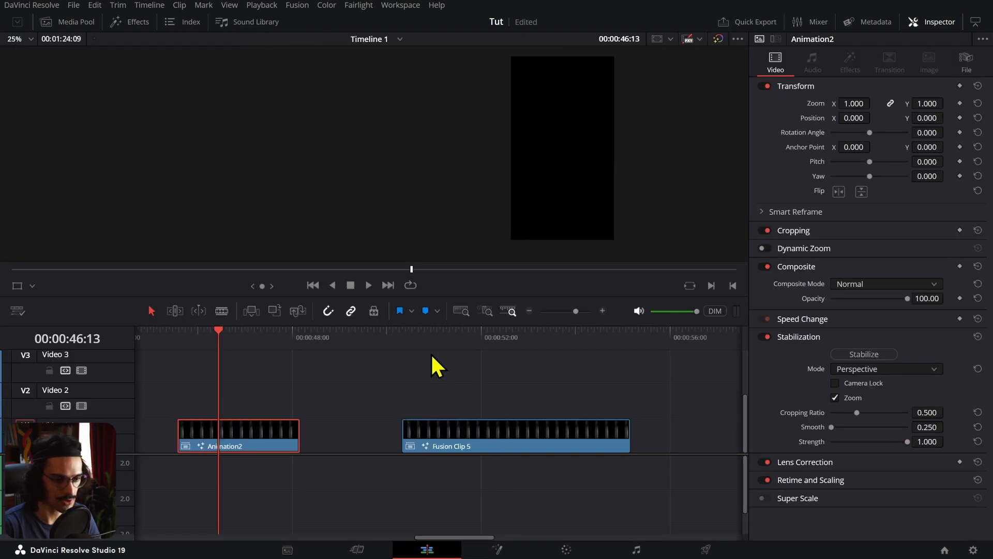
left_click(443, 434)
left_click(454, 336)
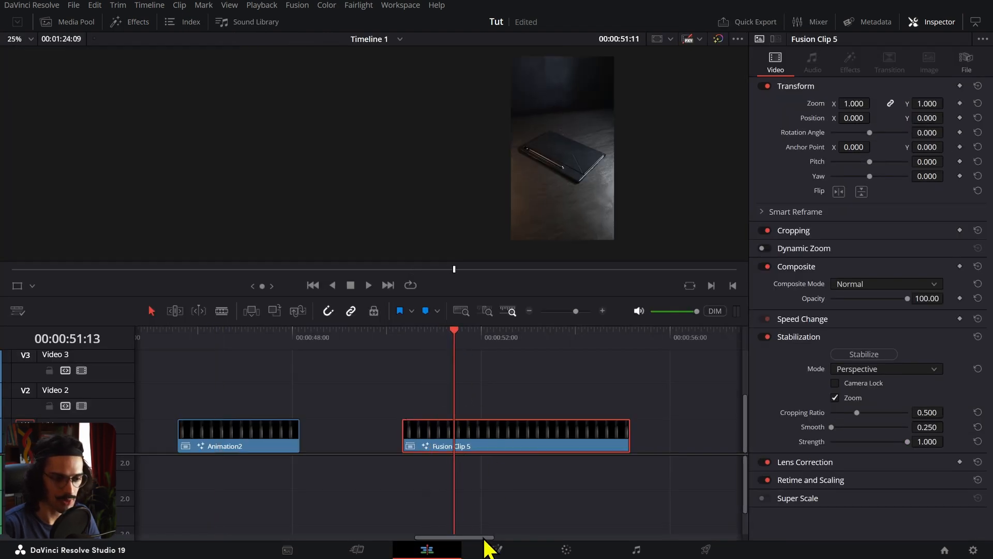
left_click(486, 544)
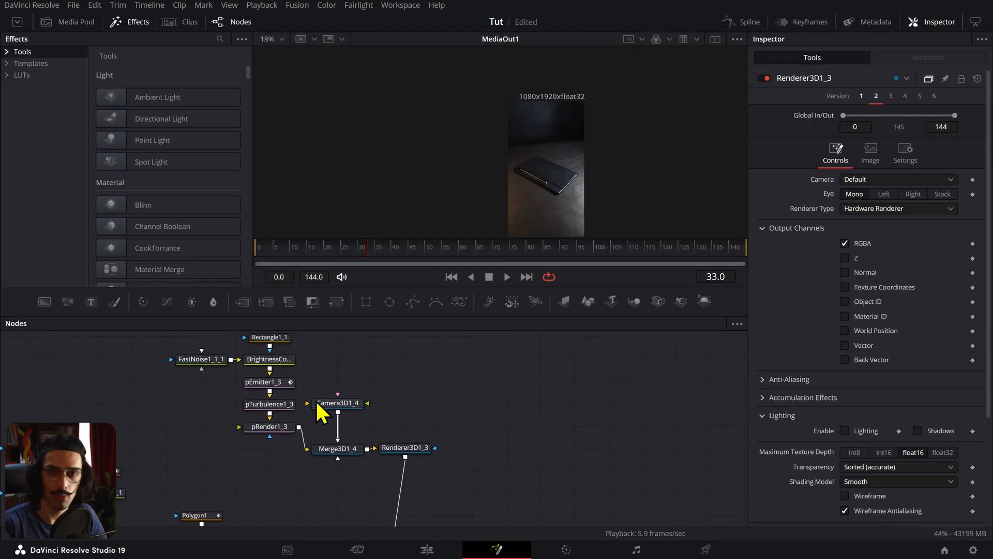
- Add the Steam preset from the Fusion particle templates to an empty area of the node graph
left_click(7, 64)
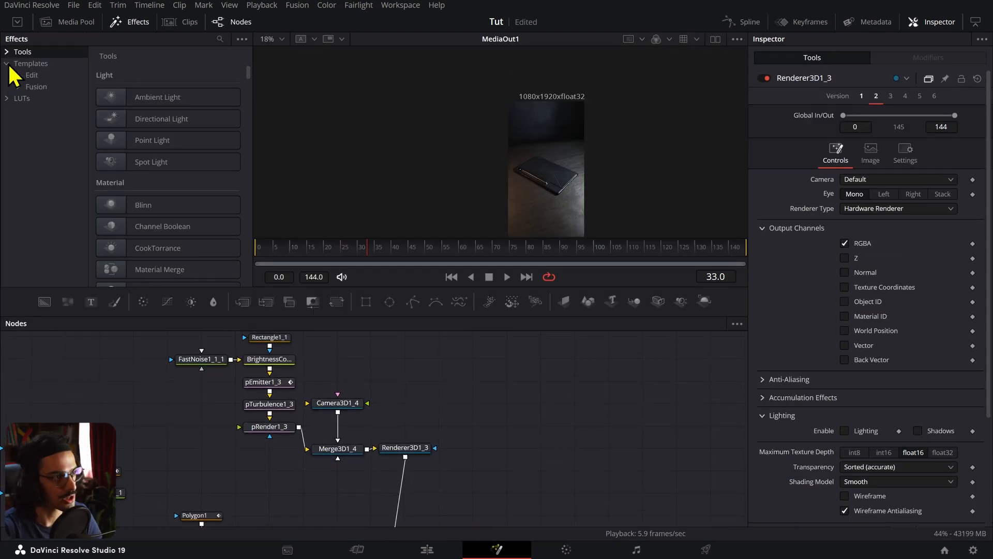
left_click(18, 87)
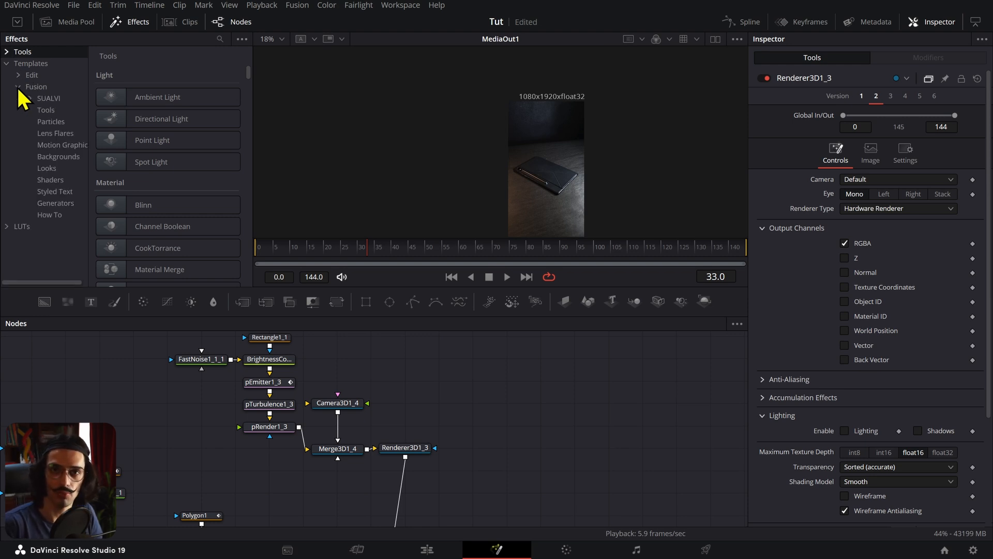
scroll(638, 176, "down", 2)
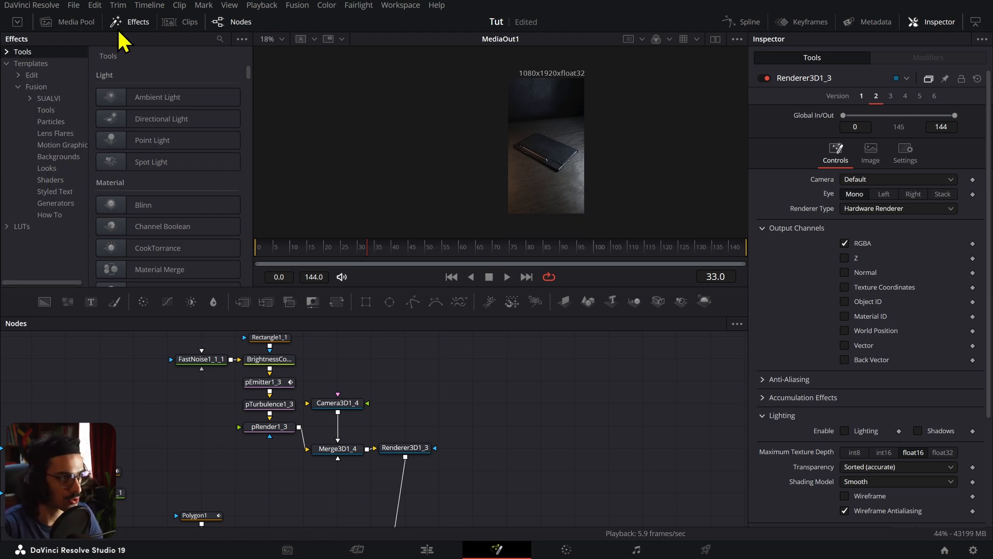
left_click(36, 87)
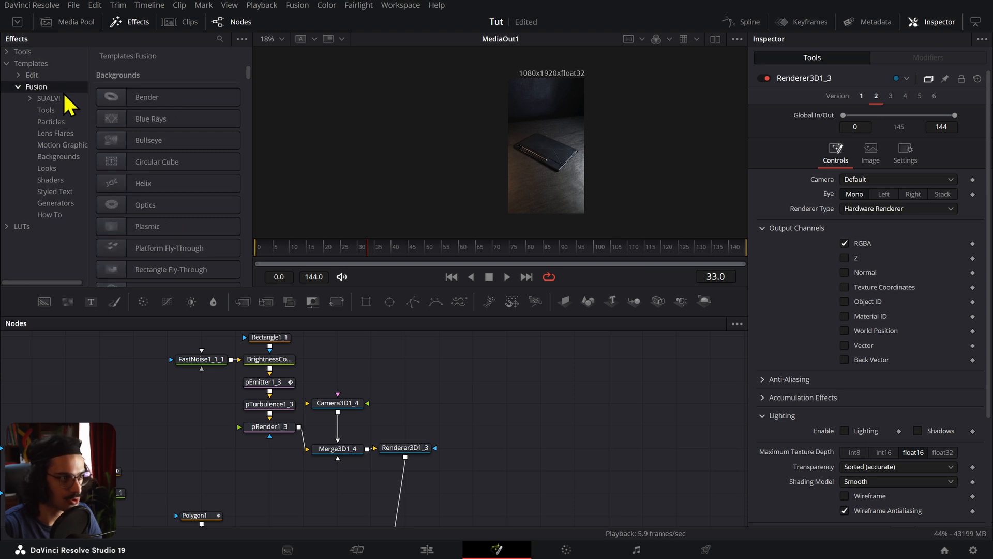
left_click(64, 122)
scroll(207, 101, "down", 6)
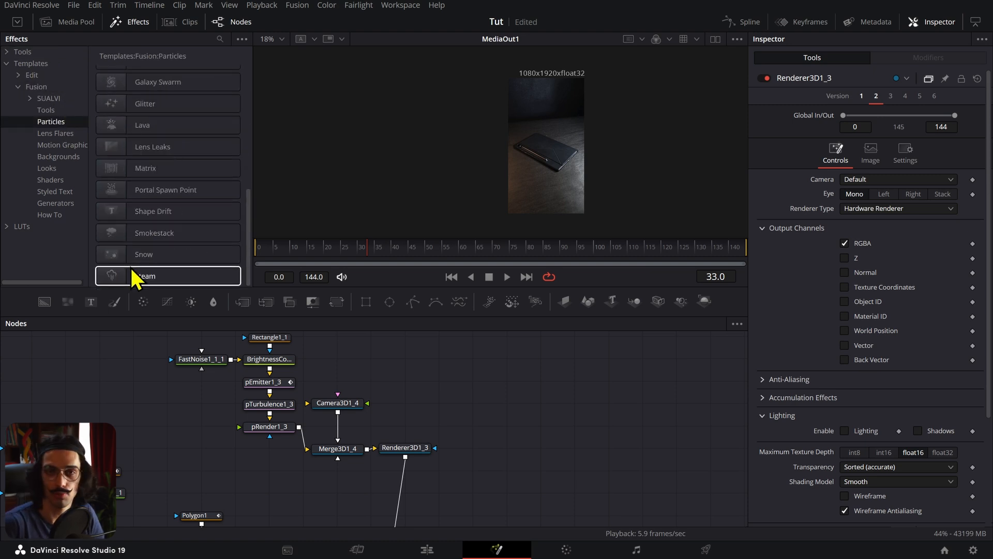
left_click_drag(136, 275, 638, 376)
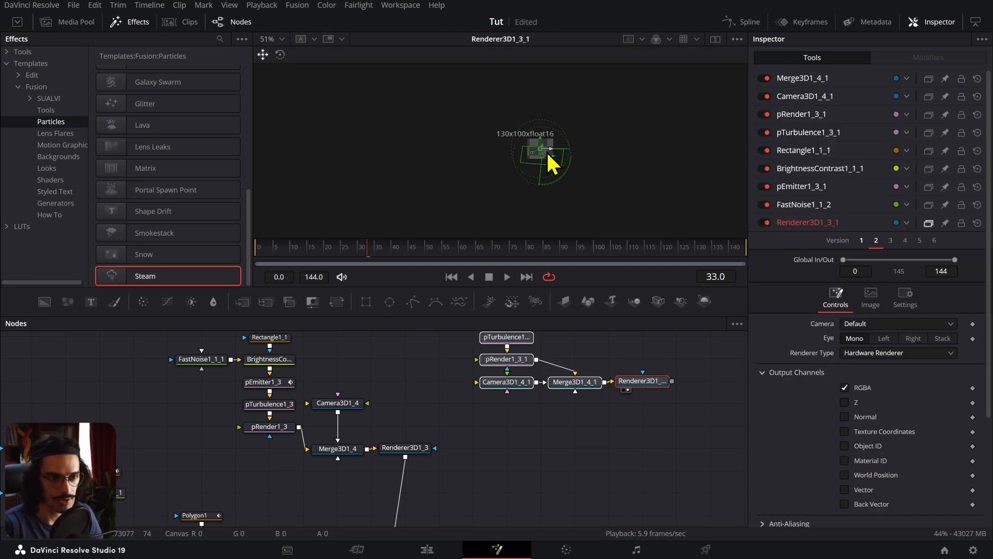
- Zoom in on the Steam template's render, then play and scrub its early frames to examine the effect
scroll(541, 154, "up", 8)
left_click_drag(538, 146, 550, 235)
scroll(550, 235, "down", 2)
key("space")
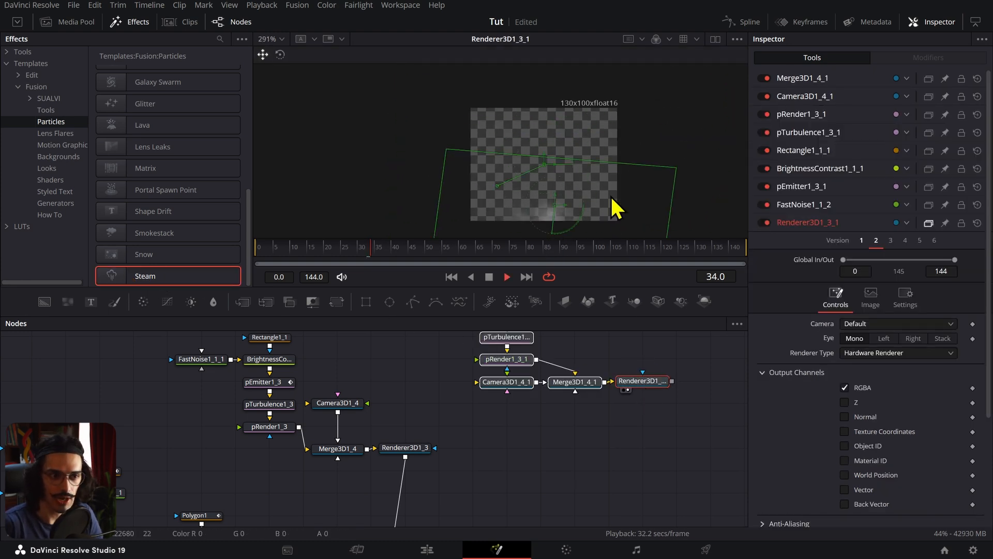
key("space")
left_click_drag(261, 248, 301, 249)
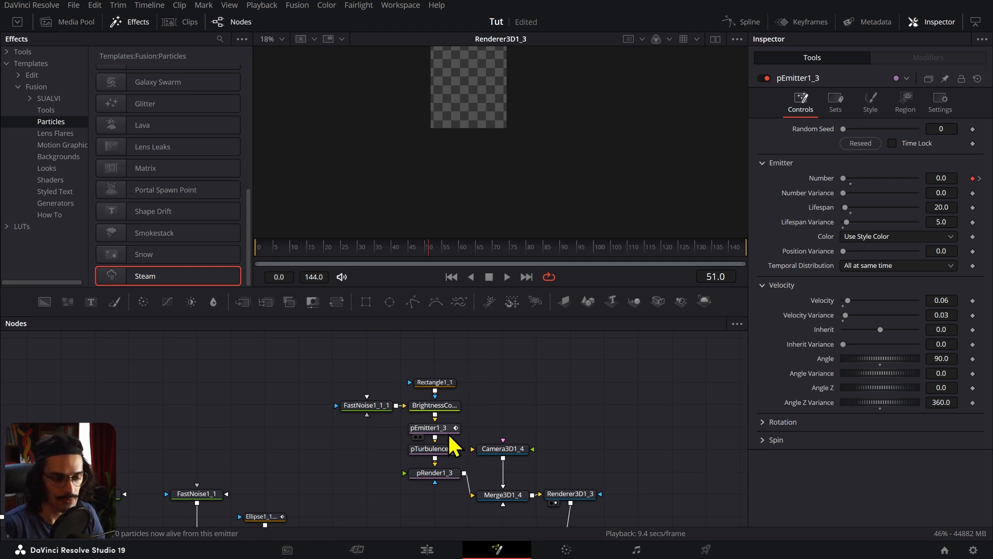
- Shift pEmitter1_3's Number keyframes in the Spline editor so the particle burst starts at frame 15
left_click(449, 433)
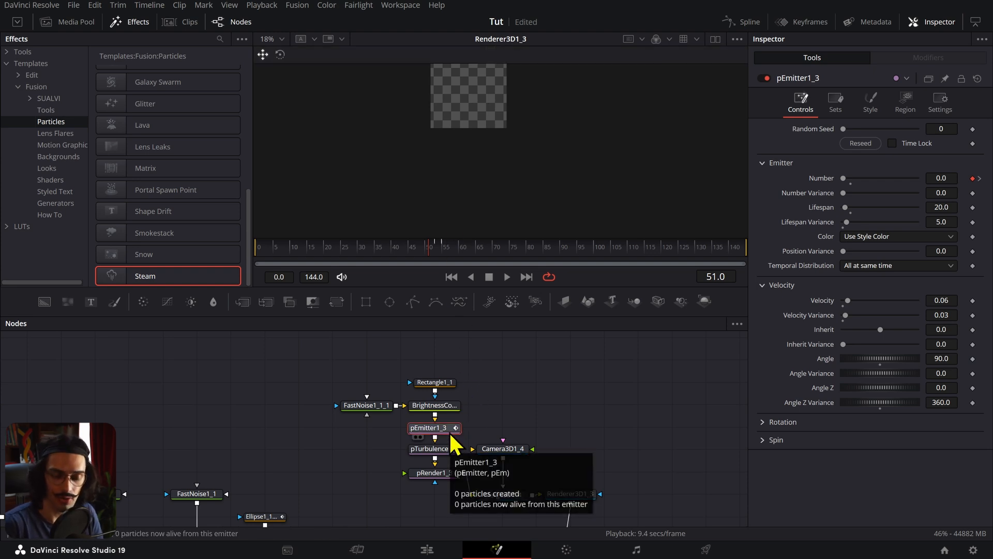
scroll(452, 437, "down", 2)
scroll(452, 438, "up", 3)
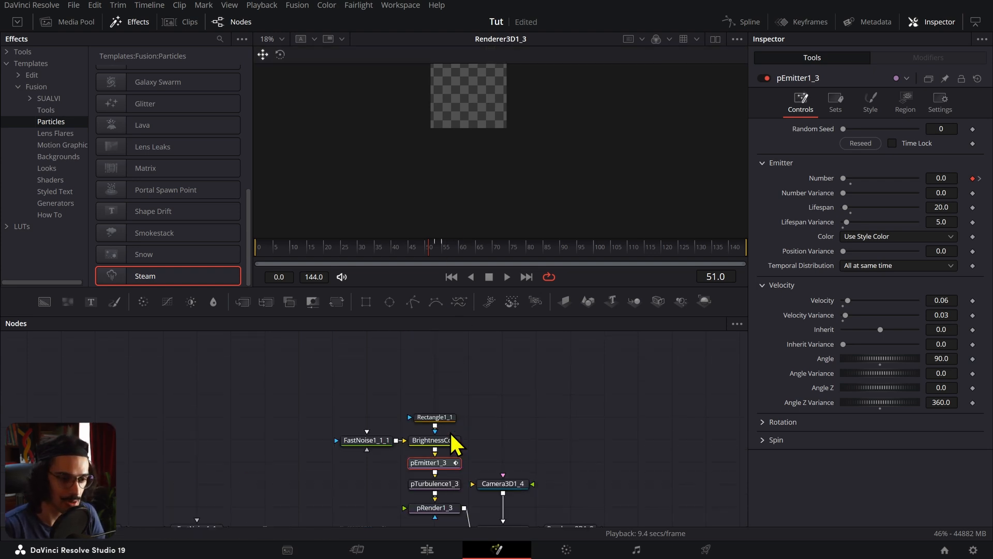
scroll(452, 440, "down", 1)
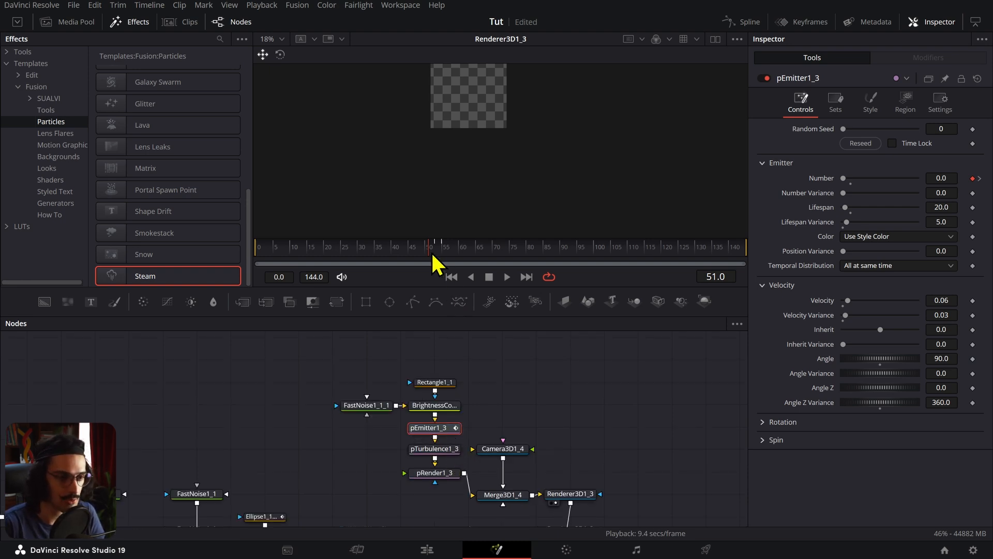
left_click(737, 22)
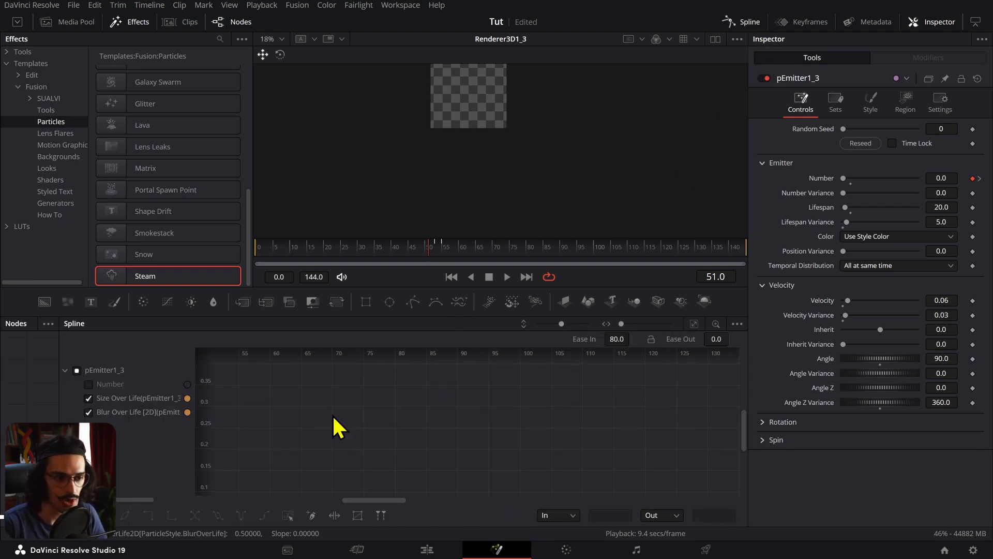
left_click(112, 386)
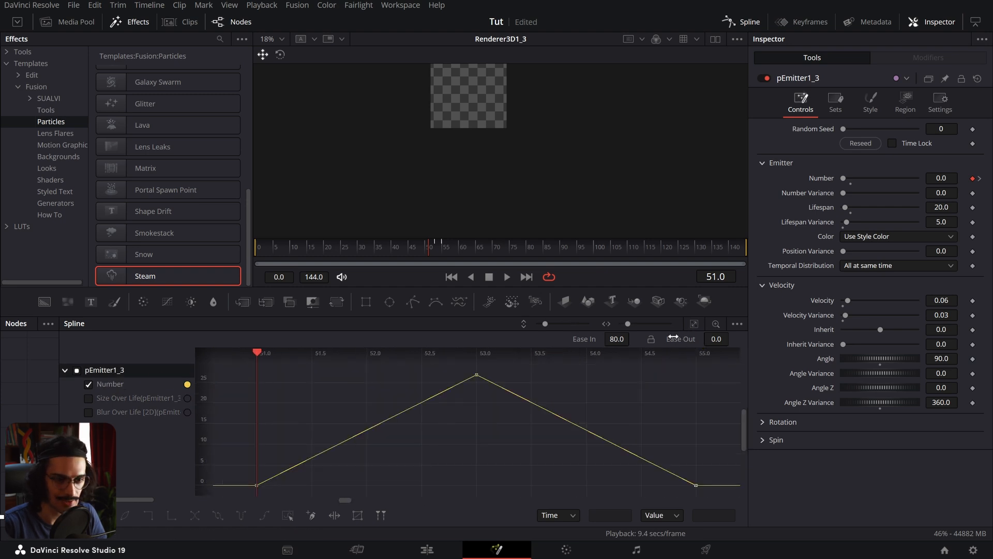
left_click_drag(647, 374, 449, 484)
left_click(311, 250)
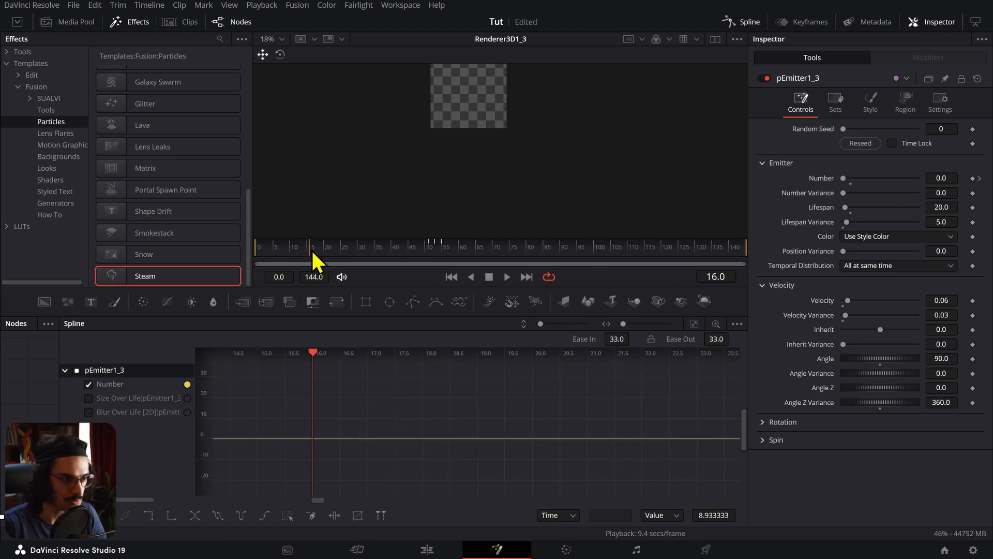
scroll(443, 417, "down", 10)
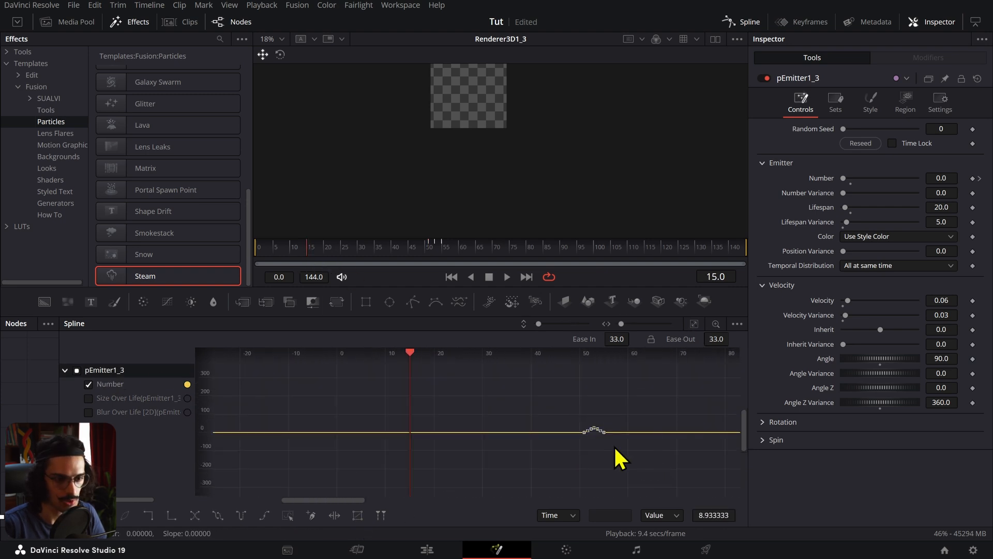
left_click_drag(588, 438, 406, 444)
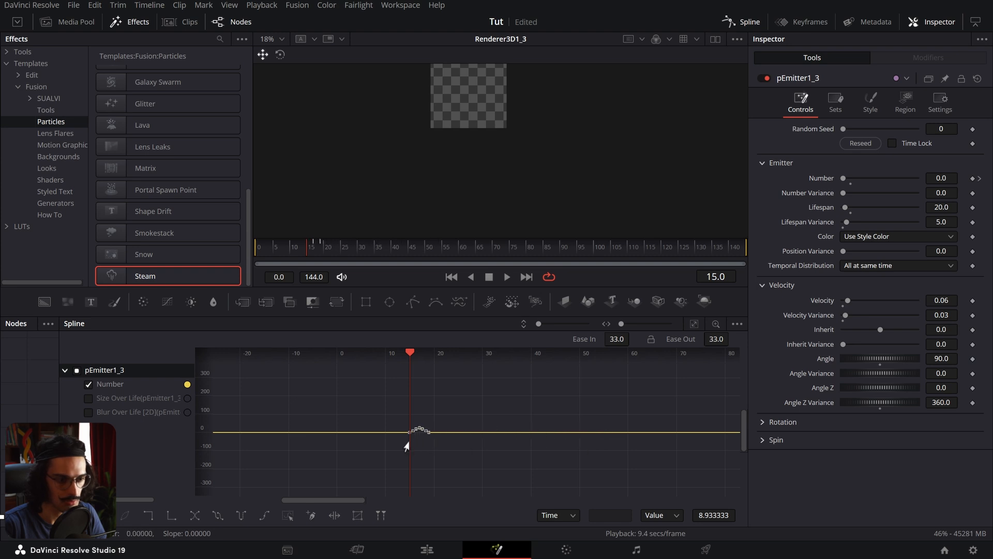
- Play the retimed particle burst from frame 15 in the Renderer3D1_3 view and close the Spline editor
key("space")
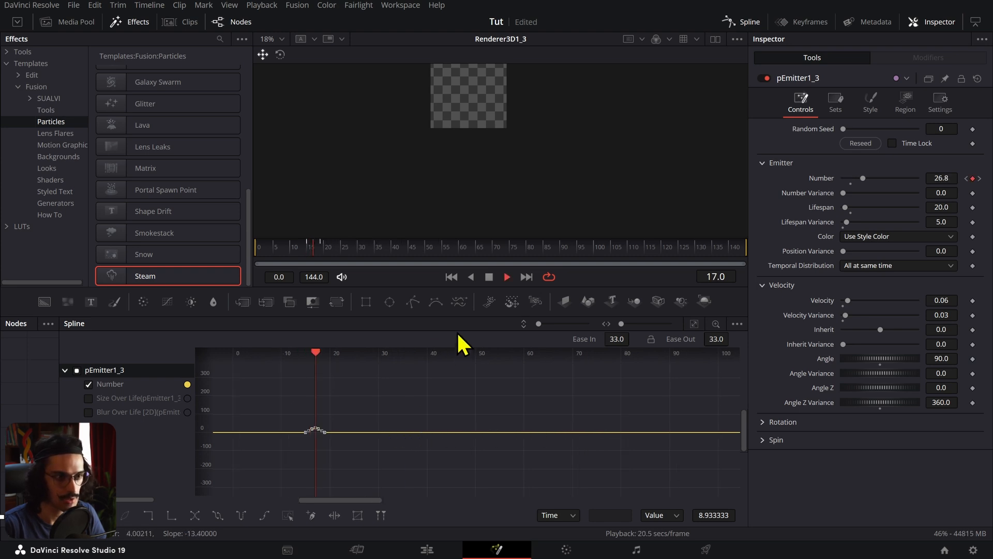
scroll(476, 102, "up", 2)
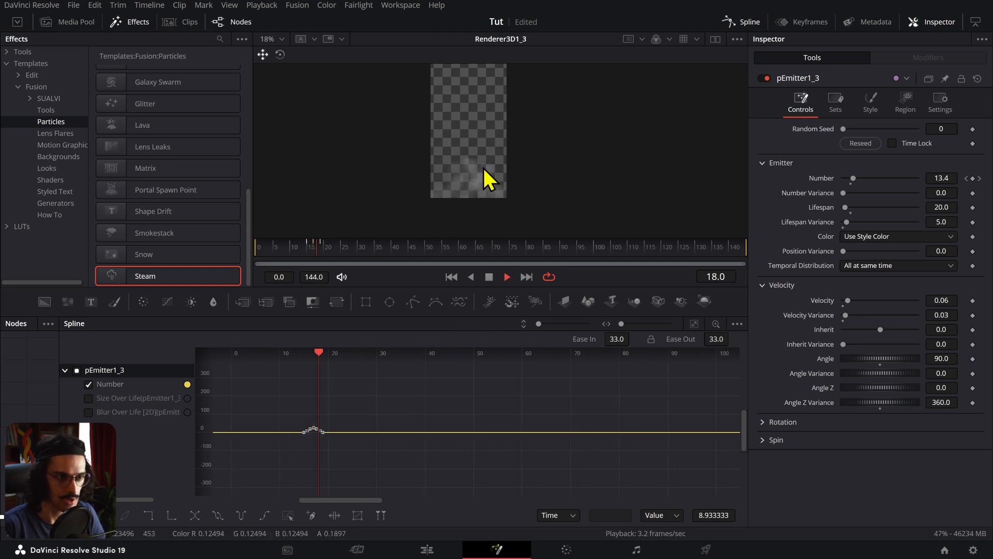
left_click(733, 26)
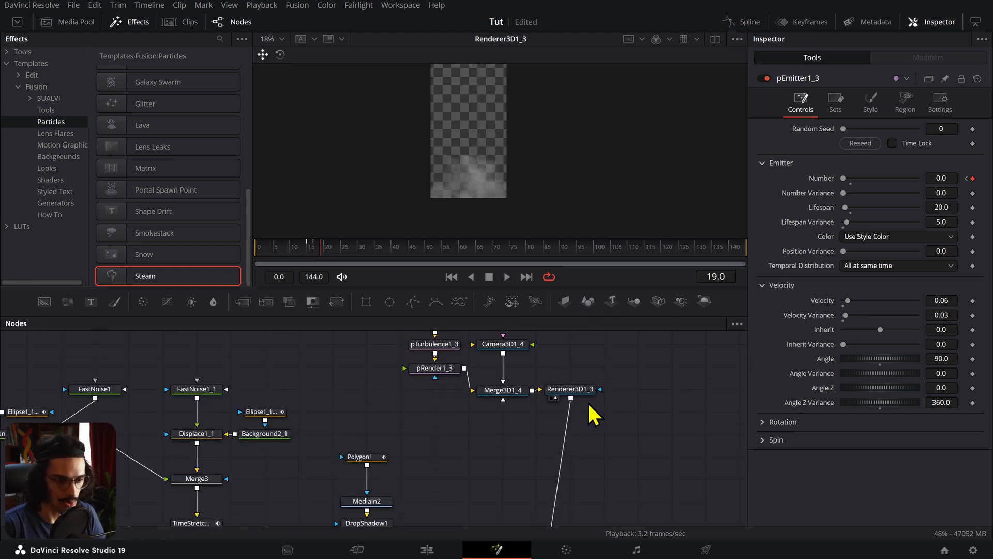
- Check the width and height in Renderer3D1_3's image settings
left_click(585, 396)
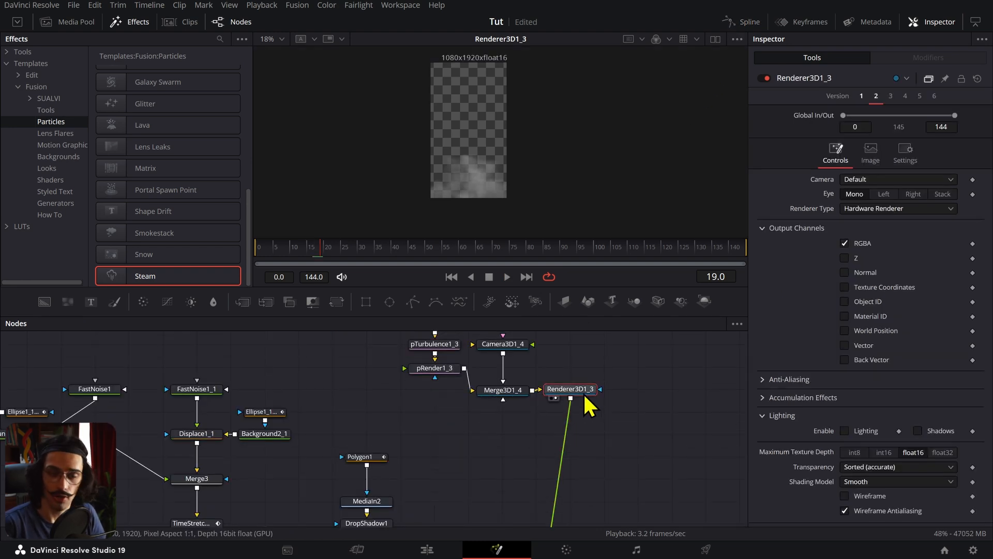
left_click(874, 155)
left_click(951, 213)
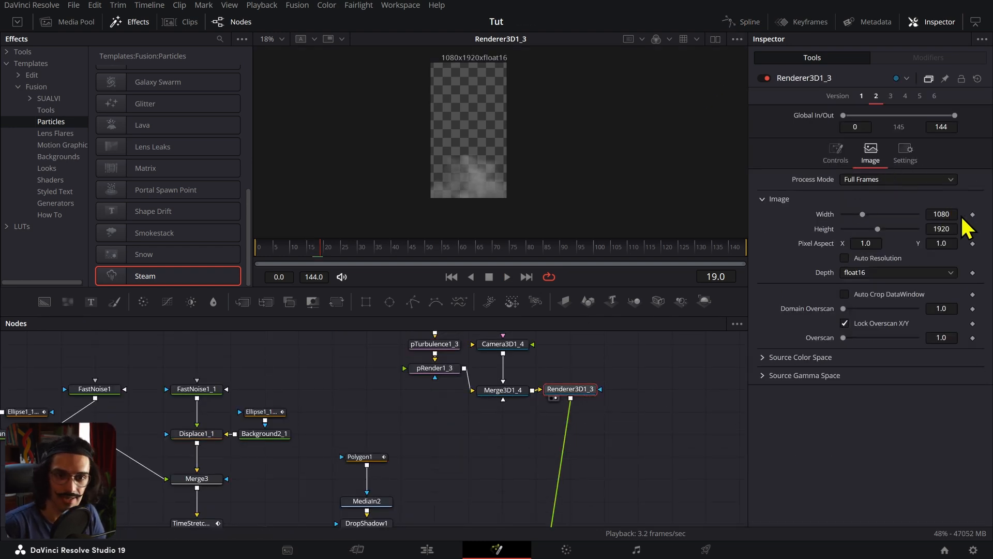
key("BackSpace")
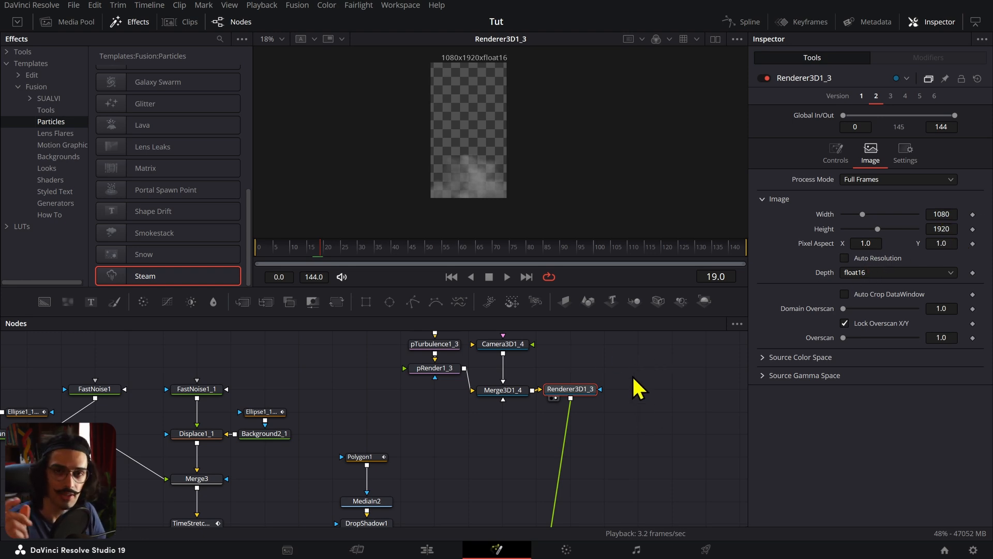
- View MediaOut1 and play the composite from frame 7 to examine the smoke over the phone impact
scroll(639, 389, "down", 8)
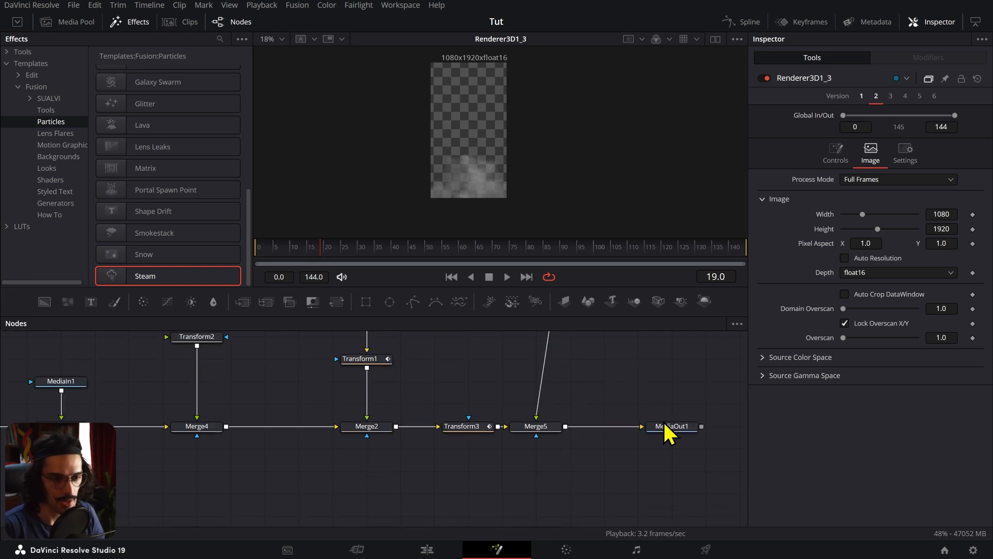
left_click(669, 427)
key("1")
left_click(280, 247)
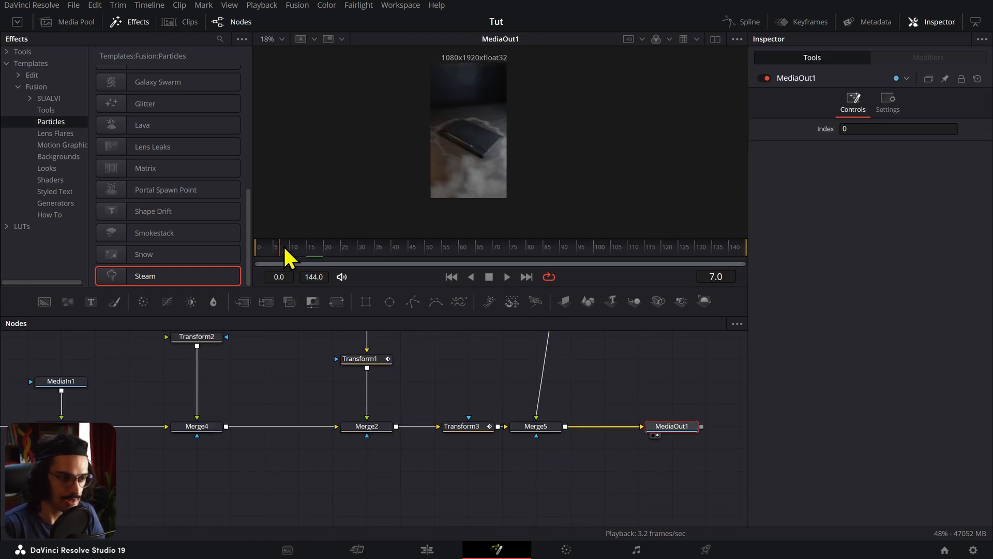
key("space")
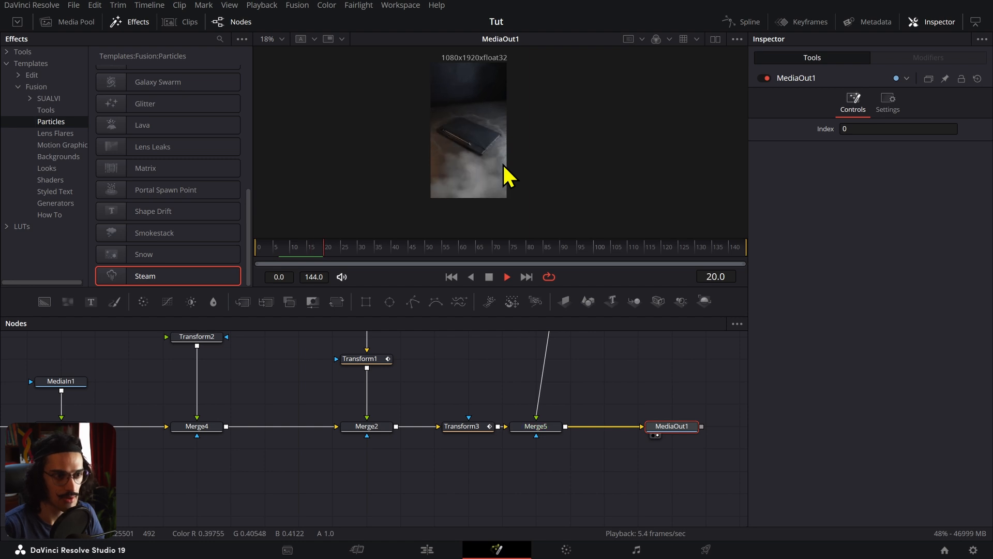
scroll(620, 416, "up", 5)
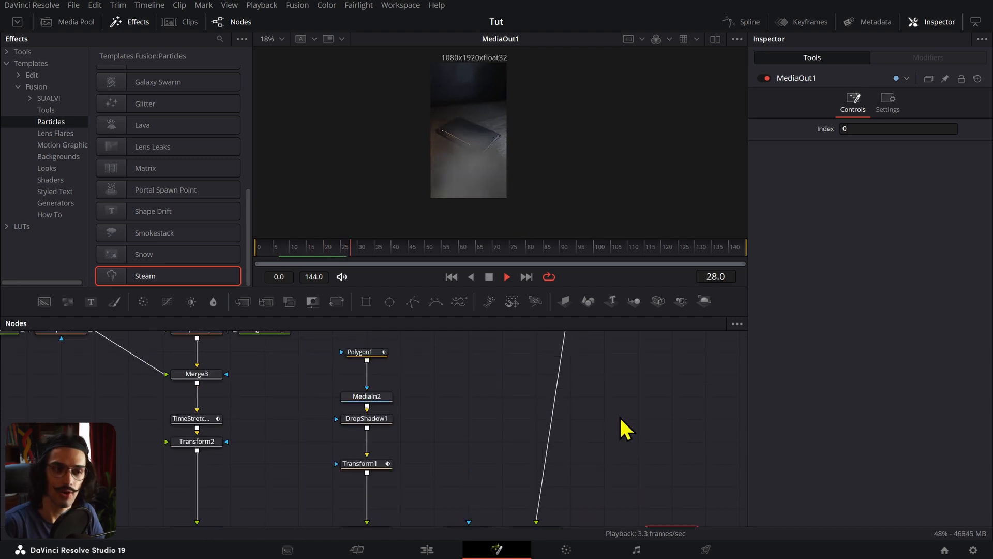
key("space")
- Lower the Blend of Merge5 to 0.63 to soften the smoke over the shot
scroll(619, 416, "down", 5)
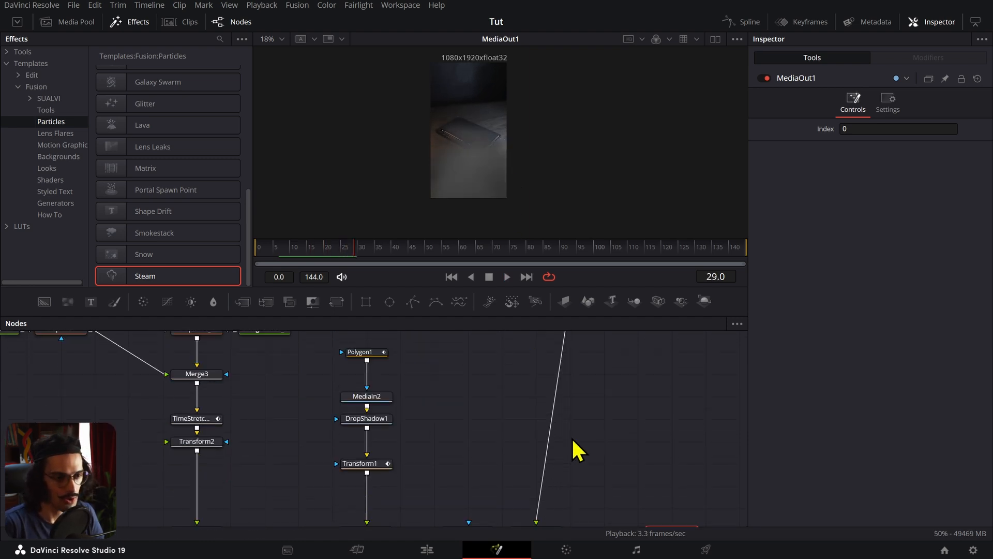
left_click(533, 427)
left_click_drag(942, 288, 935, 288)
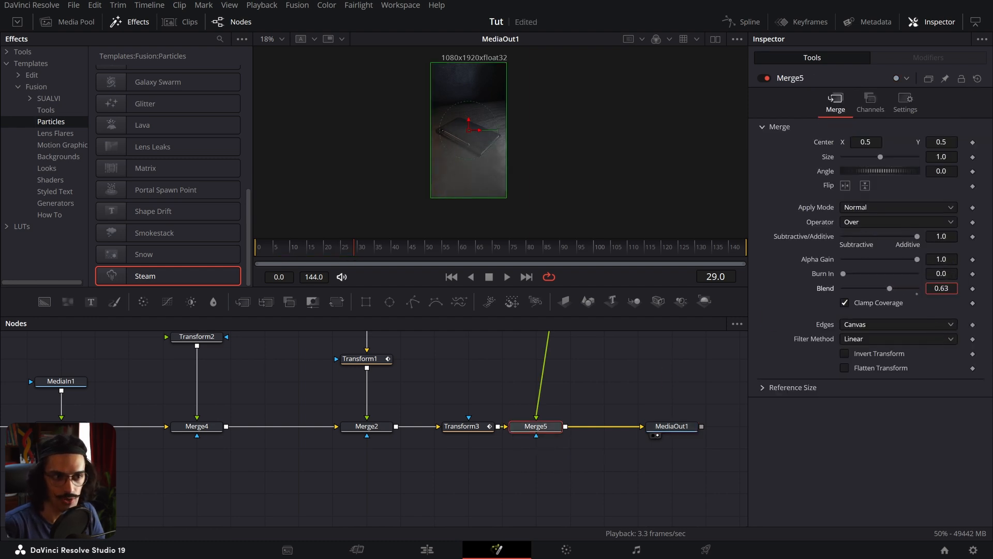
- Examine the settings of the particle nodes, including pTurbulence1_3, pRender1_3, Camera3D1_4, Merge3D1_4, Rectangle1_1 and pEmitter1_3
scroll(548, 424, "up", 5)
left_click(453, 413)
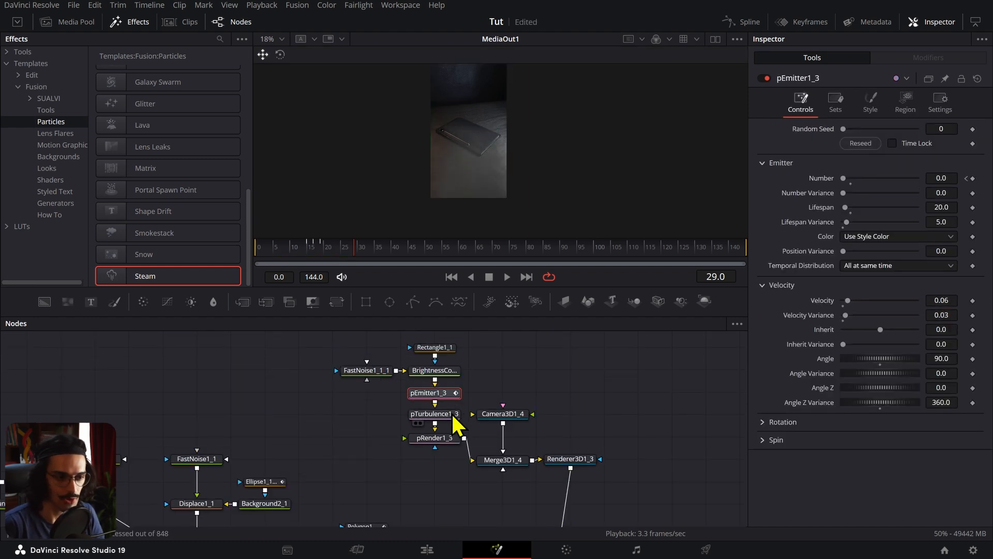
left_click(445, 438)
left_click(502, 414)
left_click(449, 394)
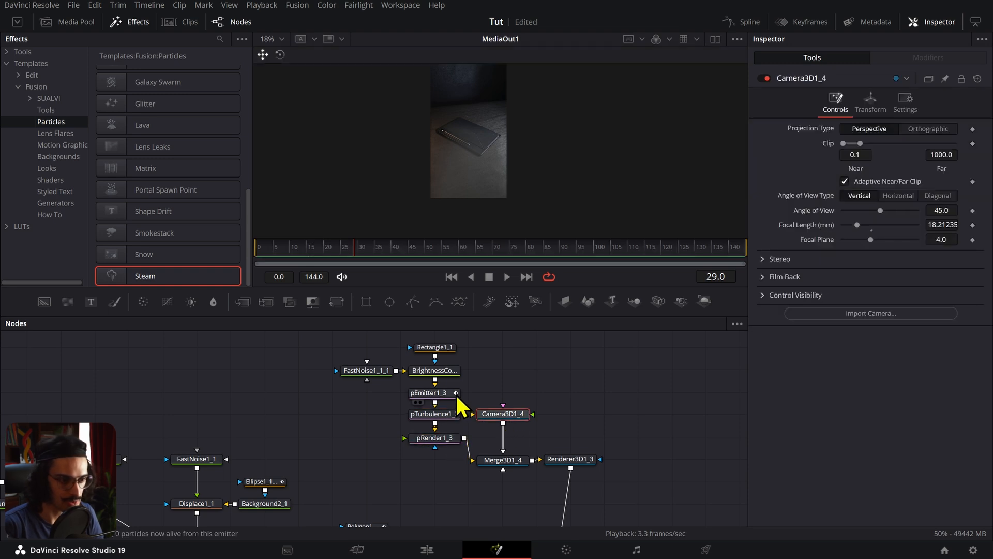
left_click(499, 460)
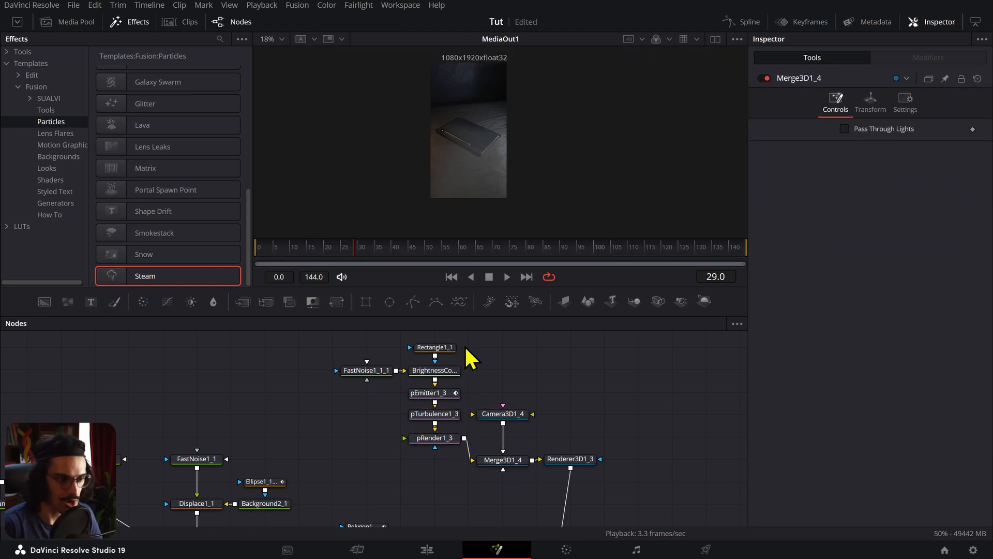
left_click(450, 348)
scroll(463, 385, "up", 1)
left_click(454, 379)
left_click(451, 399)
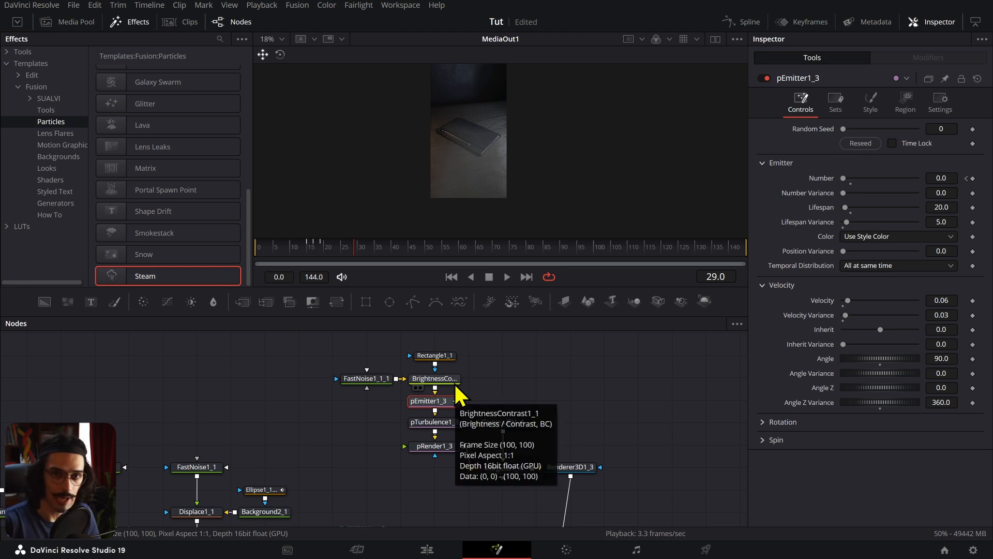
- Go to frame 15, switch to the Edit page and move along the timeline to the 20241006_170315.mp4 clips at 00:01:09:13
left_click(312, 253)
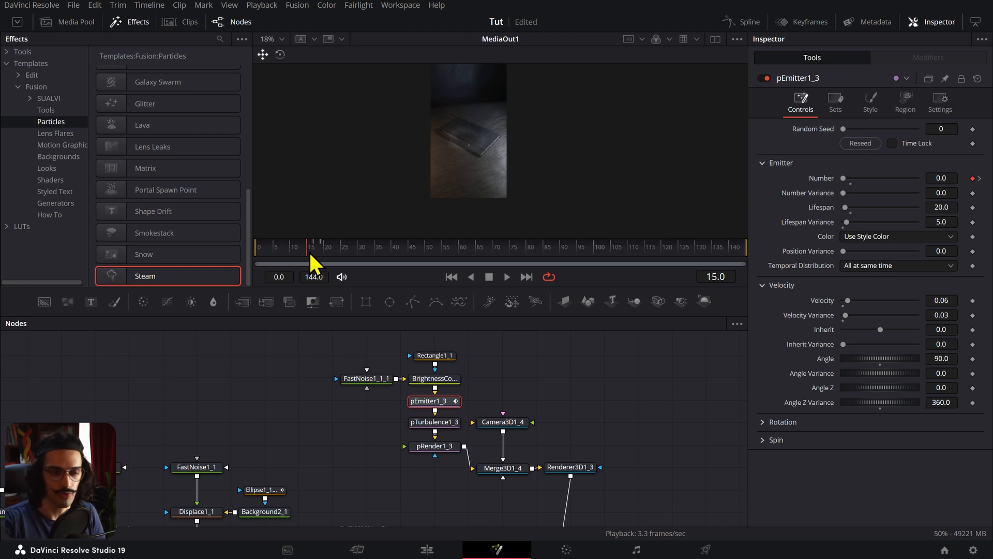
key("shift+4")
left_click_drag(428, 331, 448, 347)
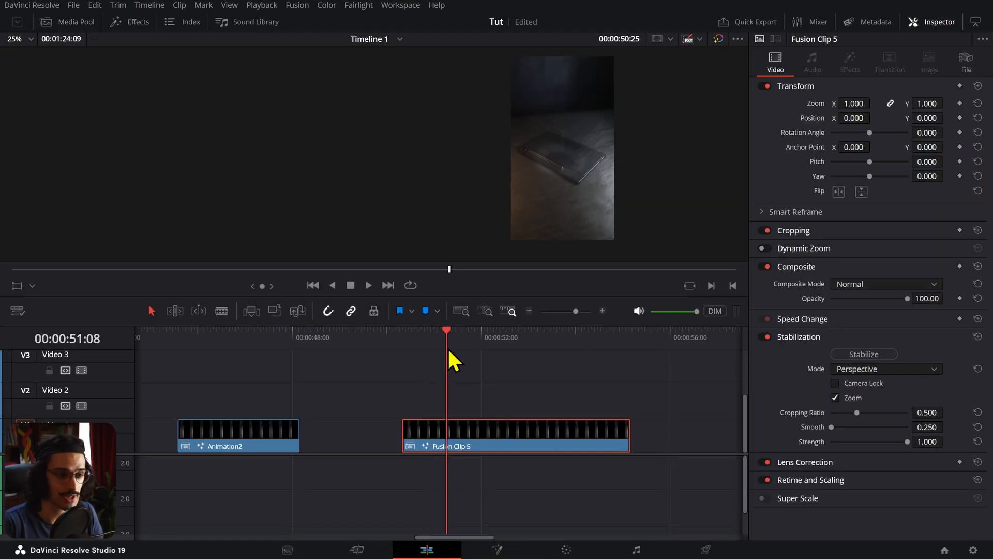
scroll(579, 435, "down", 2)
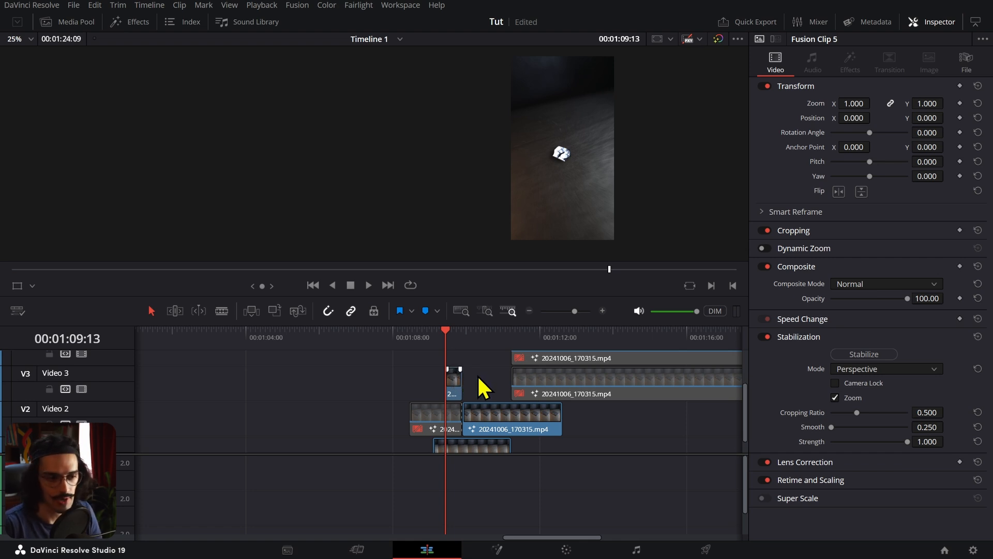
- Move to the clips at 00:01:14:24 and toggle the upper tablet clip off and on to compare it with the clip below
scroll(458, 345, "up", 3)
left_click(455, 336)
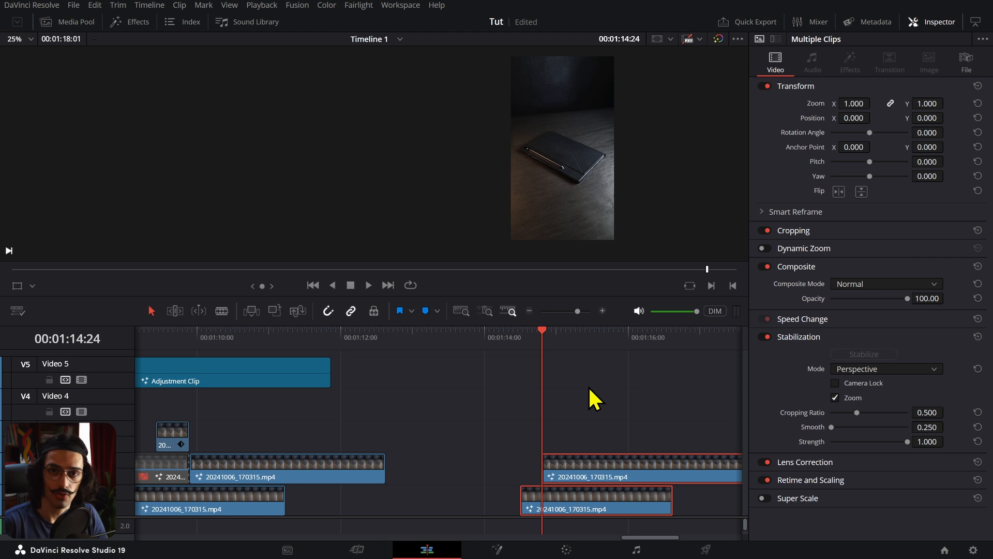
left_click(590, 389)
left_click(600, 468)
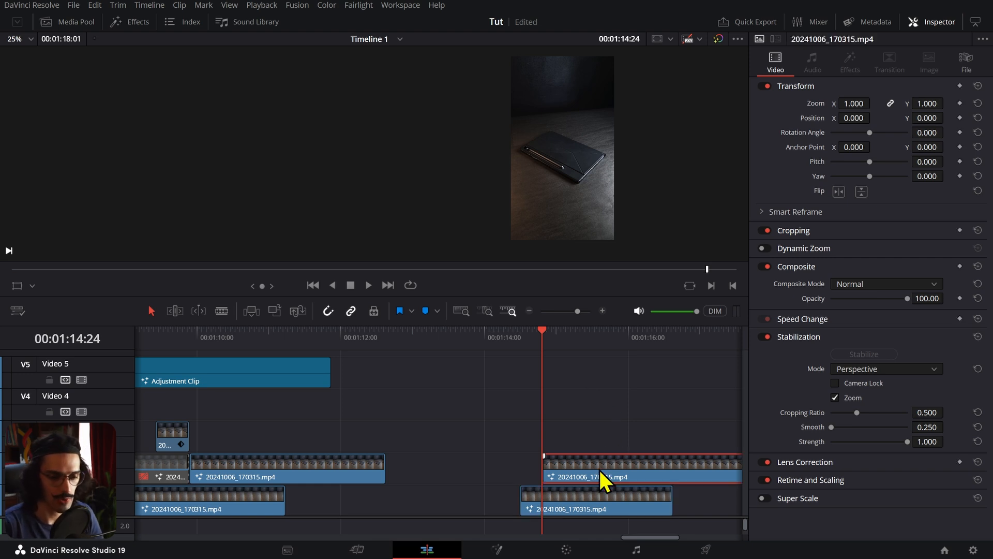
key("d")
left_click(567, 498)
left_click(579, 469)
key("d")
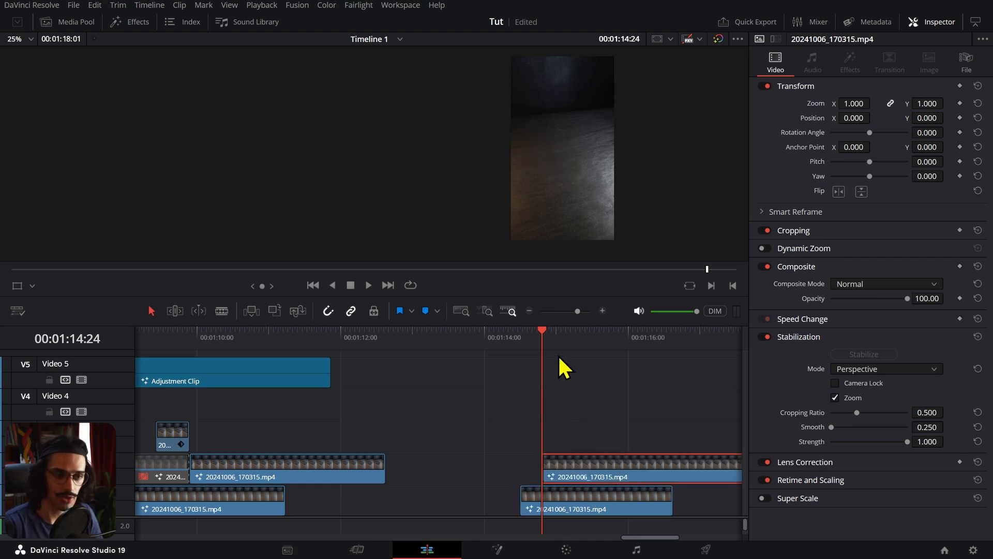
- Split the upper 20241006_170315.mp4 clip on Video 2 at about 00:01:15:10 to isolate its short opening piece
left_click_drag(544, 333, 543, 341)
key("b")
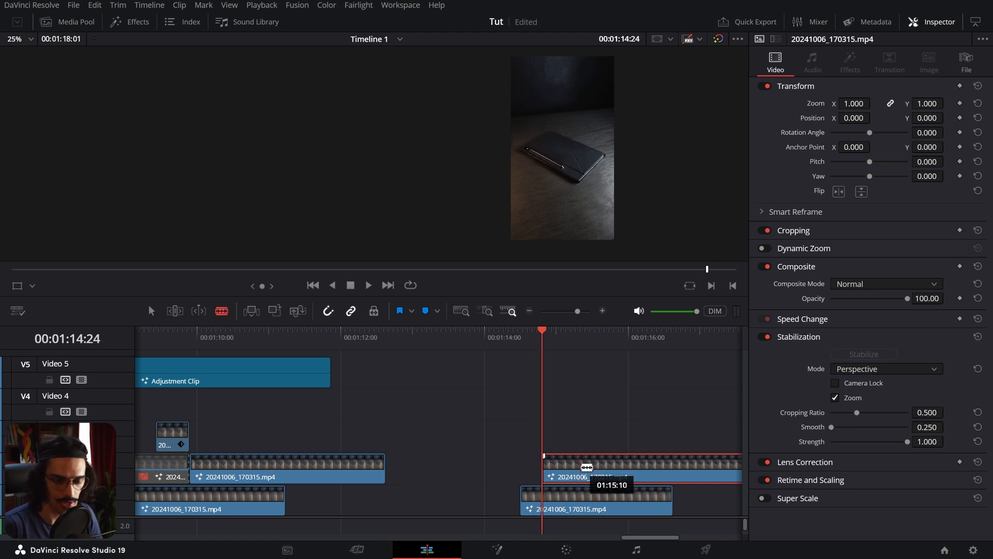
left_click(580, 467)
key("a")
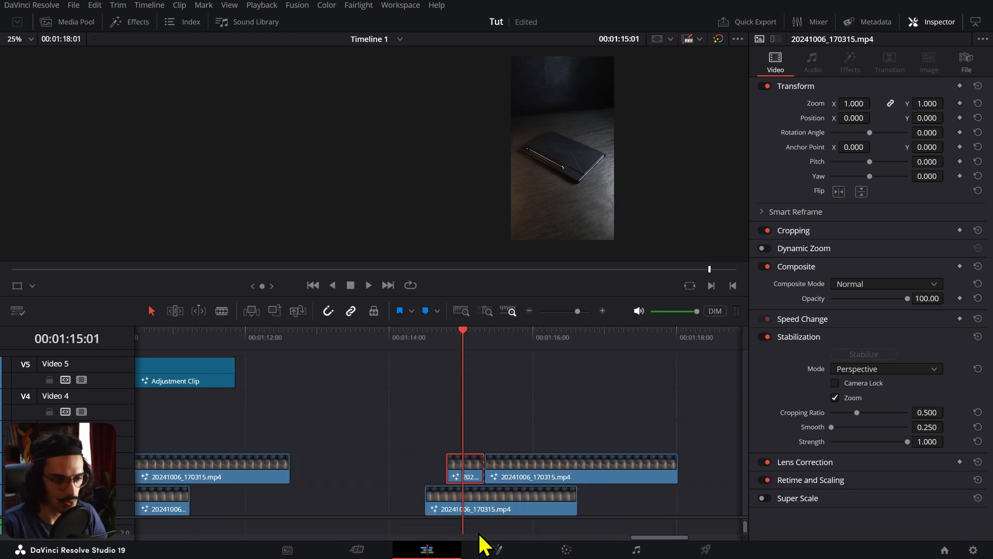
- Paste the tablet's polygon mask into the short clip's Fusion composition and connect it to MediaIn1
left_click(494, 547)
key("ctrl+v")
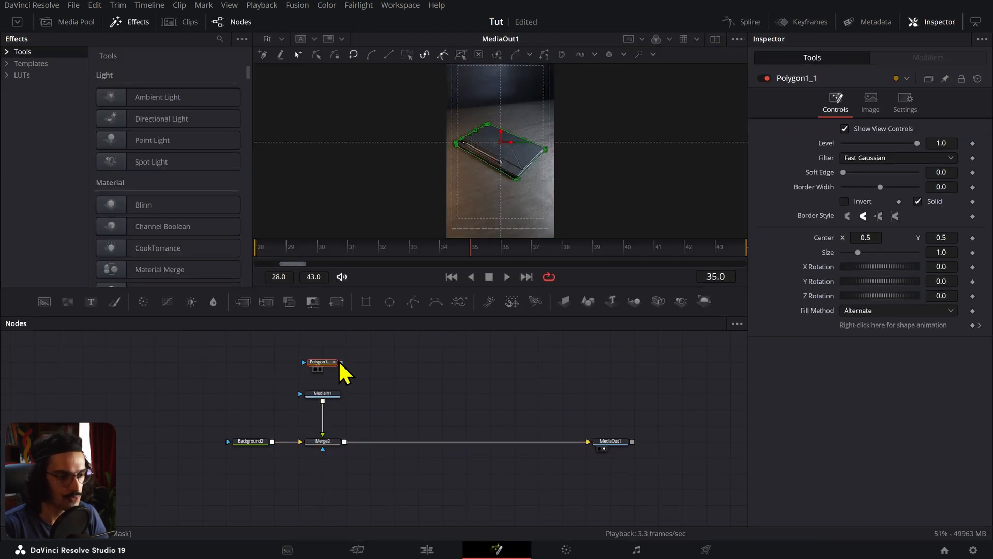
scroll(517, 182, "up", 3)
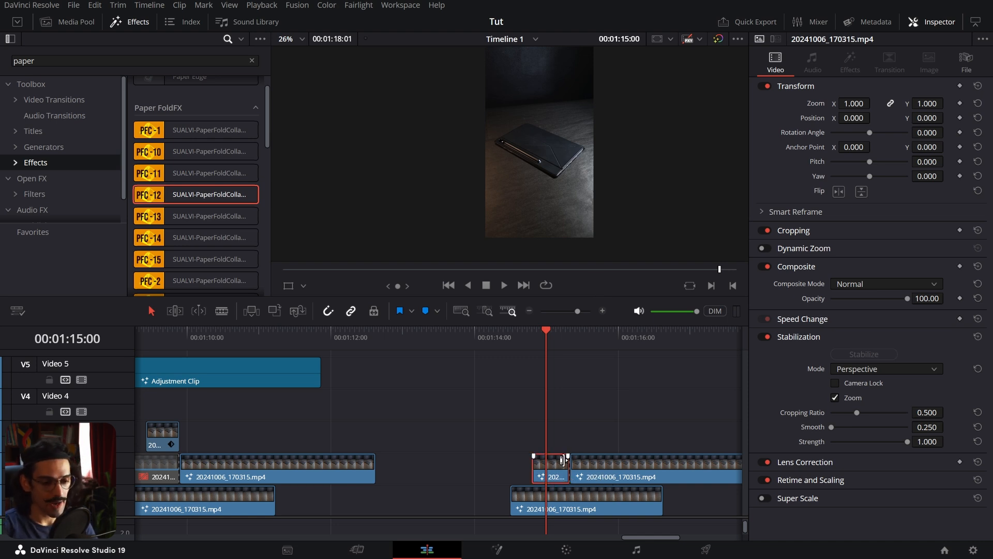
- Extend the short masked clip over the start of the following clip and move it up to Video 3
key("ctrl+d")
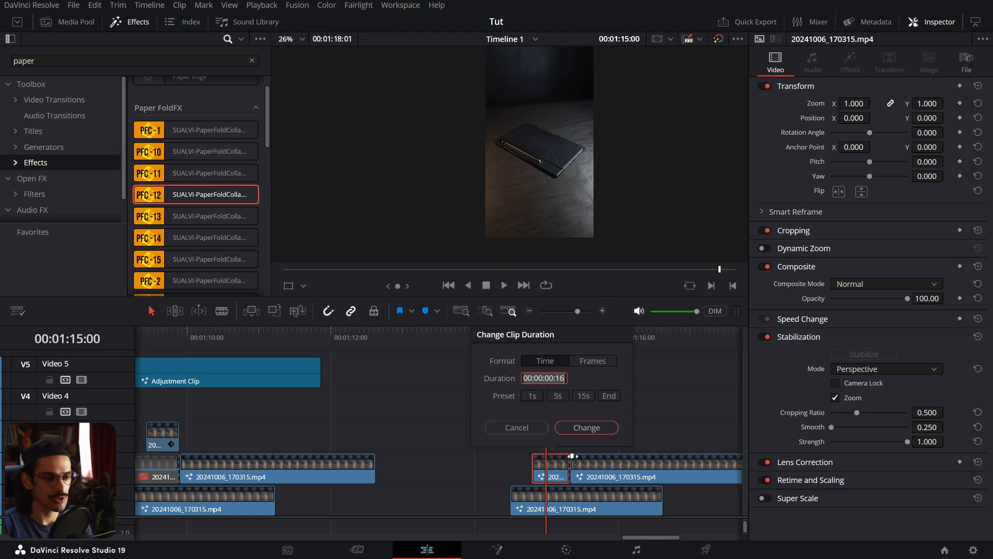
key("Escape")
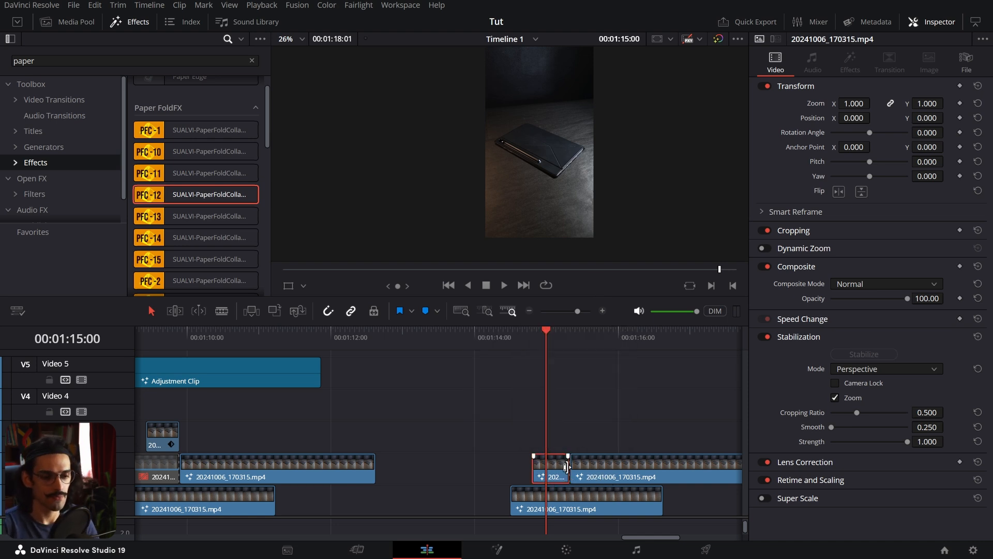
left_click_drag(566, 467, 592, 441)
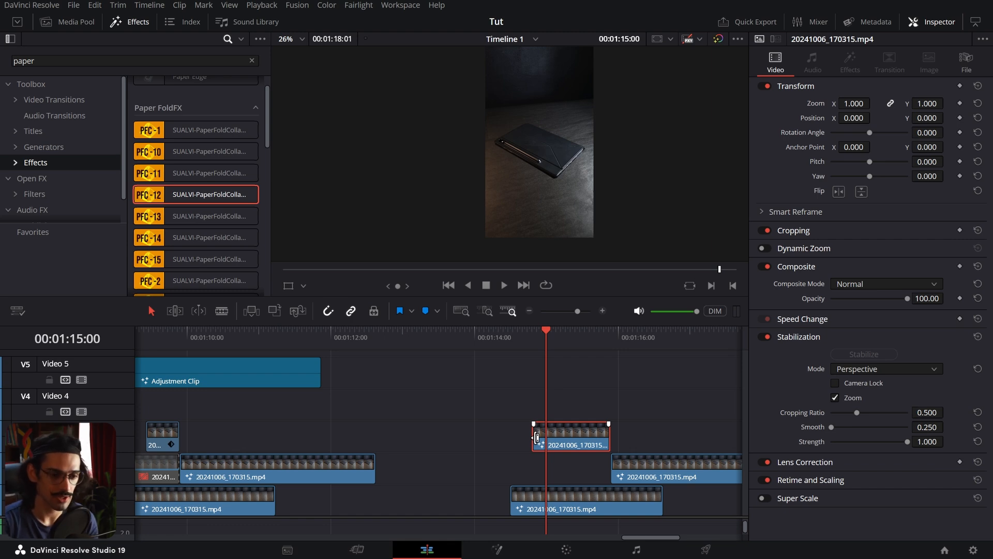
- Check the masked tablet at frame 28 on the Fusion page, and convert the Video 3 clip into a new Fusion clip
left_click(498, 550)
left_click(408, 252)
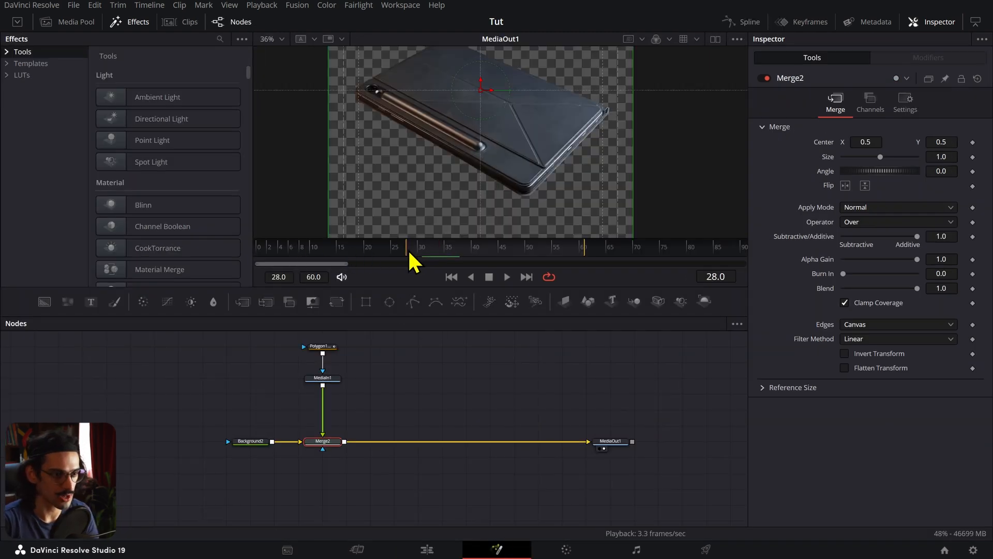
left_click(427, 549)
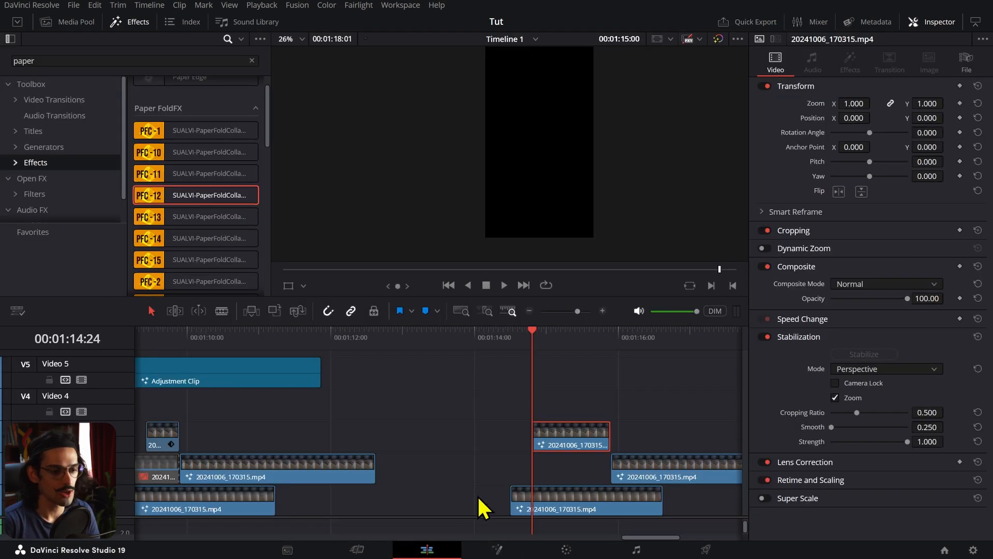
right_click(574, 444)
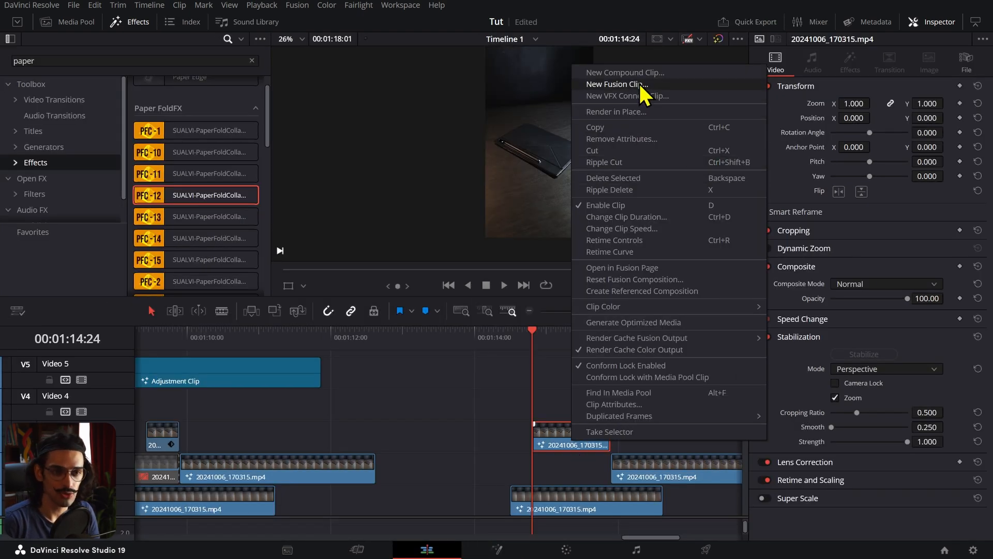
left_click(595, 84)
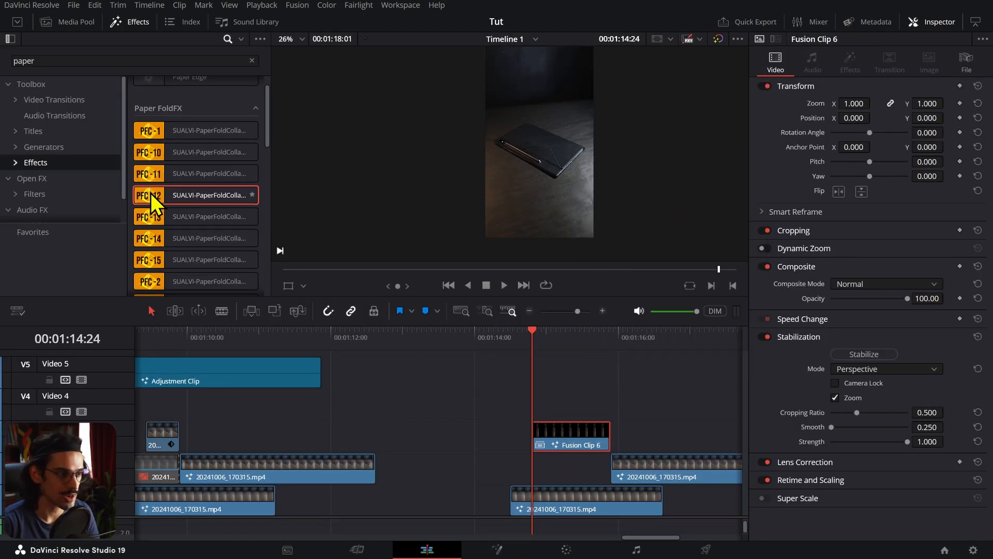
- Apply the PFC-12 SUALVI-PaperFoldCollage effect to the Fusion clip, expand Paper Base Transform and preview the unfolding up to 00:01:15:04
left_click_drag(248, 195, 586, 440)
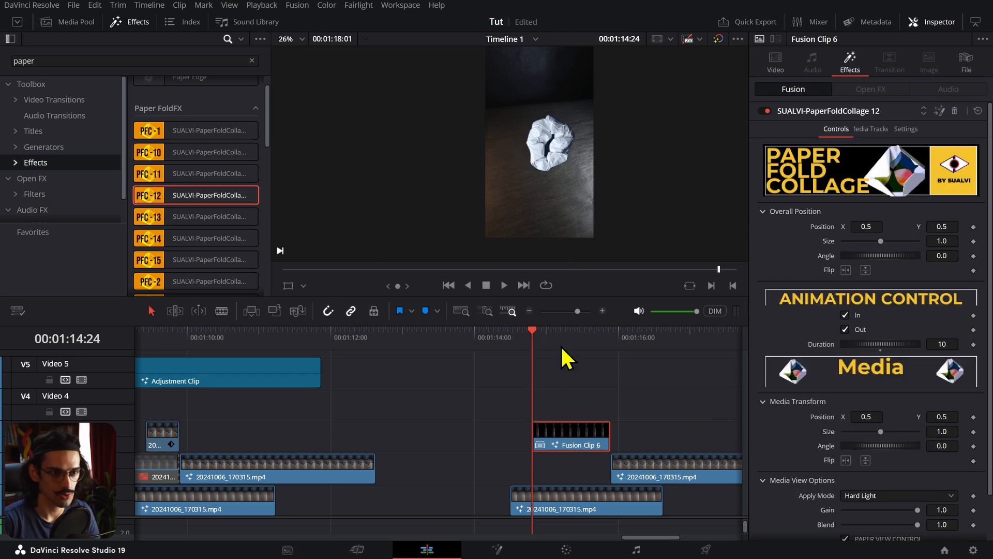
scroll(773, 396, "down", 1)
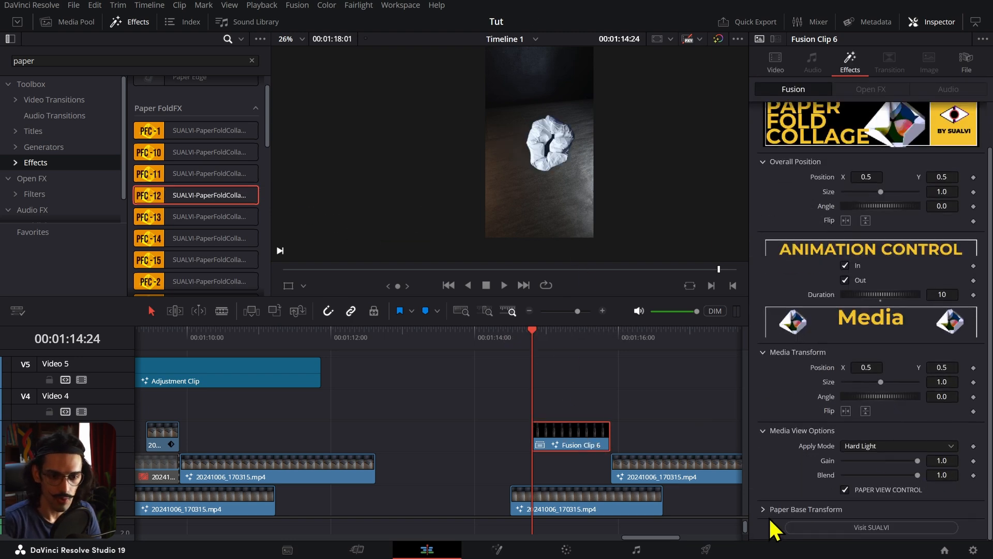
left_click(786, 509)
scroll(960, 462, "down", 1)
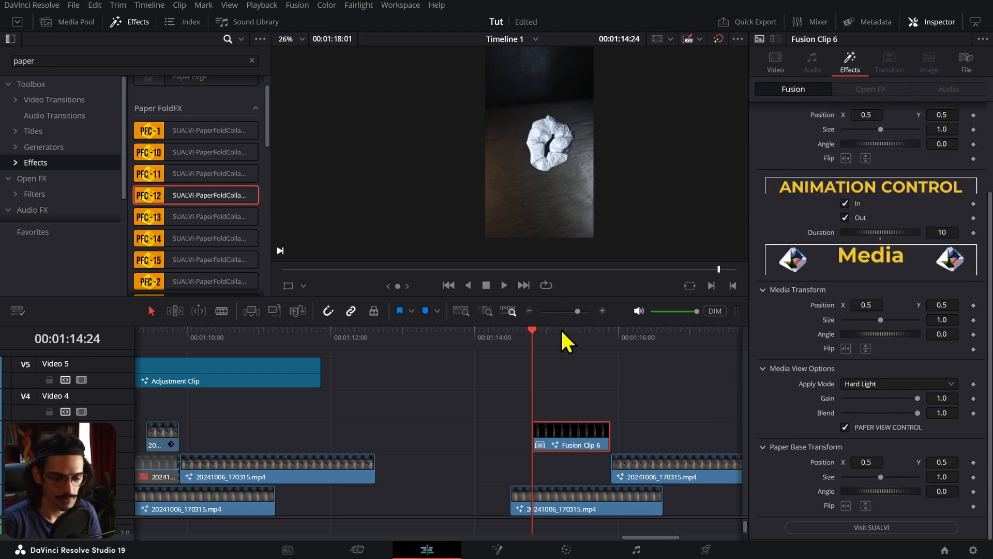
key("space")
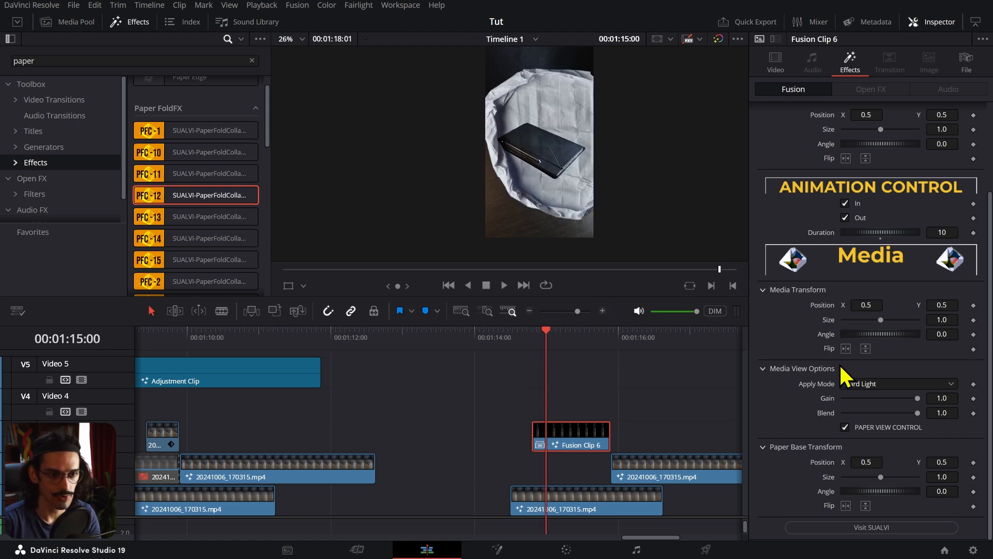
key("space")
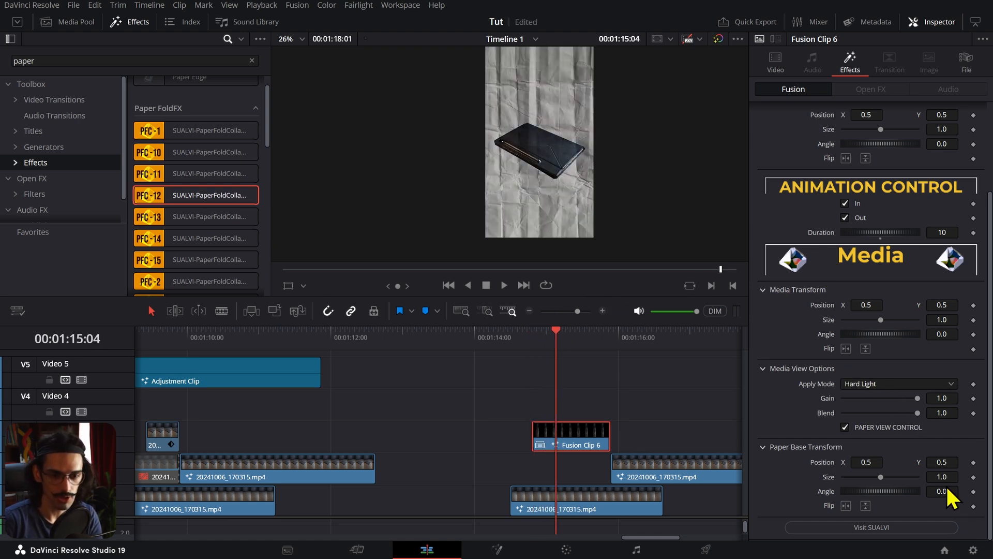
- Fit the paper base around the tablet with size 0.289, angle -35.1 and position X 0.491, Y 0.479
left_click_drag(942, 477, 910, 491)
left_click_drag(942, 462, 934, 462)
left_click_drag(865, 463, 860, 462)
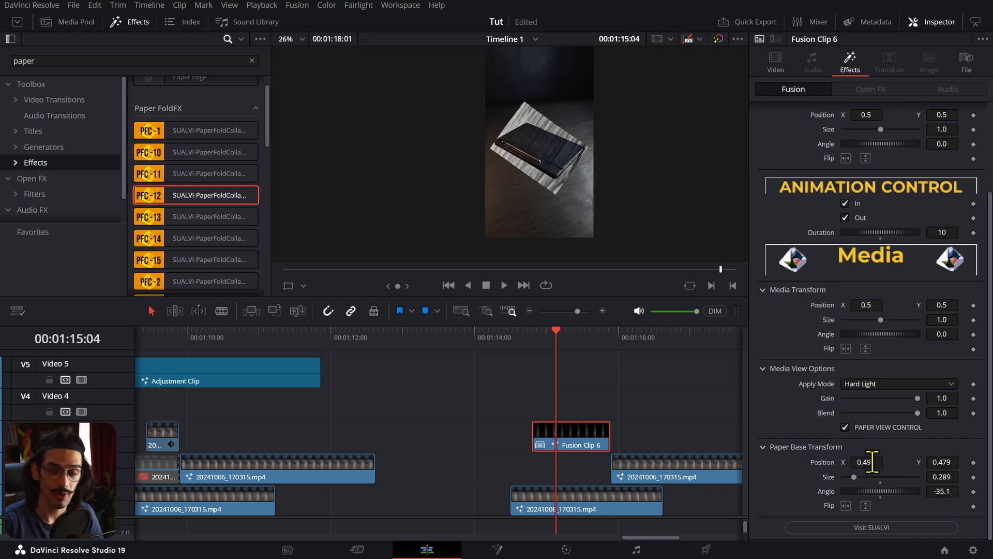
- Hide the paper by turning off Paper View Control and set the media's Apply Mode to Normal
left_click(845, 427)
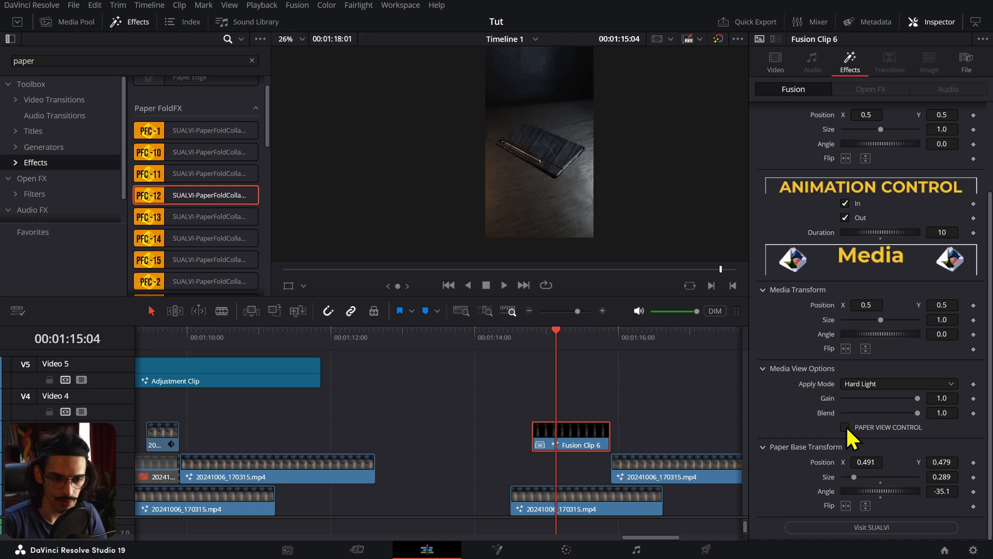
left_click(846, 384)
double_click(818, 383)
- Play the paper fold from 00:01:14:24 and turn off its Out animation
left_click(535, 336)
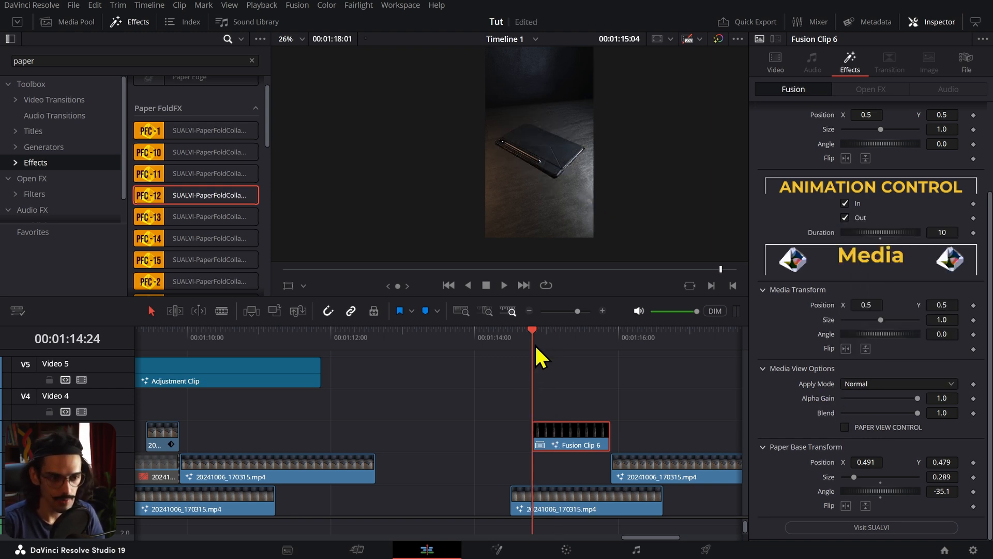
key("space")
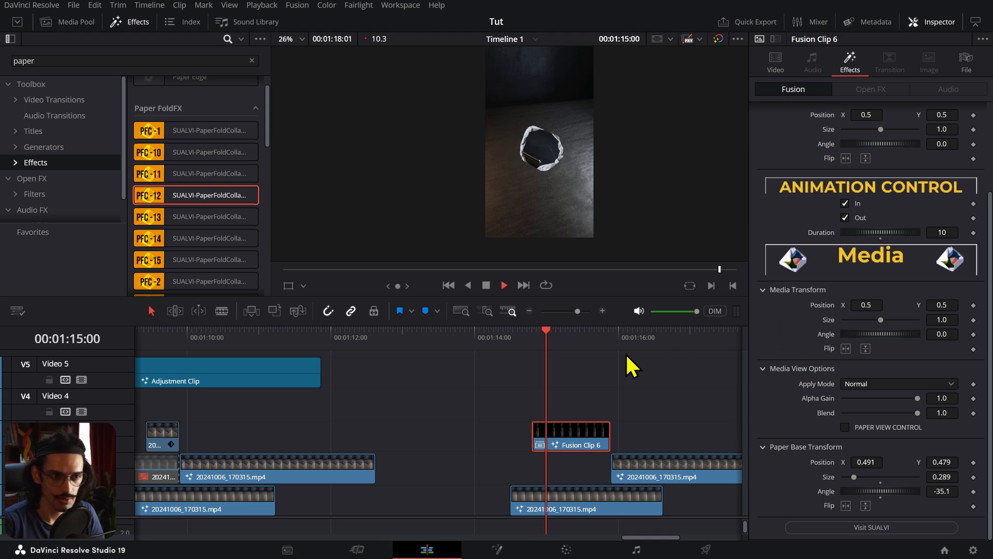
key("space")
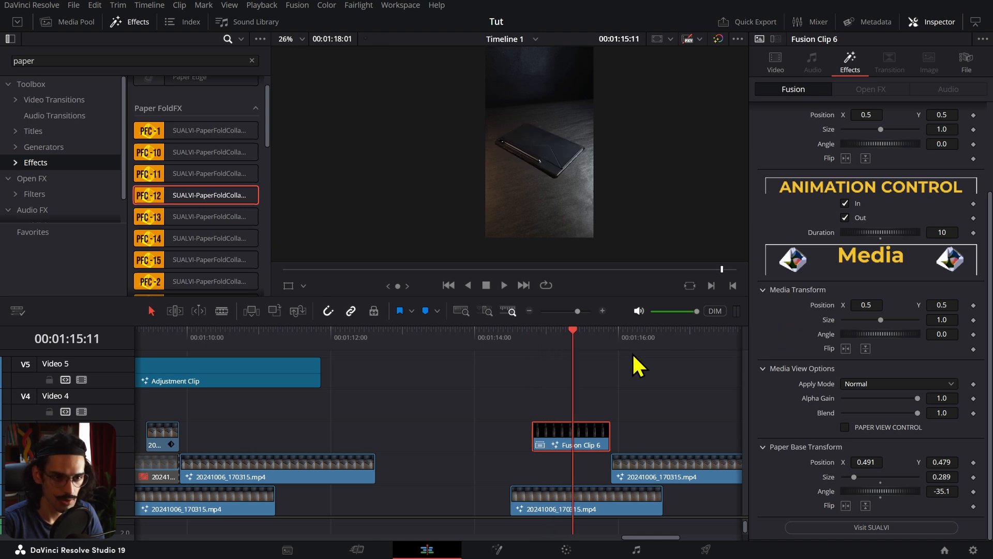
left_click(845, 218)
left_click_drag(582, 342, 560, 341)
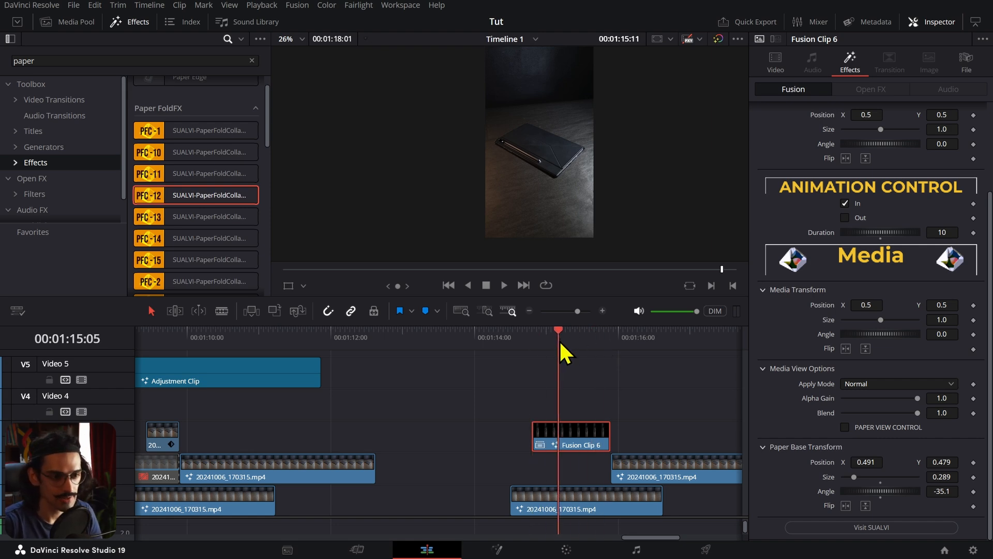
- Trim the Fusion clip to end at 00:01:15:06 and extend the start of the following clip back to meet it
mouse_move(609, 434)
left_mouse_down()
mouse_move(559, 431)
mouse_move(611, 428)
left_mouse_up()
scroll(833, 259, "up", 3)
scroll(939, 187, "down", 3)
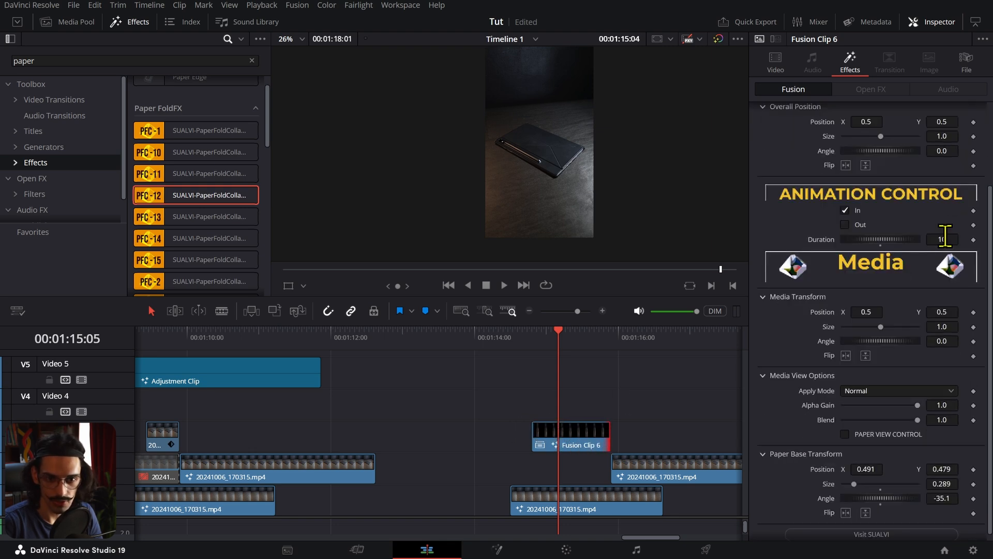
left_click_drag(558, 341, 533, 344)
key("space")
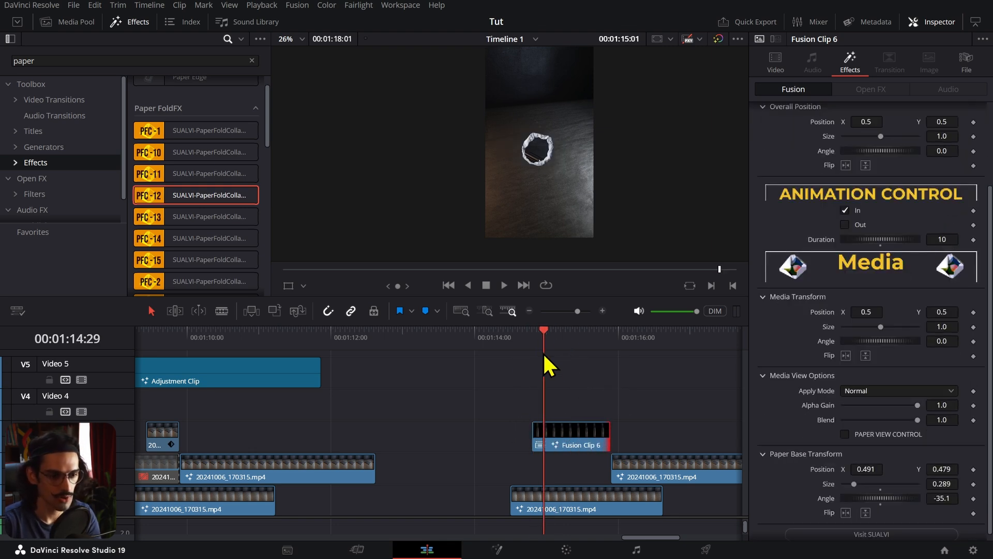
left_click(592, 445)
left_click_drag(609, 432, 561, 427)
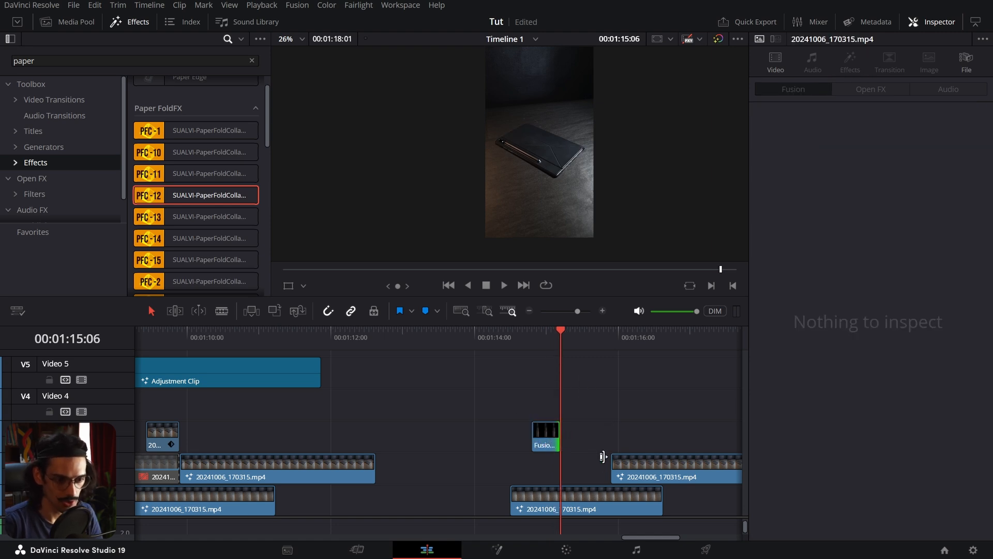
left_click_drag(613, 466, 561, 466)
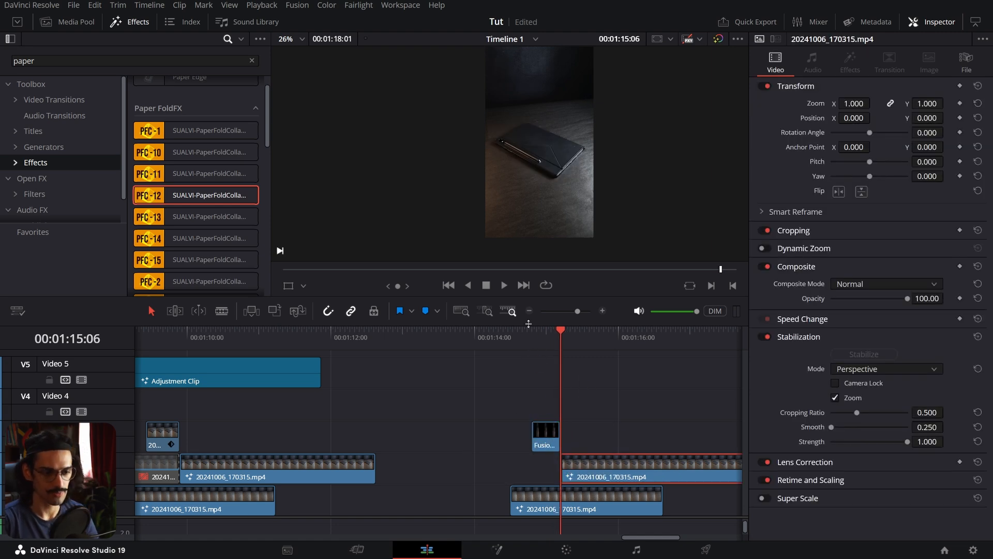
- Examine the paper fold at 00:01:14:29 and how the Fusion clip, the tablet clip and the background clip line up
key("ctrl+equal")
left_click(411, 342)
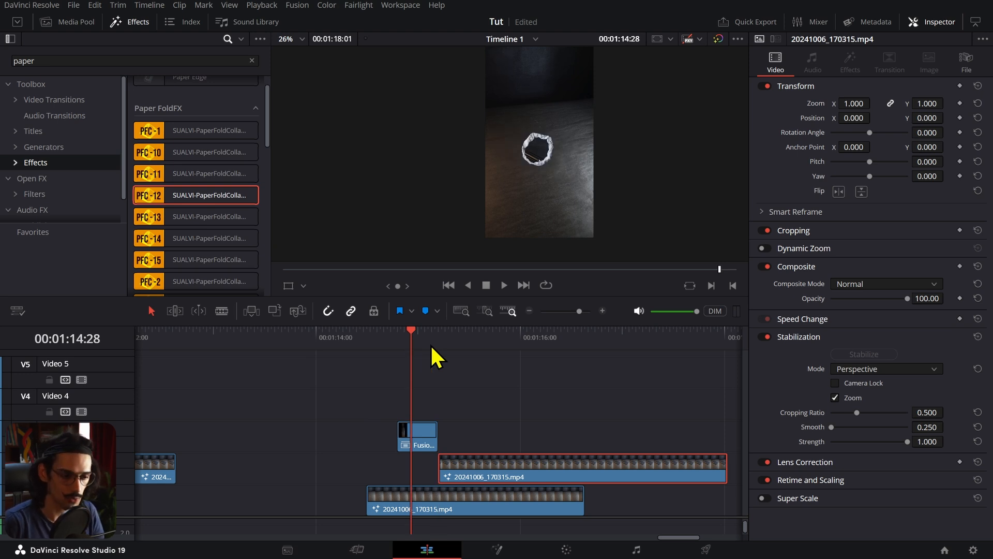
left_click(480, 377)
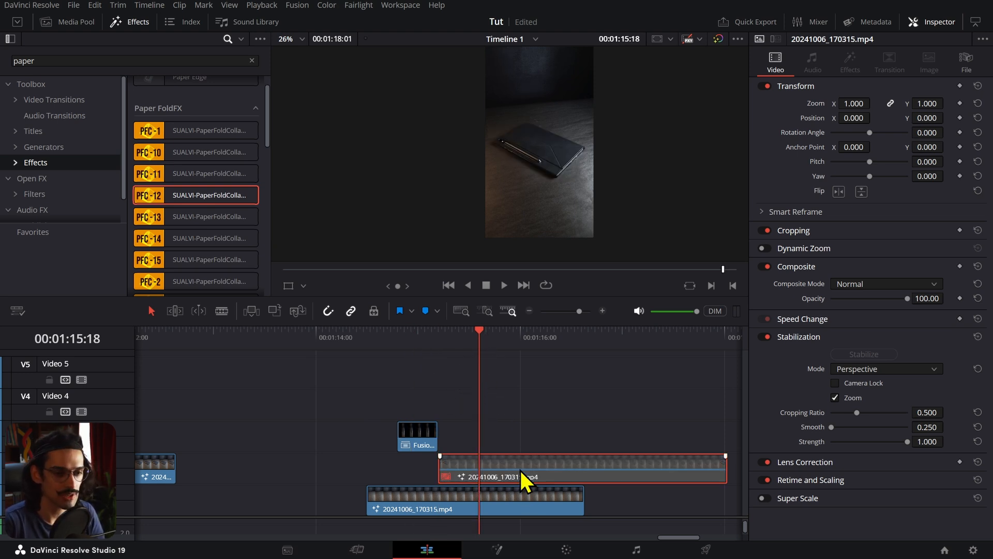
left_click(414, 396)
left_click(421, 442)
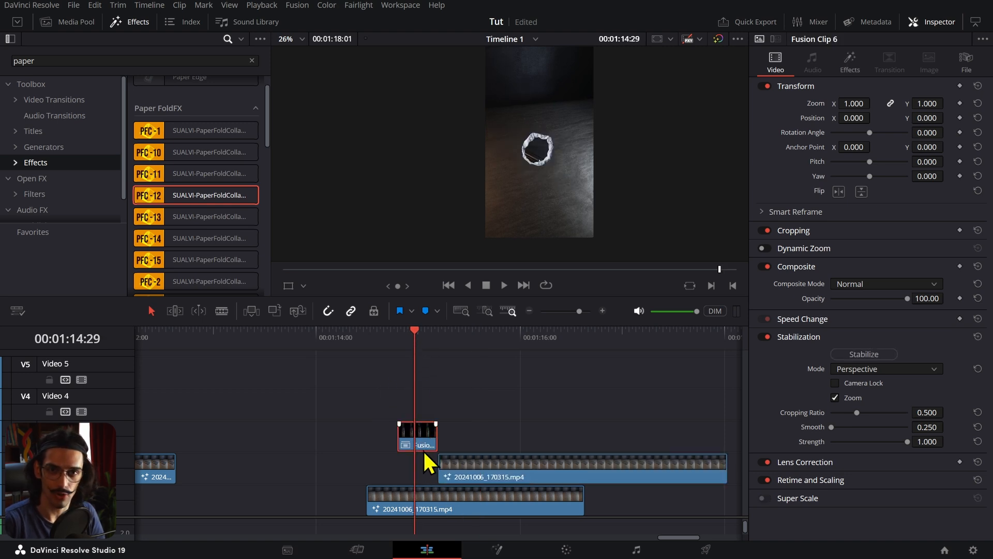
left_click(420, 508)
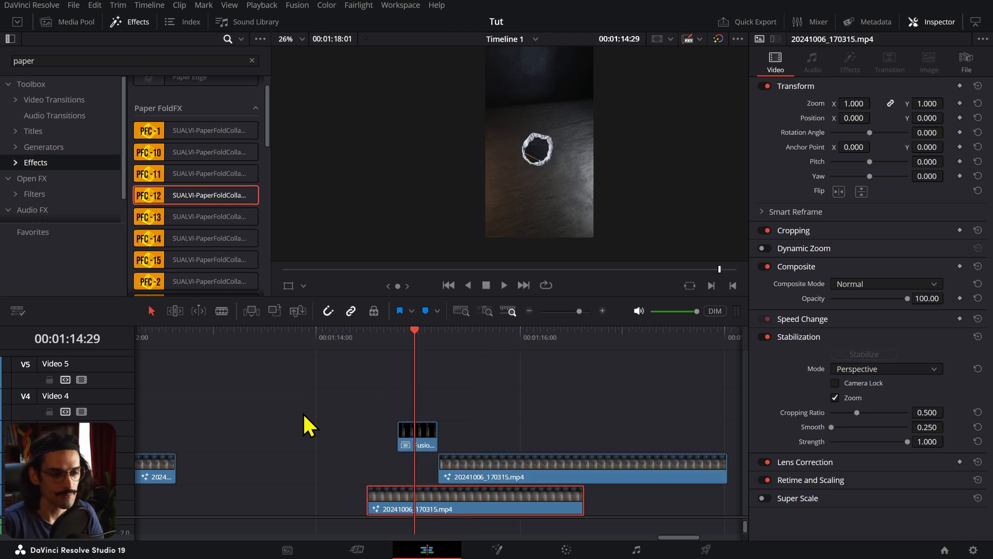
- Go to the earlier paper fold clip beneath the adjustment clip at 00:01:09:20 to compare its look
left_click_drag(402, 405, 716, 386)
left_click(287, 436)
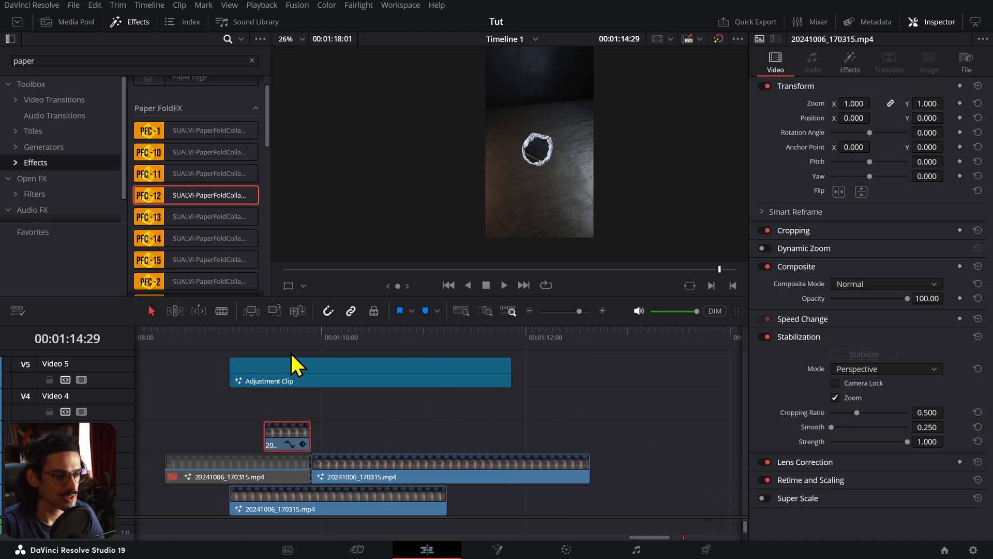
left_click(288, 346)
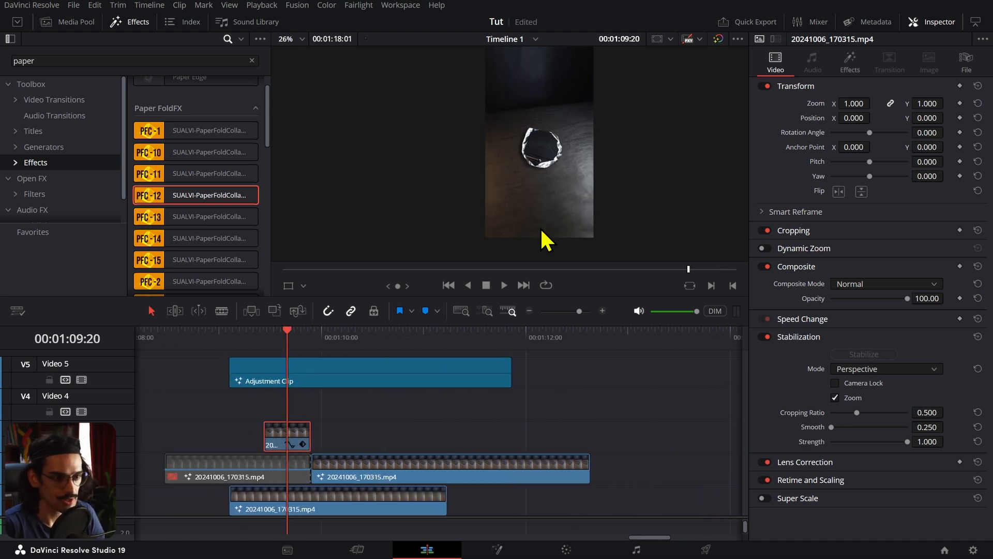
- Examine the Drop Shadow settings on the earlier paper fold clip and locate the new Fusion clip for comparison
scroll(541, 235, "up", 5)
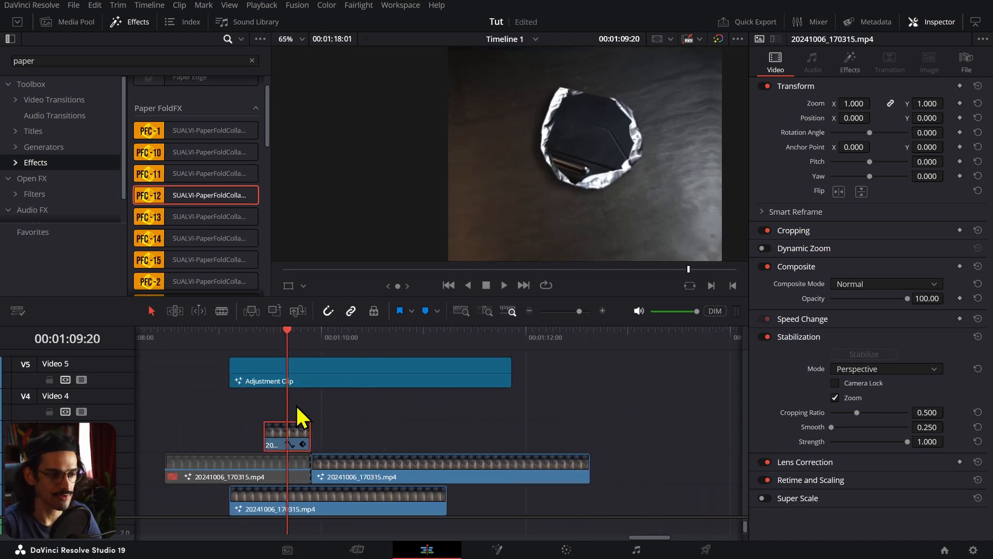
left_click(860, 69)
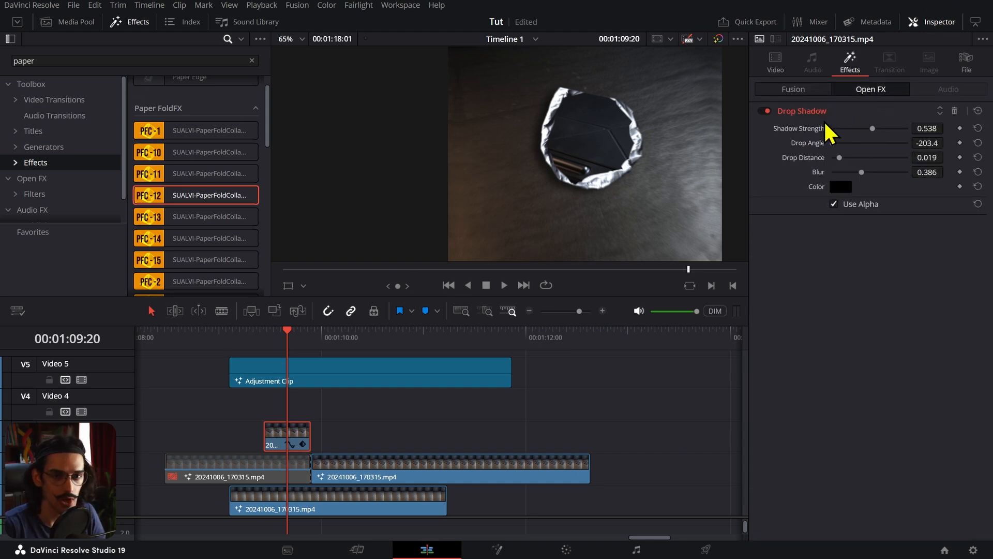
scroll(446, 407, "right", 5)
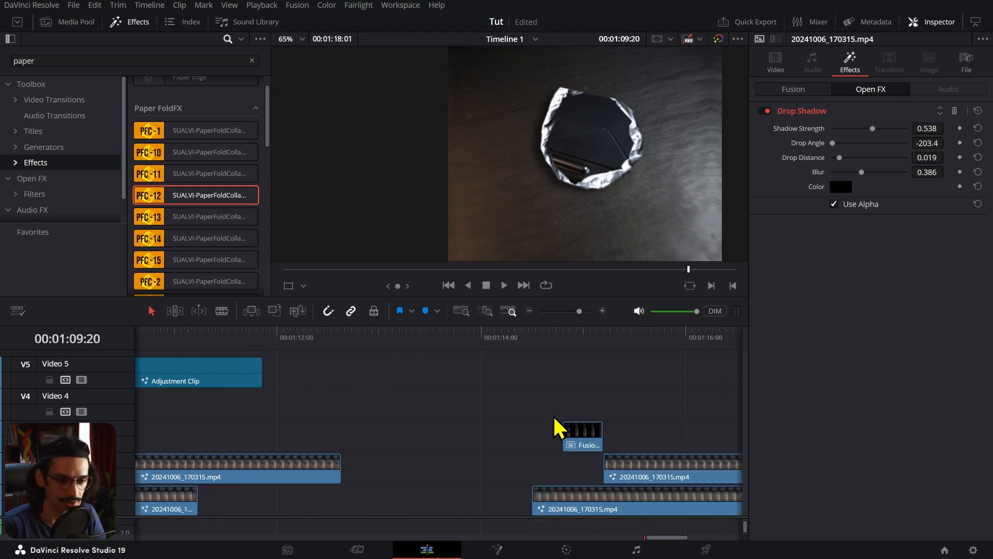
scroll(518, 435, "left", 6)
scroll(594, 433, "right", 1)
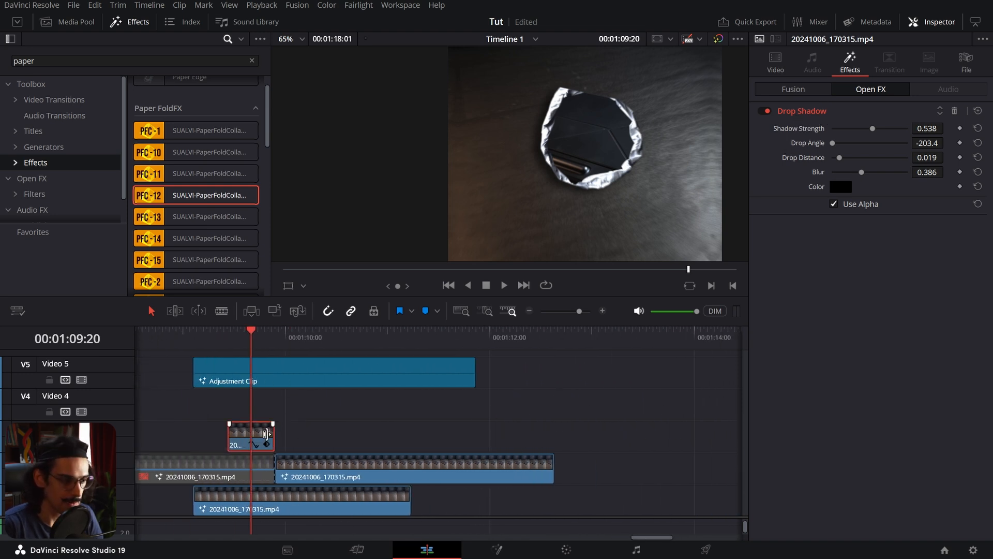
- Apply the earlier paper fold clip's Drop Shadow to the Fusion clip near 00:01:15:01 by pasting only its Plugins attributes
left_click(540, 471)
scroll(533, 454, "right", 5)
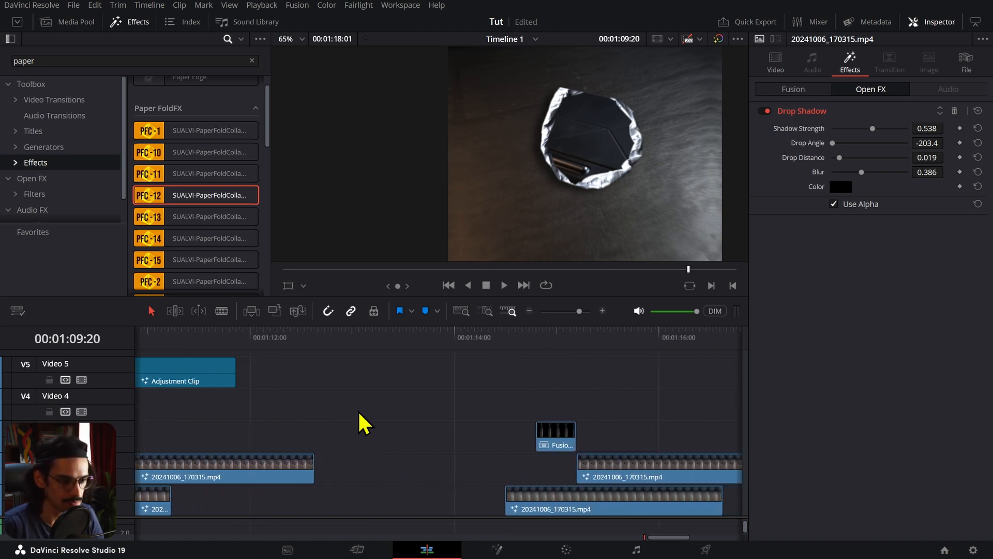
left_click(560, 333)
left_click(554, 434)
key("alt+v")
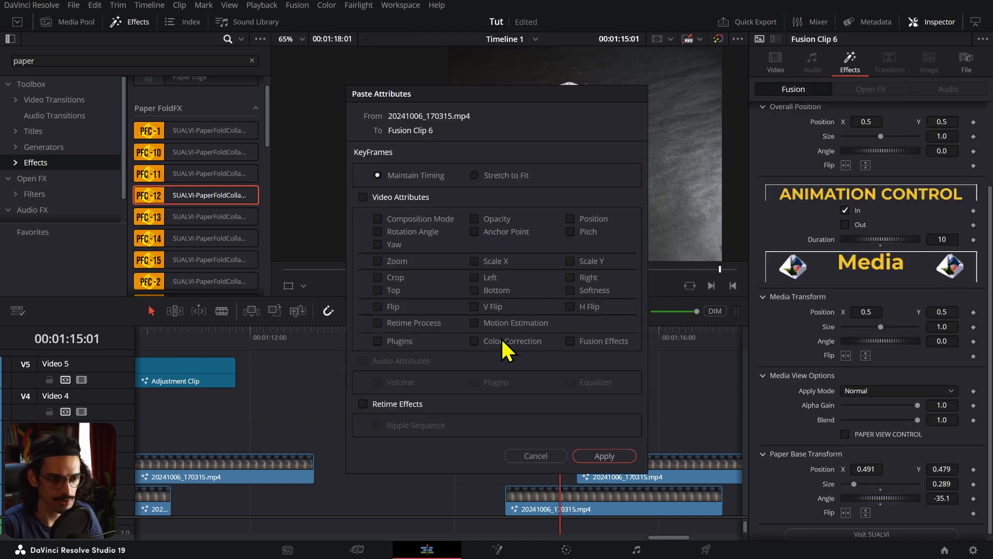
left_click(410, 341)
left_click(604, 455)
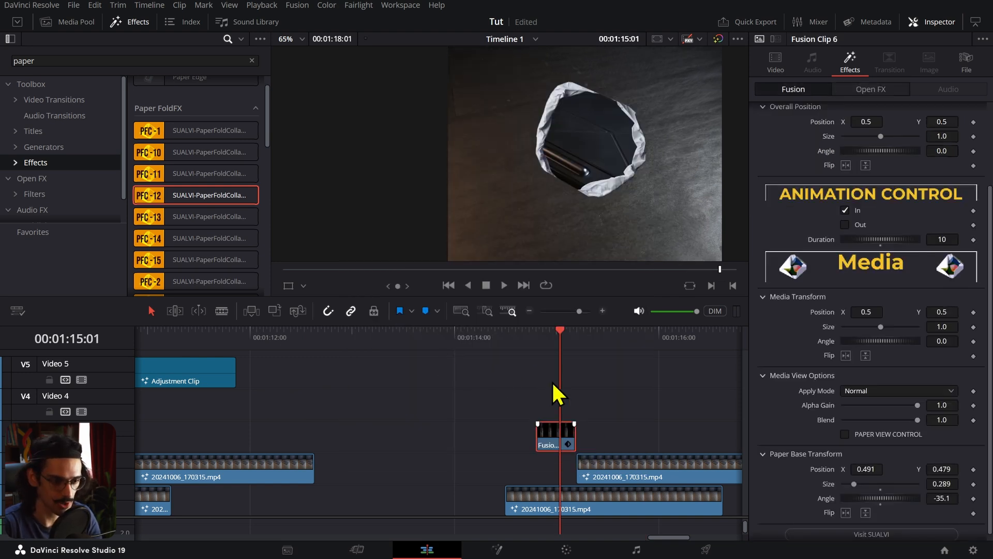
- Check frame by frame the transition from the Fusion clip to the tablet clip between 00:01:15:04 and 00:01:15:06
left_click(571, 345)
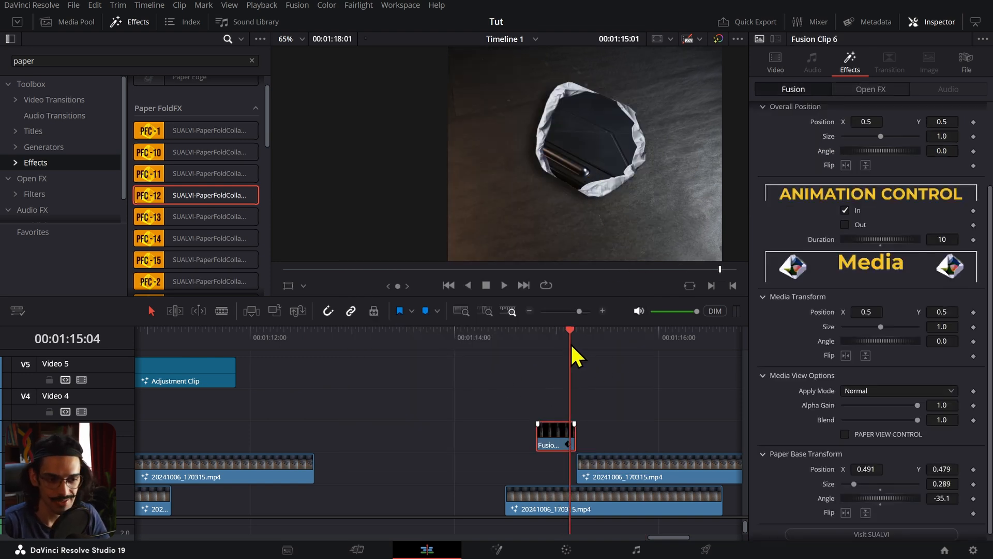
key("Right")
key("Right")
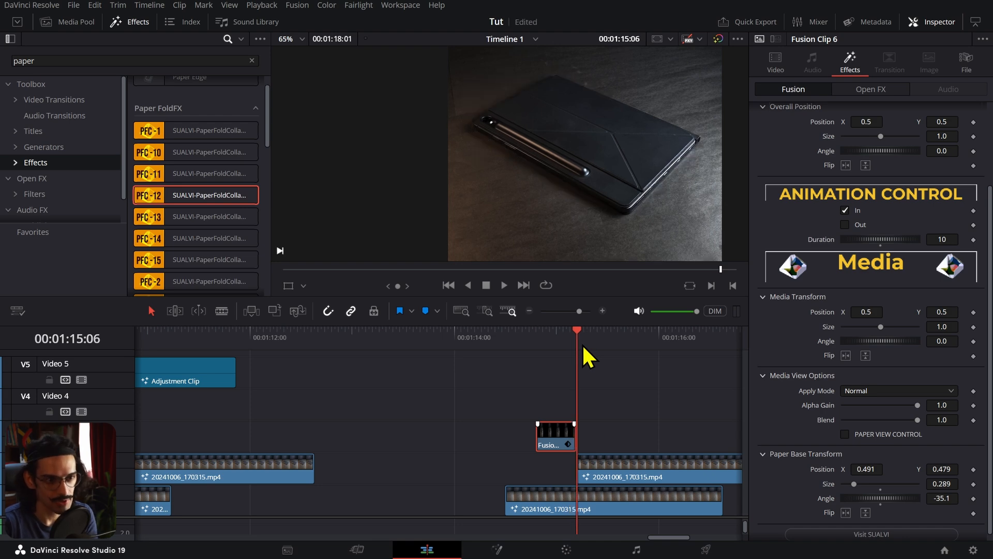
key("Left")
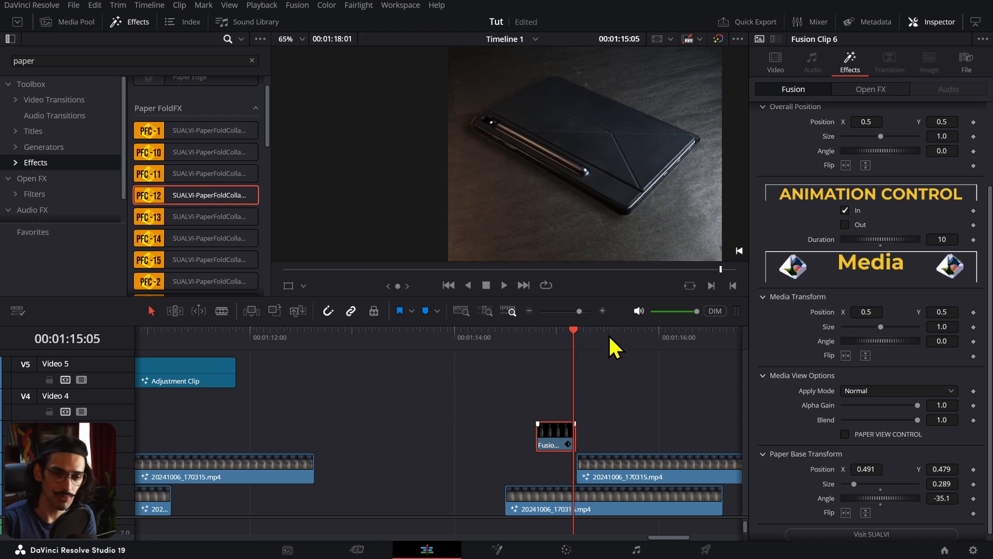
key("Right")
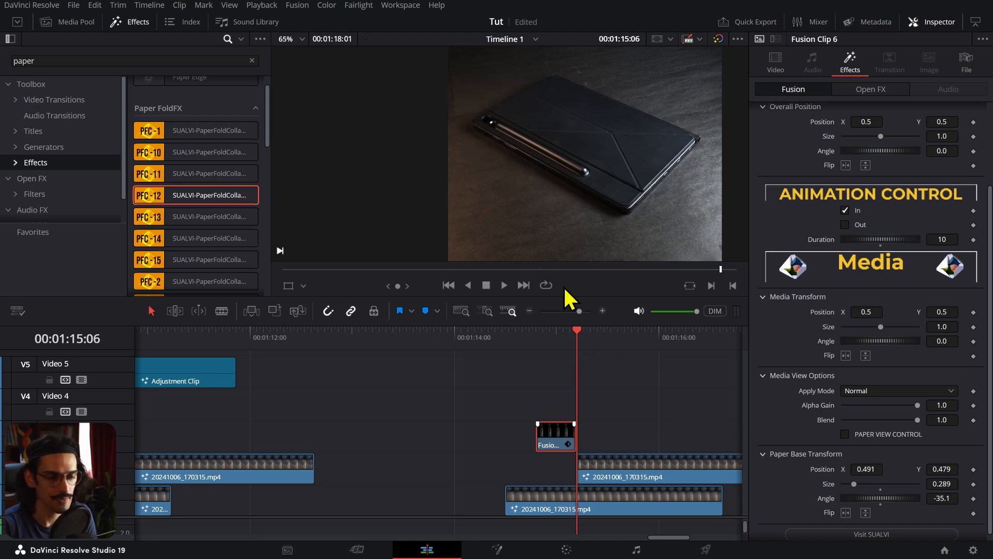
- Place the adjustment clip on Video 4 above the Fusion clip, starting at 00:01:14:21
scroll(480, 401, "down", 1)
scroll(487, 405, "down", 2)
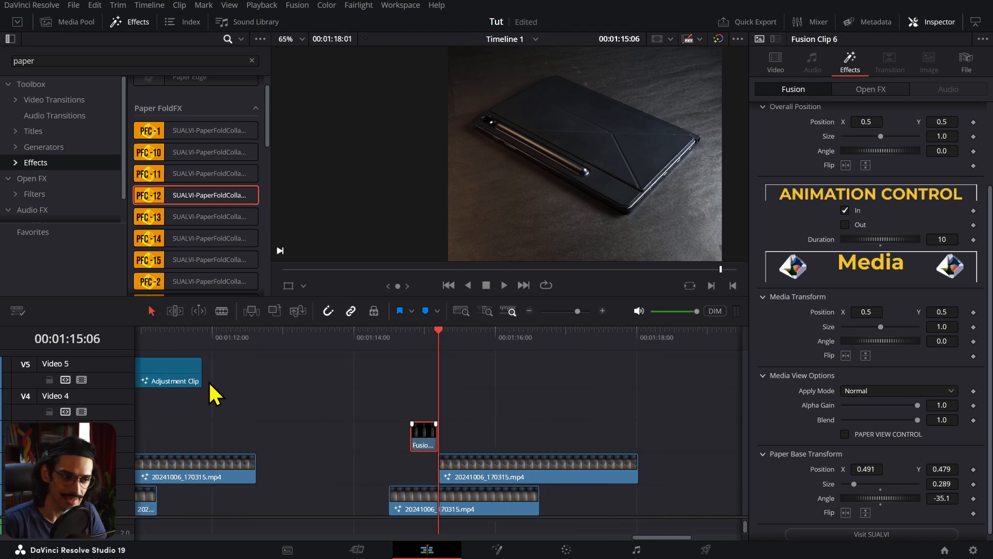
scroll(213, 382, "up", 1)
left_click_drag(146, 385, 397, 412)
left_click(363, 346)
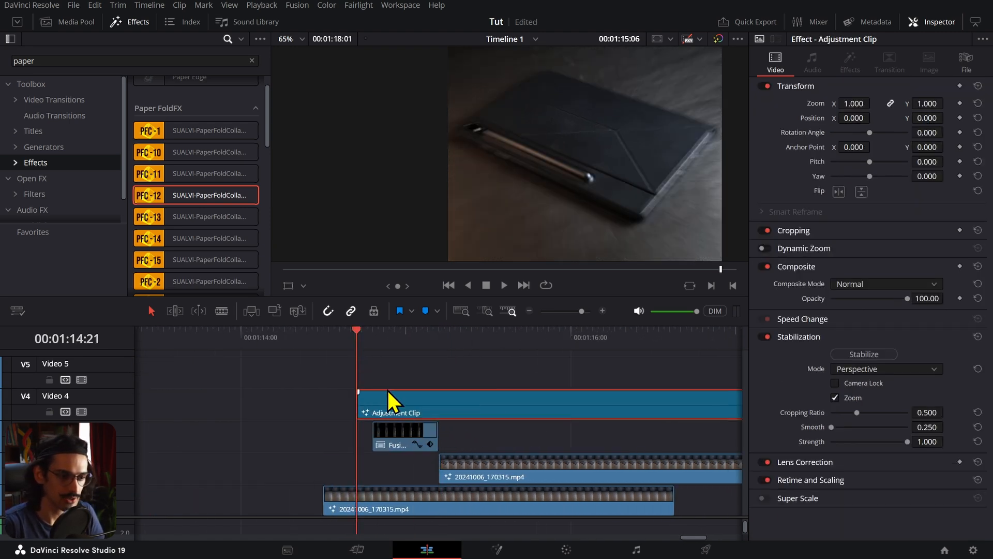
- Preview the adjustment clip's zoom and radial blur over the paper fold on the Fusion page, then return to the timeline
right_click(391, 395)
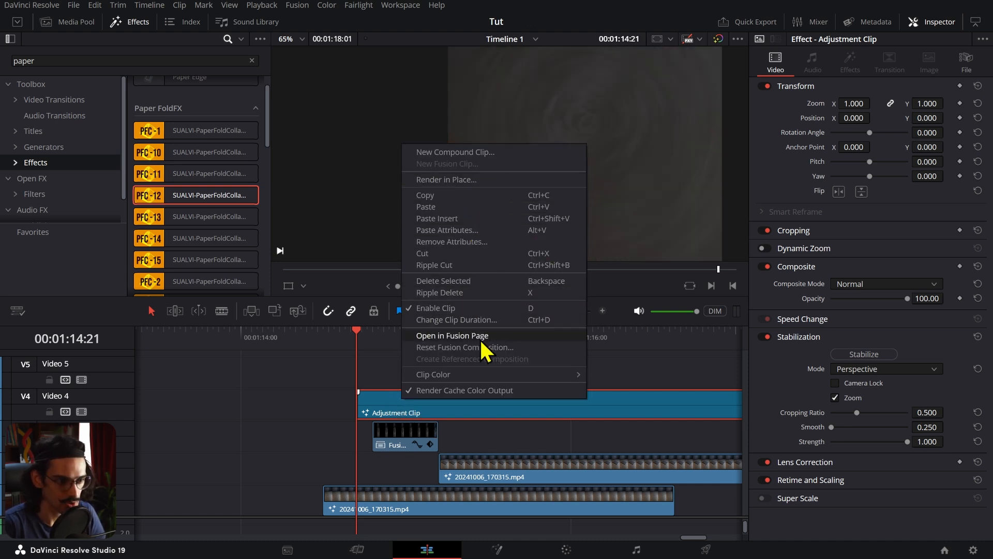
left_click(480, 337)
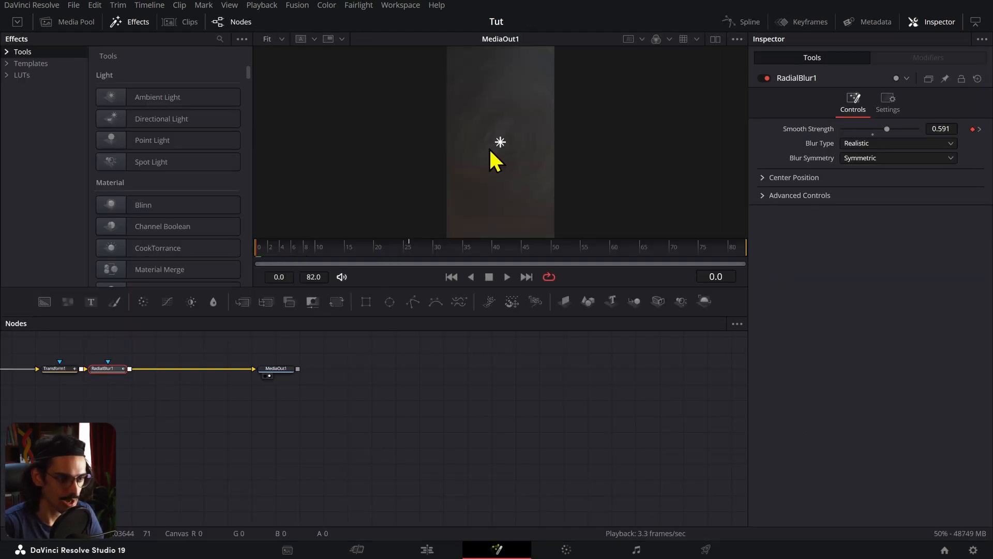
scroll(489, 147, "down", 2)
key("space")
left_click_drag(489, 147, 563, 218)
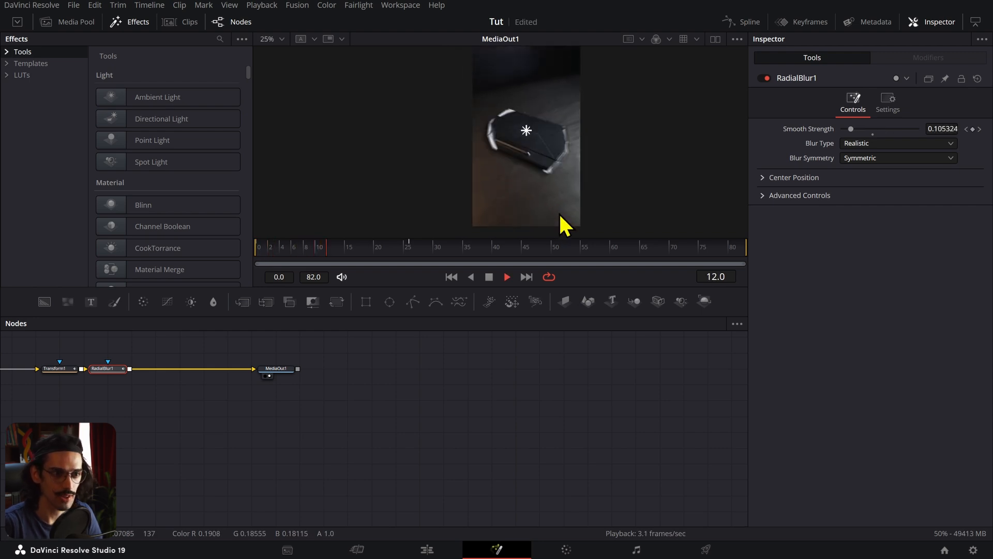
key("space")
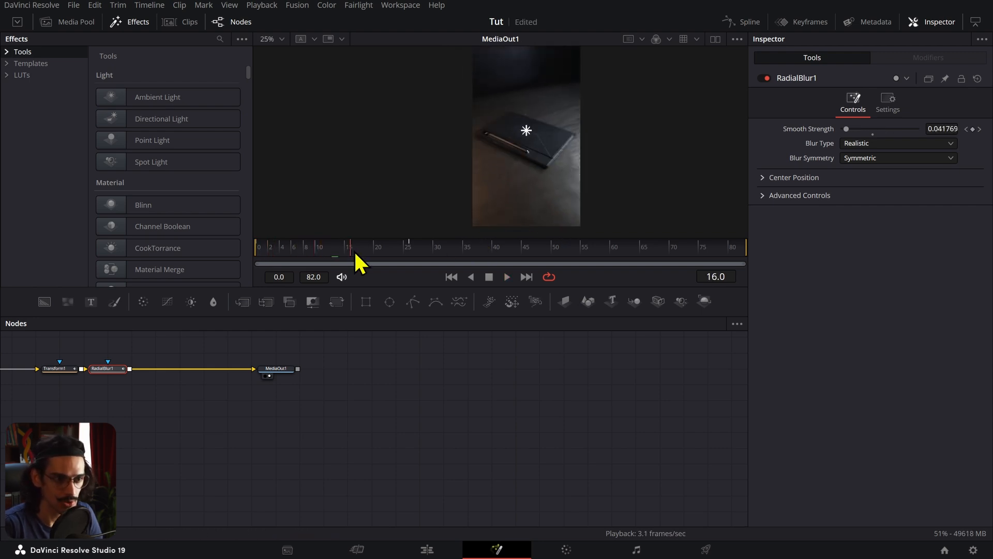
left_click_drag(356, 250, 391, 250)
left_click(276, 396)
left_click(440, 550)
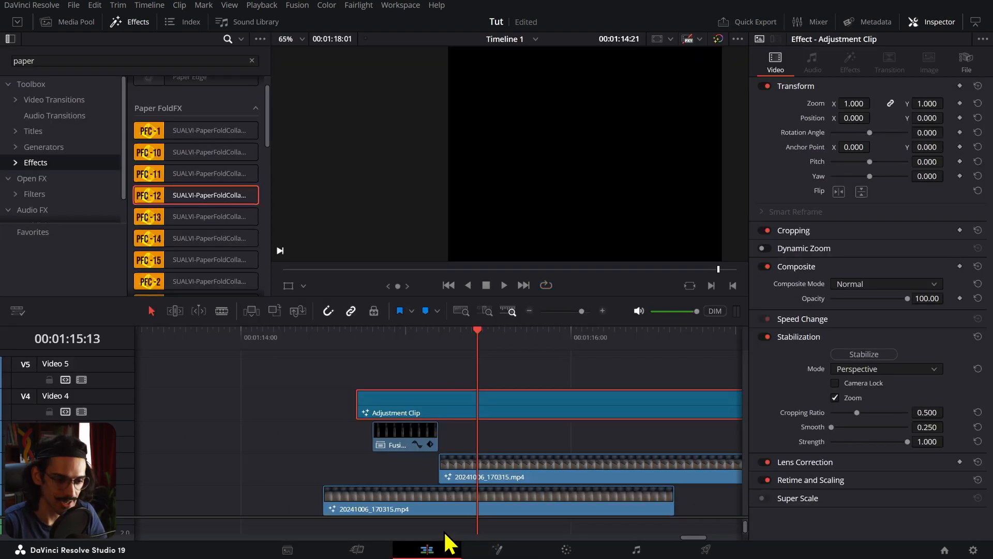
- Open the adjustment clip's Fusion composition at 00:01:15:06 and show the RadialBlur1 and Transform1 curves in the Spline editor
left_click(392, 350)
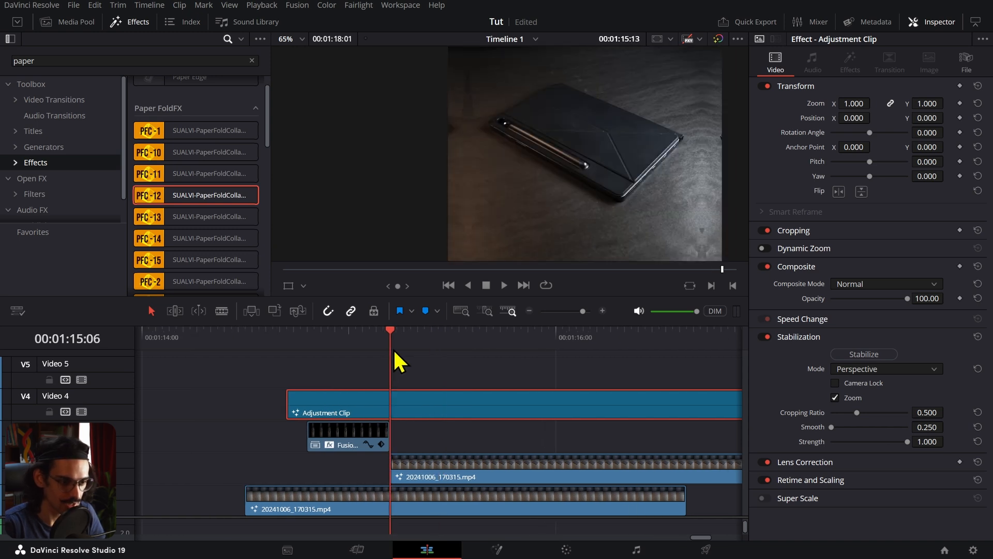
right_click(396, 407)
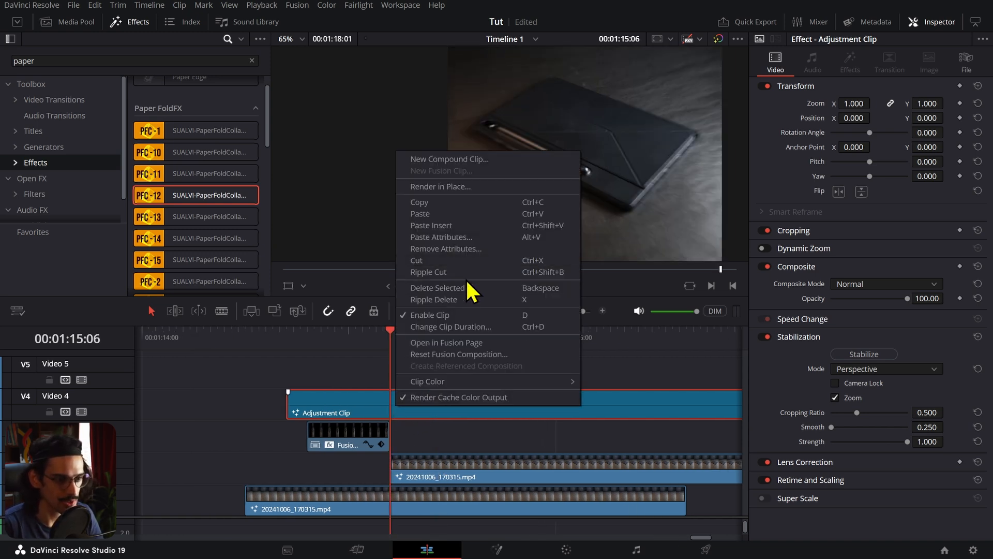
left_click(448, 343)
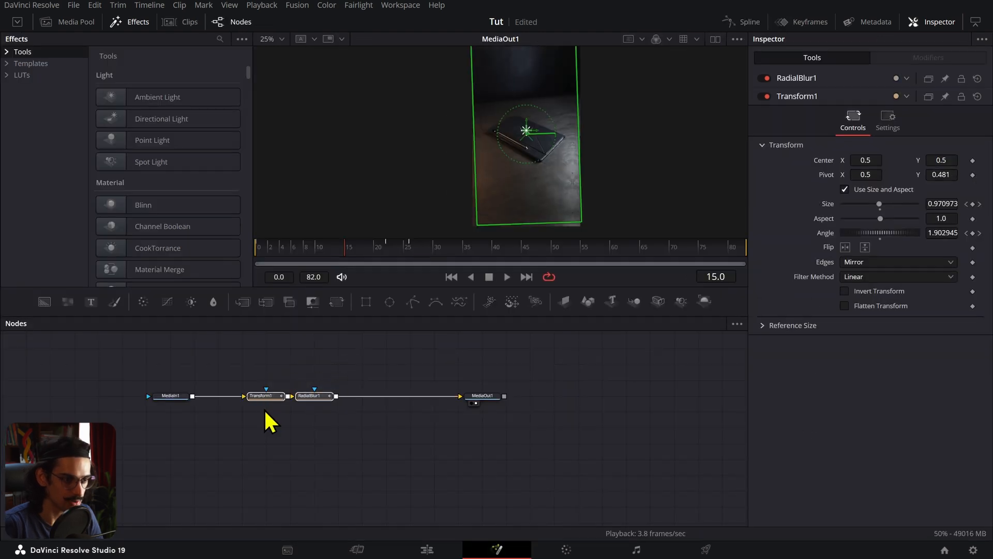
left_click(748, 22)
left_click(99, 354)
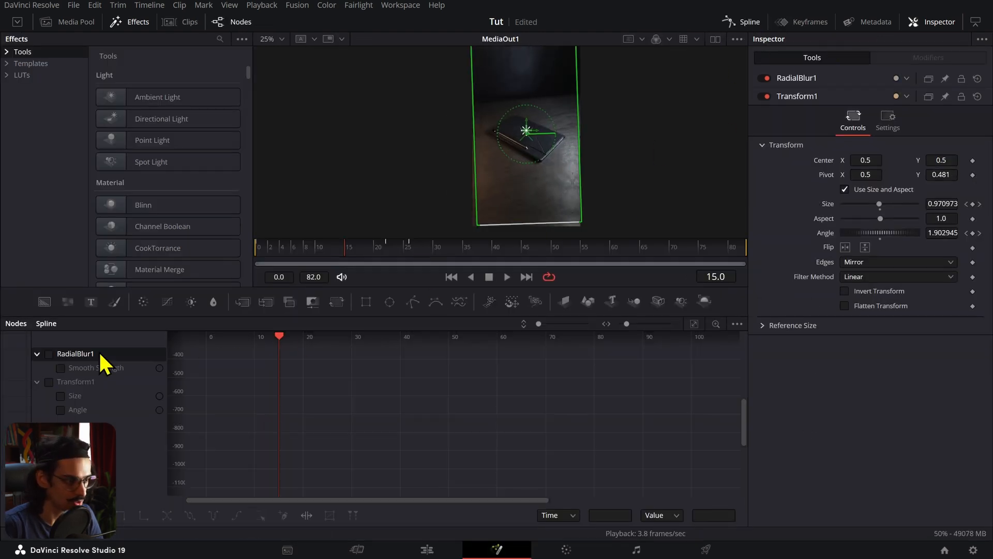
left_click(49, 382)
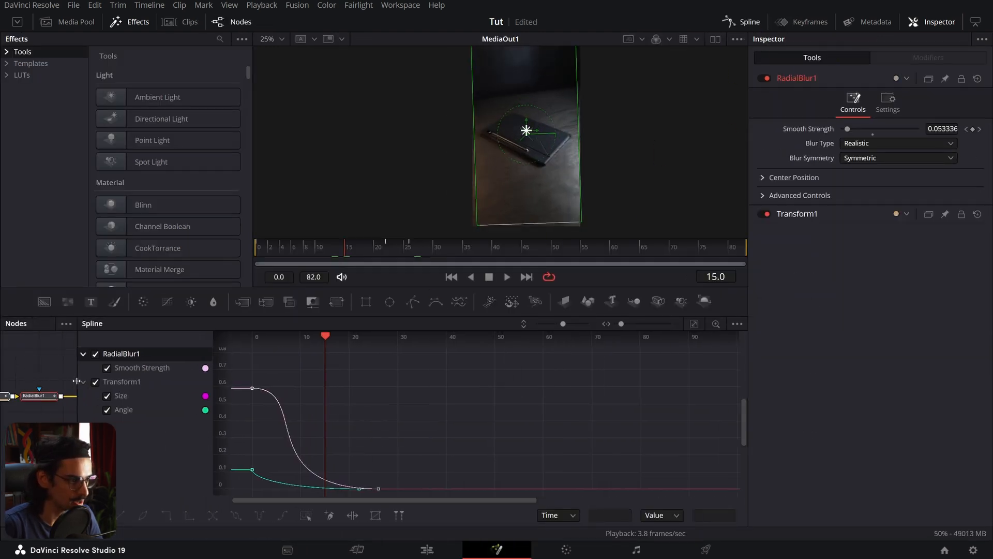
- Move the last Smooth Strength keyframe of RadialBlur1 to frame 15
left_click_drag(493, 441, 532, 458)
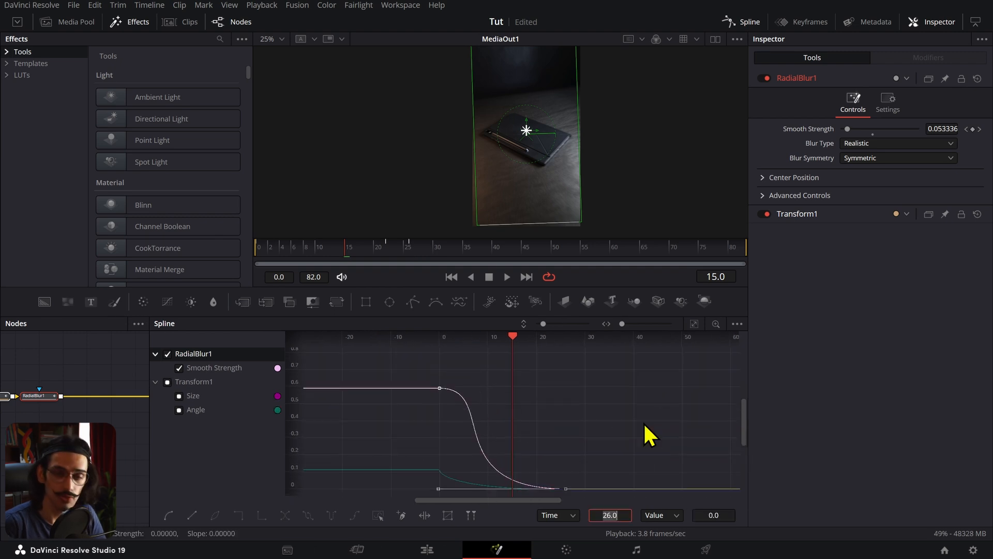
left_click(644, 425)
left_click(658, 516)
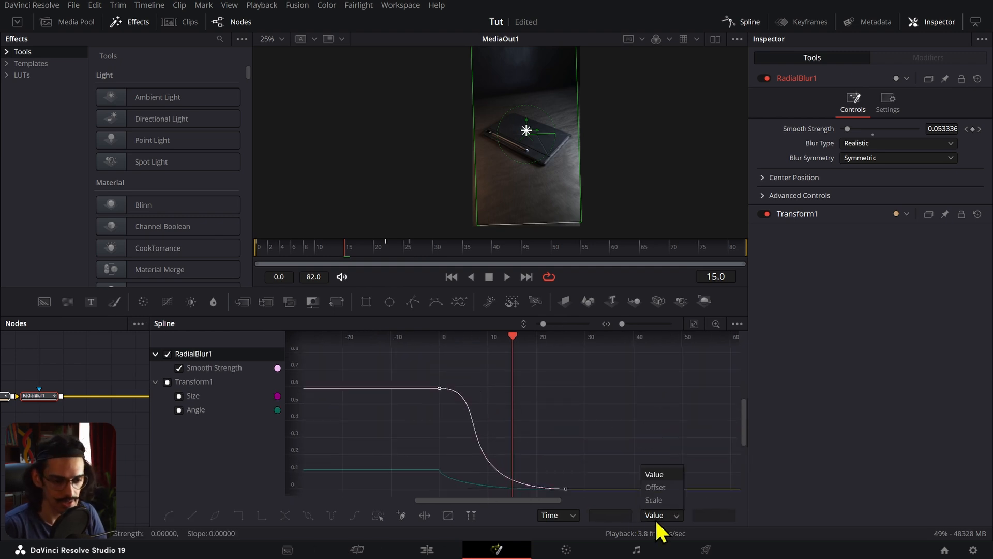
left_click(560, 453)
left_click_drag(560, 453, 573, 493)
left_click(602, 510)
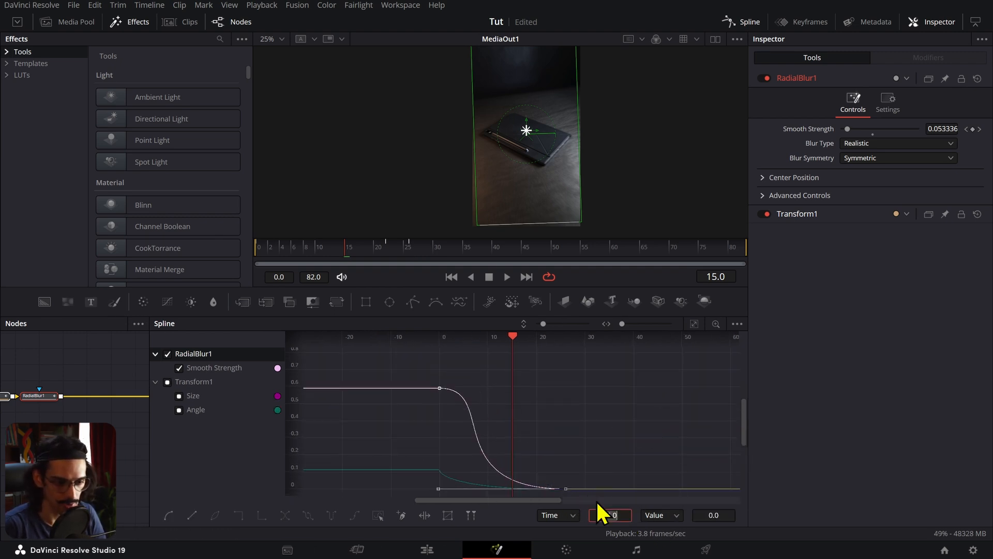
type("15")
key("Return")
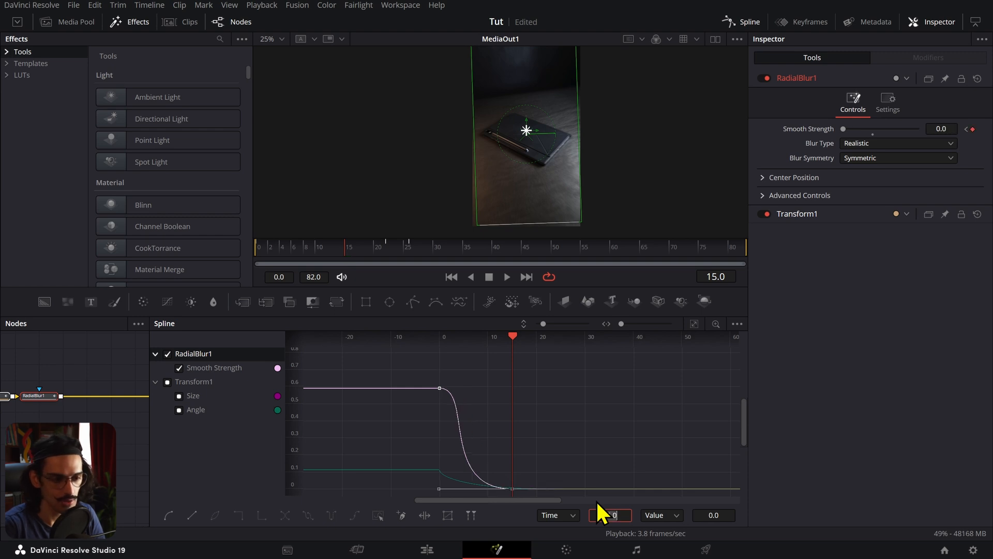
- Move the last Angle keyframe of Transform1 to frame 15
left_click(167, 382)
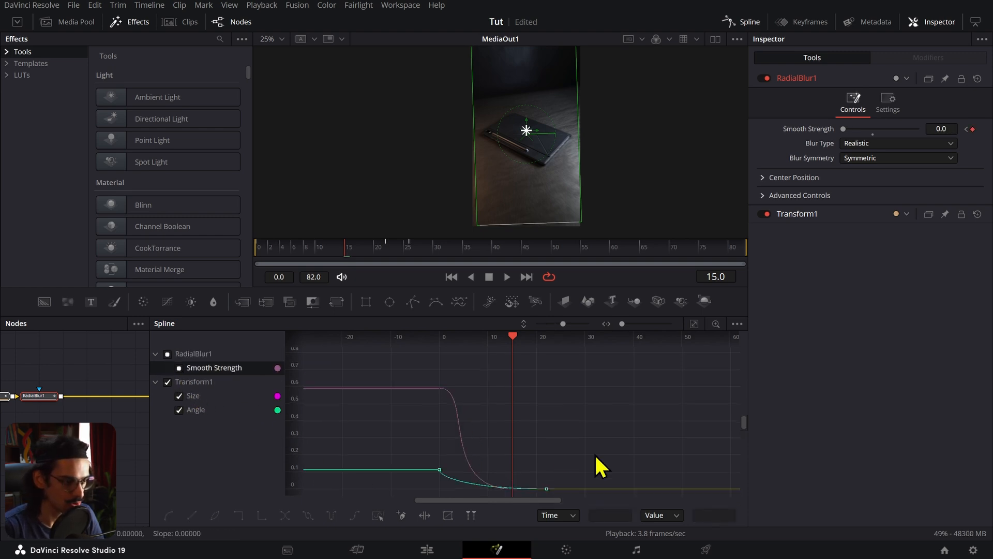
left_click_drag(619, 429, 548, 511)
left_click(615, 515)
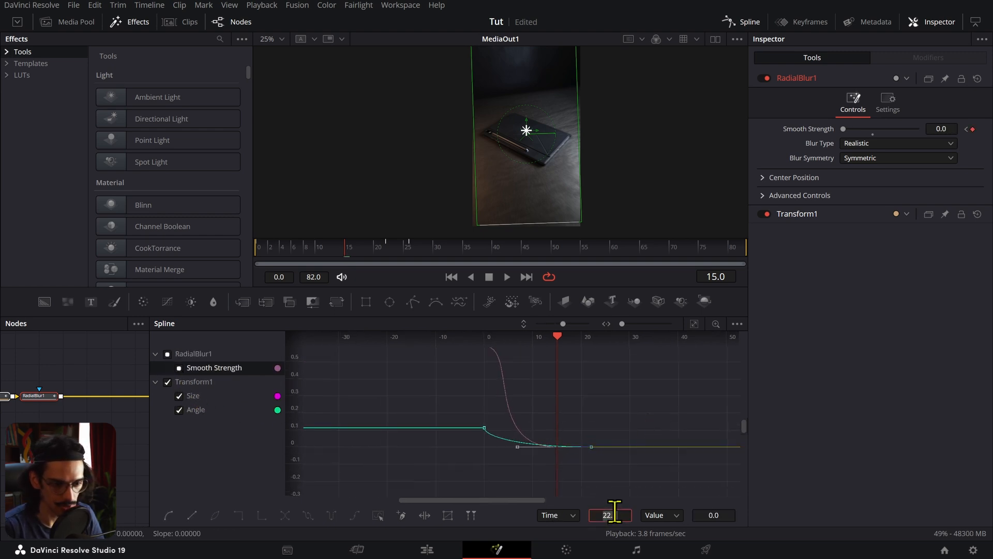
type("15")
key("Return")
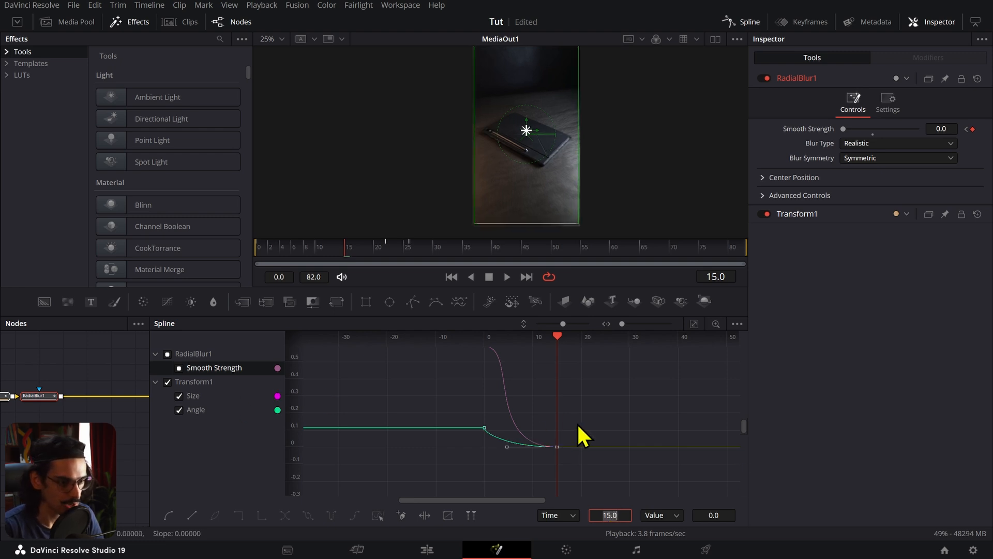
- Shift the last two Size keyframes of Transform1 earlier in the Spline editor, to about frames 13 and 17
scroll(576, 423, "down", 3)
scroll(595, 381, "up", 2)
scroll(596, 383, "up", 3)
scroll(585, 396, "down", 2)
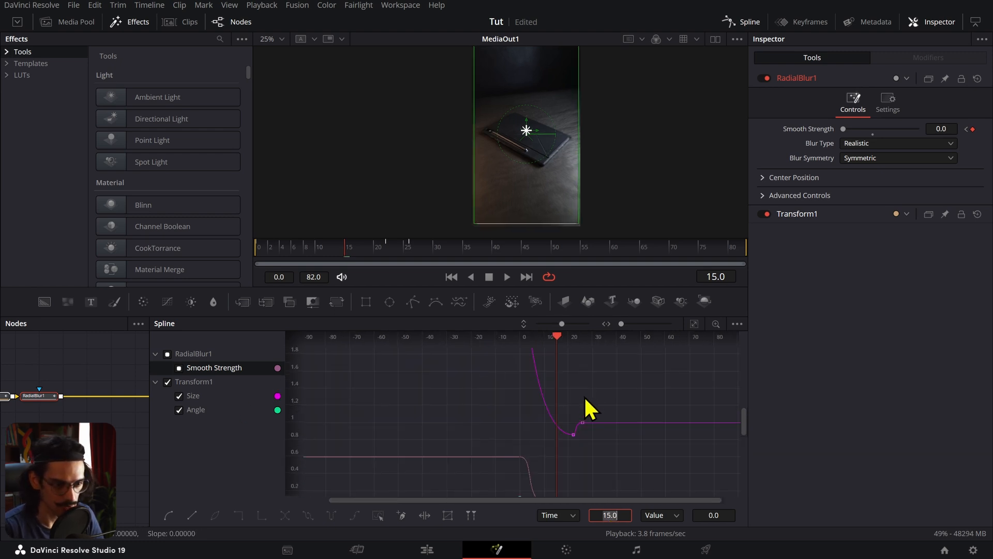
left_click_drag(598, 402, 557, 473)
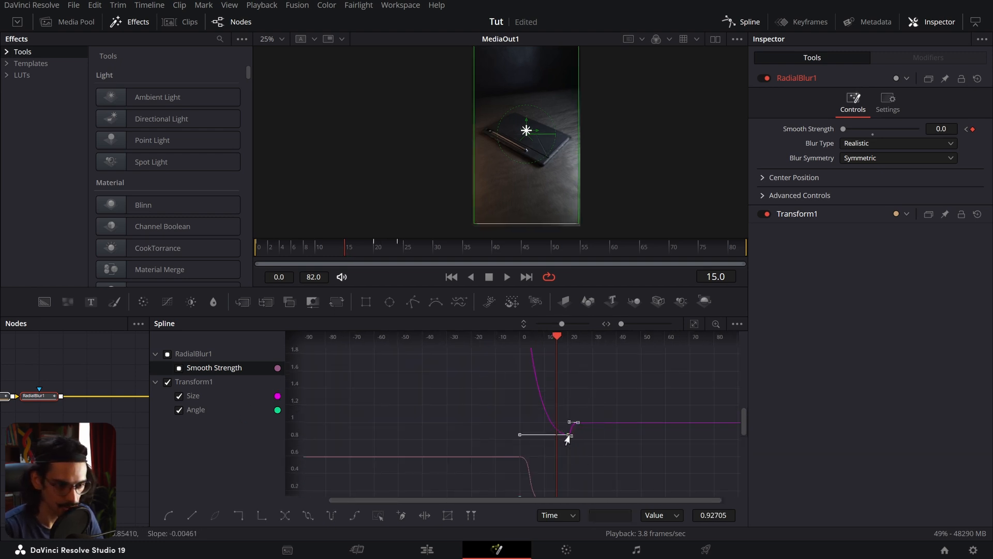
left_click_drag(568, 439, 549, 421)
scroll(577, 429, "down", 2)
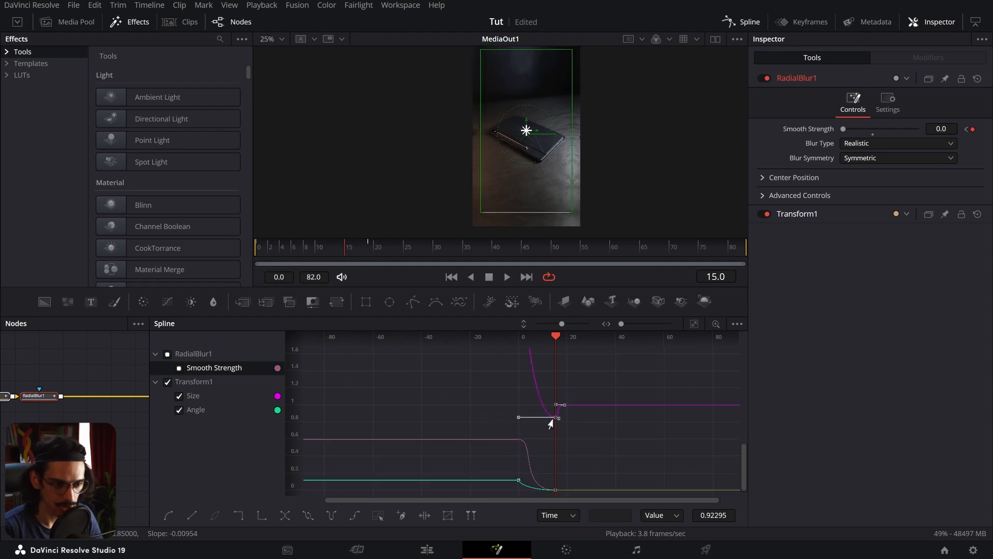
scroll(565, 428, "up", 5)
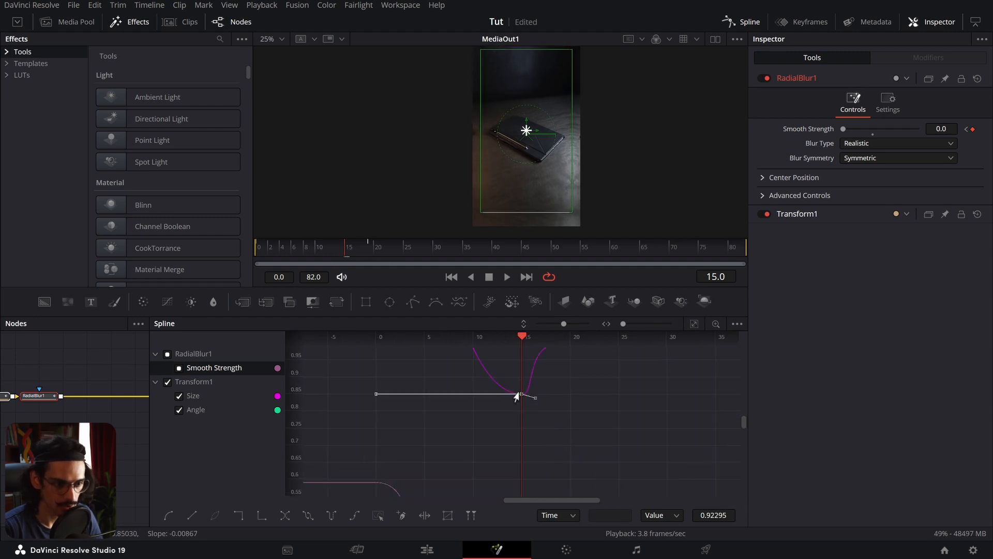
scroll(511, 404, "down", 5)
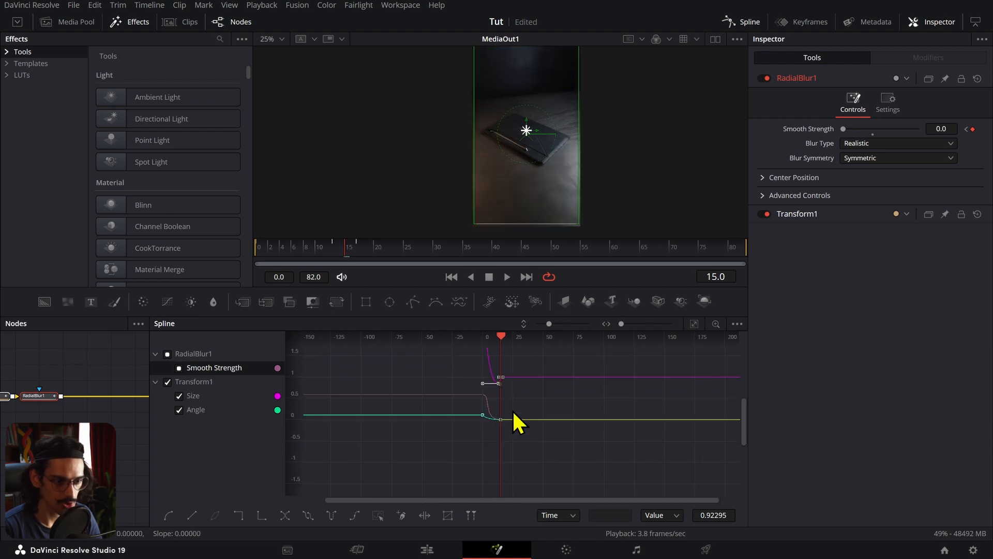
- Return to the edit timeline and play the paper-fold reveal from 00:01:15:02 and again from 00:01:15:00 to check the zoom and blur timing
left_click_drag(309, 252, 200, 246)
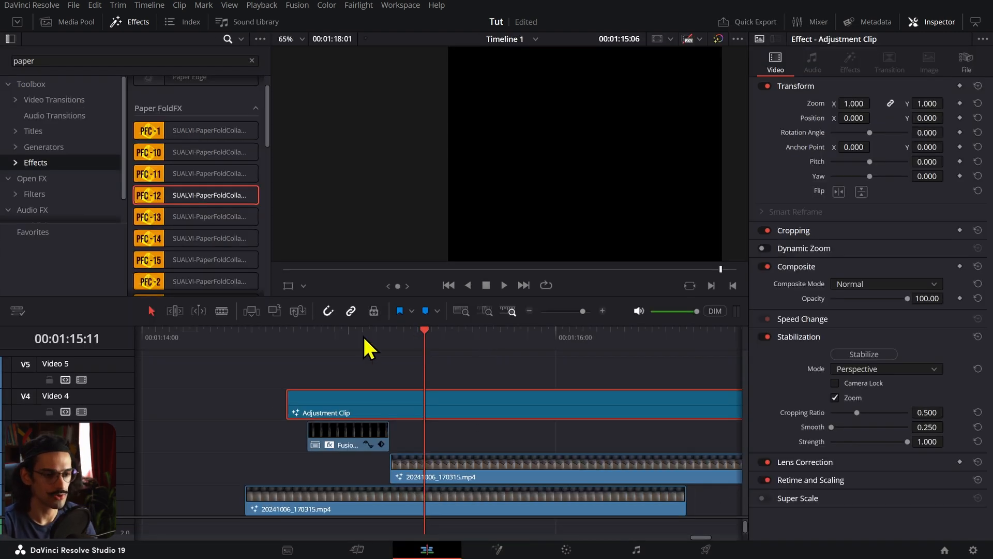
left_click_drag(336, 342, 364, 351)
scroll(690, 222, "down", 4)
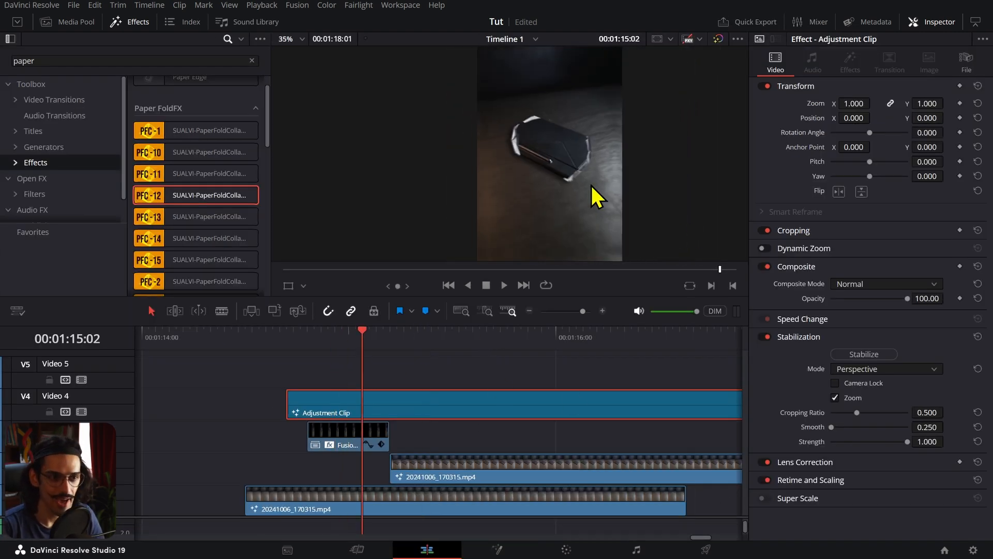
scroll(566, 167, "down", 1)
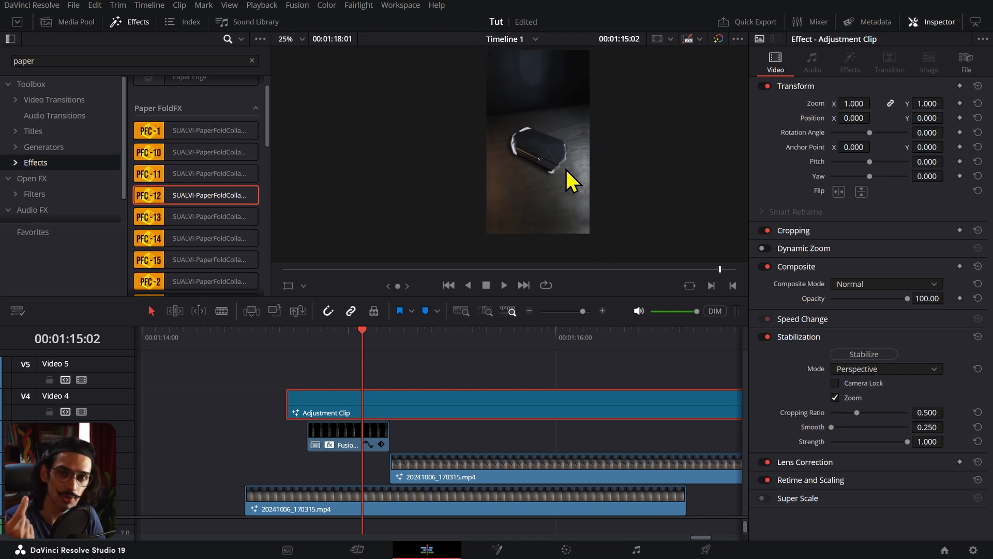
key("space")
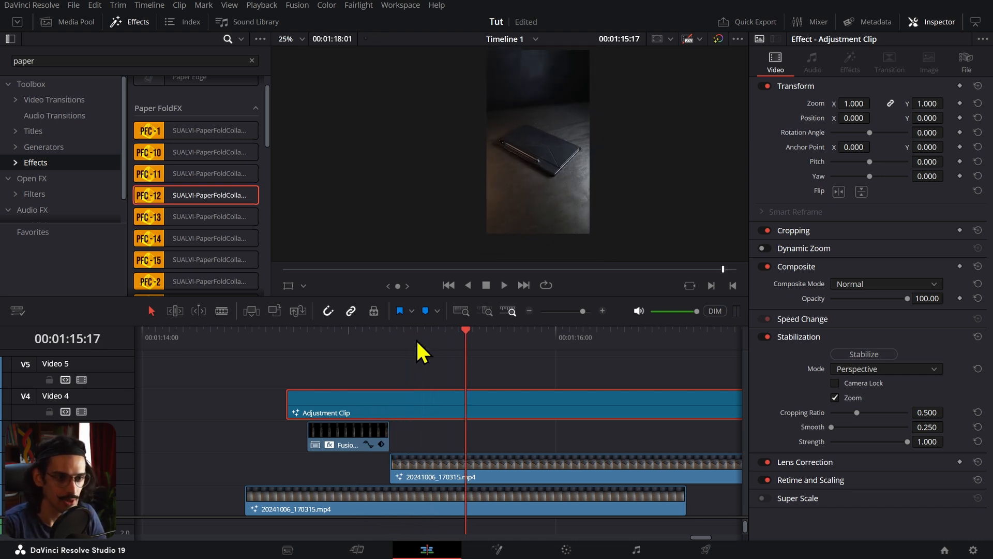
left_click(383, 346)
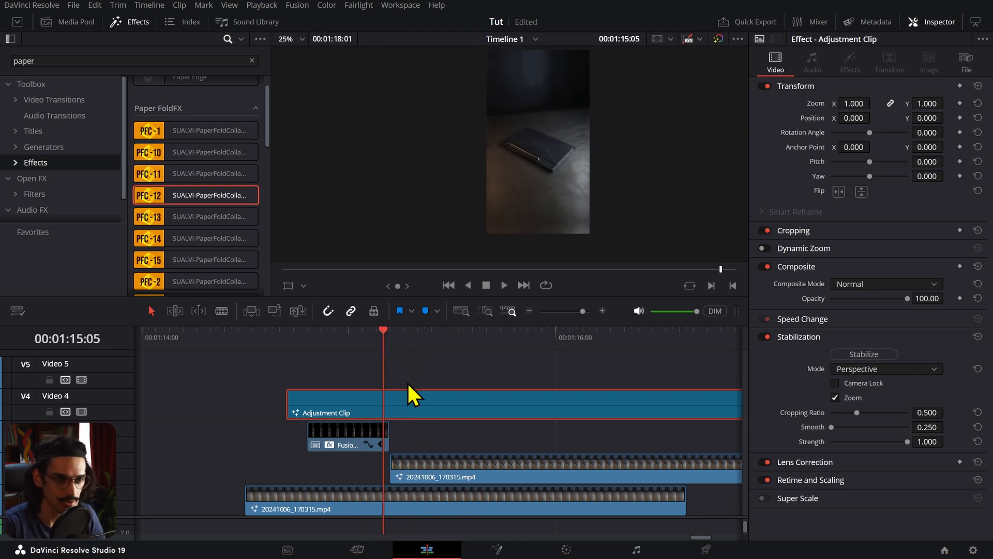
left_click_drag(364, 339, 351, 343)
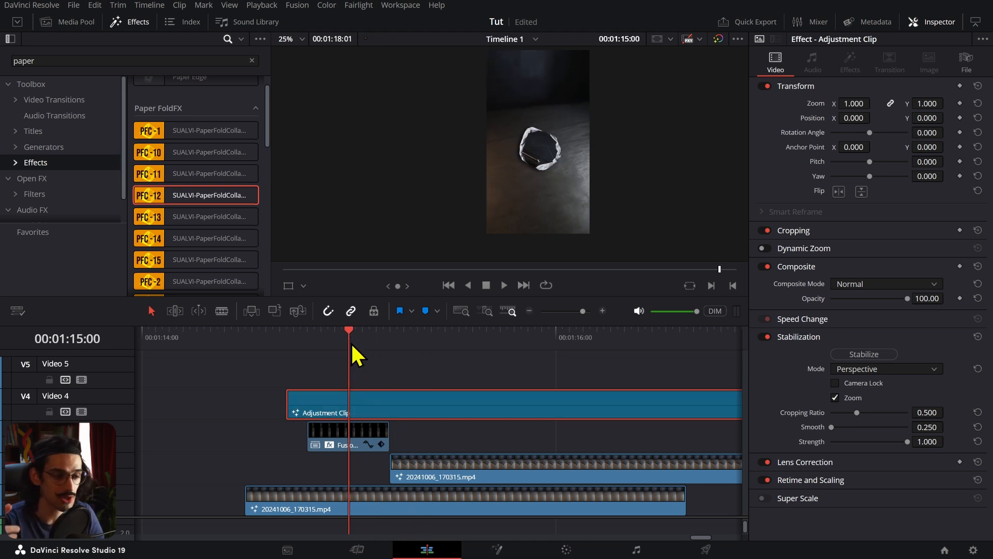
key("space")
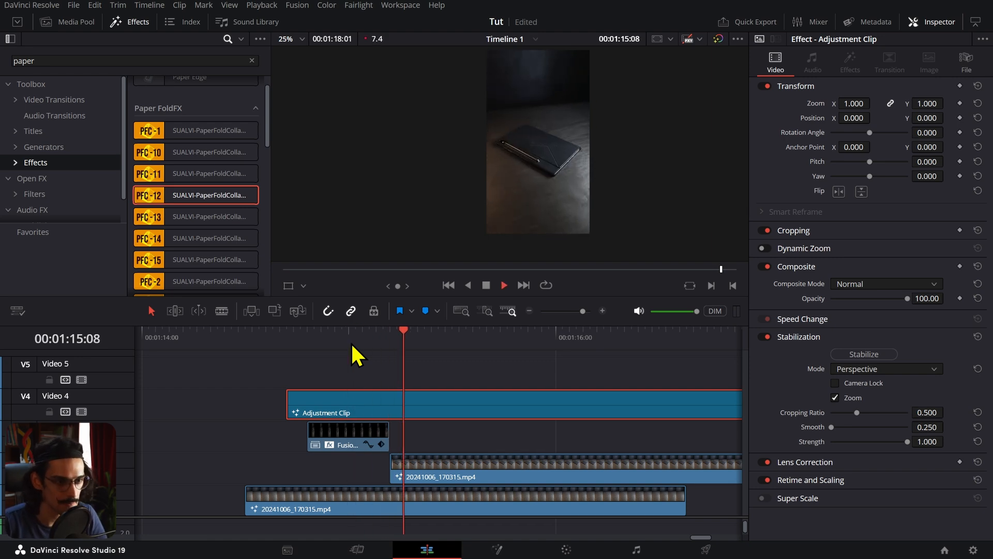